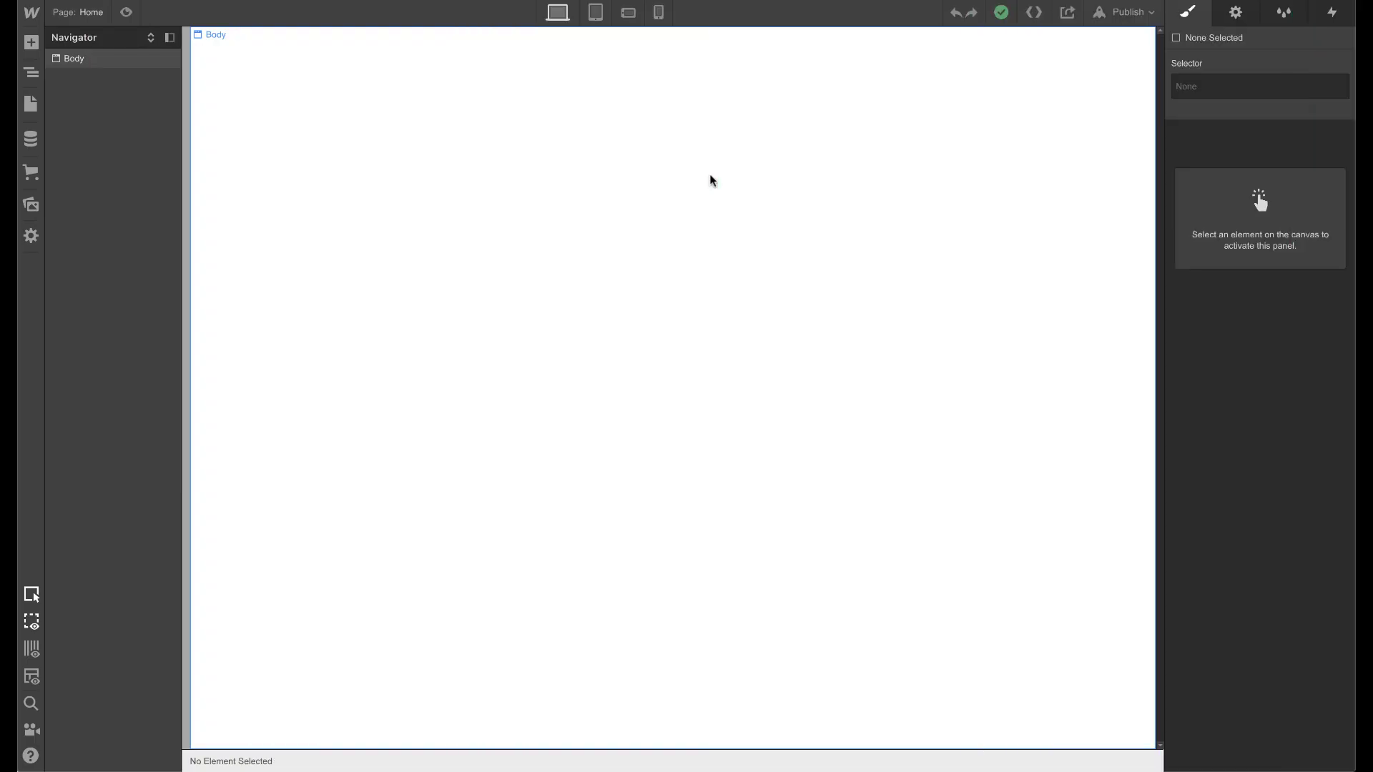
Drag a Navbar component from the Add panel to the top of the page
{"action": "key", "text": "a"}
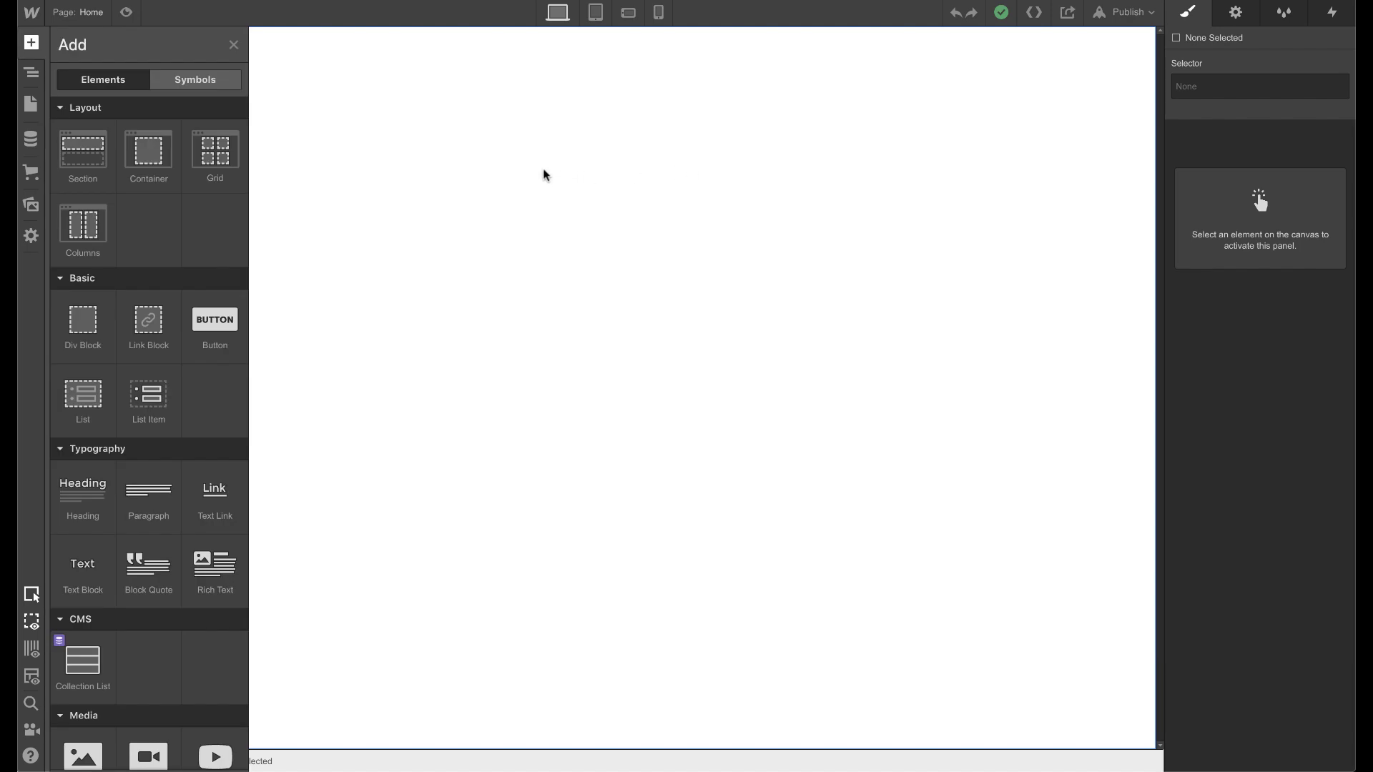
{"action": "scroll", "coordinate": [150, 640], "scroll_direction": "down", "scroll_amount": 10}
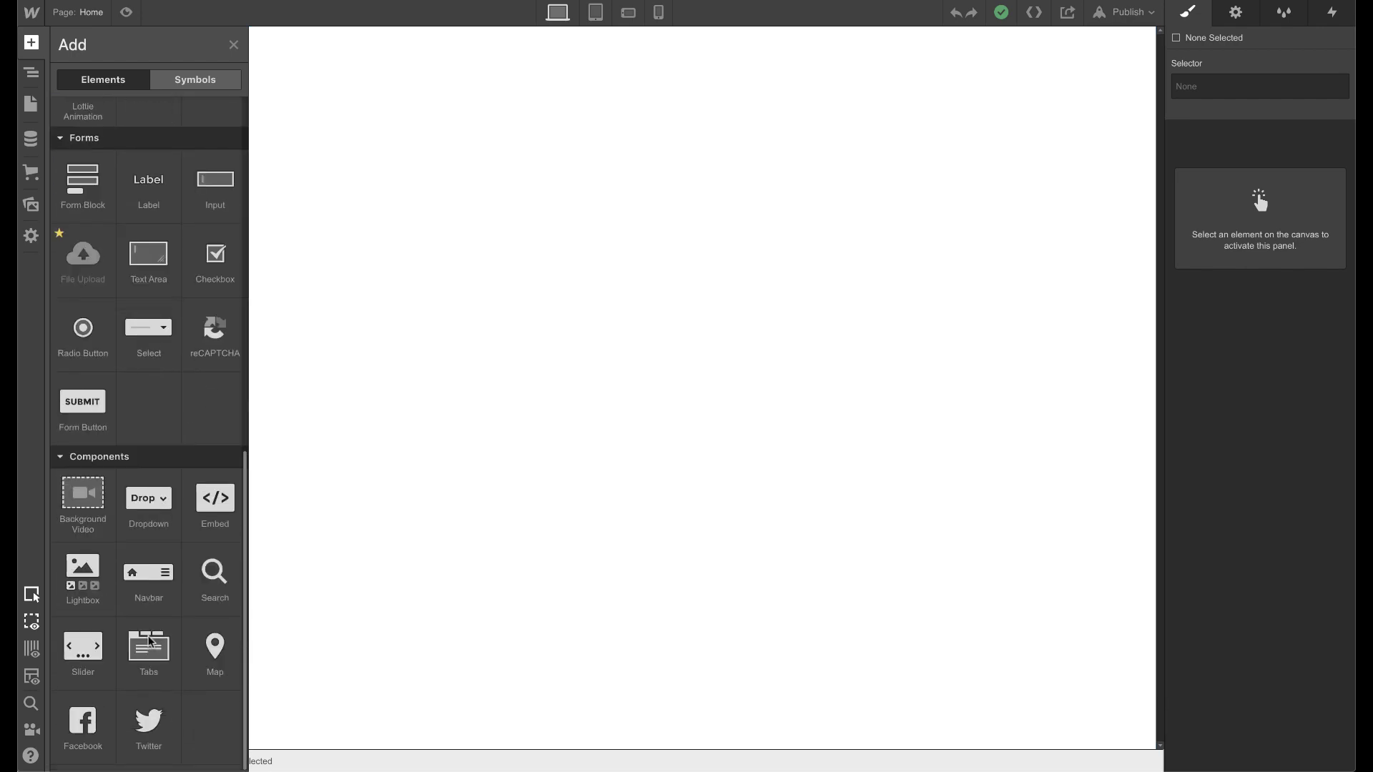
{"action": "left_click_drag", "start_coordinate": [150, 572], "coordinate": [869, 168]}
Rename the Home, About and Contact nav links to Modal 1, Modal 2 and Modal 3
{"action": "left_click", "coordinate": [887, 53]}
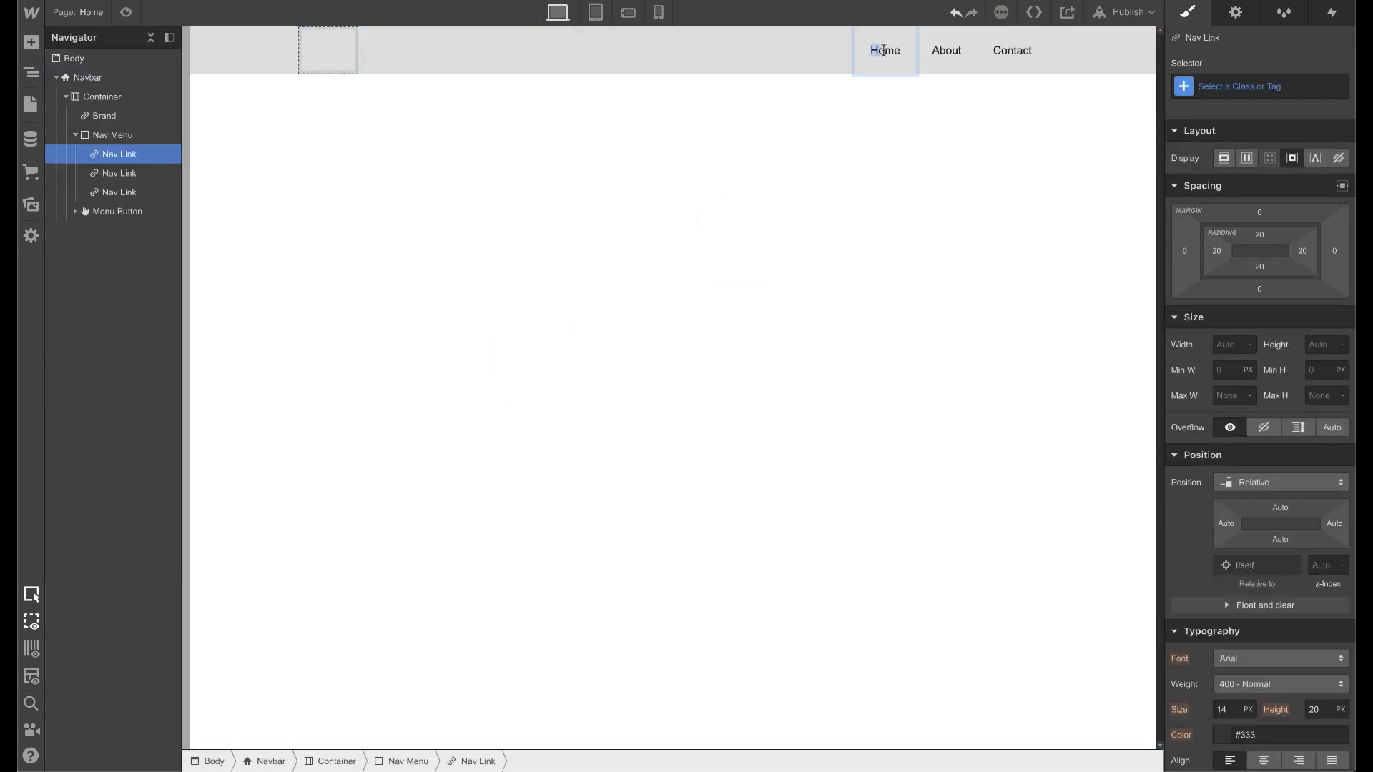
{"action": "double_click", "coordinate": [884, 50]}
{"action": "type", "text": "Modal 1"}
{"action": "key", "text": "Escape"}
{"action": "left_click", "coordinate": [942, 55]}
{"action": "double_click", "coordinate": [942, 54]}
{"action": "type", "text": "Modal 2"}
{"action": "left_click", "coordinate": [1007, 52]}
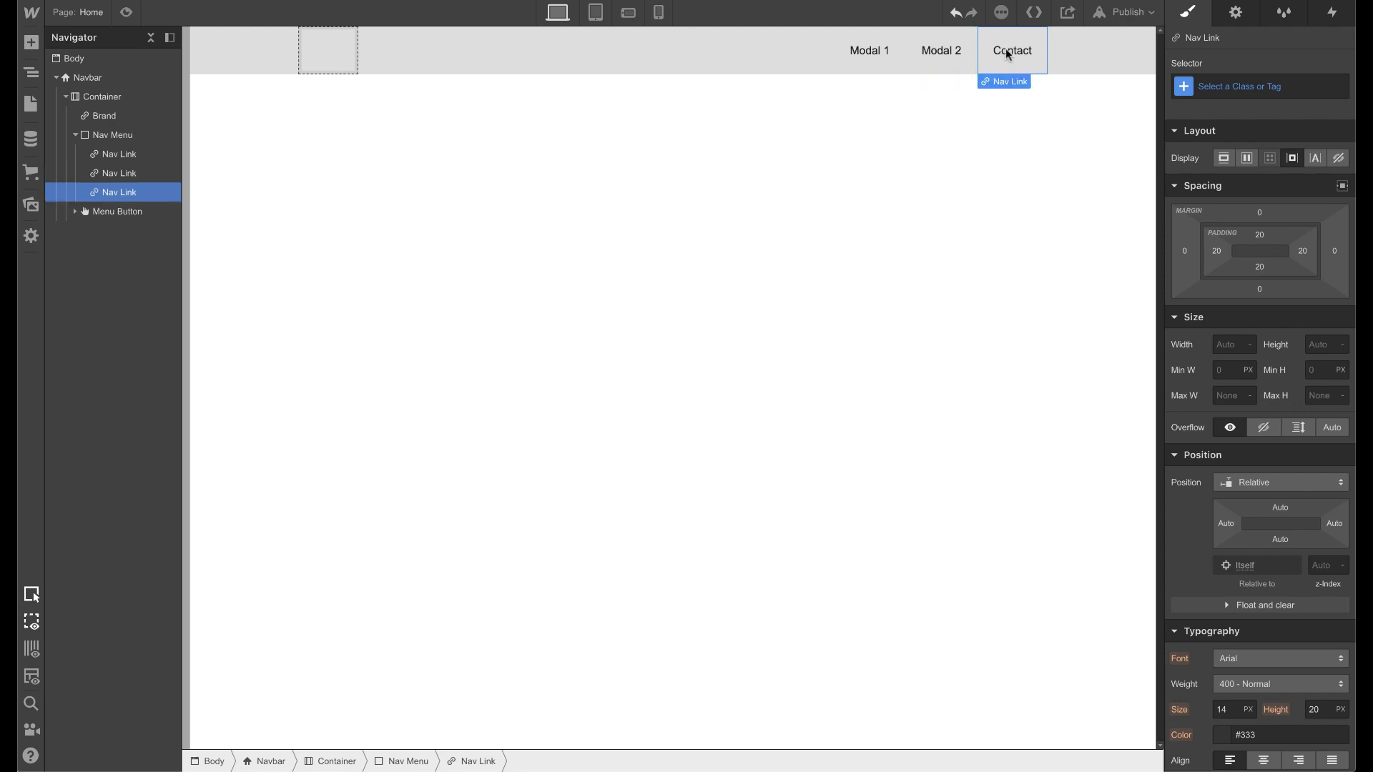
{"action": "double_click", "coordinate": [1007, 50]}
{"action": "type", "text": "Modal 3"}
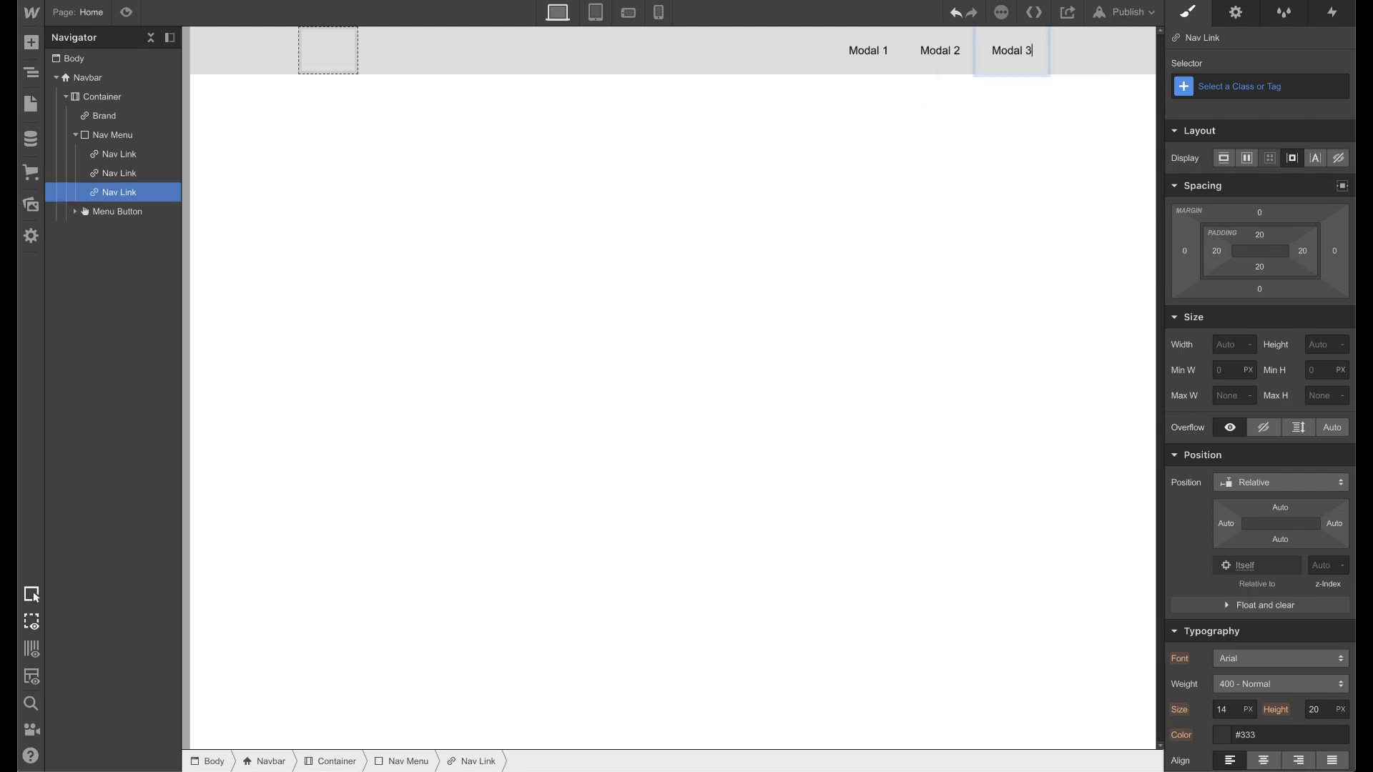
{"action": "key", "text": "Escape"}
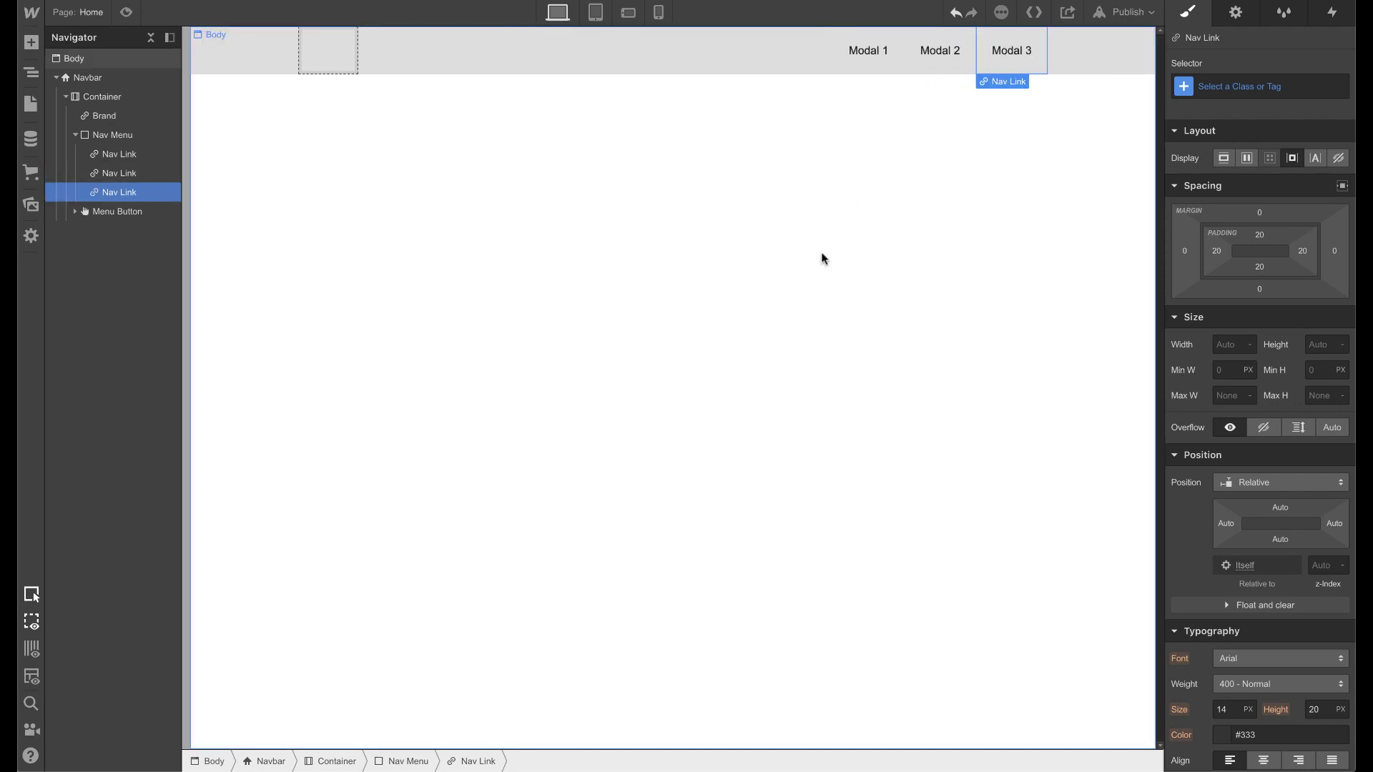
Check the renamed Modal 1 and Modal 2 links, then select the page Body
{"action": "left_click", "coordinate": [866, 62]}
{"action": "left_click", "coordinate": [936, 60]}
{"action": "left_click", "coordinate": [877, 66]}
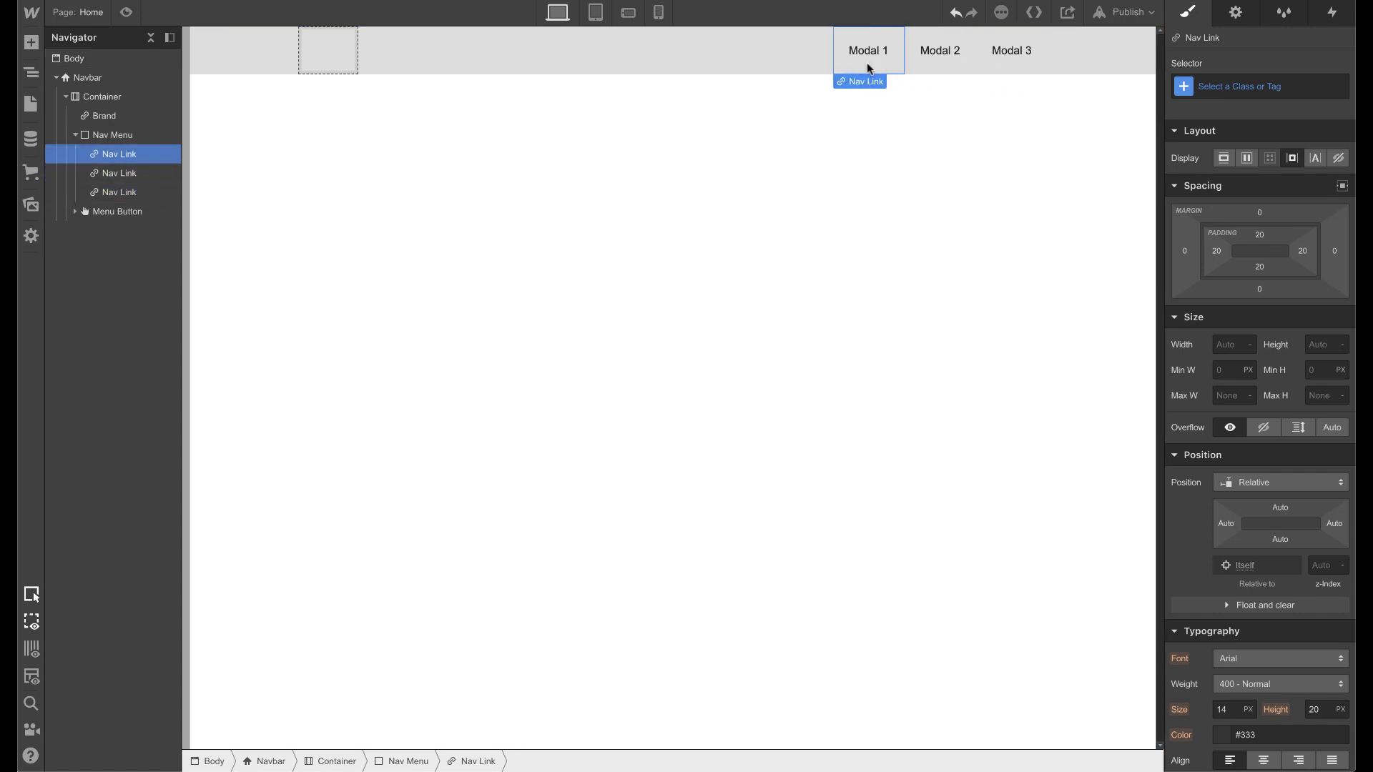
{"action": "left_click", "coordinate": [858, 174]}
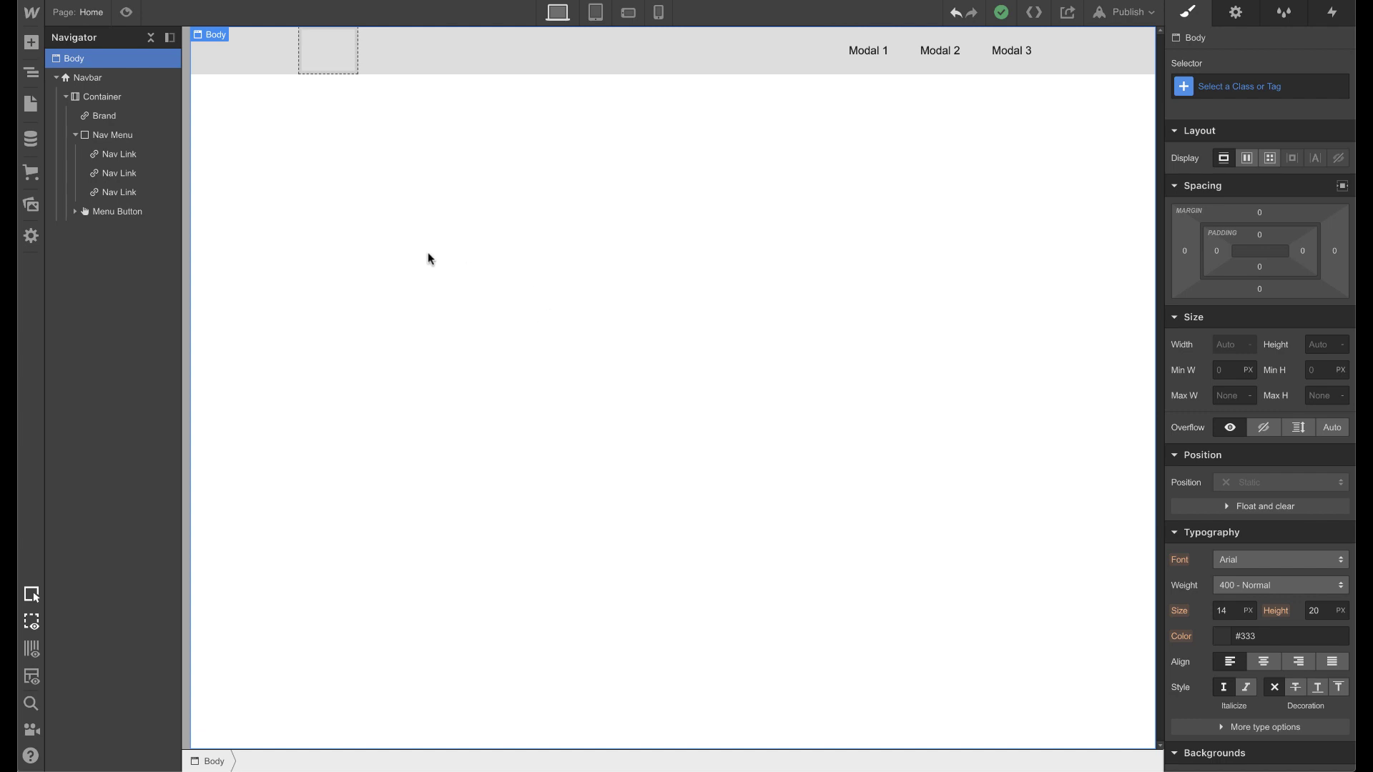
Add a Div Block below the navbar and give it the class 'modal'
{"action": "left_click", "coordinate": [56, 77]}
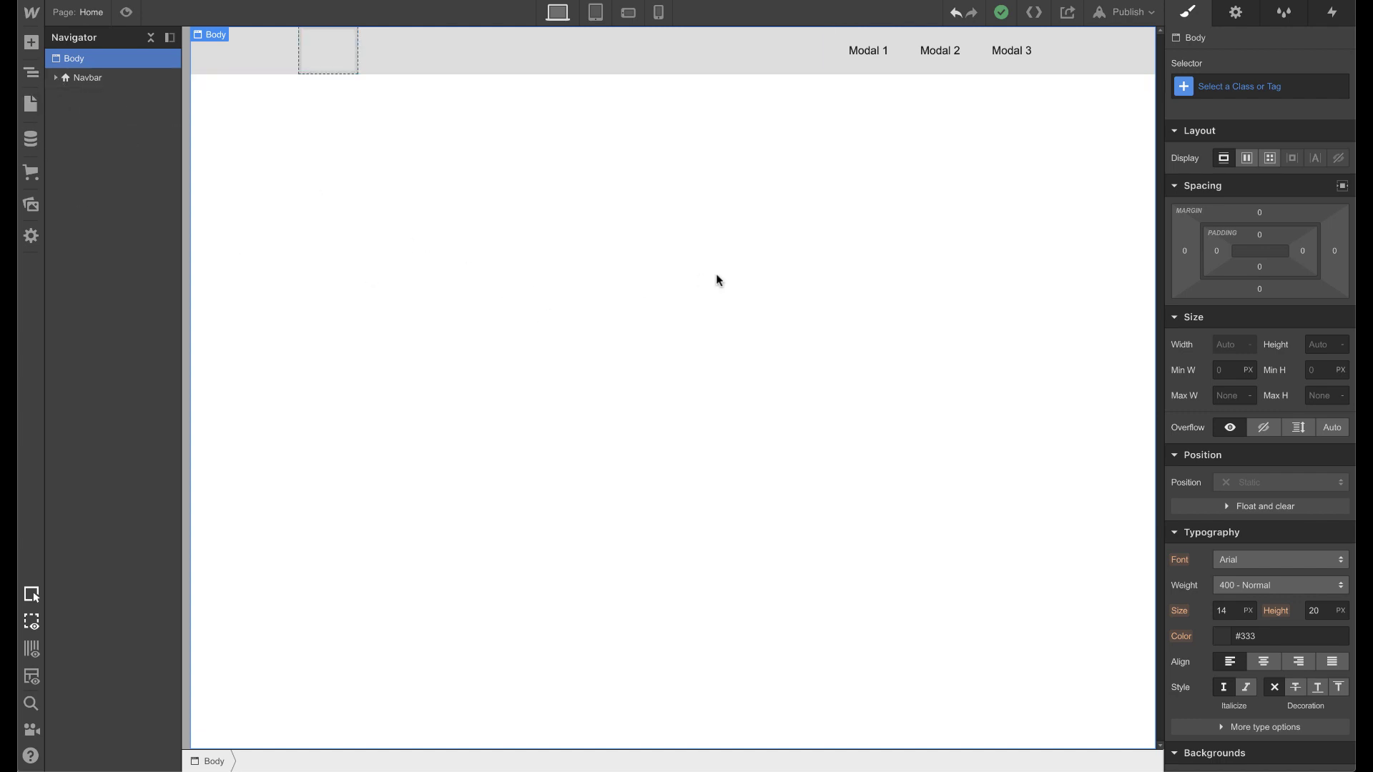
{"action": "key", "text": "a"}
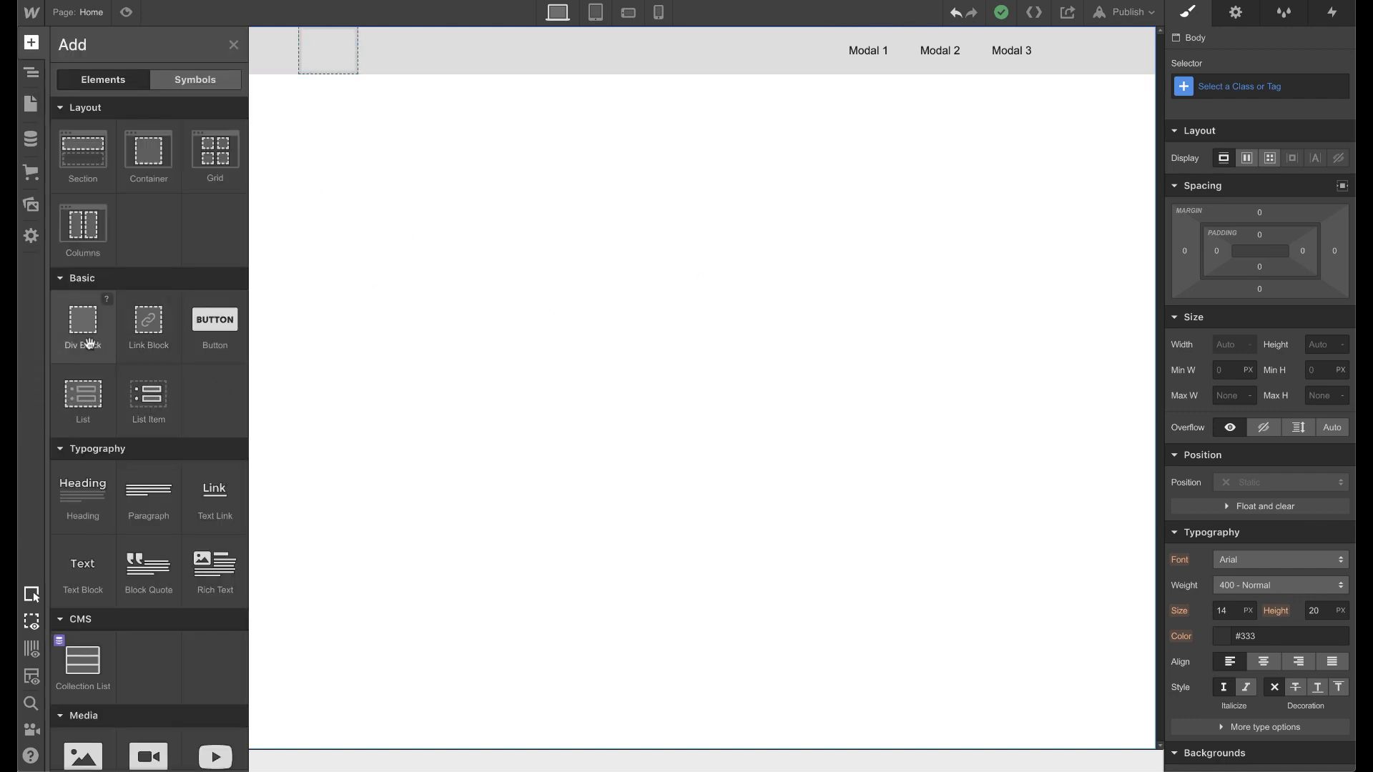
{"action": "left_click_drag", "start_coordinate": [83, 323], "coordinate": [832, 405]}
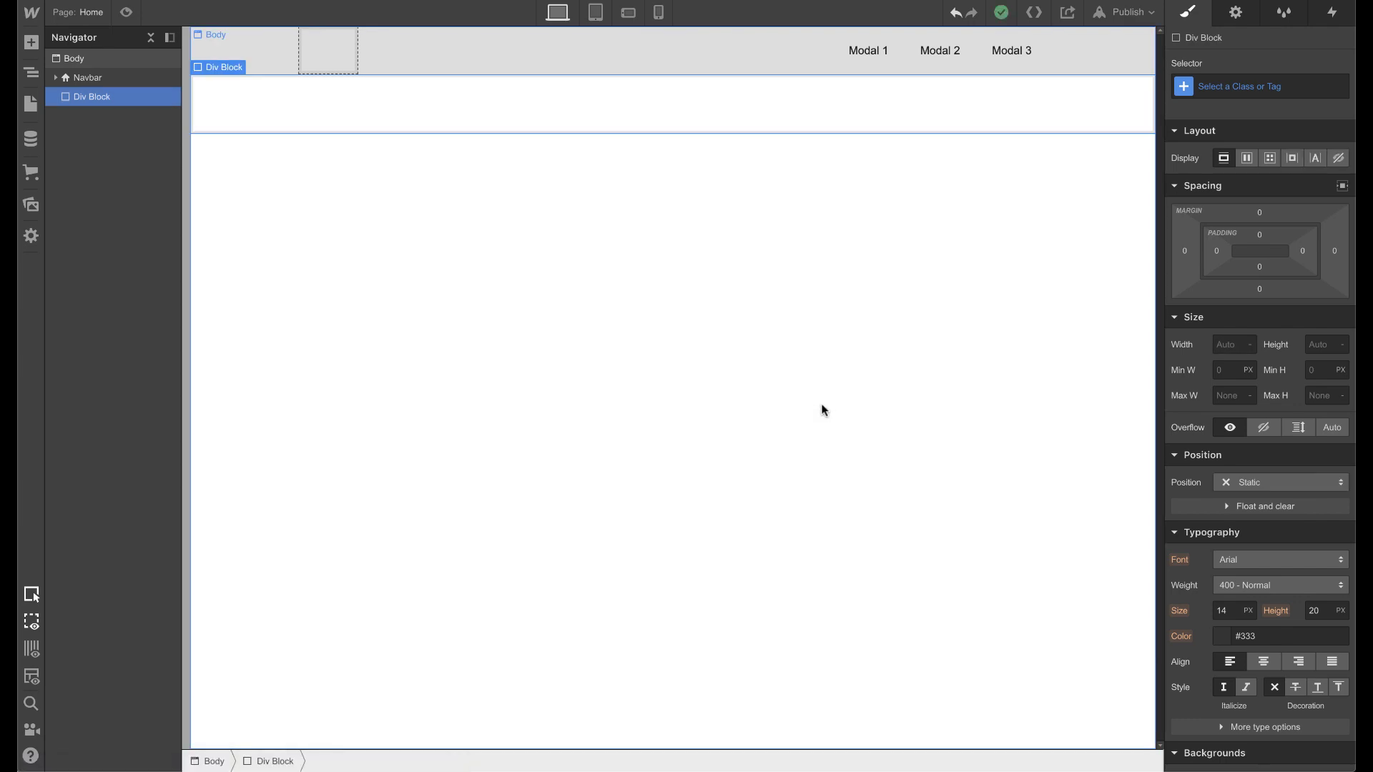
{"action": "left_click", "coordinate": [1267, 94]}
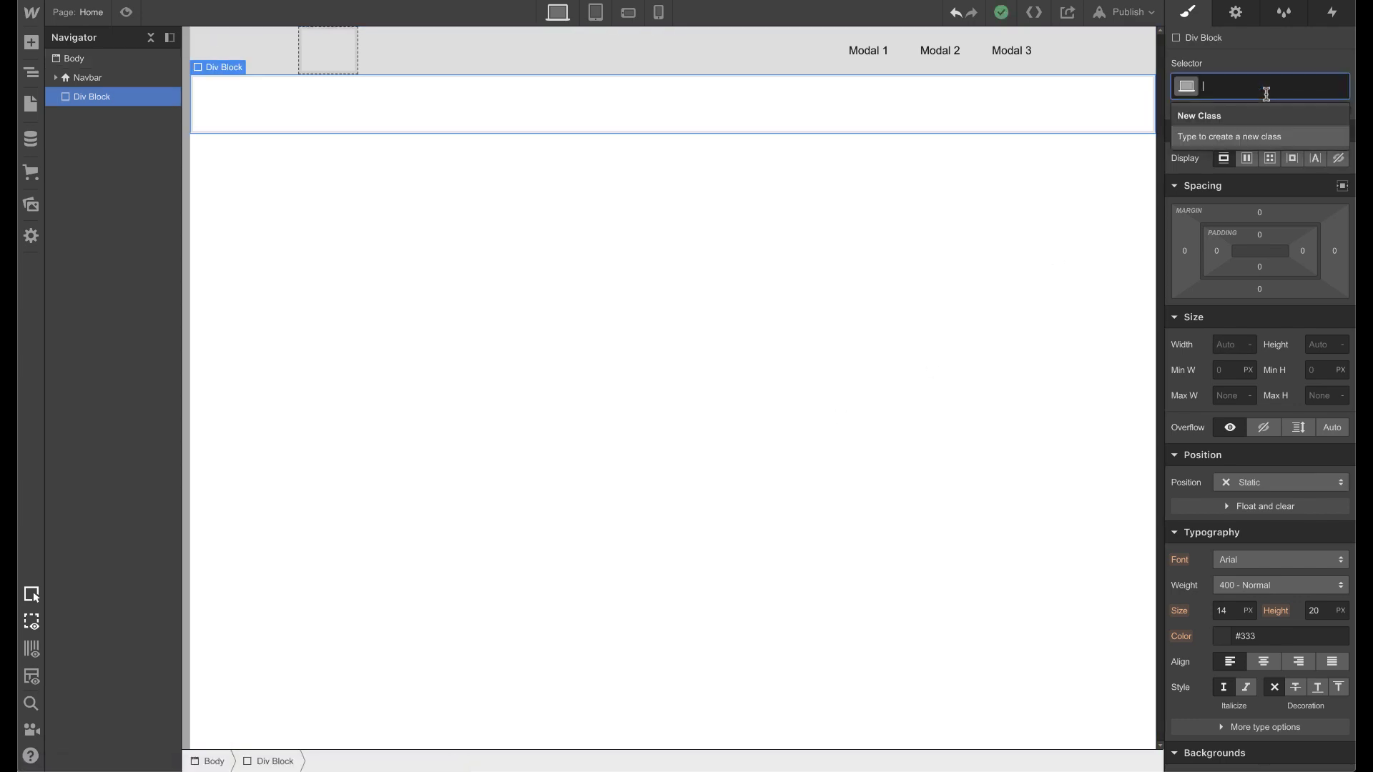
{"action": "type", "text": "modal"}
{"action": "key", "text": "Return"}
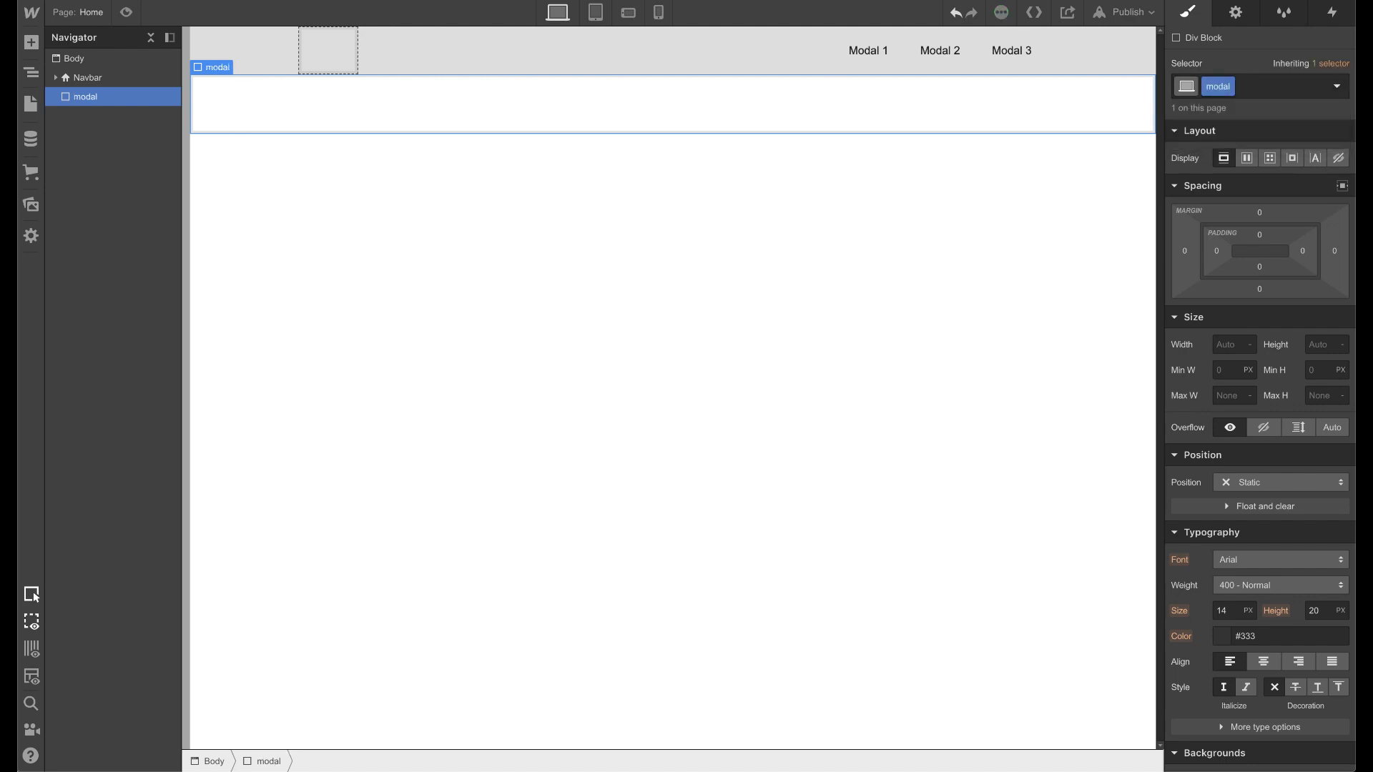
Position the modal Fixed with the full-screen preset and z-index 9999
{"action": "left_click", "coordinate": [1284, 486]}
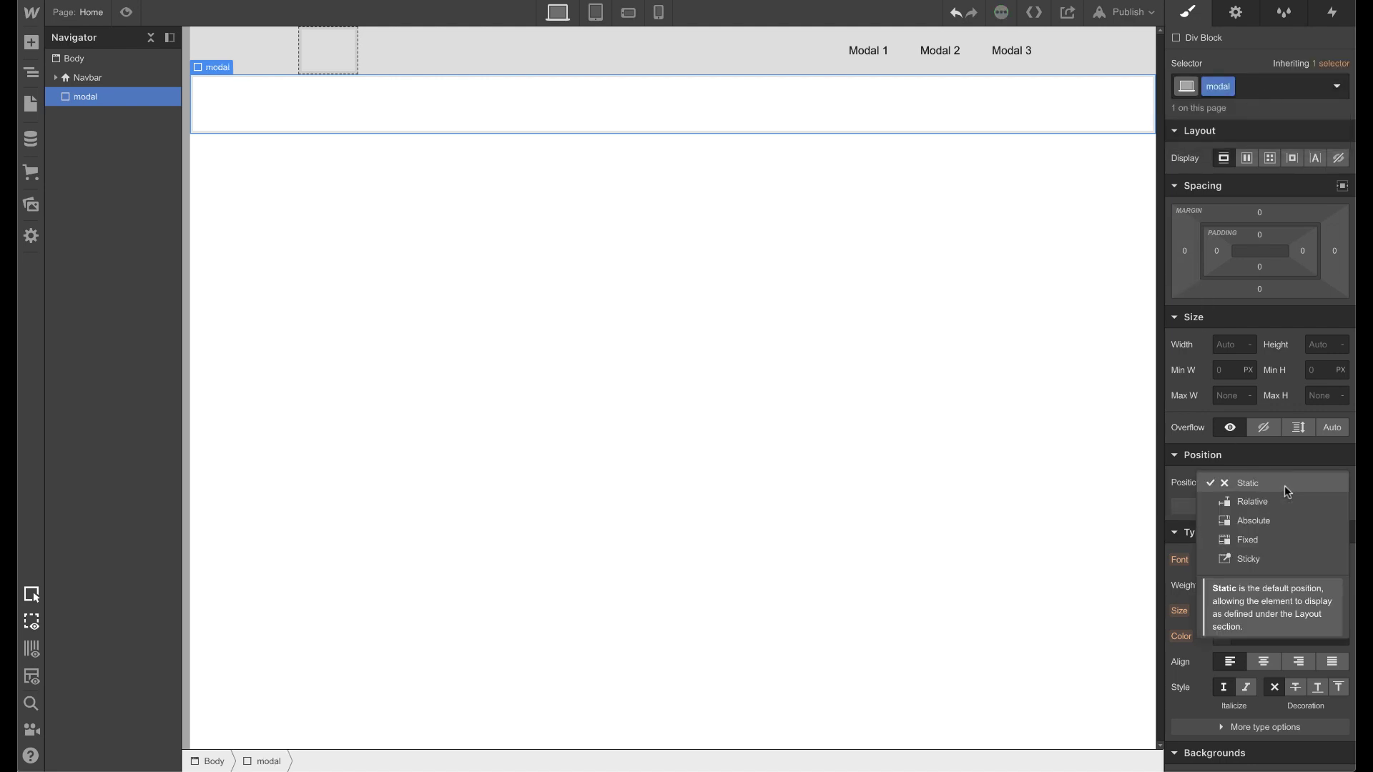
{"action": "left_click", "coordinate": [1263, 546]}
{"action": "left_click", "coordinate": [1344, 507]}
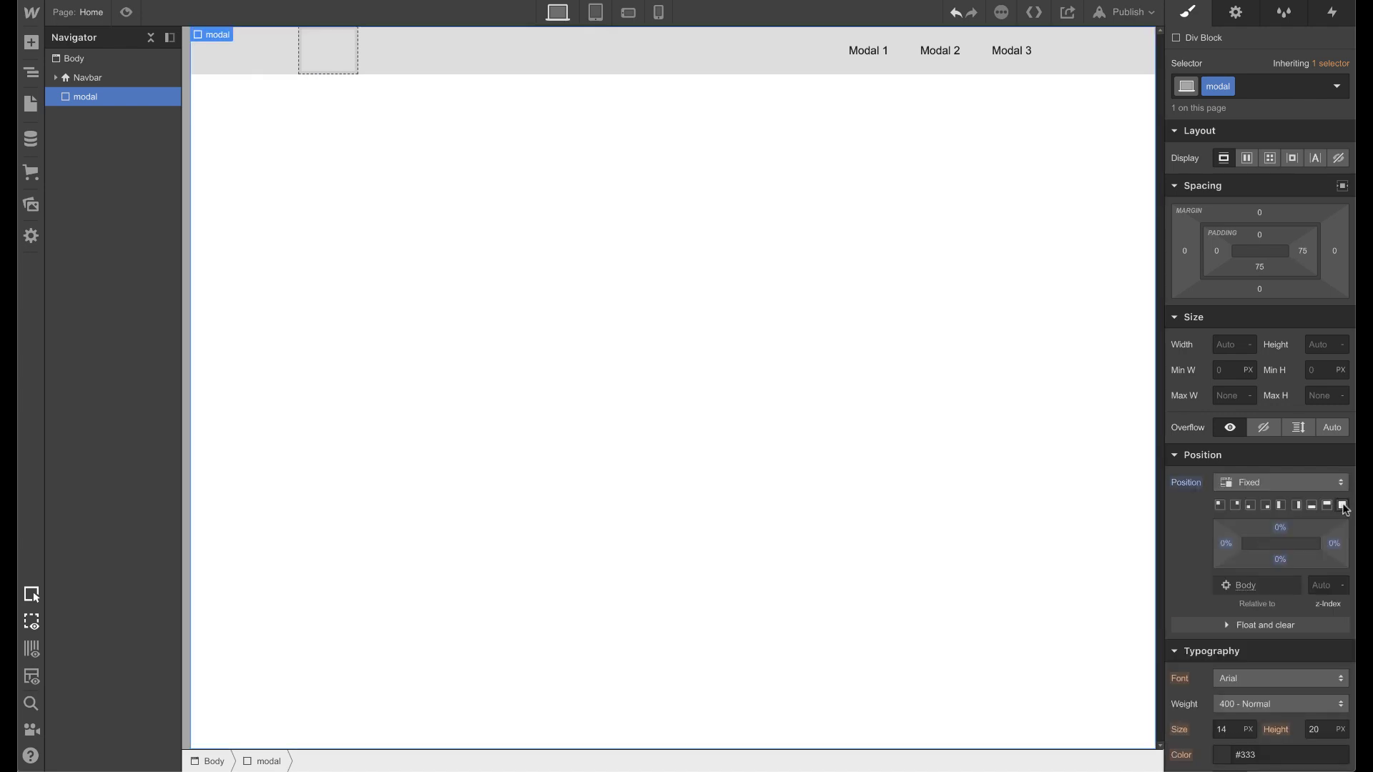
{"action": "left_click", "coordinate": [1325, 588]}
{"action": "type", "text": "9999"}
Give the modal a black background at 75% opacity
{"action": "scroll", "coordinate": [1257, 574], "scroll_direction": "down", "scroll_amount": 4}
{"action": "scroll", "coordinate": [1257, 574], "scroll_direction": "down", "scroll_amount": 1}
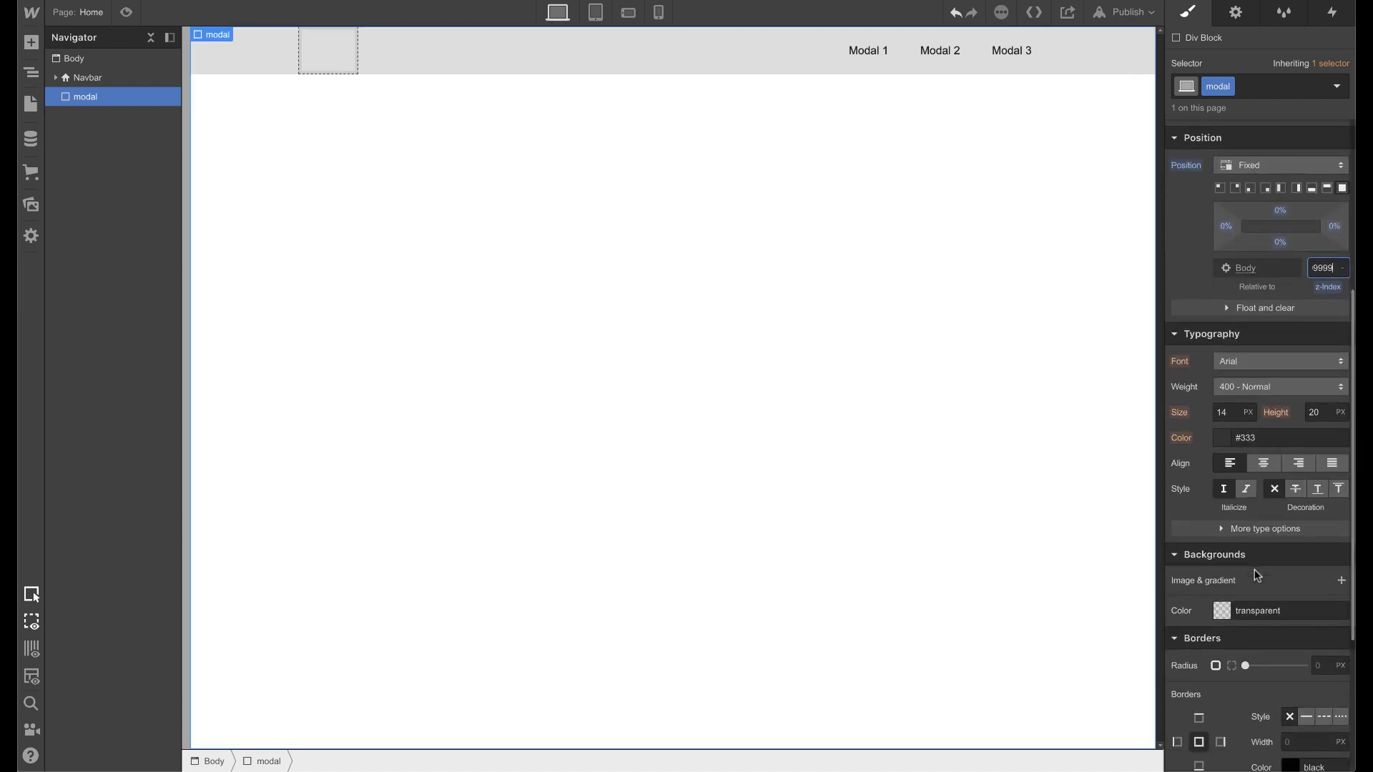
{"action": "left_click", "coordinate": [1224, 612]}
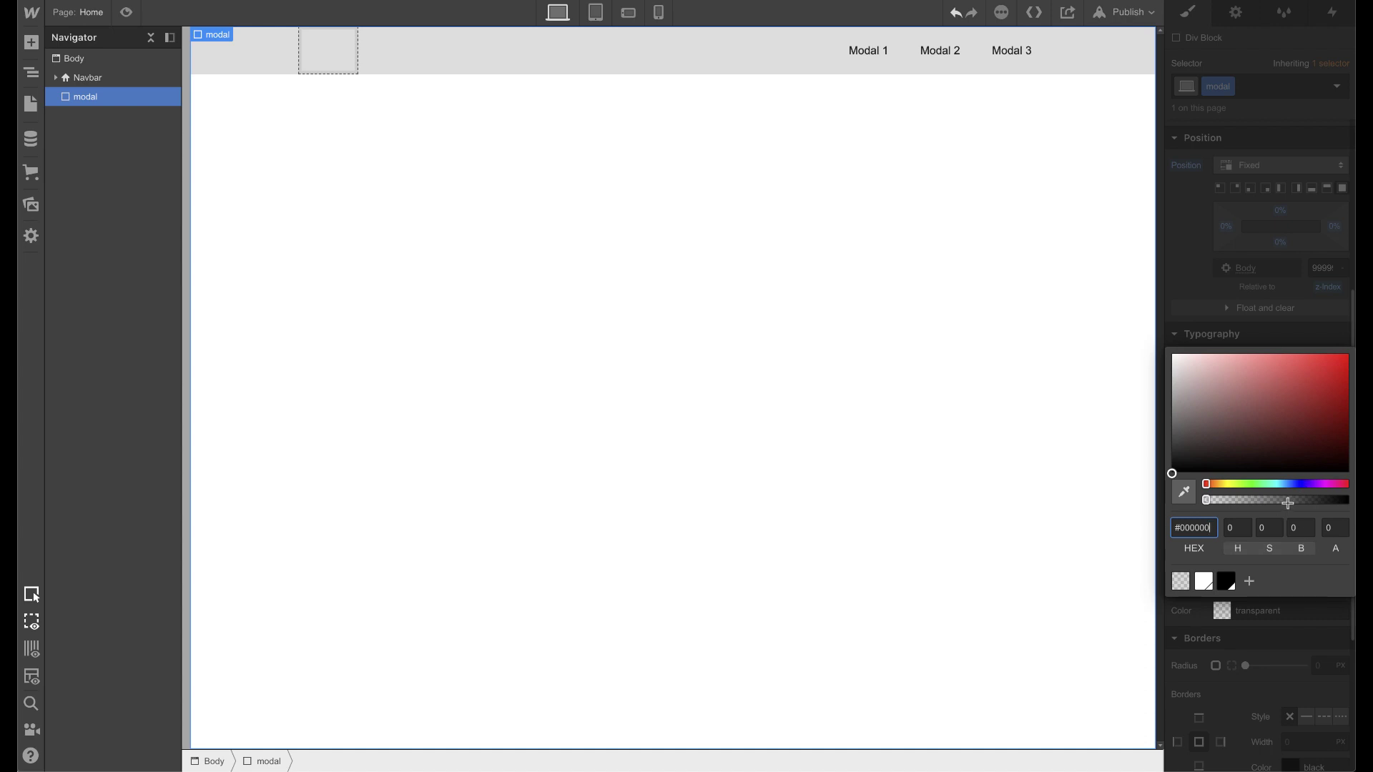
{"action": "left_click_drag", "start_coordinate": [1290, 503], "coordinate": [1313, 501]}
{"action": "left_click", "coordinate": [1335, 527]}
{"action": "key", "text": "BackSpace"}
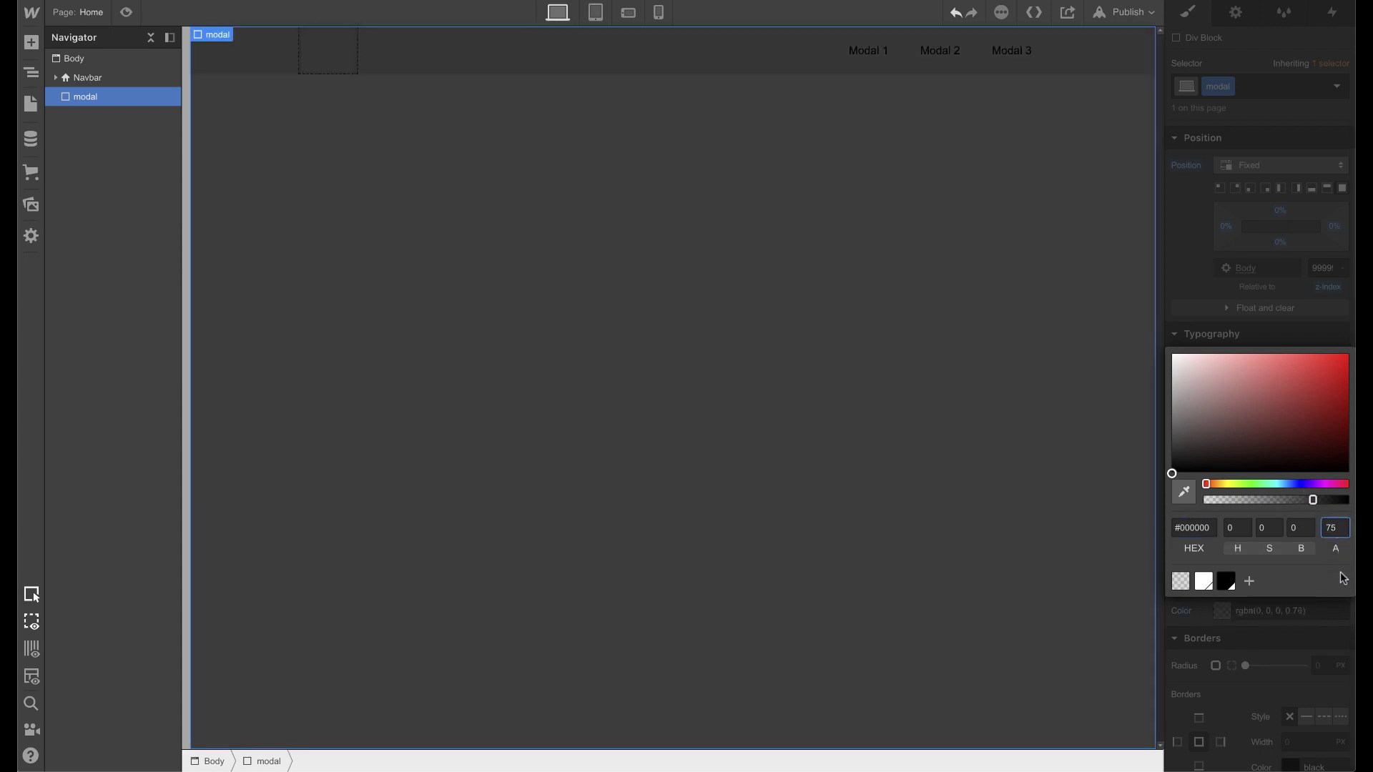
{"action": "left_click", "coordinate": [1310, 636]}
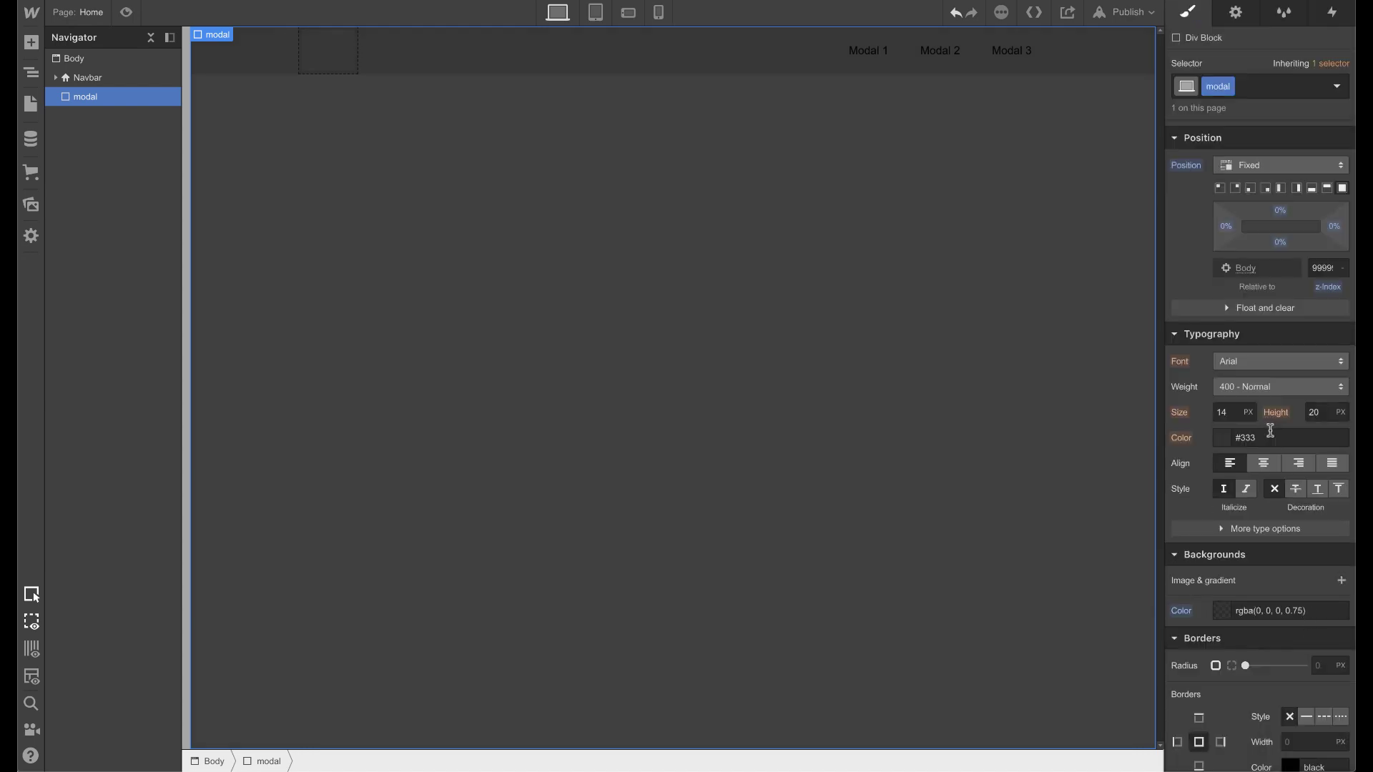
{"action": "scroll", "coordinate": [1271, 430], "scroll_direction": "up", "scroll_amount": 5}
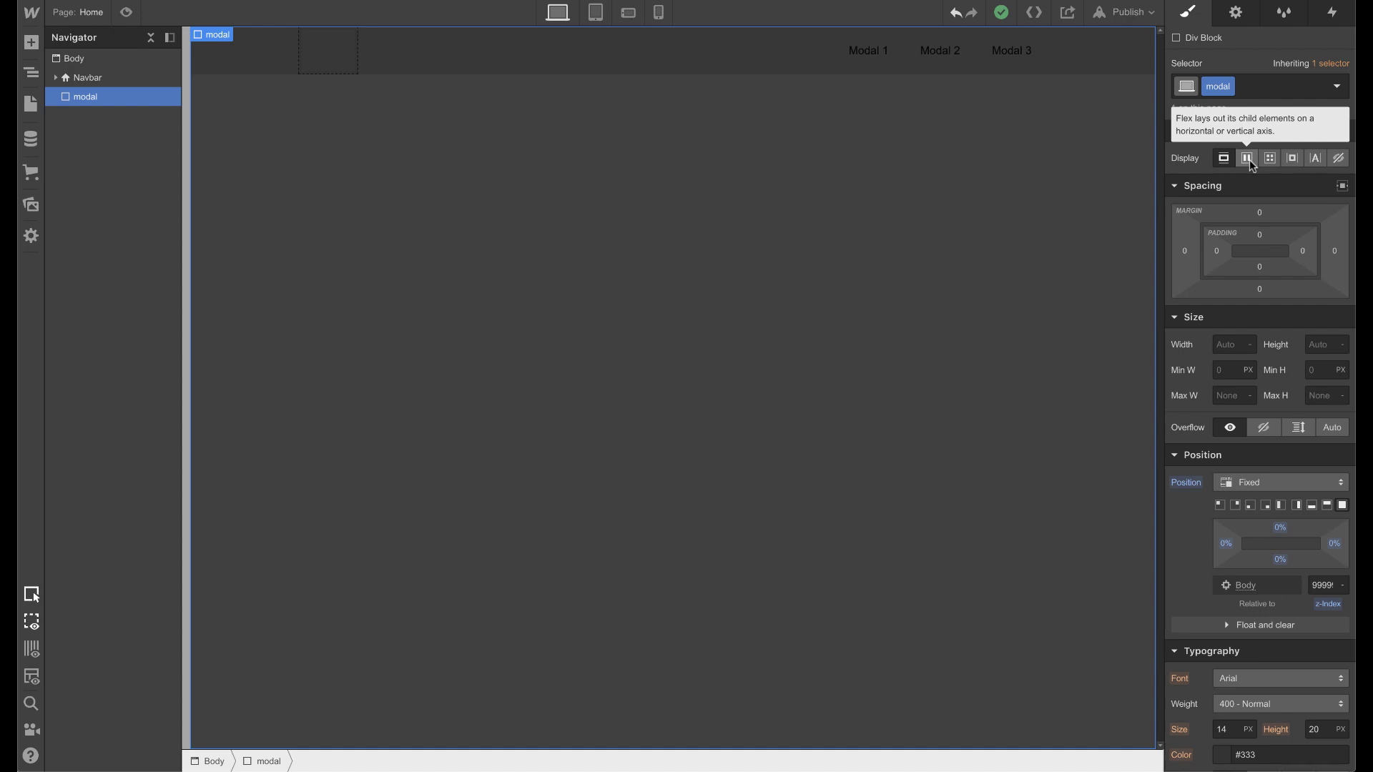
Make the modal a flex container centering its children vertically and horizontally
{"action": "left_click", "coordinate": [1252, 164]}
{"action": "left_click", "coordinate": [1252, 216]}
{"action": "left_click", "coordinate": [1254, 243]}
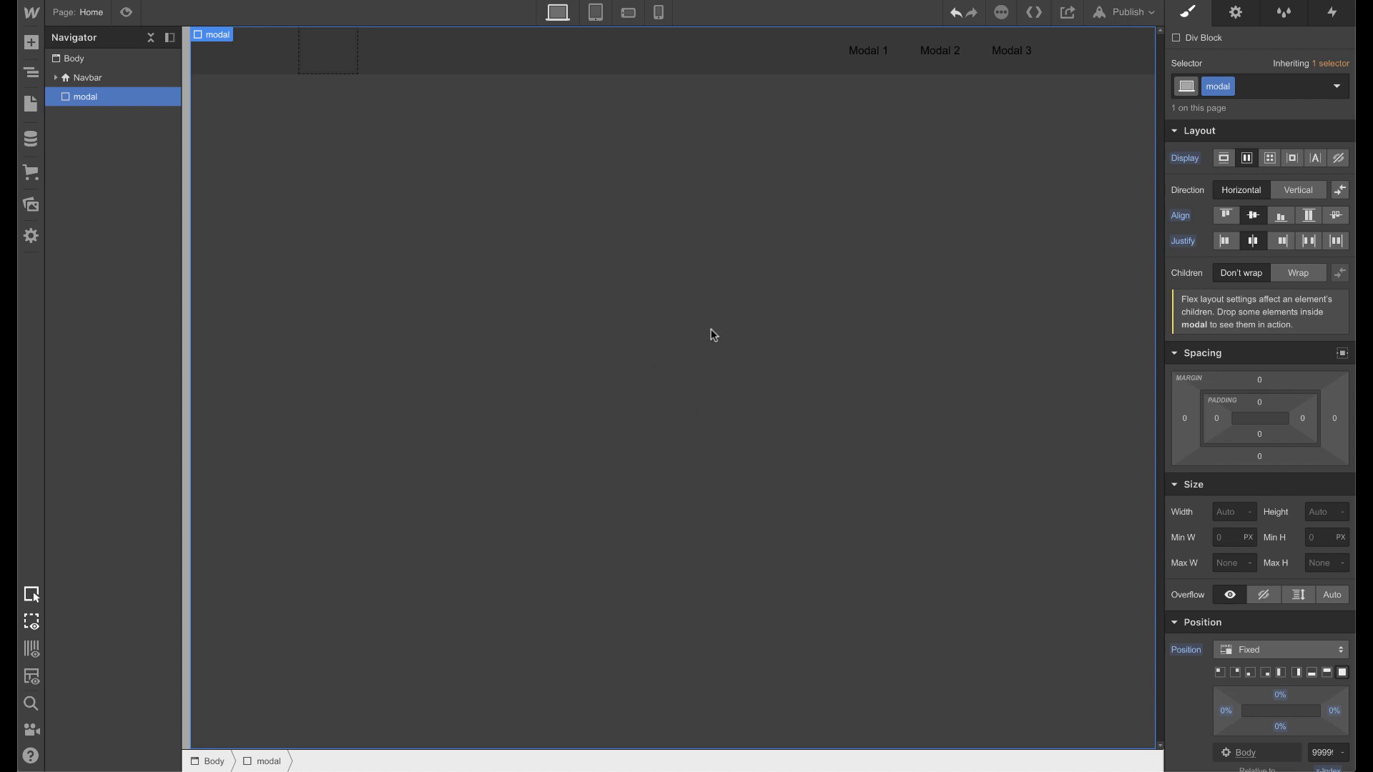
Place a new div inside the modal with the class 'modal content'
{"action": "key", "text": "a"}
{"action": "left_click_drag", "start_coordinate": [83, 325], "coordinate": [744, 402]}
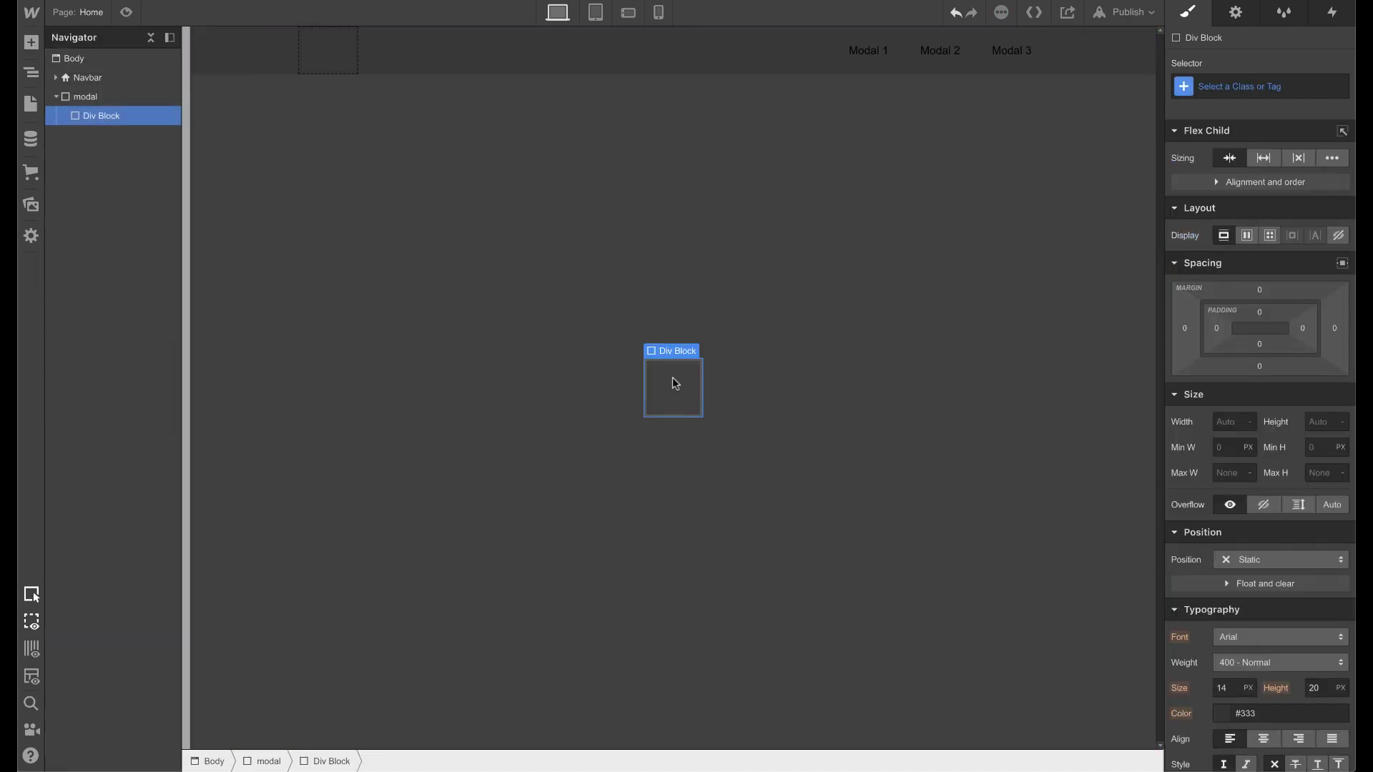
{"action": "left_click", "coordinate": [1288, 81]}
{"action": "type", "text": "modal content"}
{"action": "key", "text": "Return"}
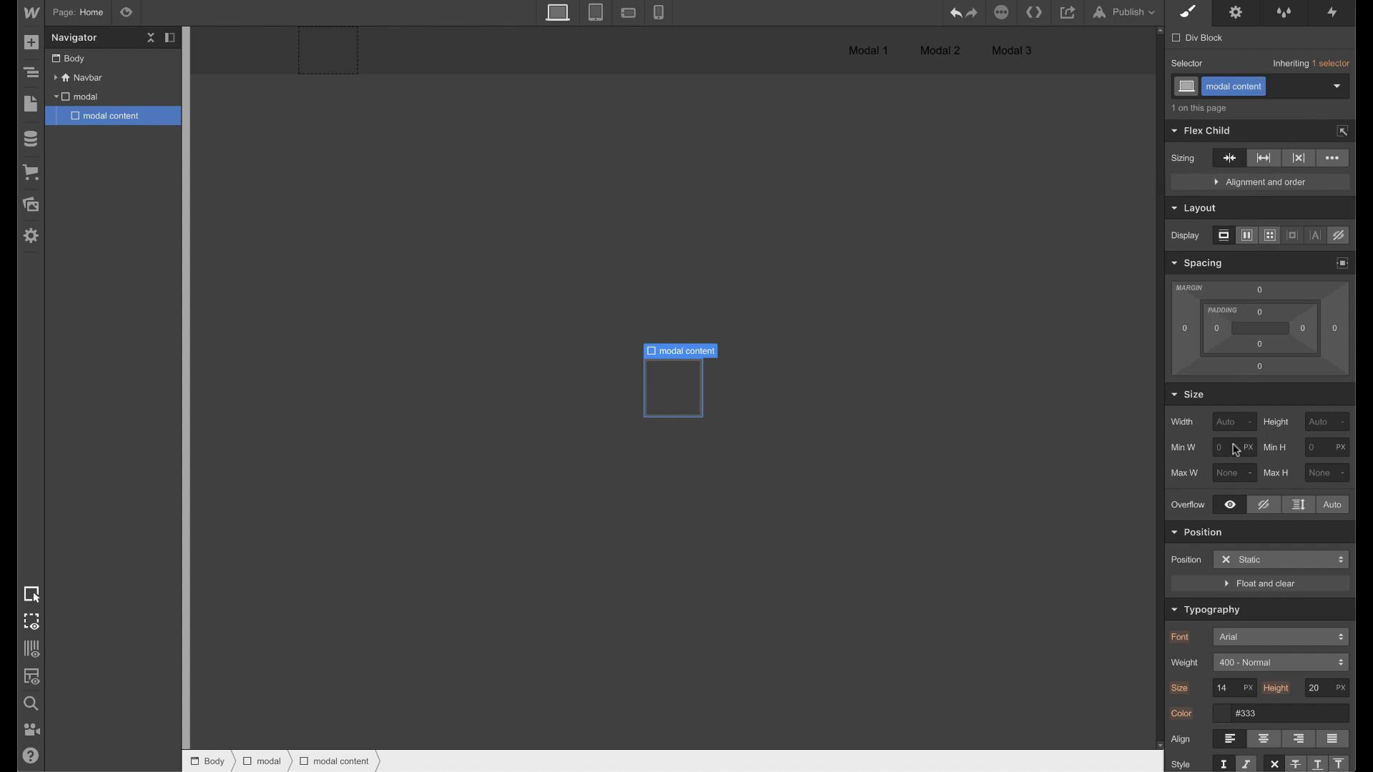
Set the modal content's max width to 550px and let it grow to full width
{"action": "left_click", "coordinate": [1231, 505]}
{"action": "left_click", "coordinate": [1232, 473]}
{"action": "type", "text": "550px"}
{"action": "left_click", "coordinate": [1266, 160]}
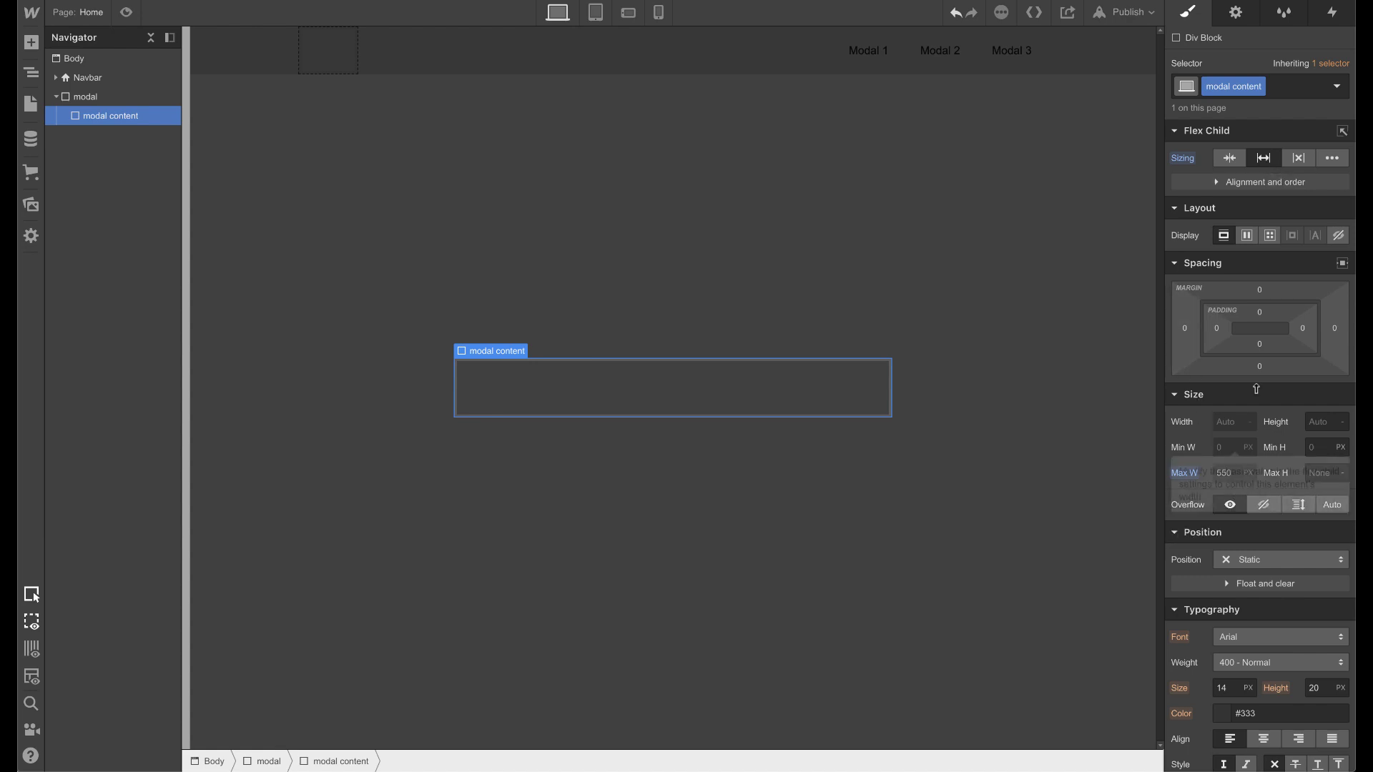
{"action": "left_click", "coordinate": [1239, 162]}
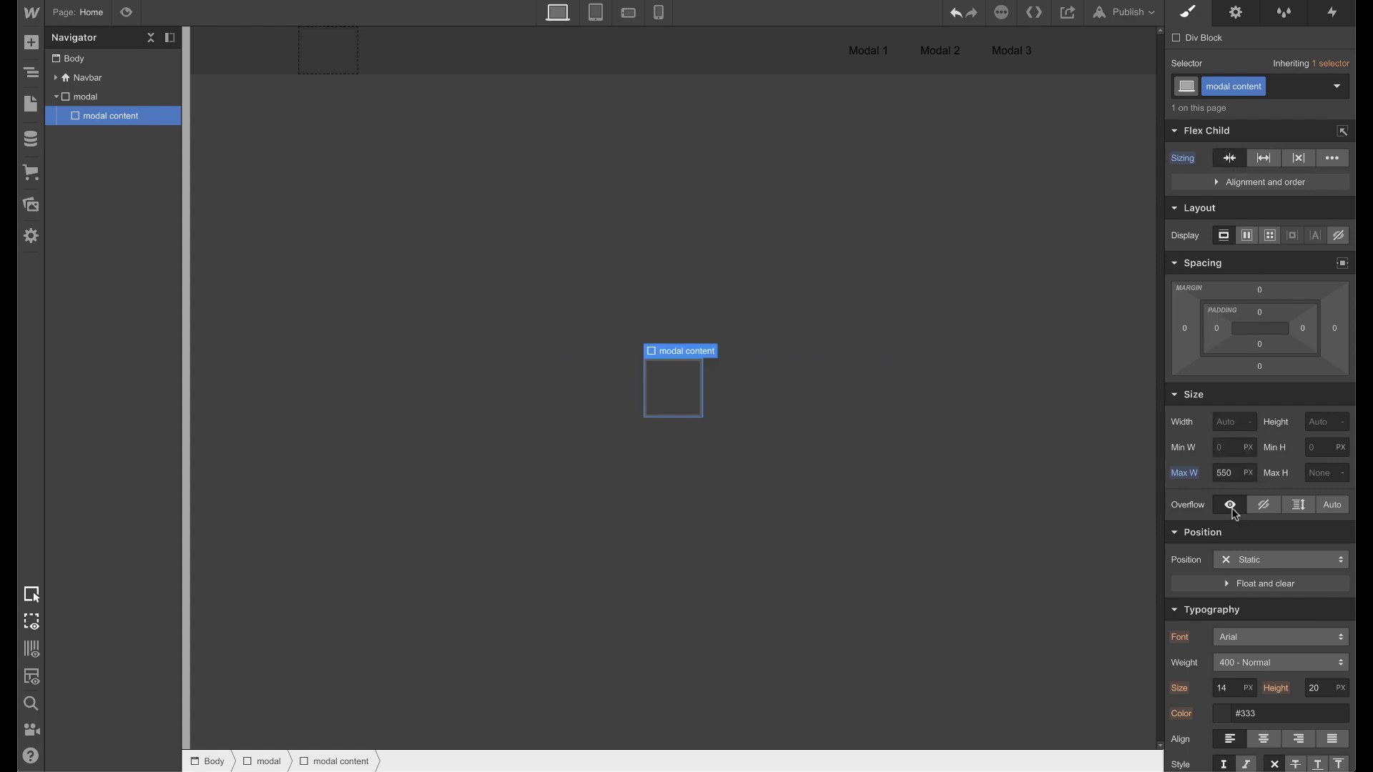
{"action": "left_click", "coordinate": [1264, 159]}
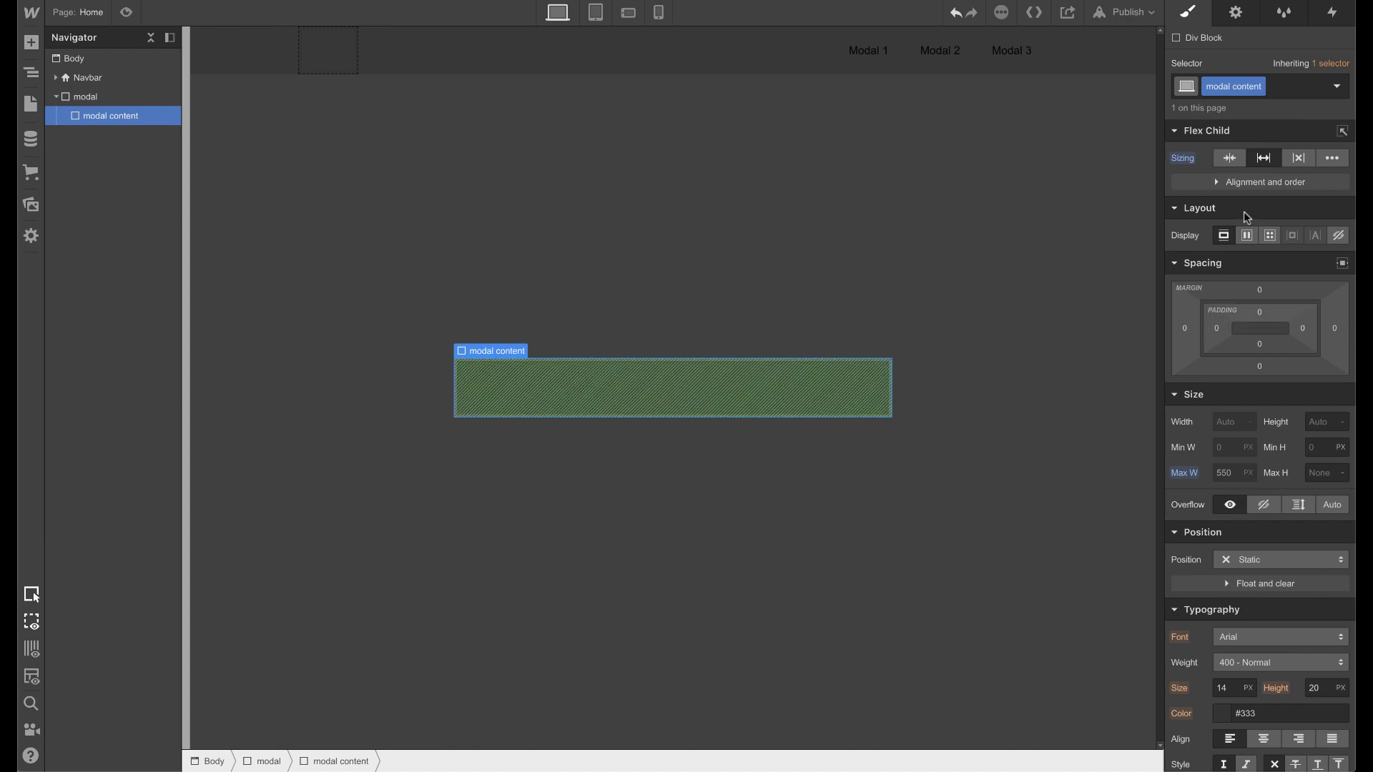
{"action": "left_click", "coordinate": [1231, 165]}
{"action": "left_click", "coordinate": [1263, 159]}
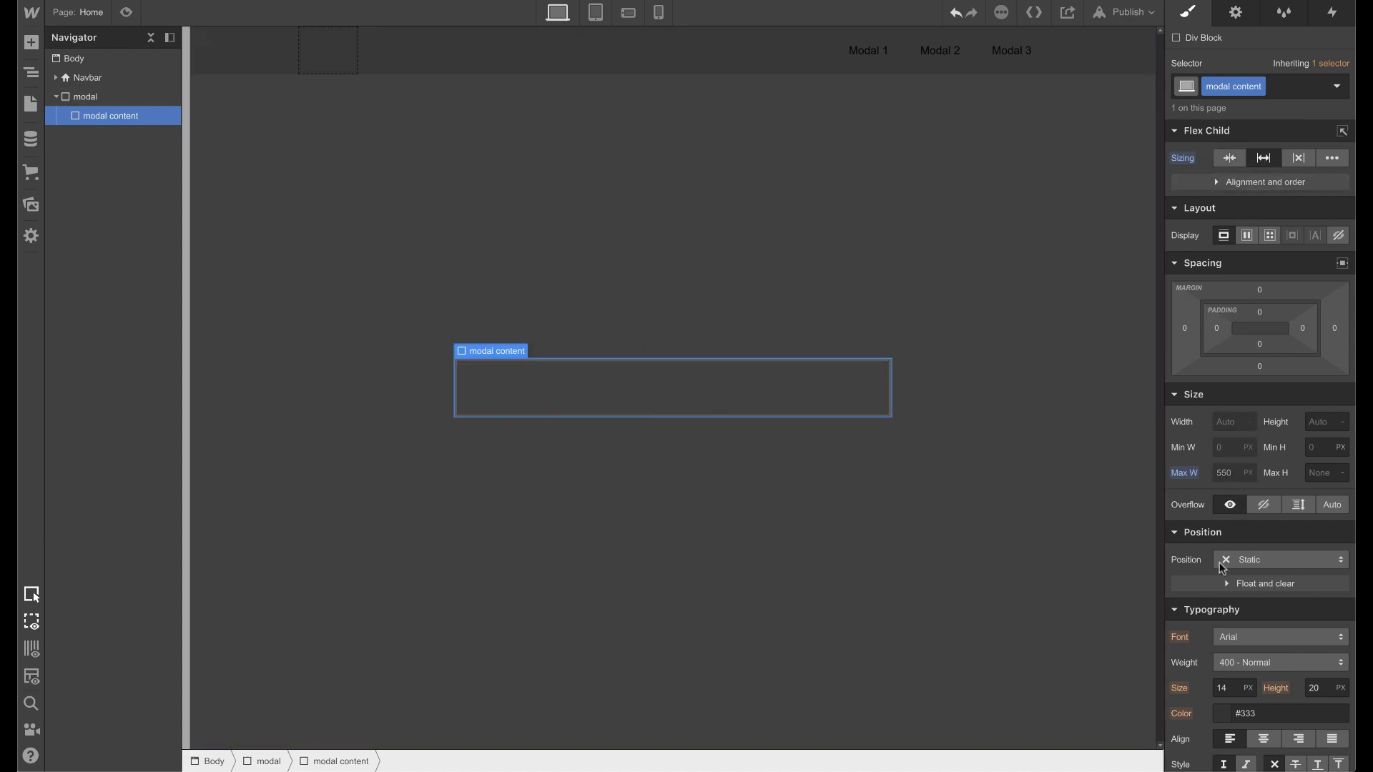
Give the modal content a white background, 10 corner radius and 20 padding on all sides
{"action": "scroll", "coordinate": [1244, 529], "scroll_direction": "down", "scroll_amount": 1}
{"action": "scroll", "coordinate": [1254, 504], "scroll_direction": "down", "scroll_amount": 5}
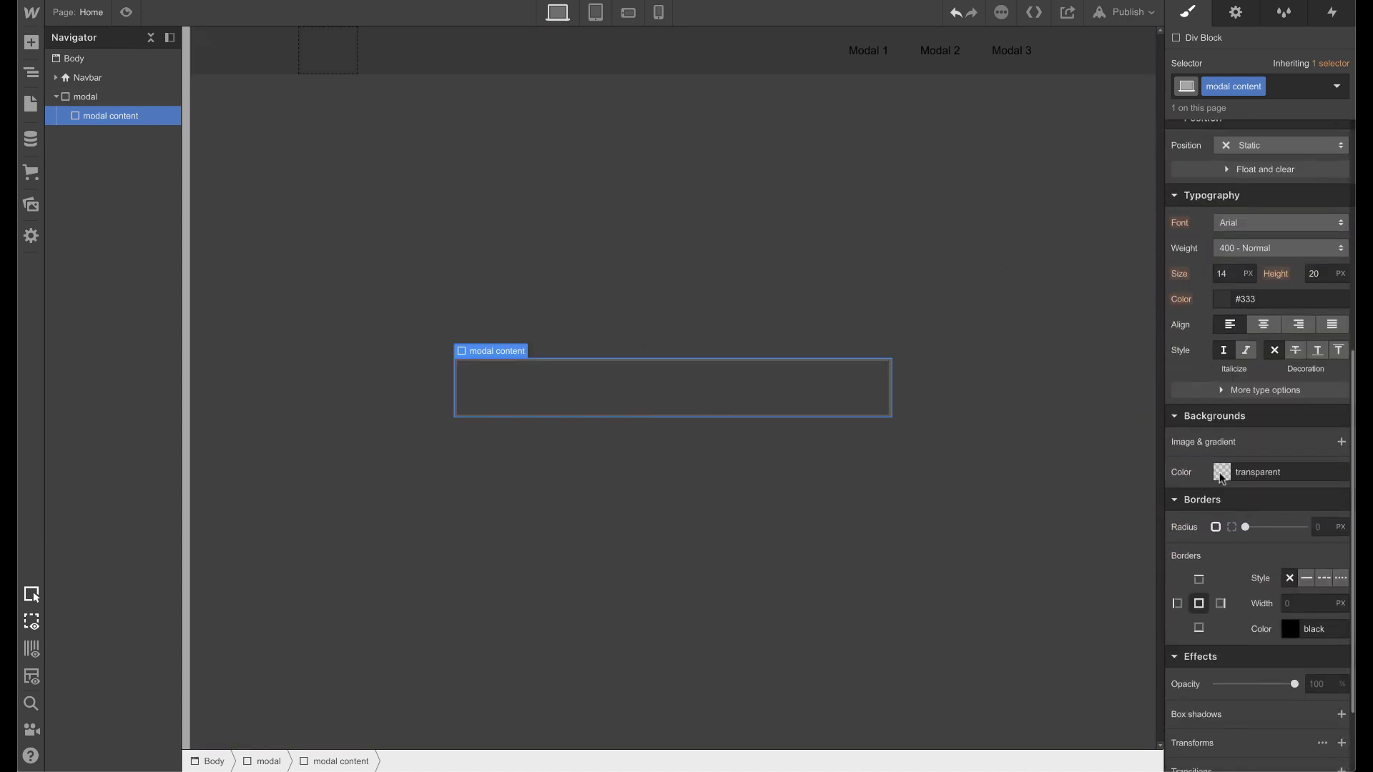
{"action": "left_click", "coordinate": [1222, 479]}
{"action": "type", "text": "white"}
{"action": "left_click", "coordinate": [1285, 429]}
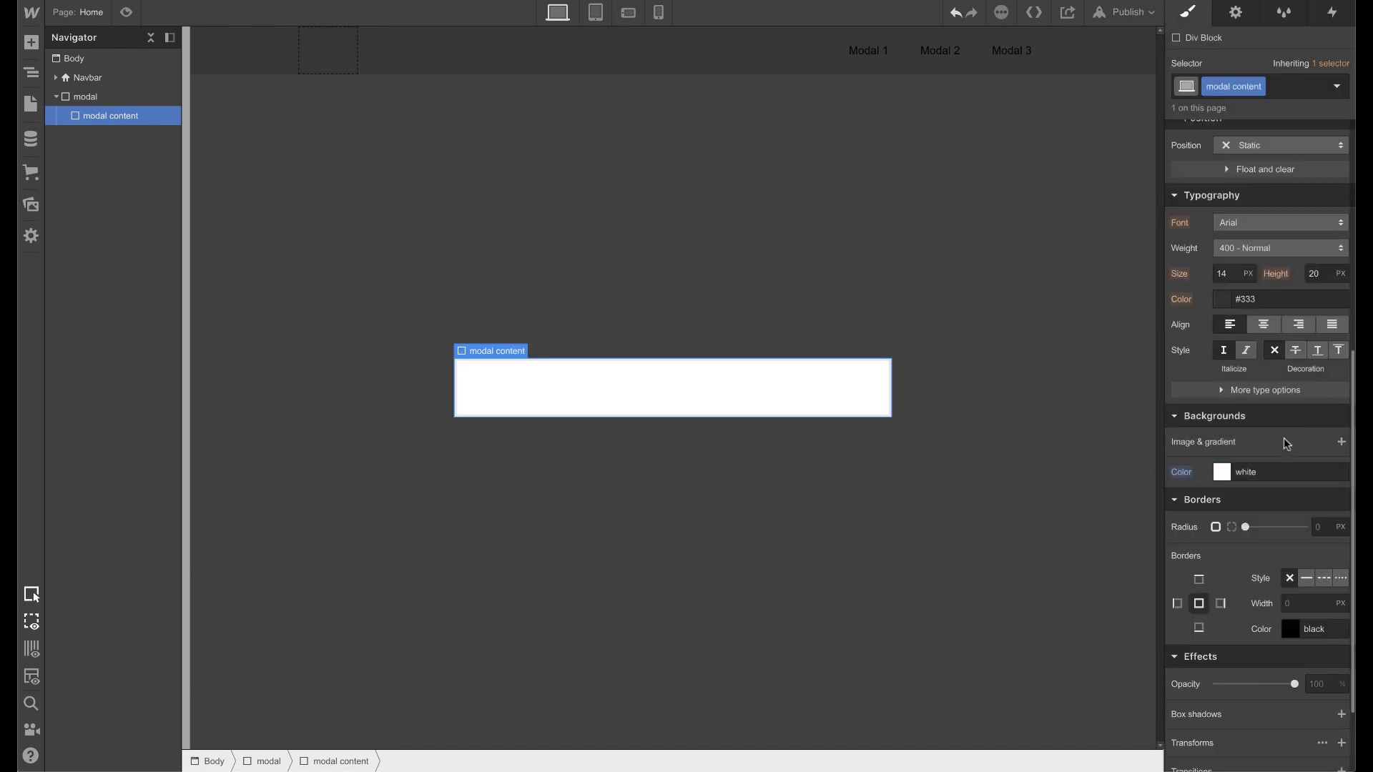
{"action": "left_click", "coordinate": [1318, 518]}
{"action": "type", "text": "10"}
{"action": "scroll", "coordinate": [1272, 338], "scroll_direction": "up", "scroll_amount": 6}
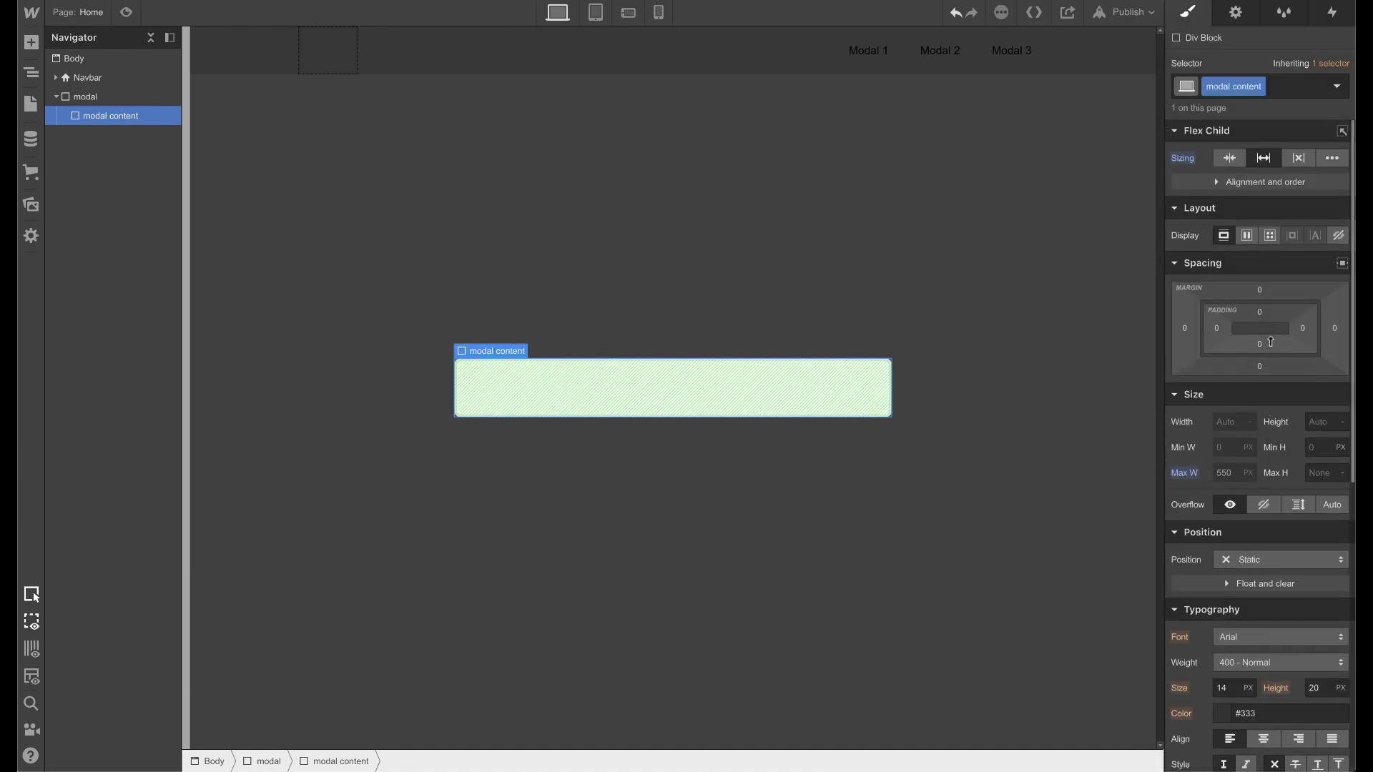
{"action": "left_click_drag", "start_coordinate": [1273, 338], "coordinate": [1270, 361]}
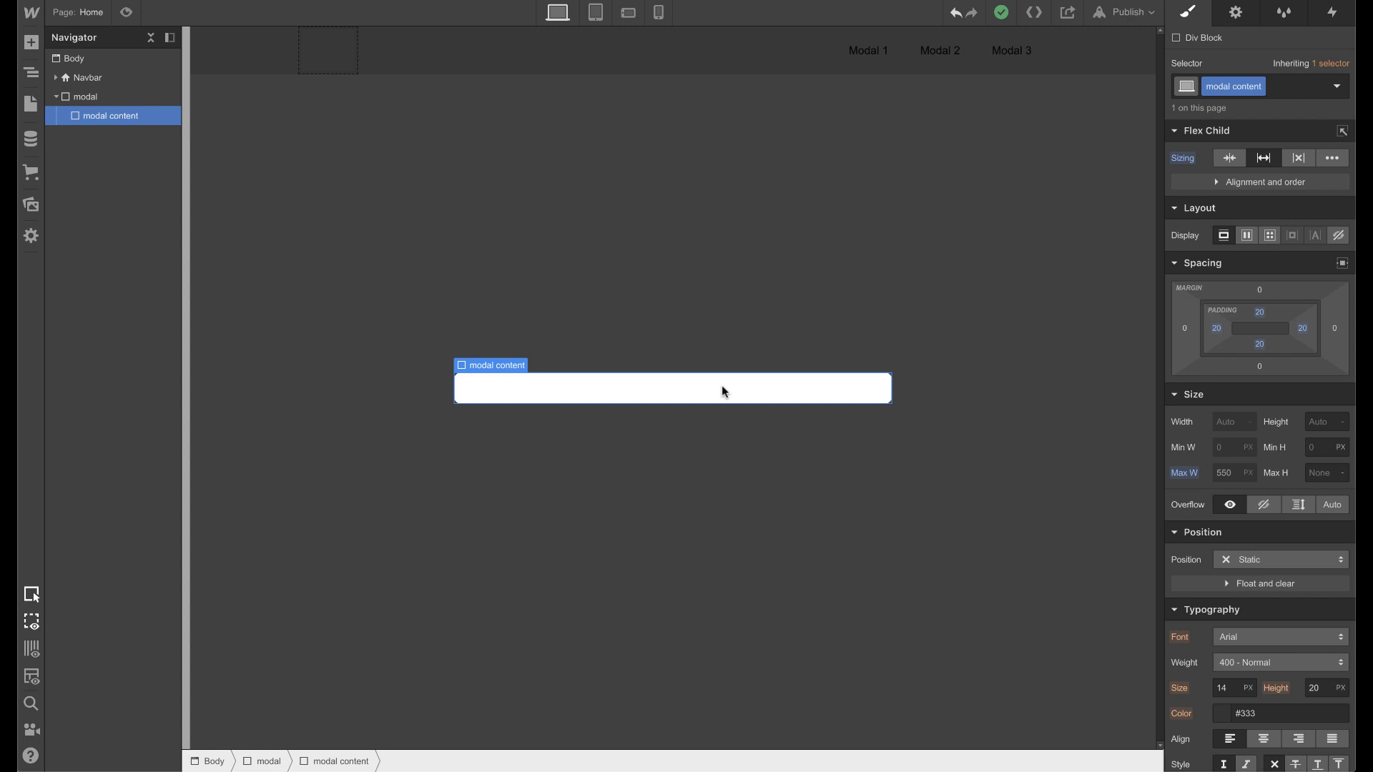
Insert a Form Block into the modal content via quick search 'for'
{"action": "key", "text": "ctrl+e"}
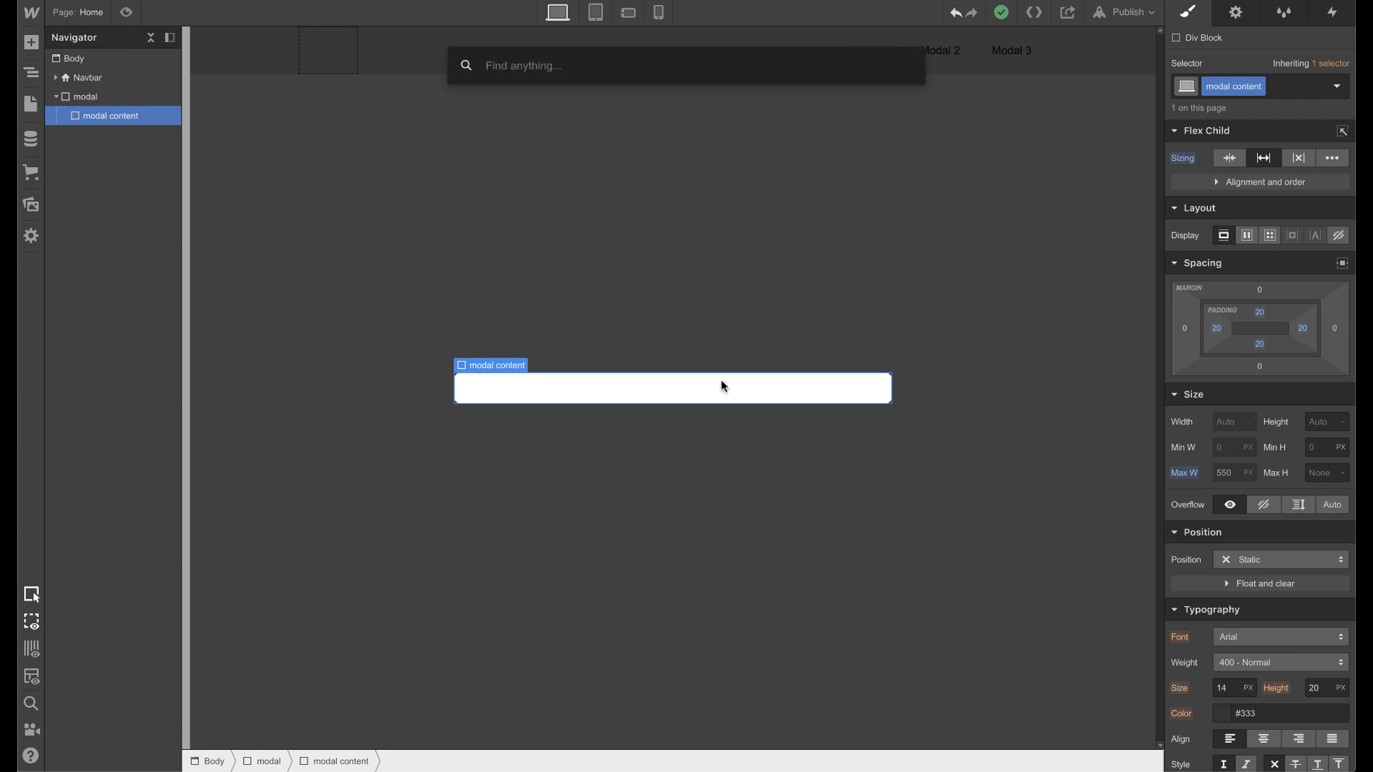
{"action": "type", "text": "form"}
{"action": "key", "text": "Return"}
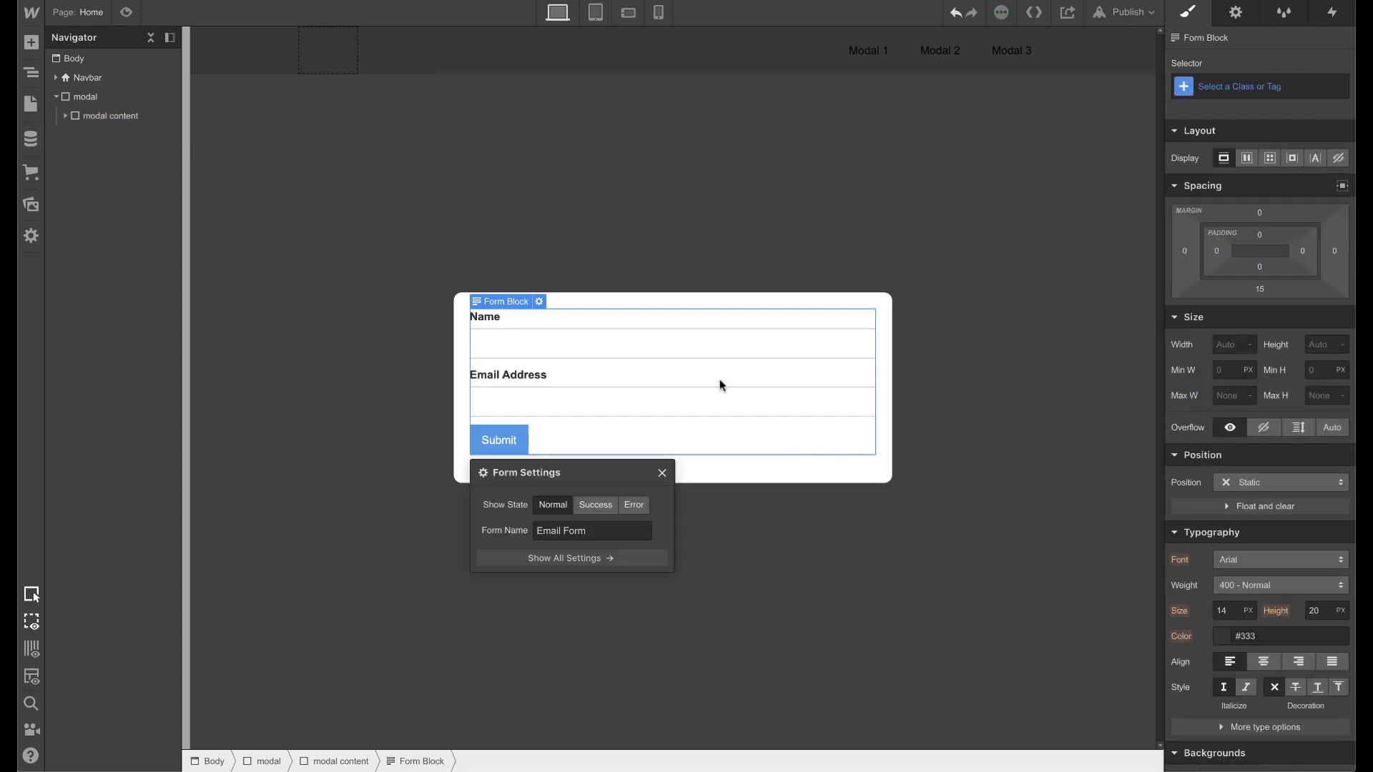
{"action": "left_click", "coordinate": [662, 474]}
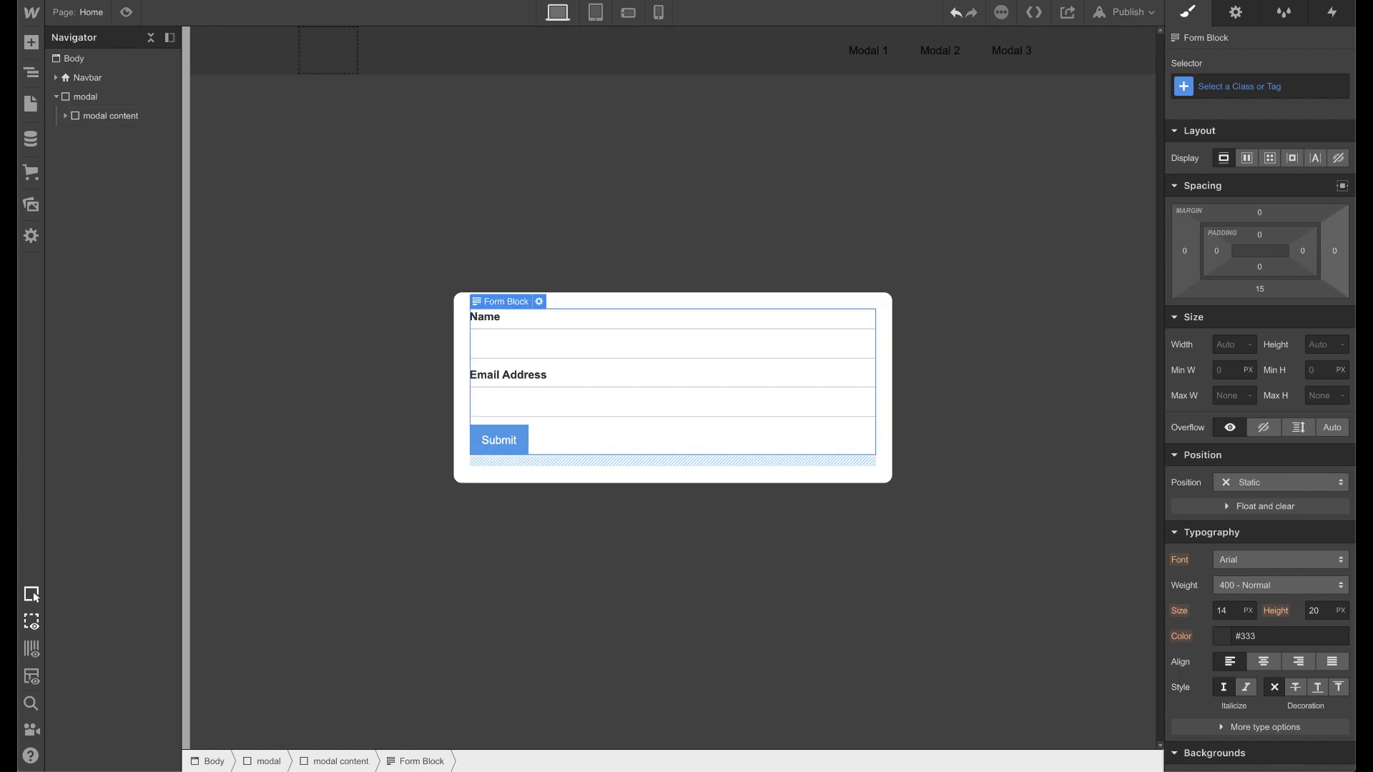
Set the form's bottom margin to 0 and reselect the modal content box
{"action": "left_click", "coordinate": [1260, 289]}
{"action": "type", "text": "0"}
{"action": "key", "text": "Return"}
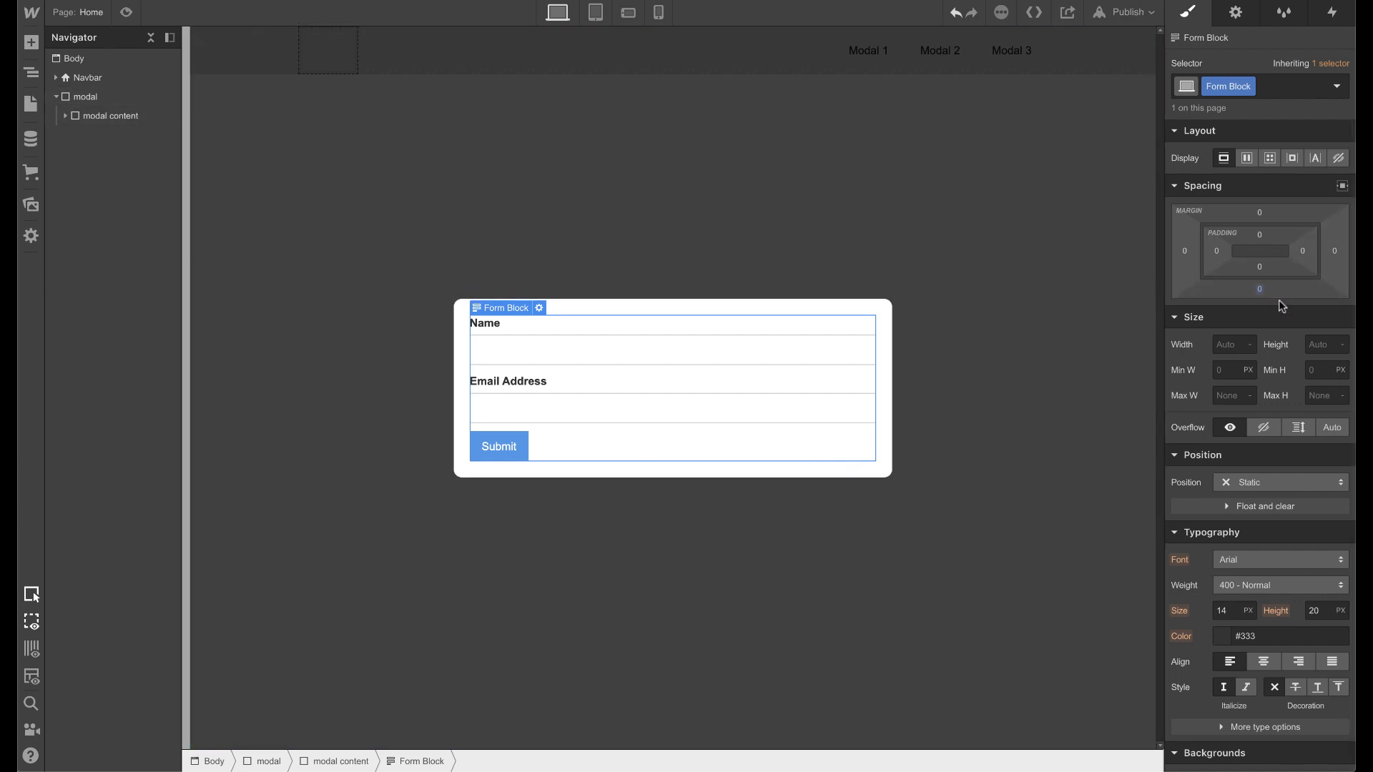
{"action": "left_click", "coordinate": [834, 525]}
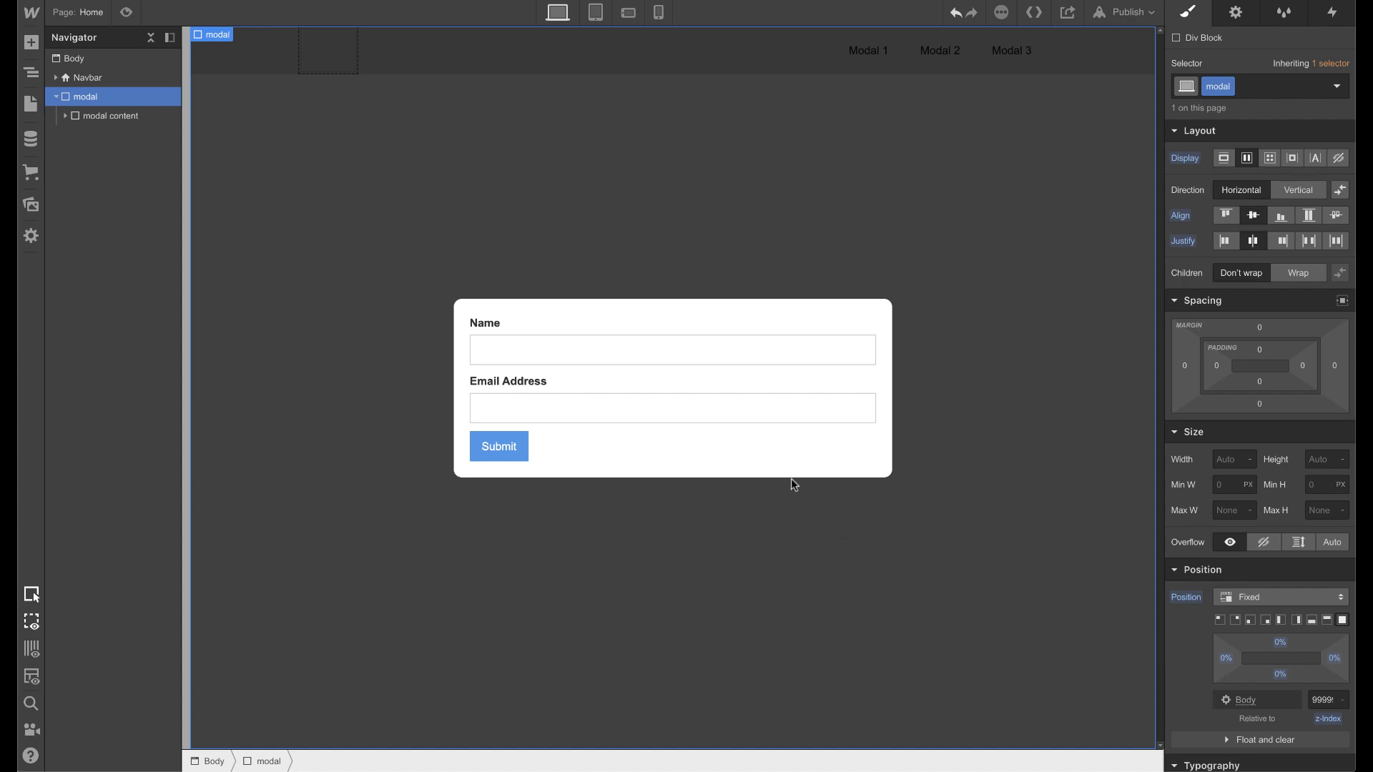
{"action": "left_click", "coordinate": [618, 313]}
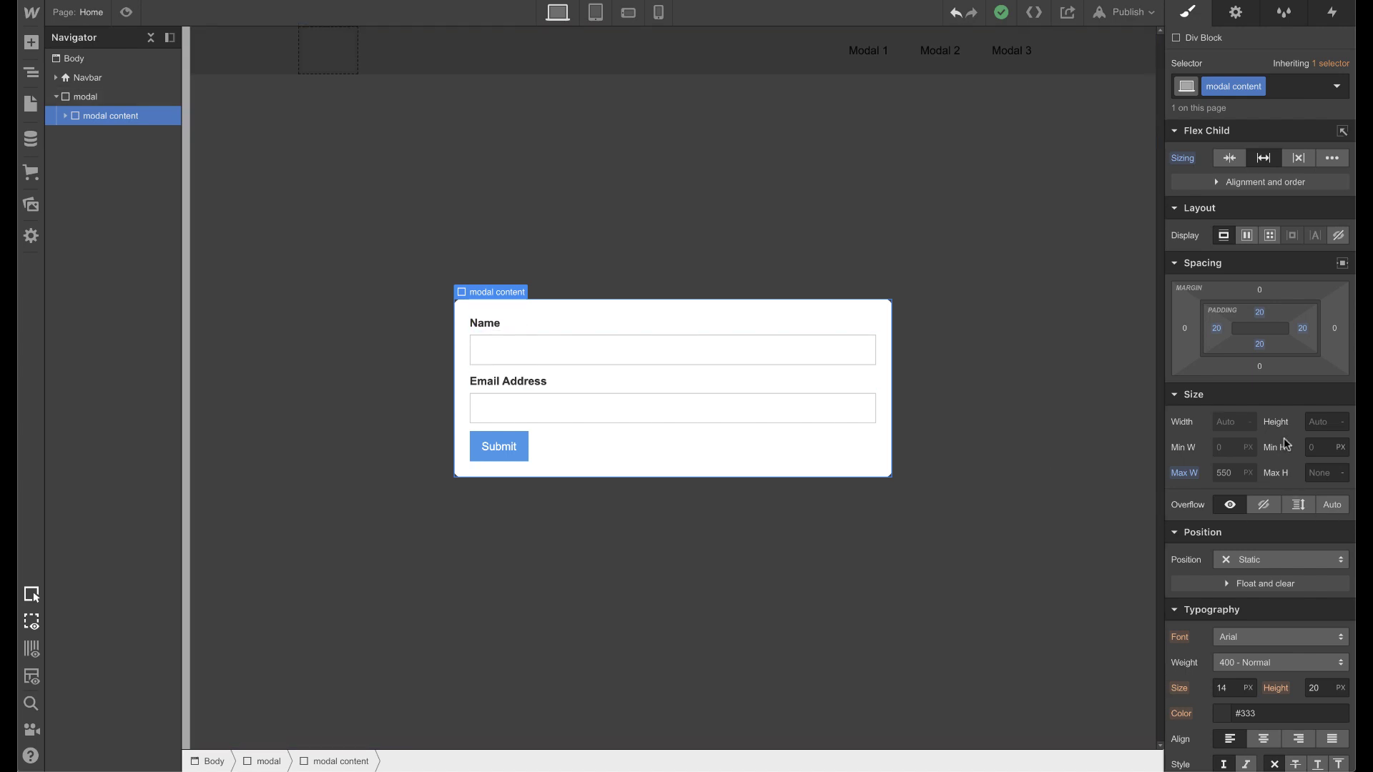
Set the modal content's Position to Relative
{"action": "scroll", "coordinate": [1285, 443], "scroll_direction": "down", "scroll_amount": 2}
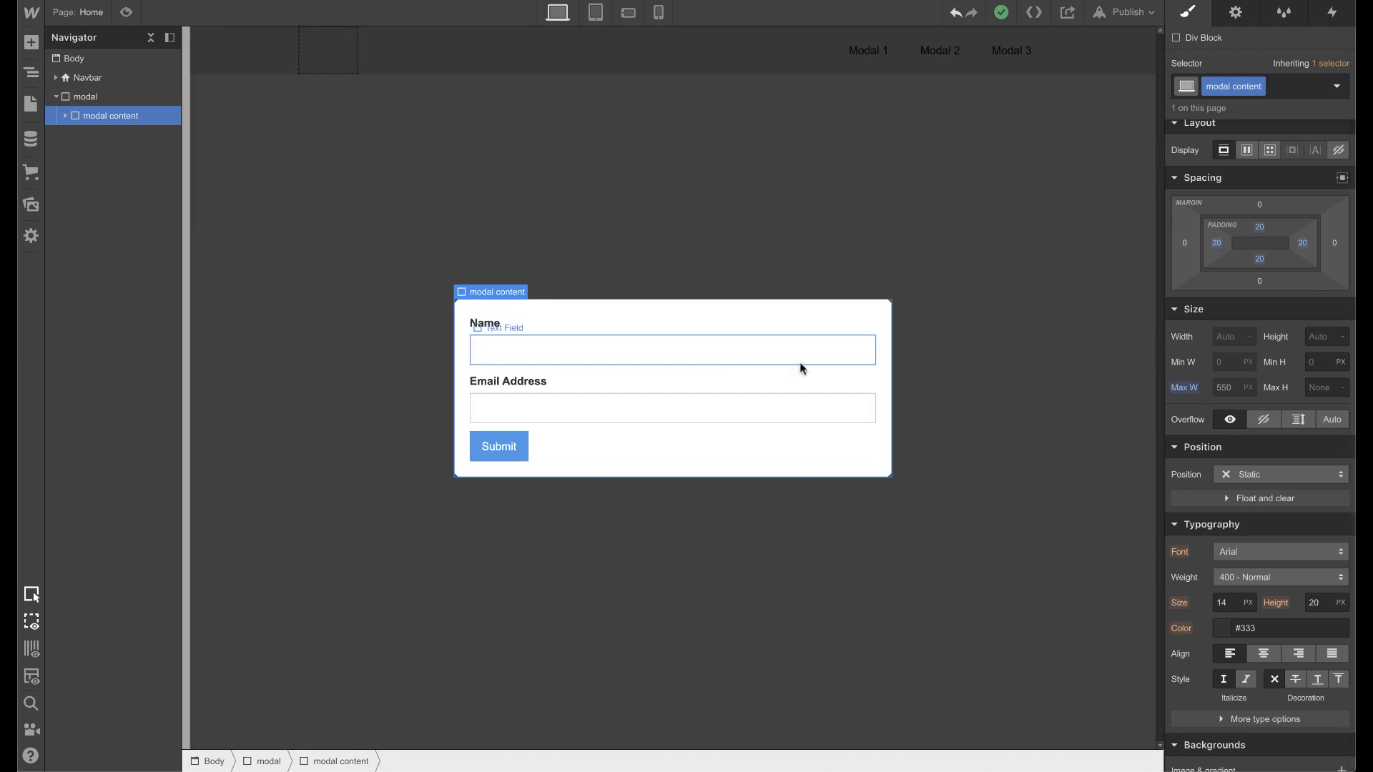
{"action": "left_click", "coordinate": [1252, 476]}
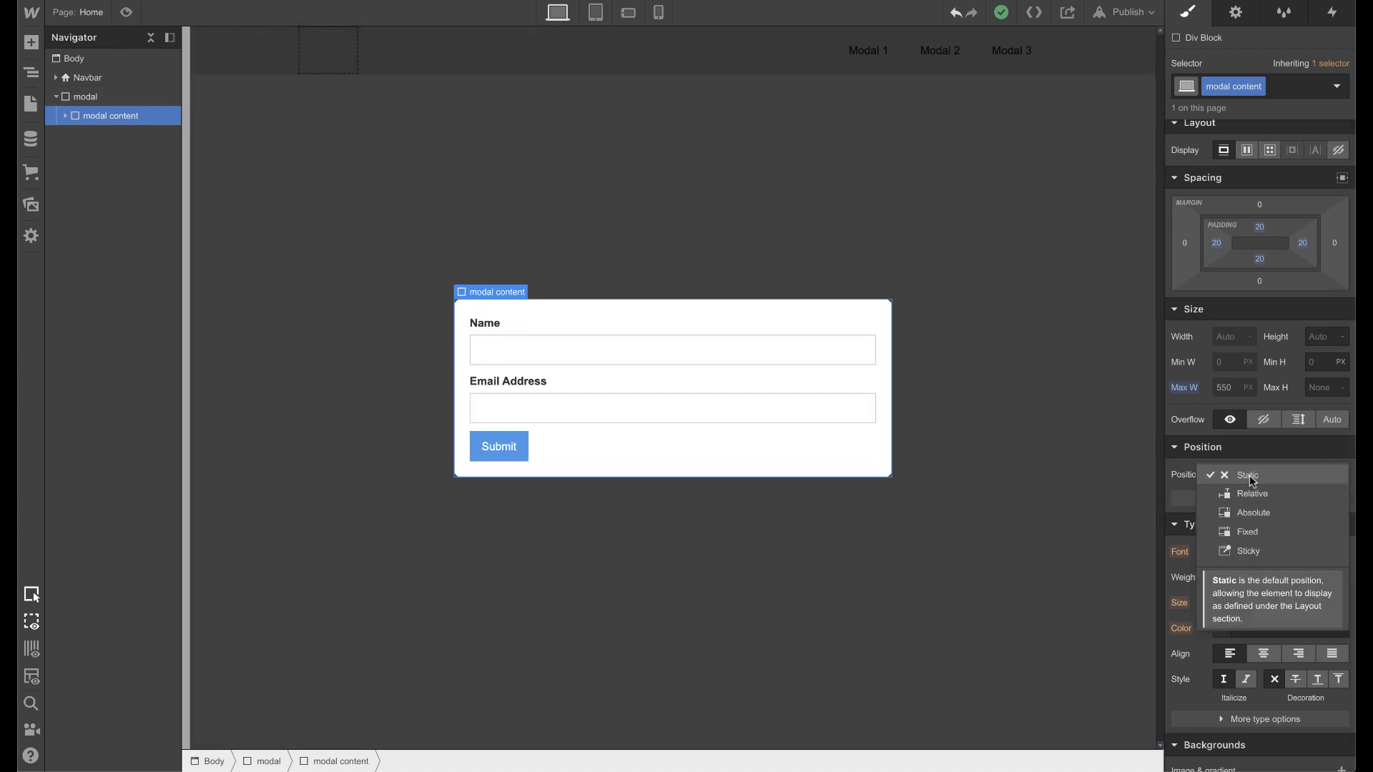
{"action": "left_click", "coordinate": [1281, 500]}
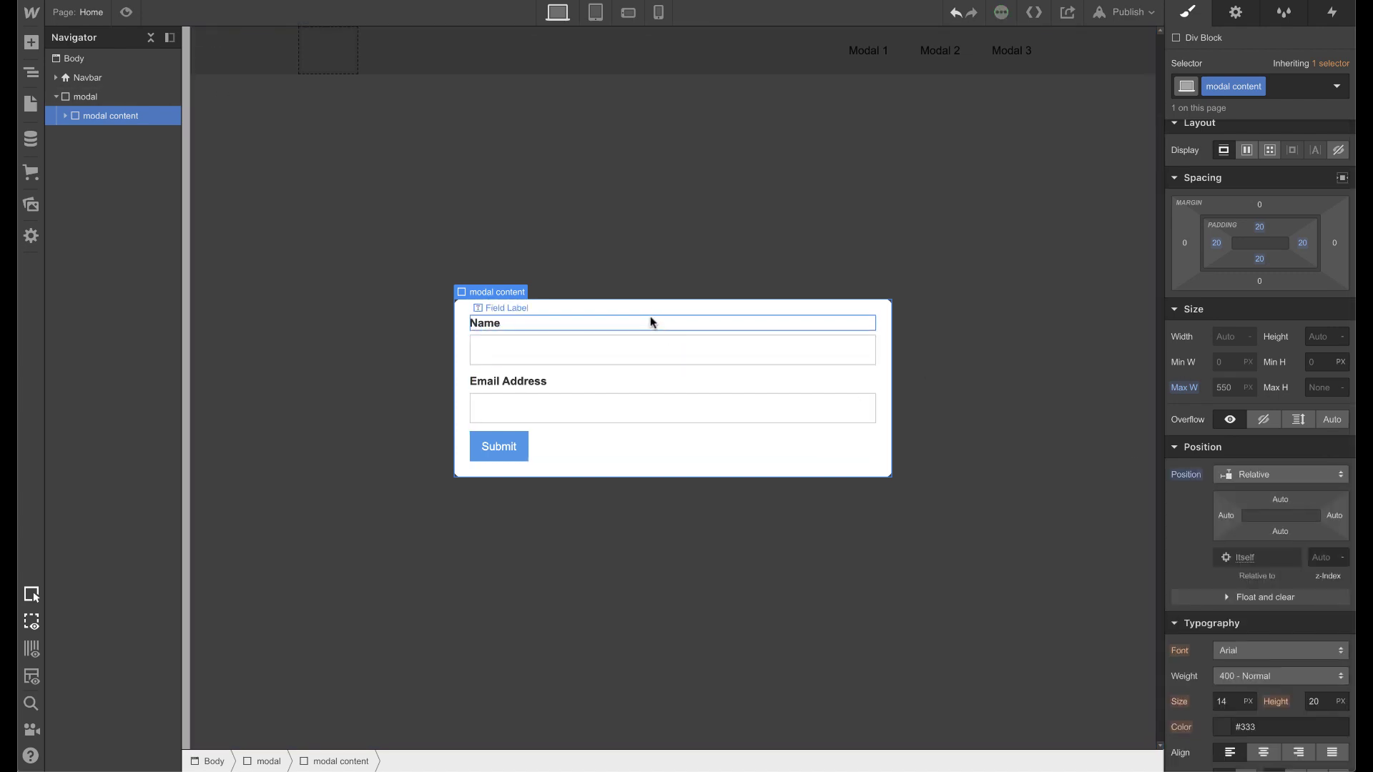
Drag a Text Link into the modal content and give it the class 'close modal'
{"action": "key", "text": "a"}
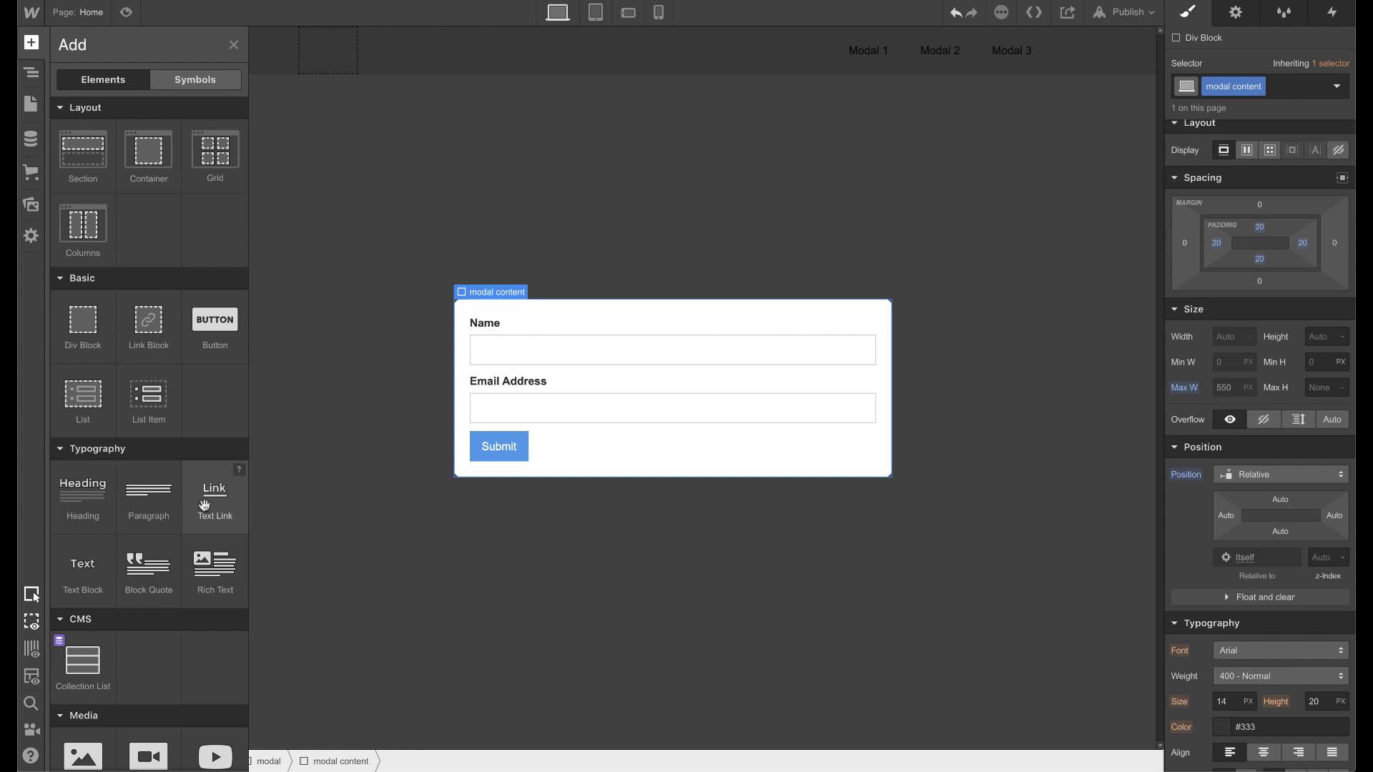
{"action": "left_click_drag", "start_coordinate": [205, 505], "coordinate": [504, 309]}
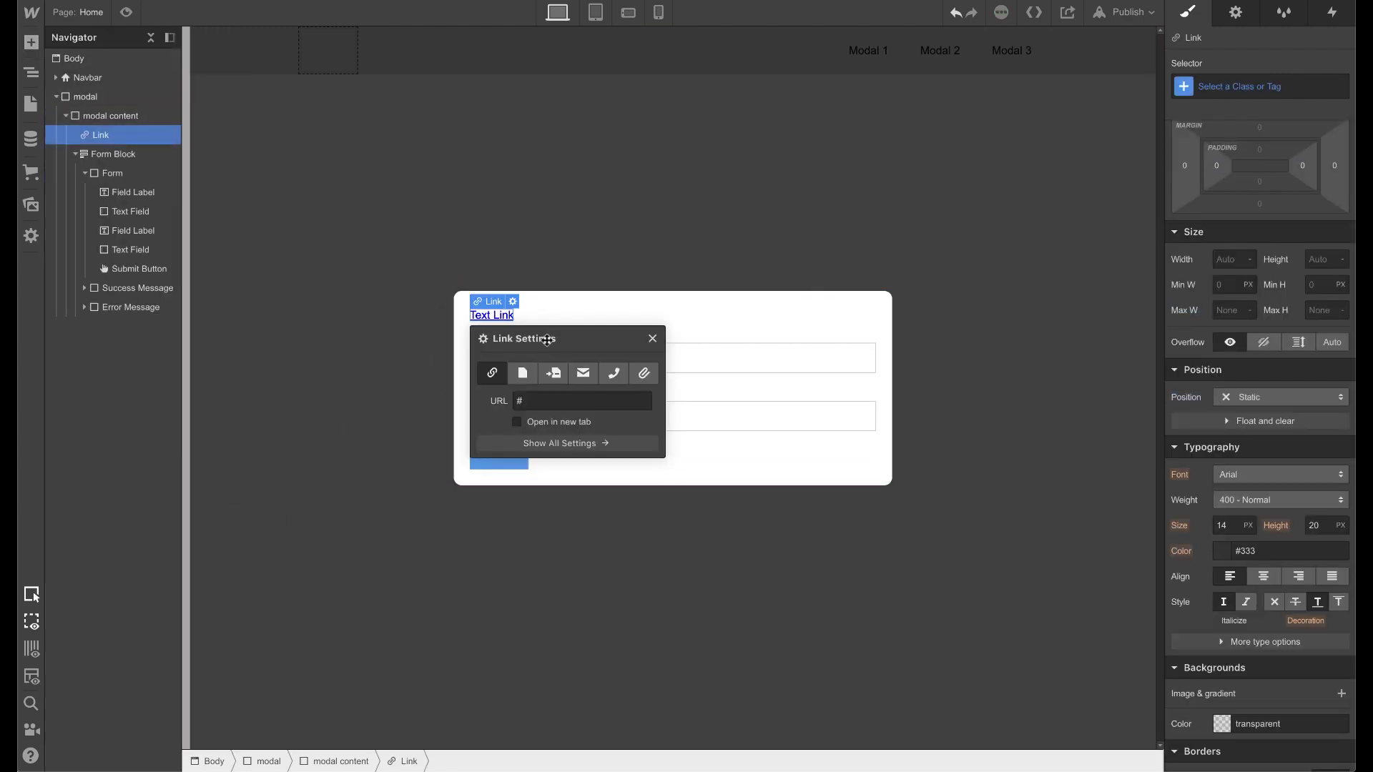
{"action": "left_click", "coordinate": [655, 339]}
{"action": "left_click", "coordinate": [1263, 87]}
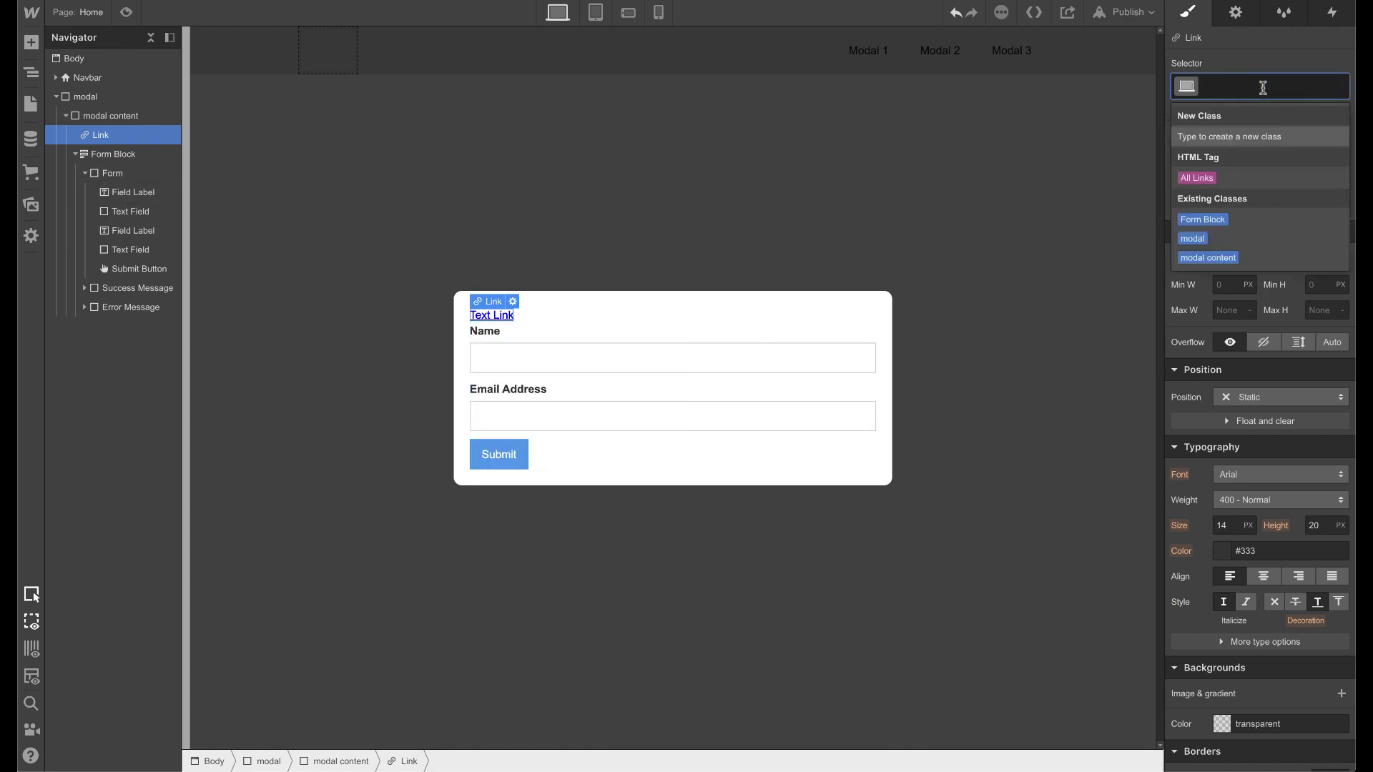
{"action": "type", "text": "close modal"}
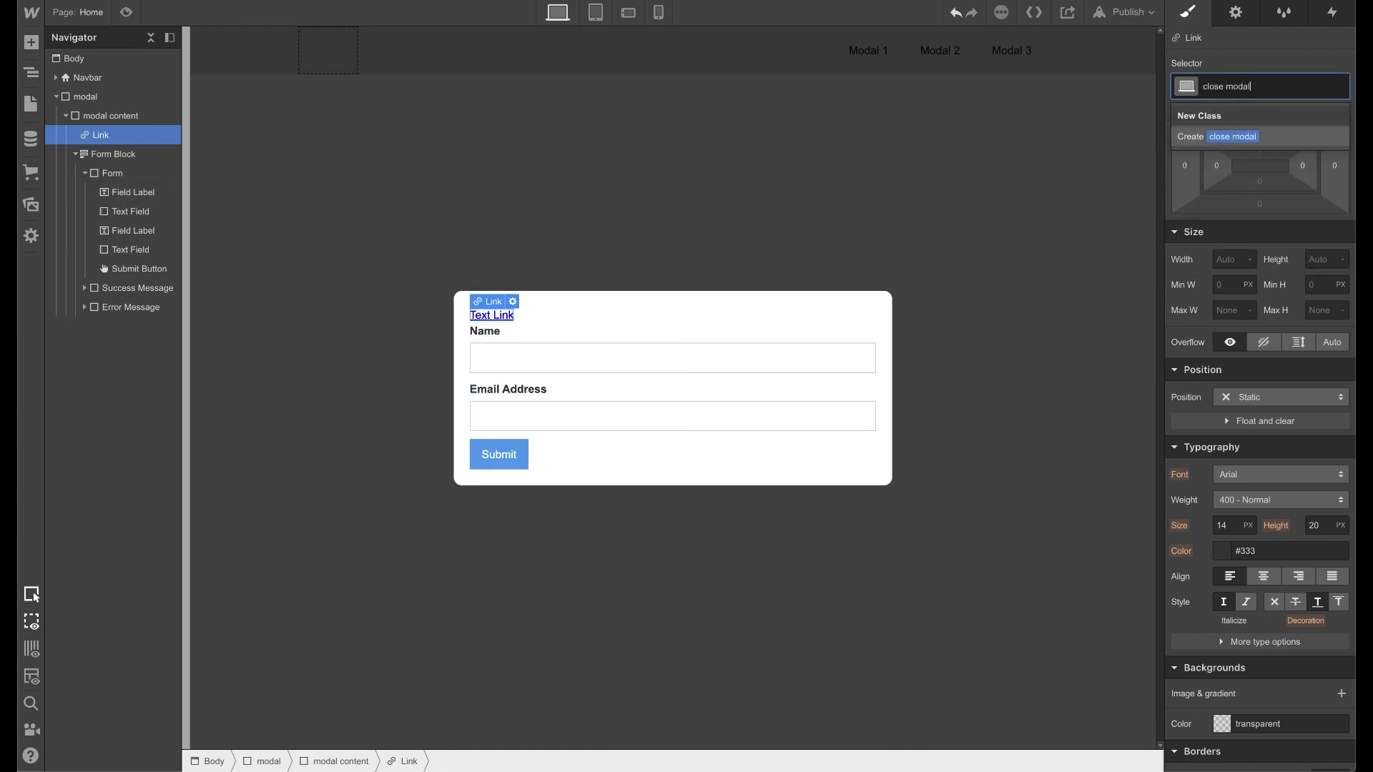
{"action": "key", "text": "Return"}
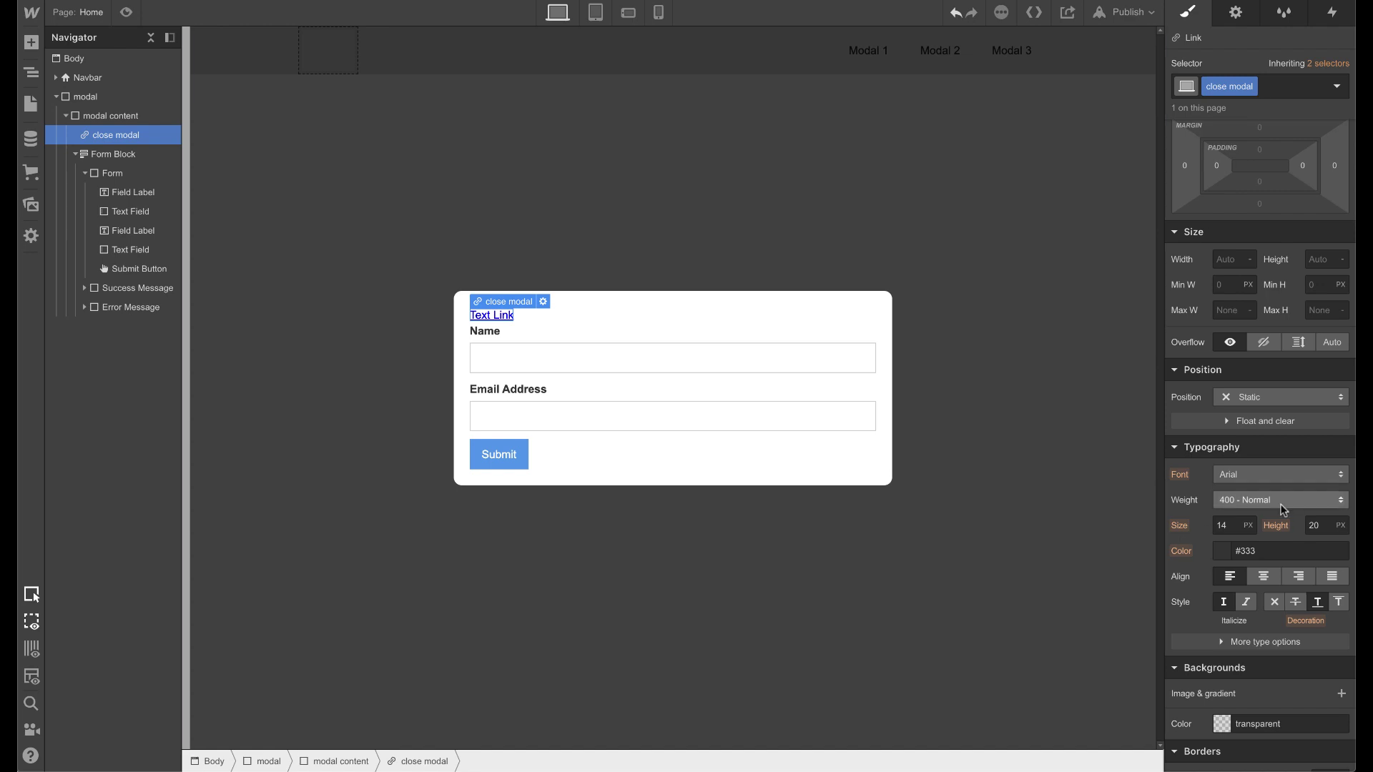
Position the close link Absolute at top-right with -25 top and right offsets
{"action": "left_click", "coordinate": [1264, 402]}
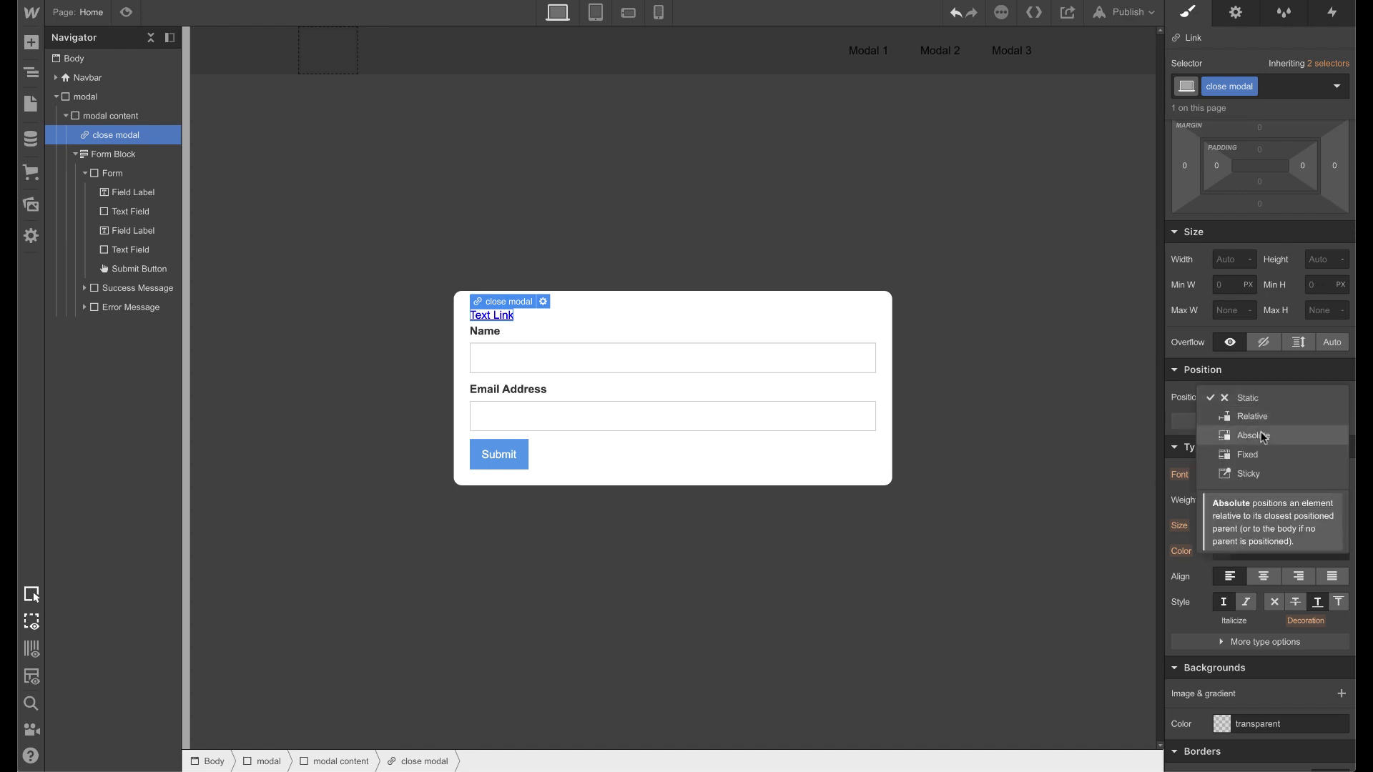
{"action": "left_click", "coordinate": [1263, 436]}
{"action": "left_click", "coordinate": [1236, 419]}
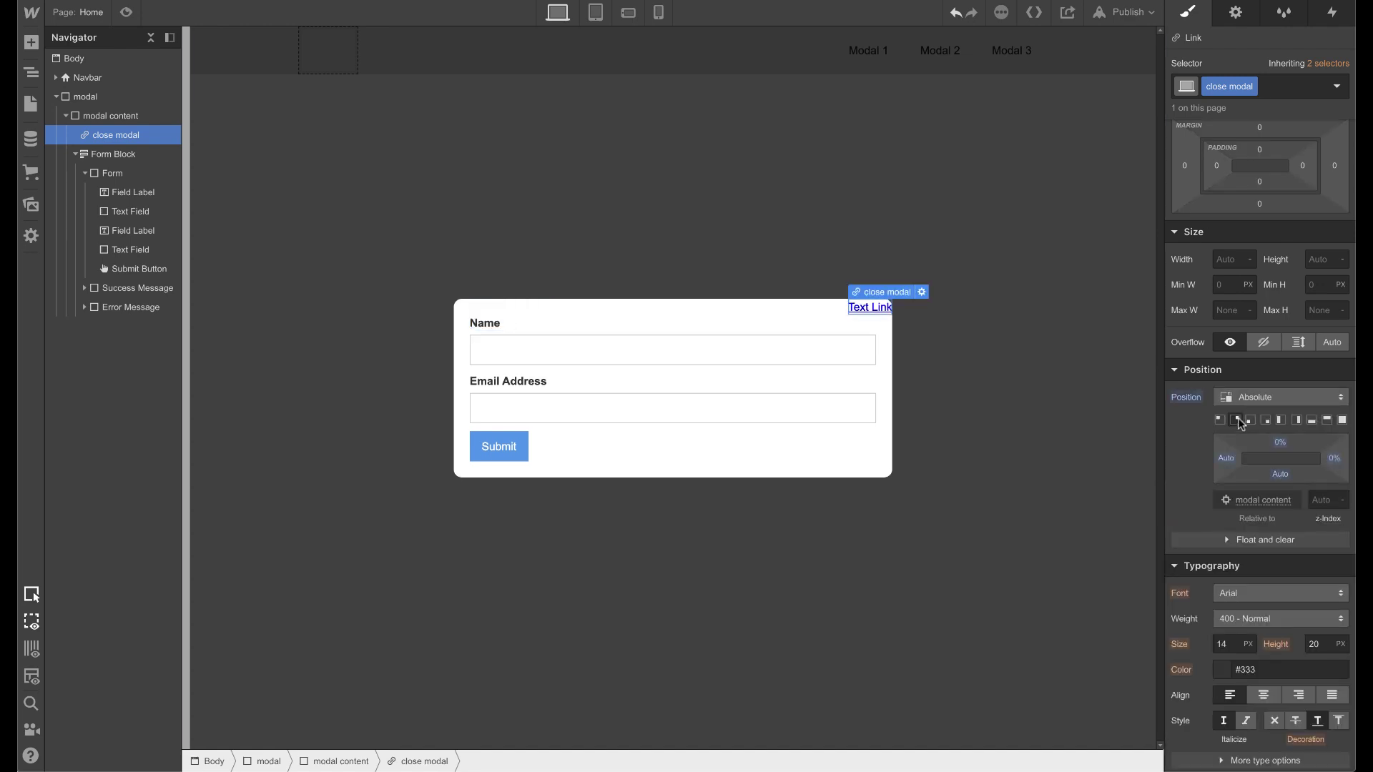
{"action": "left_click", "coordinate": [1279, 442]}
{"action": "type", "text": "-25"}
{"action": "key", "text": "Return"}
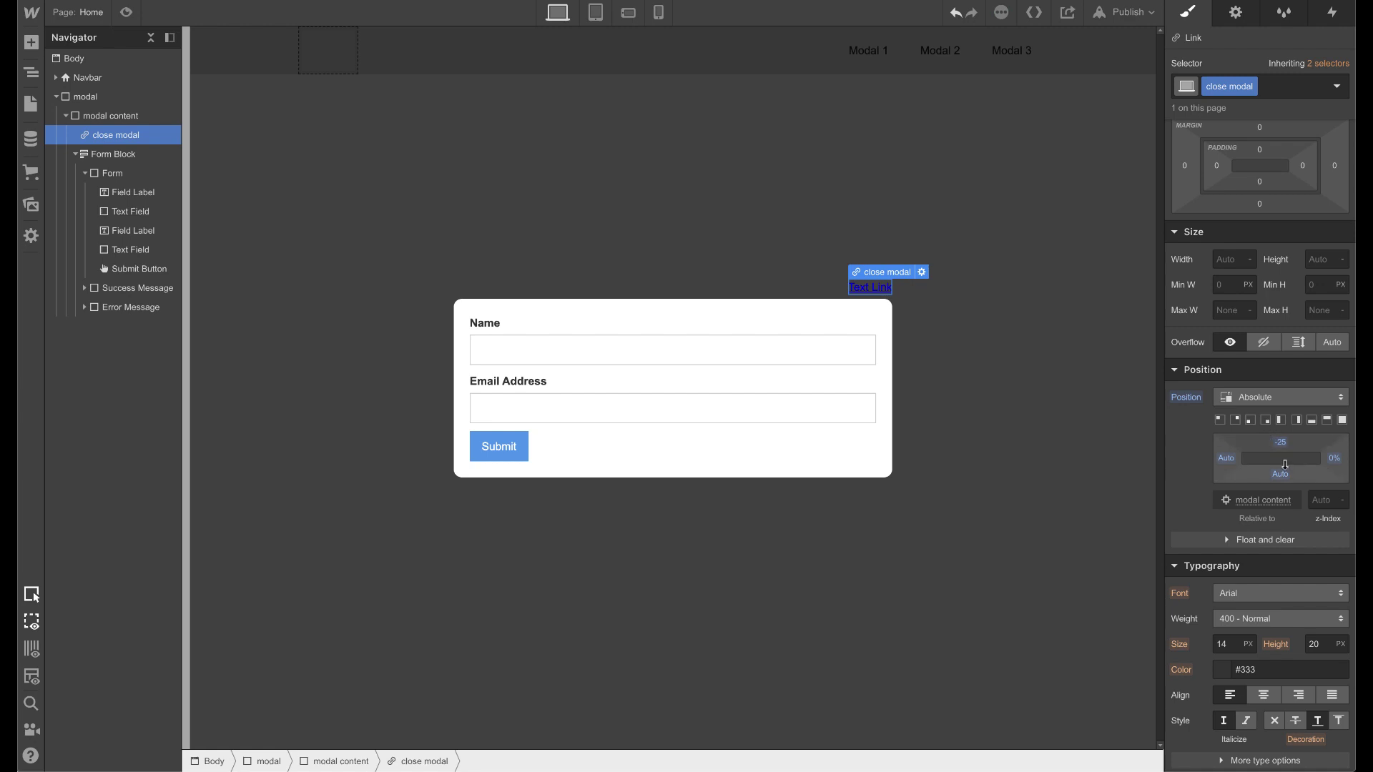
{"action": "left_click", "coordinate": [1335, 458]}
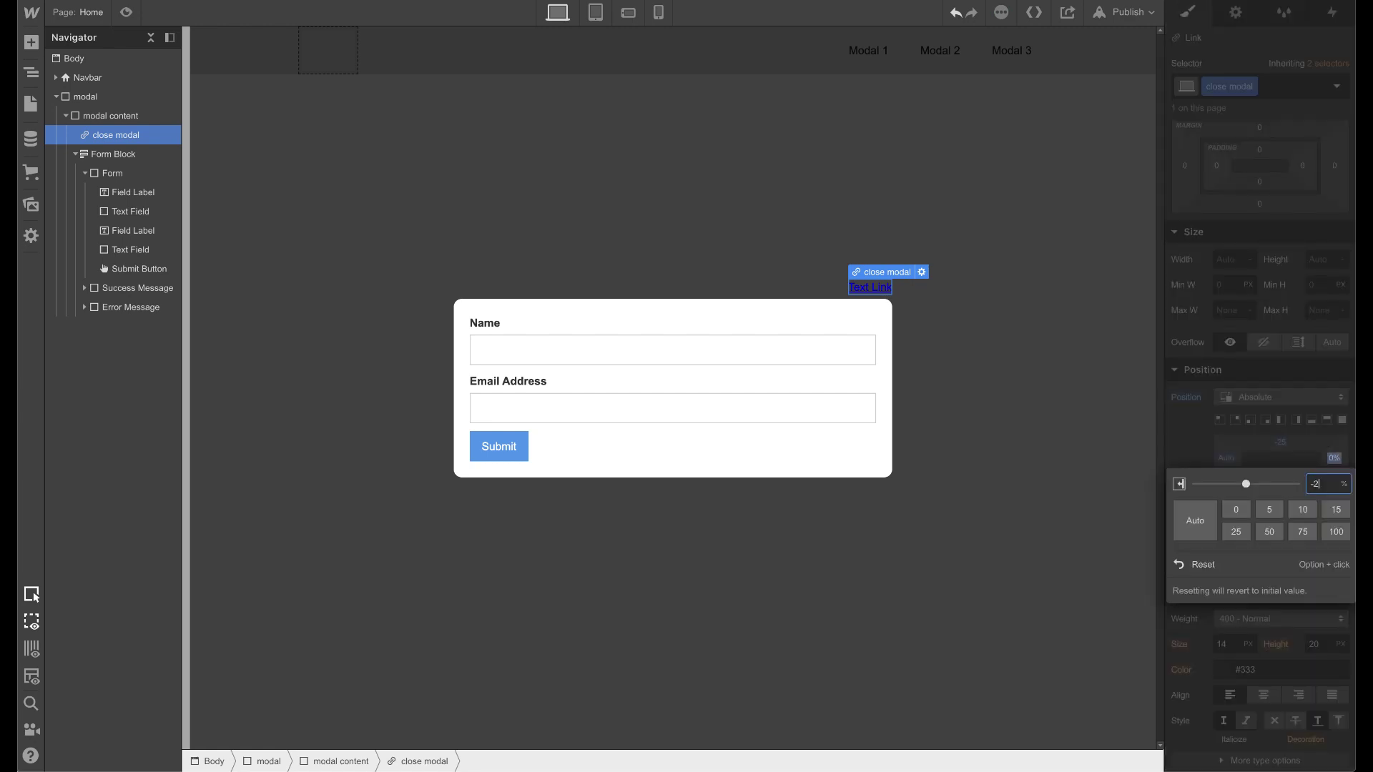
{"action": "key", "text": "Return"}
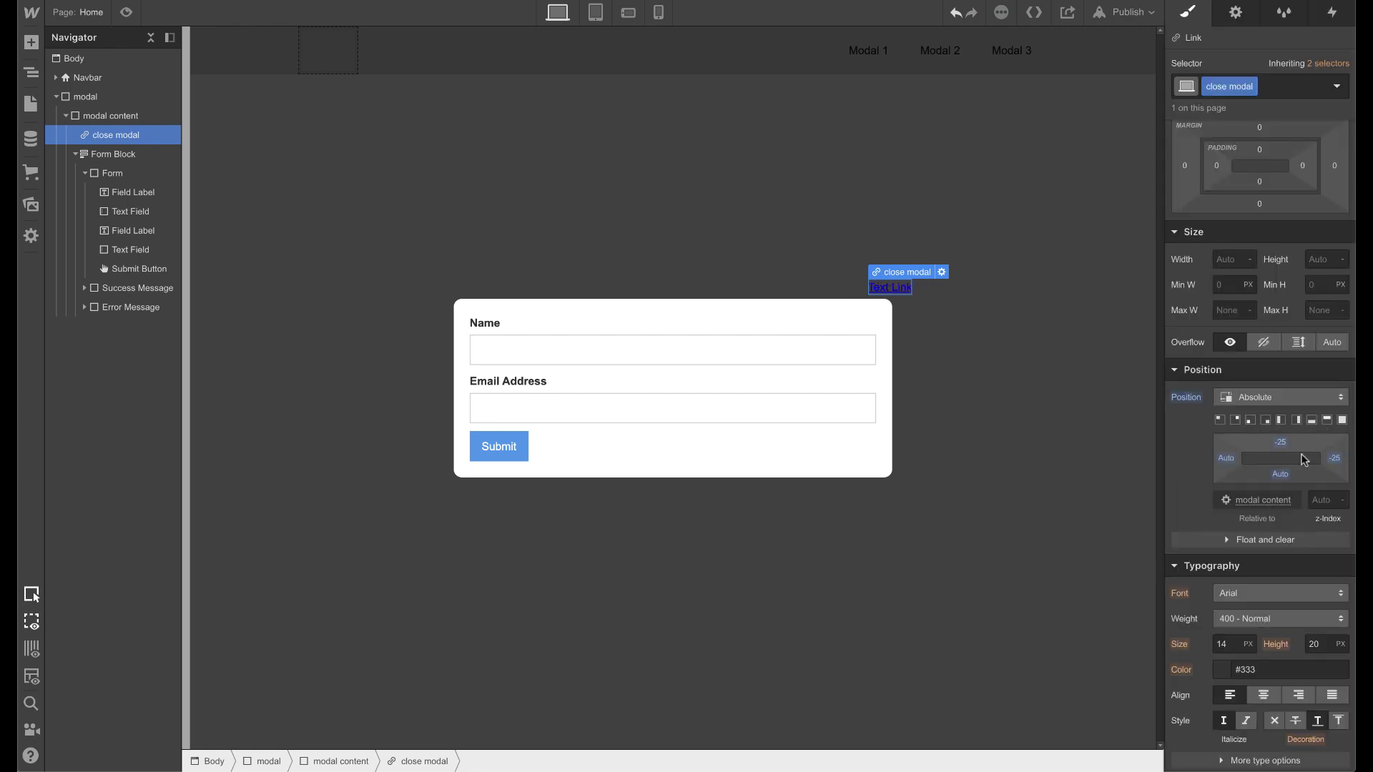
Color the close link white and change its text to X
{"action": "left_click", "coordinate": [1217, 672]}
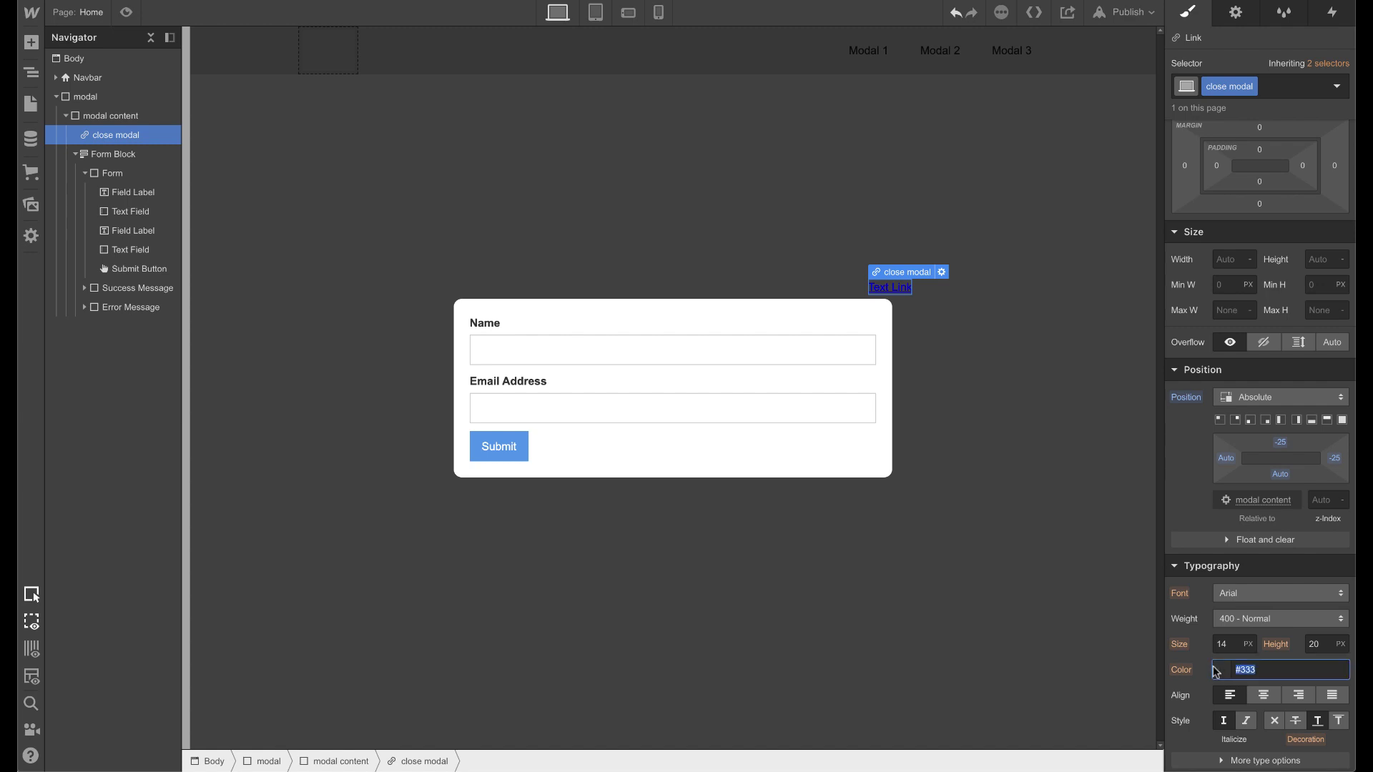
{"action": "type", "text": "white"}
{"action": "key", "text": "Return"}
{"action": "double_click", "coordinate": [896, 288]}
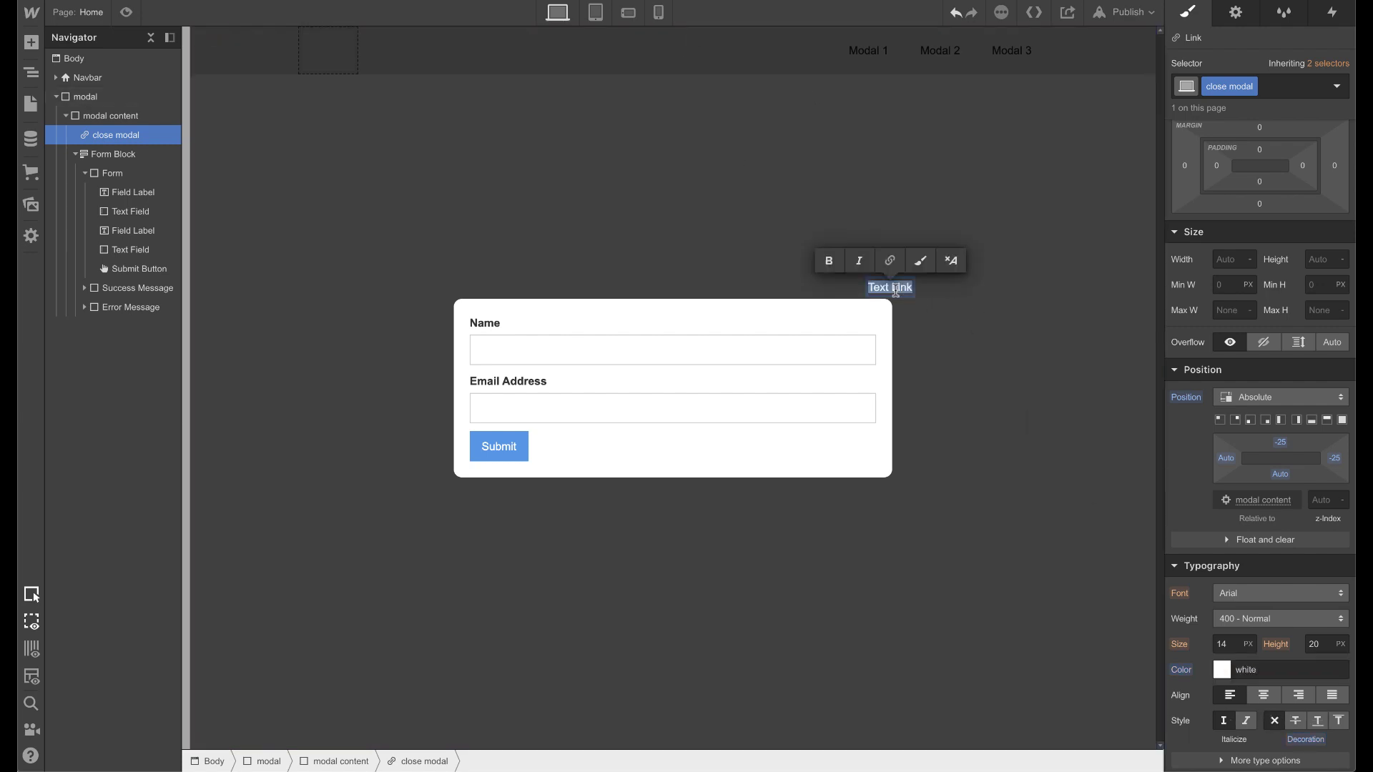
{"action": "type", "text": "X"}
{"action": "key", "text": "Escape"}
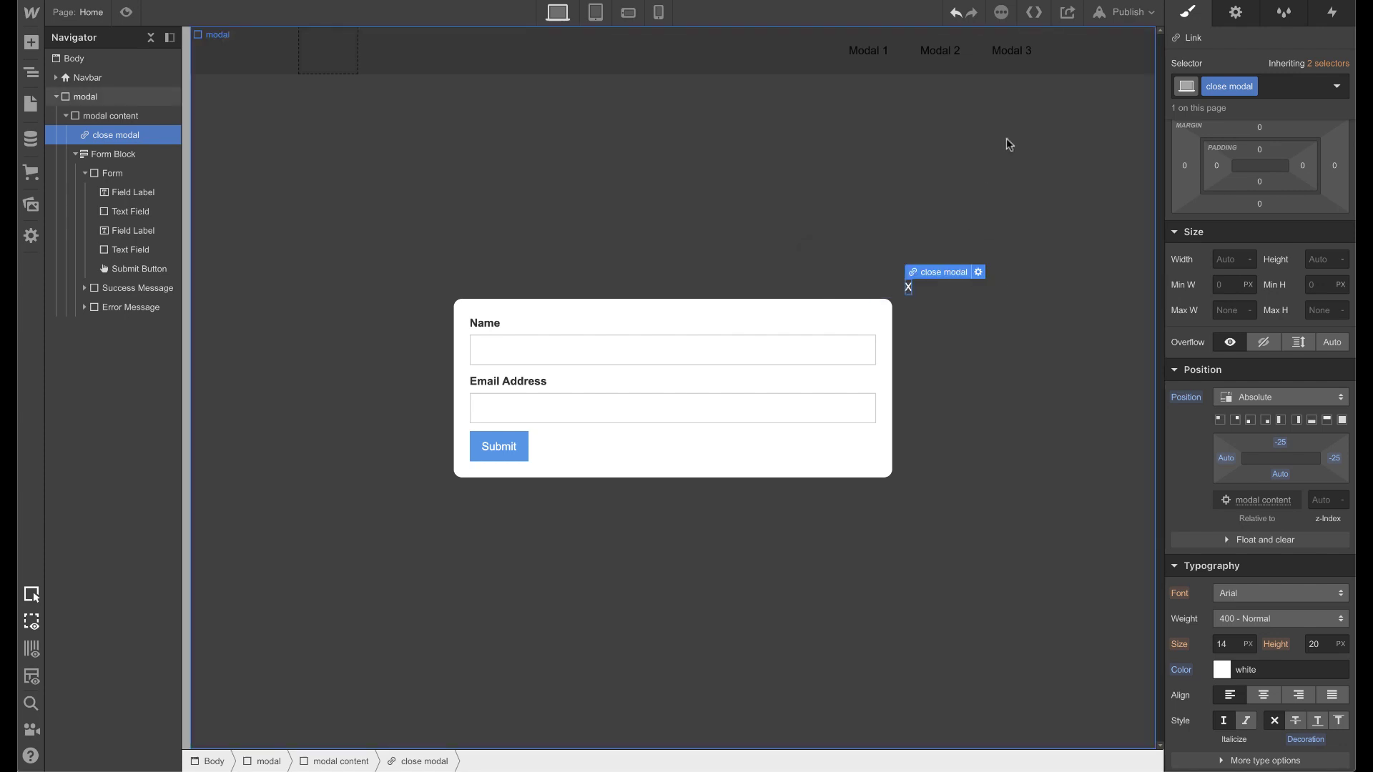
{"action": "left_click", "coordinate": [980, 245]}
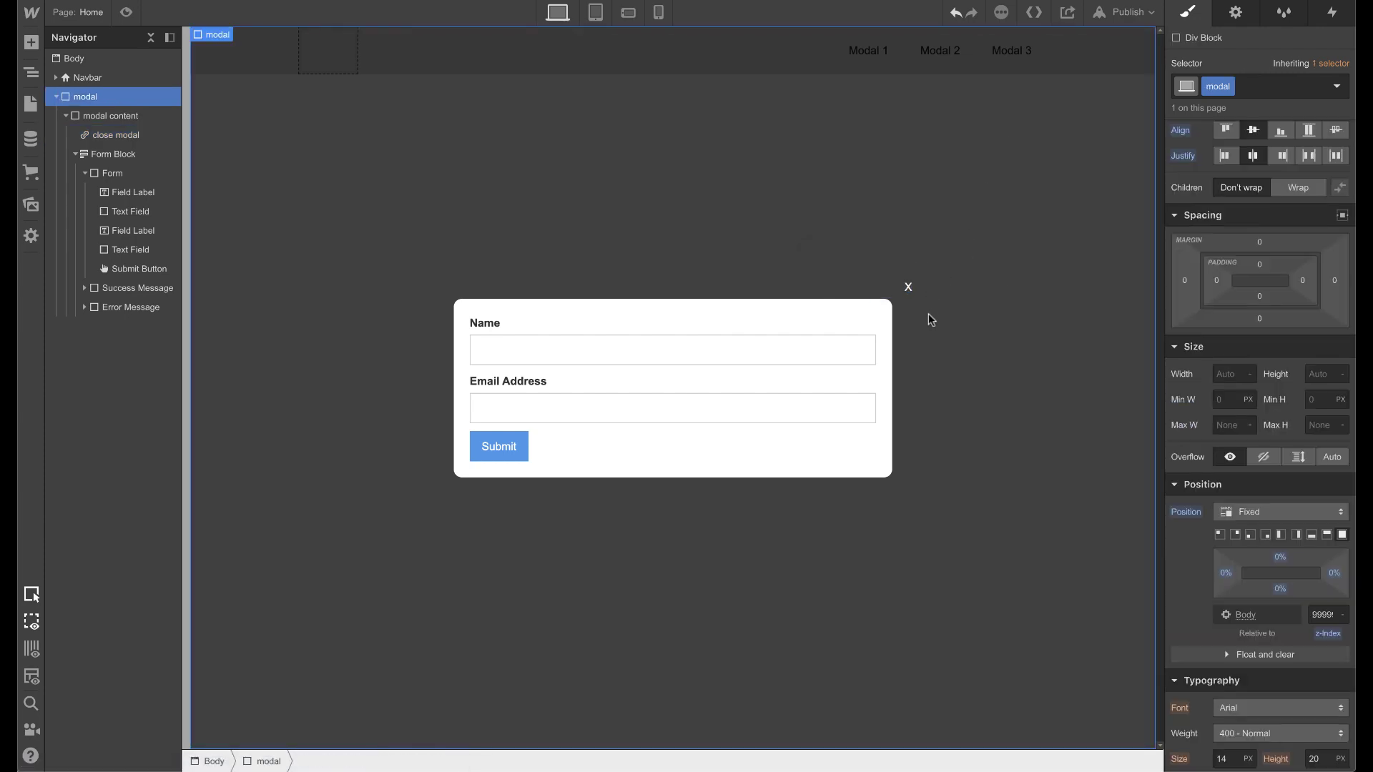
Search Google for 'ascii multiply symbol' in a new tab and copy the × sign
{"action": "left_click", "coordinate": [907, 286]}
{"action": "left_click", "coordinate": [959, 345]}
{"action": "key", "text": "super+t"}
{"action": "type", "text": "asc"}
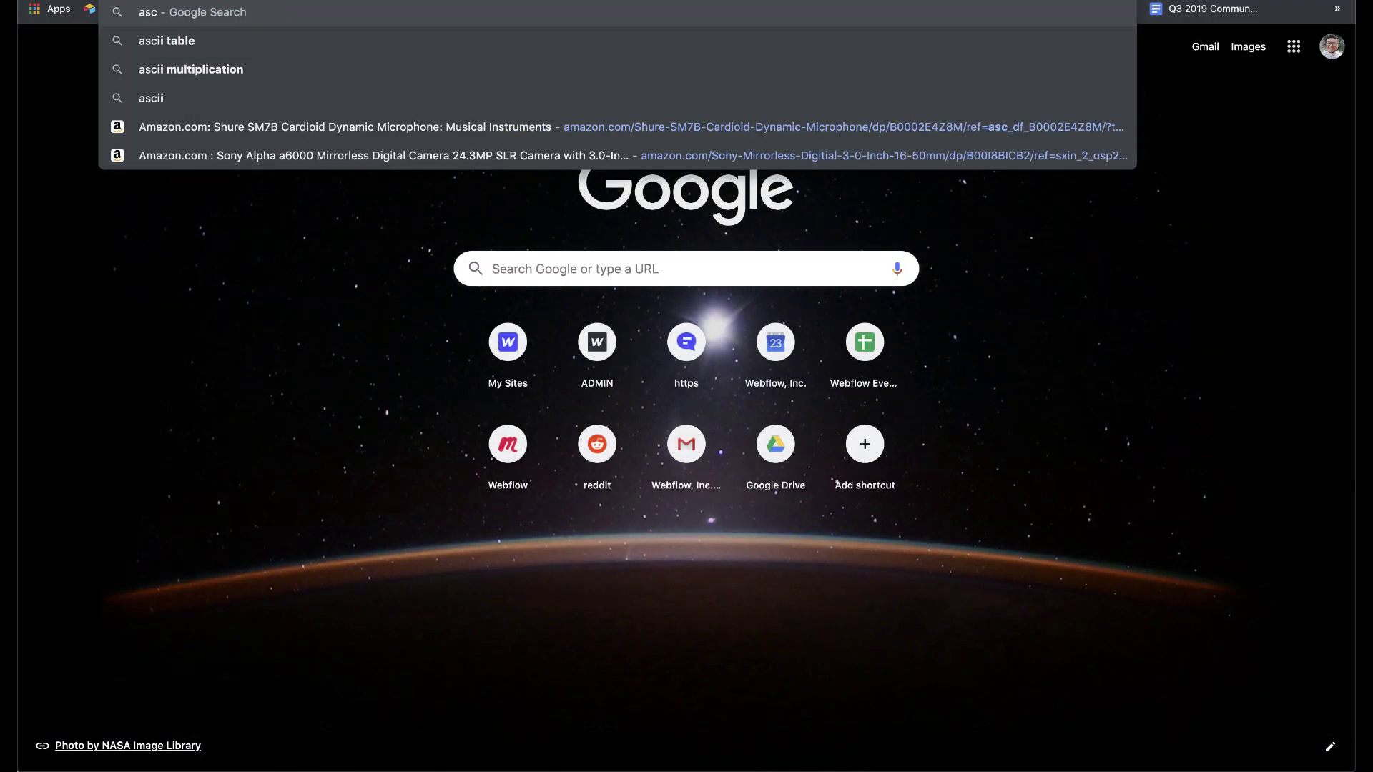
{"action": "type", "text": "ii muilt"}
{"action": "key", "text": "Down"}
{"action": "key", "text": "Down"}
{"action": "key", "text": "Return"}
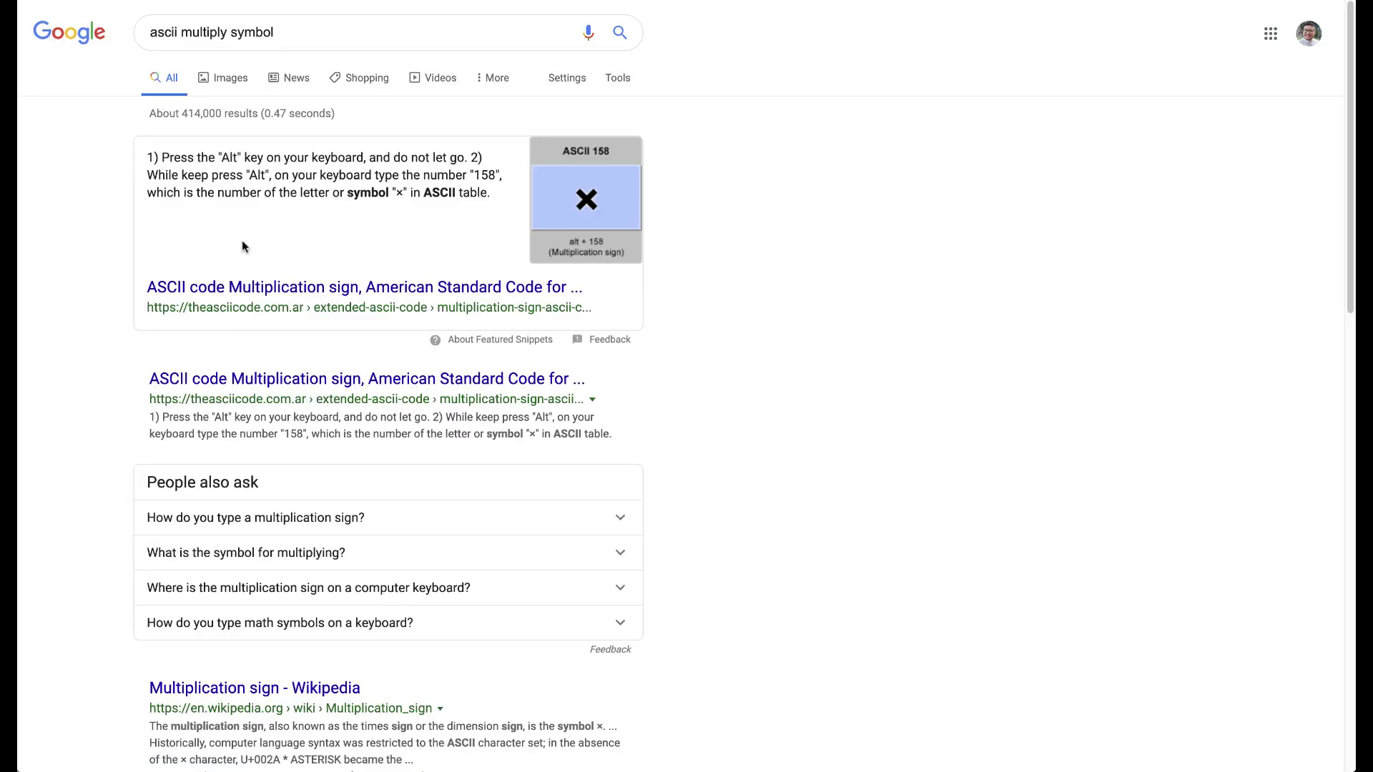
{"action": "double_click", "coordinate": [400, 193]}
{"action": "key", "text": "ctrl+c"}
{"action": "key", "text": "ctrl+Tab"}
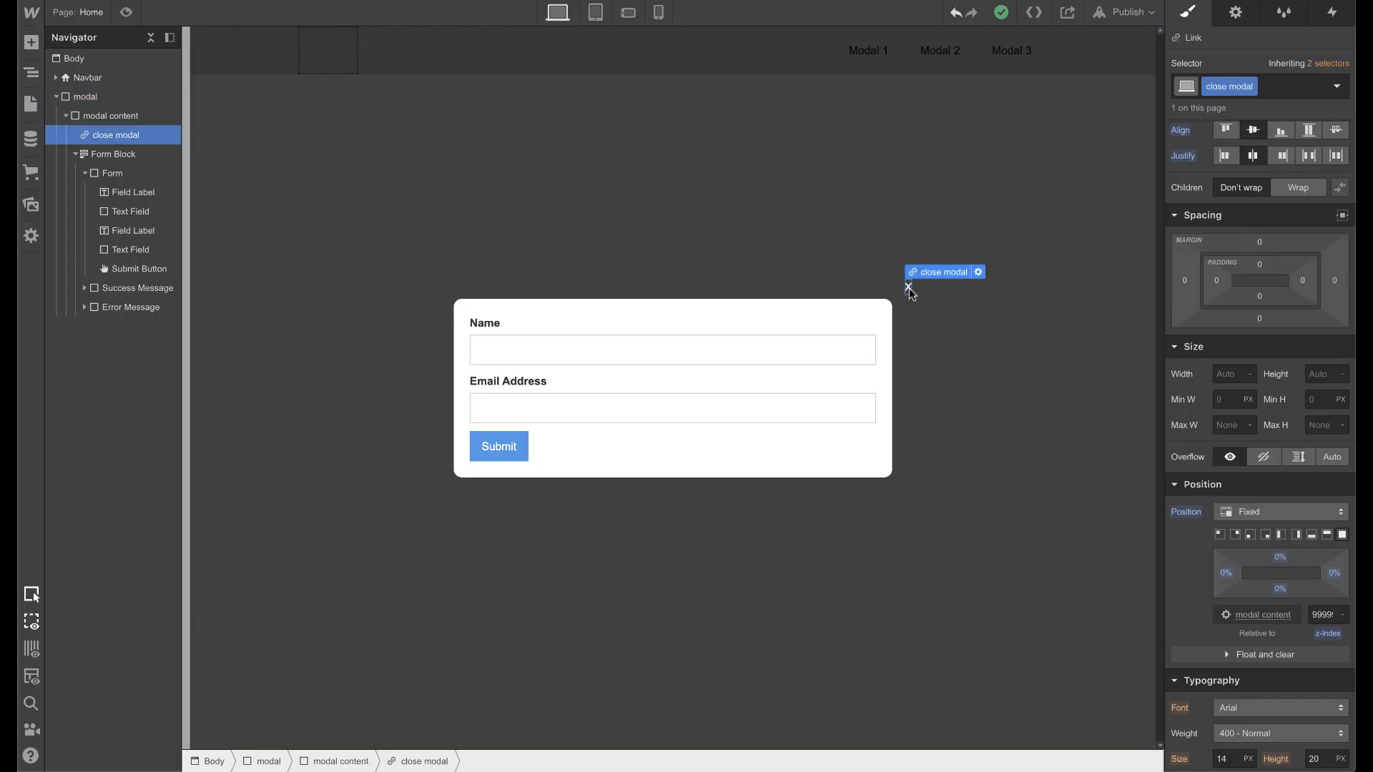
Replace the close link's X with the pasted × character
{"action": "left_click", "coordinate": [909, 290]}
{"action": "double_click", "coordinate": [909, 288]}
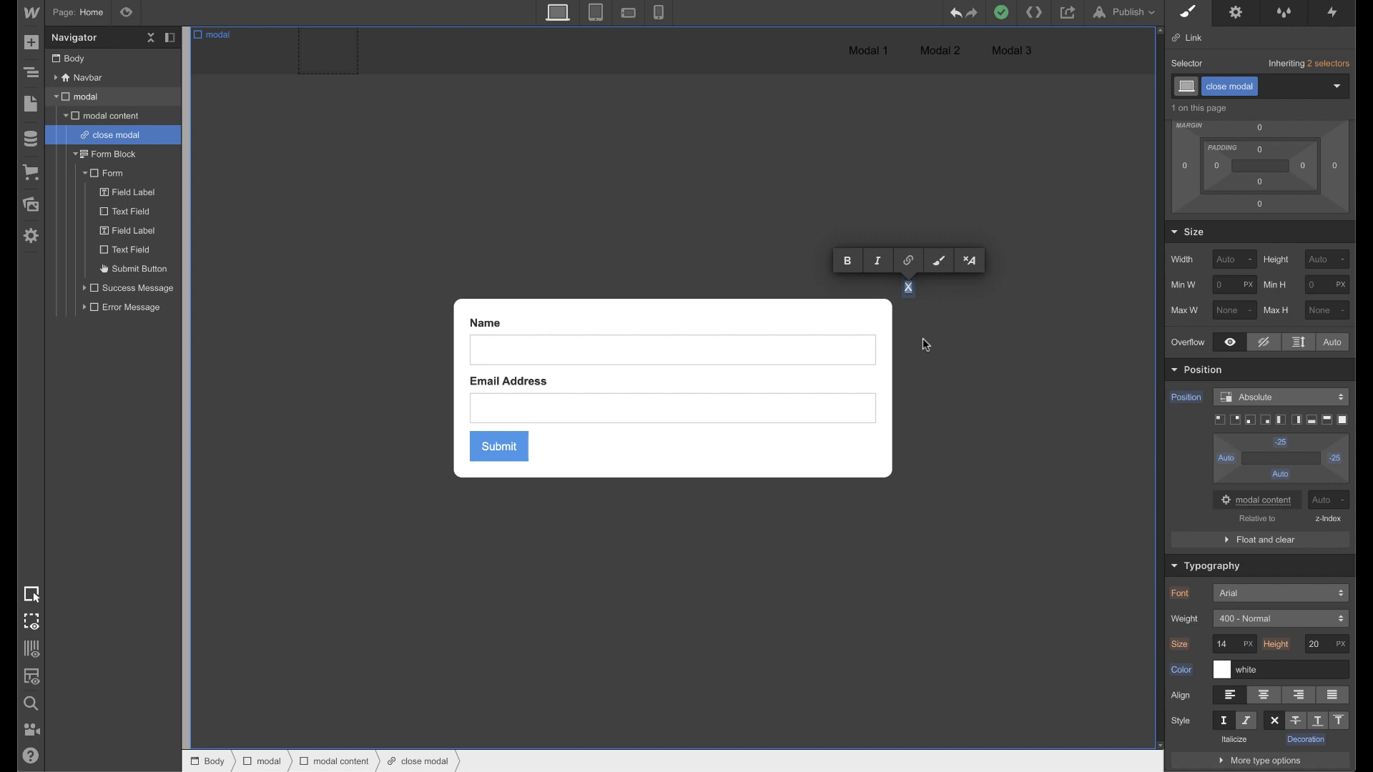
{"action": "key", "text": "ctrl+v"}
{"action": "left_click", "coordinate": [946, 315]}
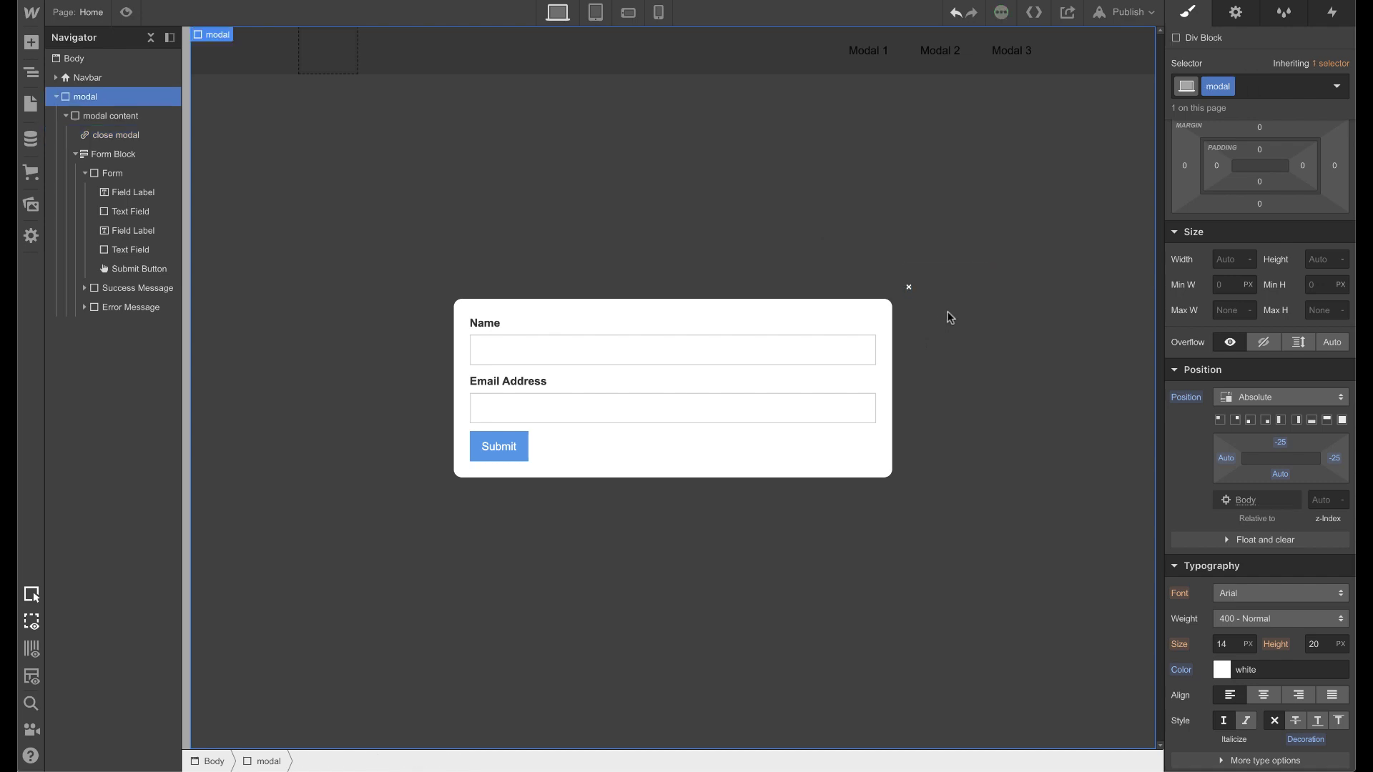
Set the × icon's font size to 50 and line height to 0.6
{"action": "left_click", "coordinate": [909, 288]}
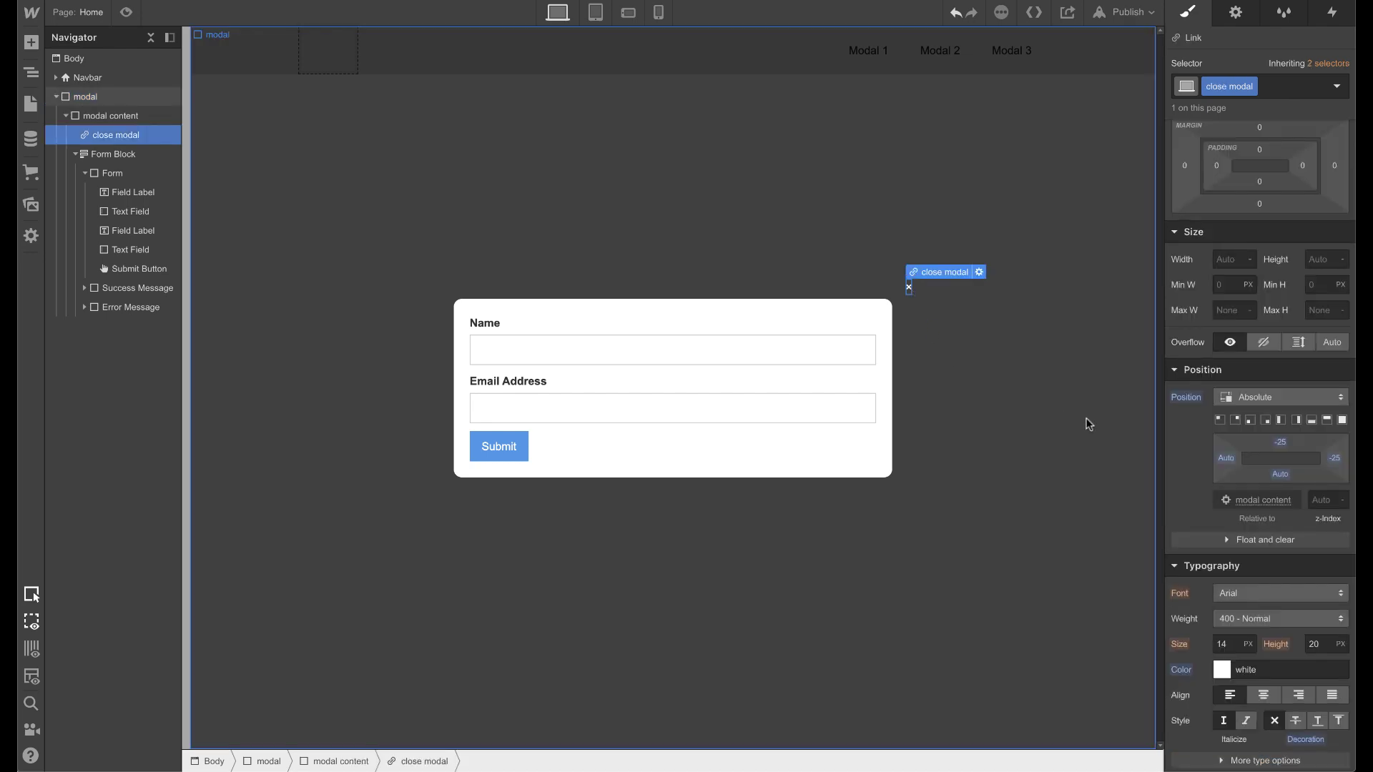
{"action": "scroll", "coordinate": [1259, 501], "scroll_direction": "down", "scroll_amount": 3}
{"action": "double_click", "coordinate": [1222, 519]}
{"action": "type", "text": "30"}
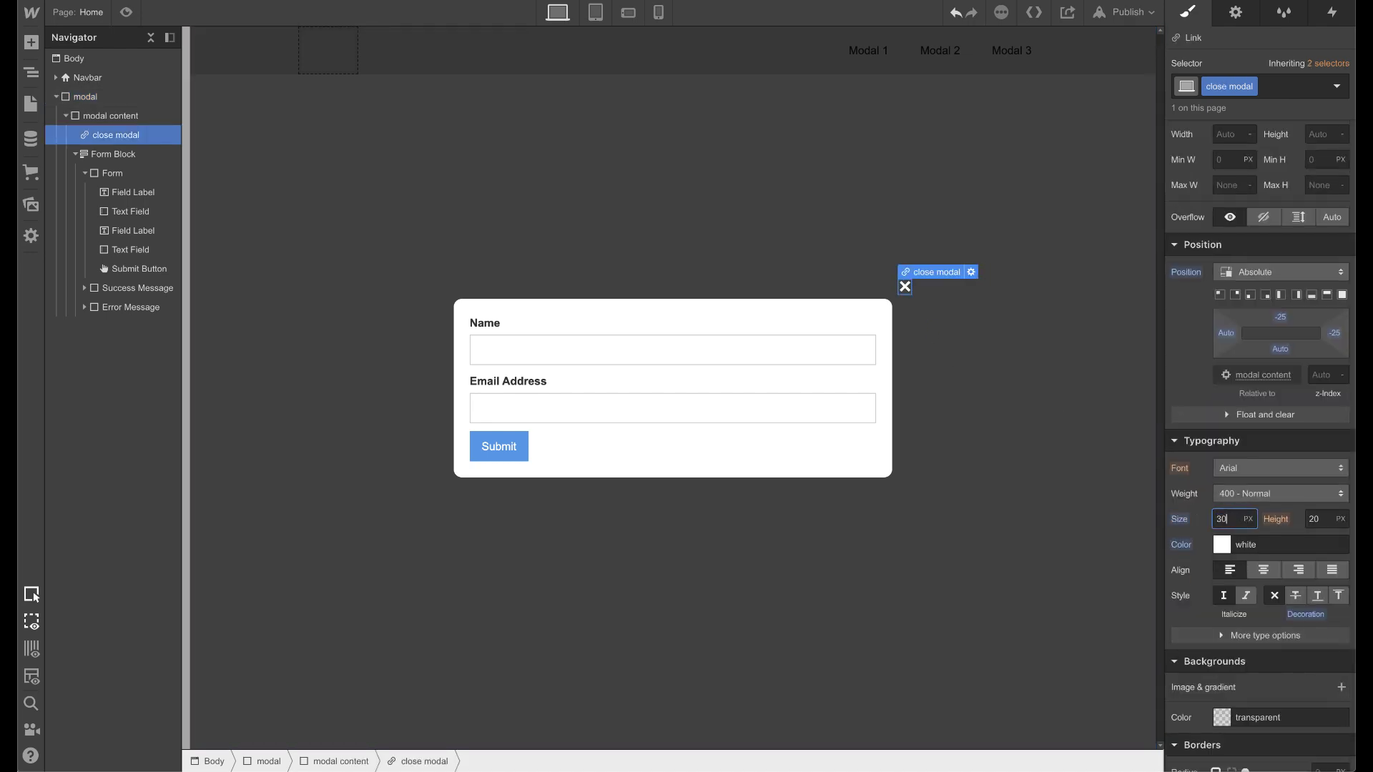
{"action": "key", "text": "shift+Up"}
{"action": "key", "text": "shift+Up"}
{"action": "key", "text": "Tab"}
{"action": "key", "text": "BackSpace"}
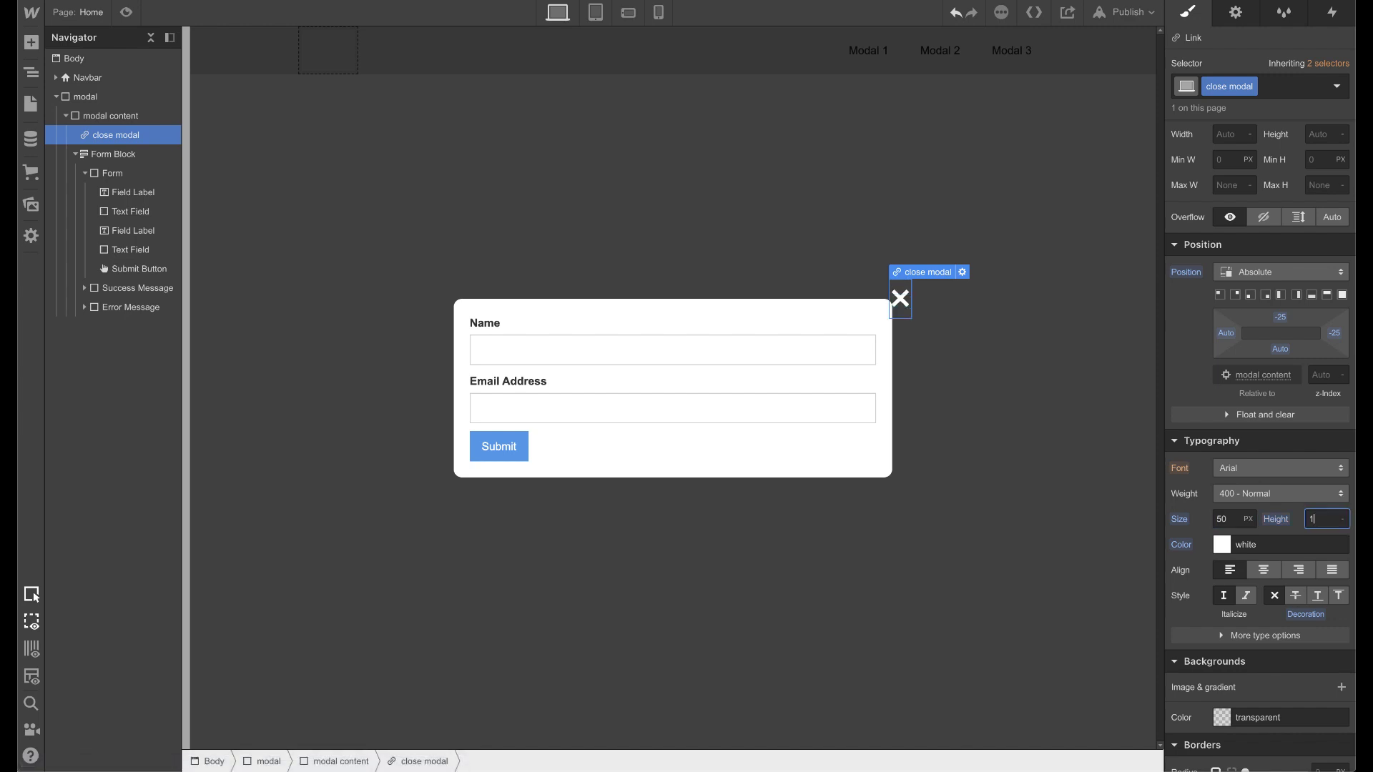
{"action": "key", "text": "BackSpace"}
{"action": "type", "text": "0.6"}
Offset the × icon -40 from the top and right
{"action": "left_click", "coordinate": [1284, 313]}
{"action": "left_click_drag", "start_coordinate": [1284, 312], "coordinate": [1285, 283]}
{"action": "left_click", "coordinate": [1334, 334]}
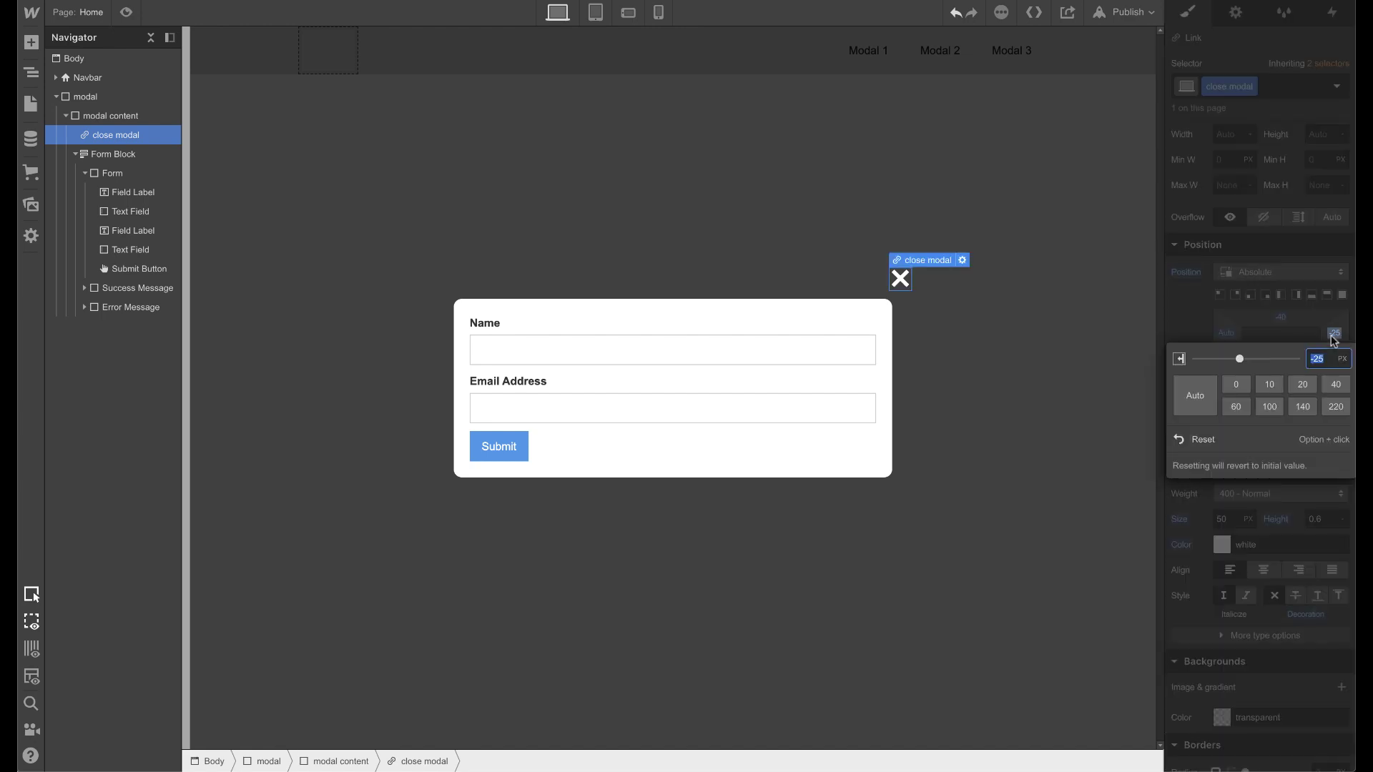
{"action": "type", "text": "-40"}
{"action": "key", "text": "Return"}
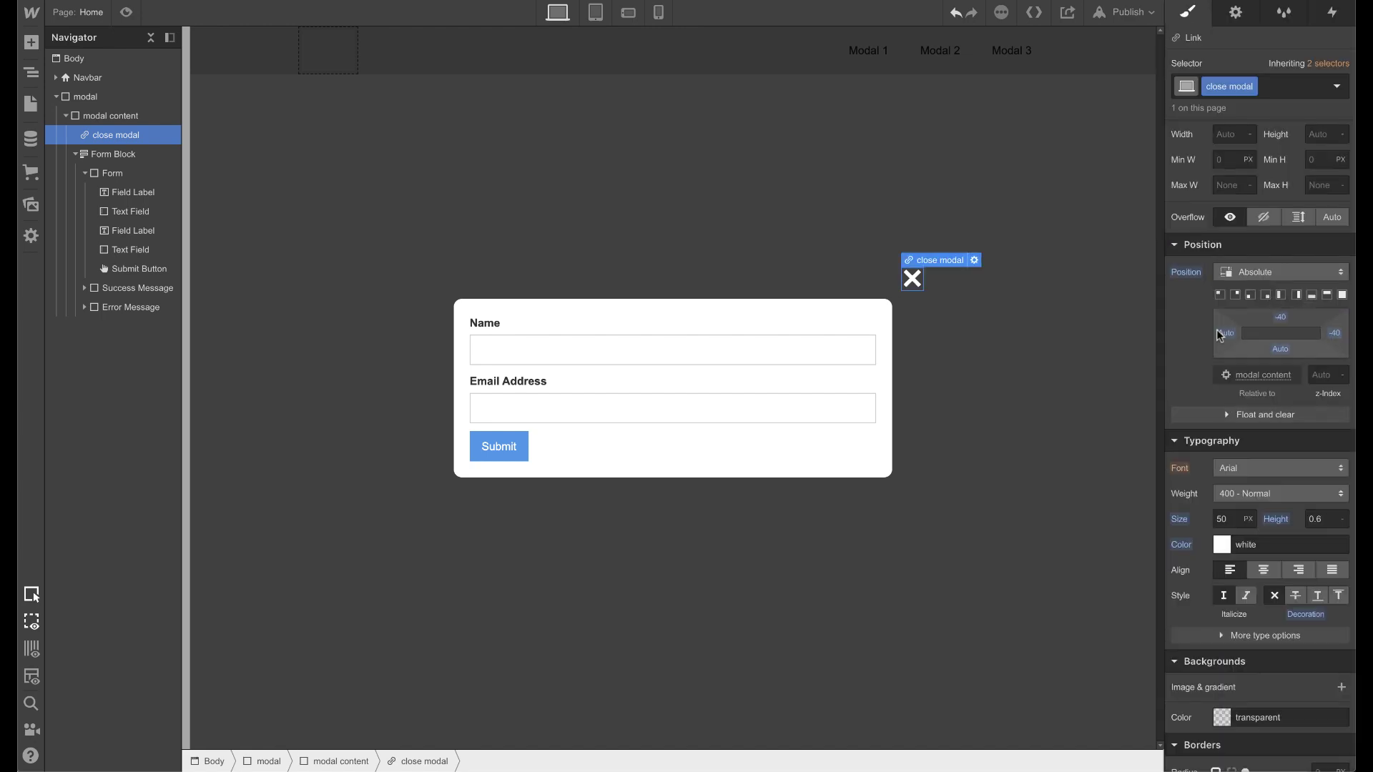
{"action": "left_click", "coordinate": [999, 368]}
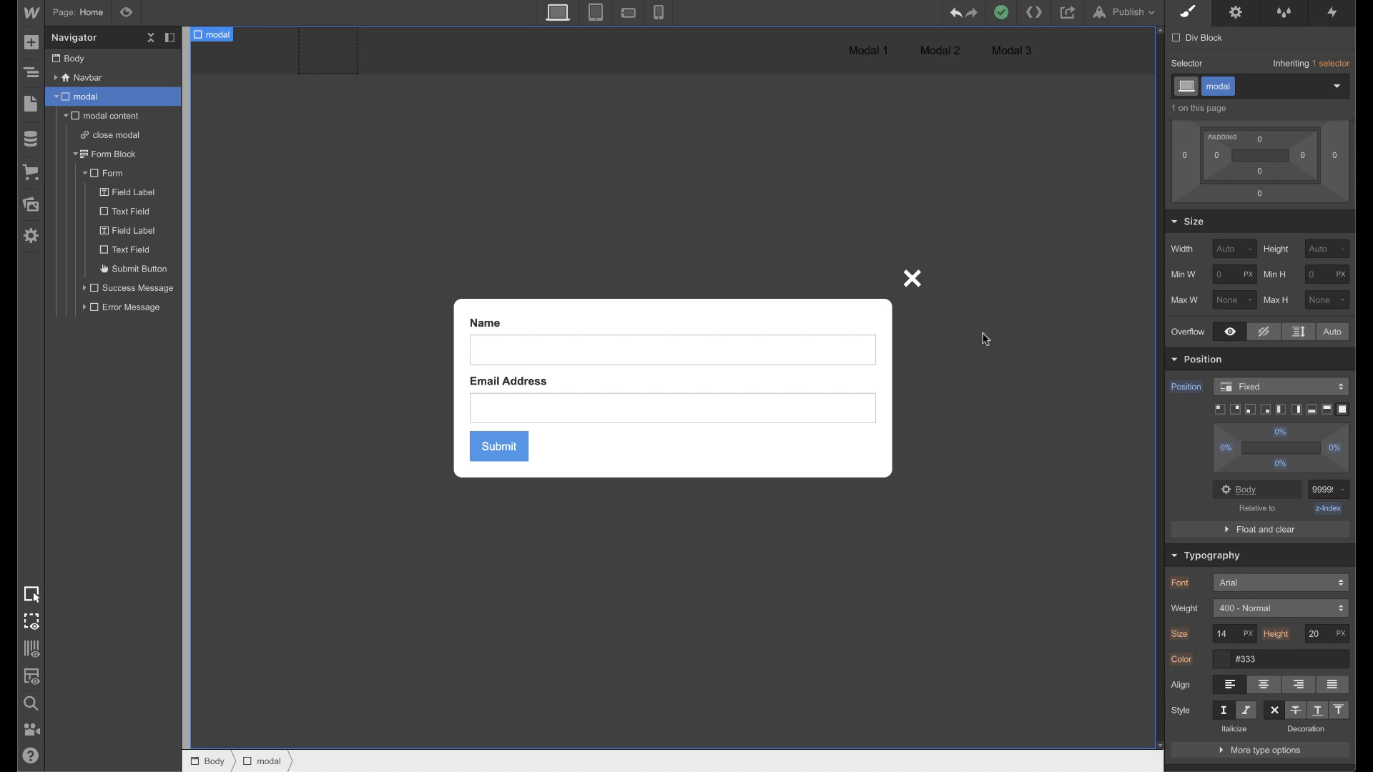
Give the × link a Mouse click trigger that starts a new timed animation 'close modal'
{"action": "left_click", "coordinate": [913, 279]}
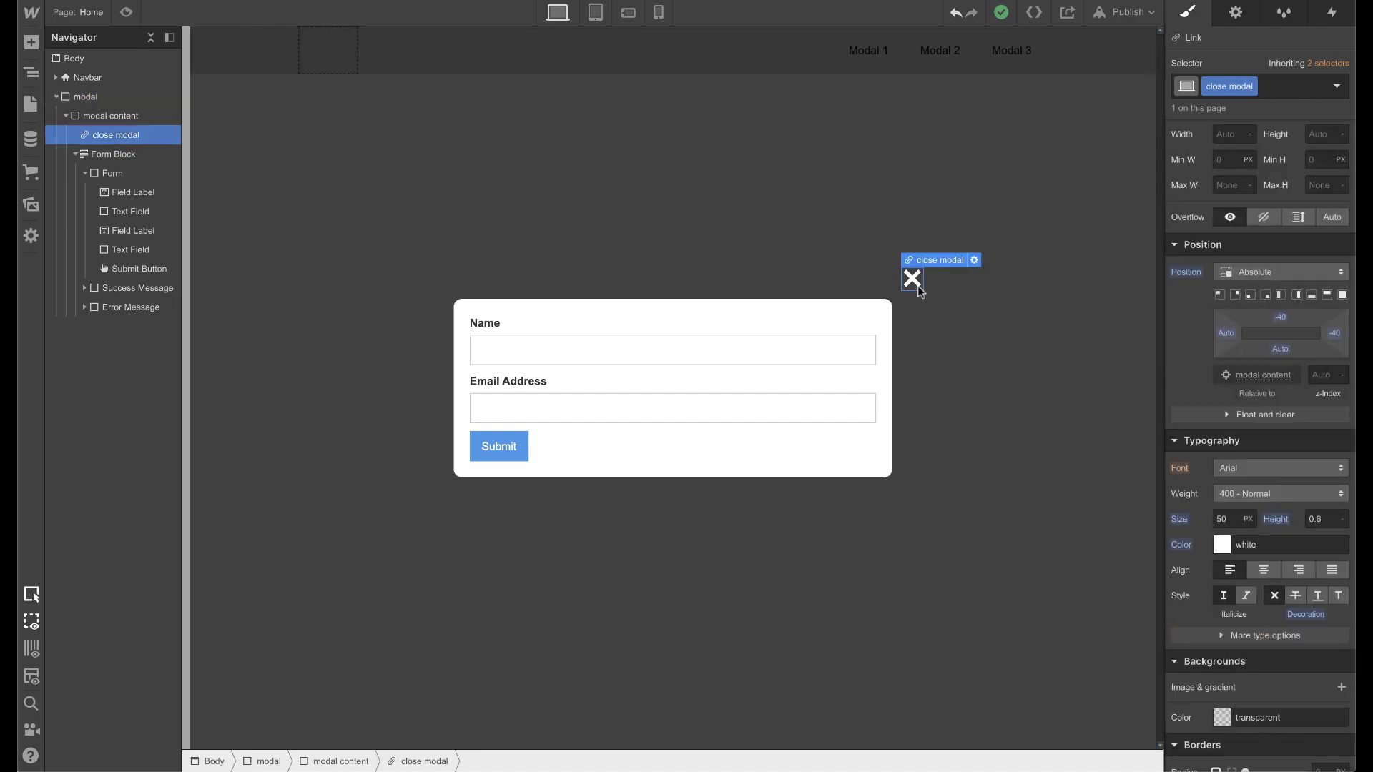
{"action": "left_click", "coordinate": [1331, 16]}
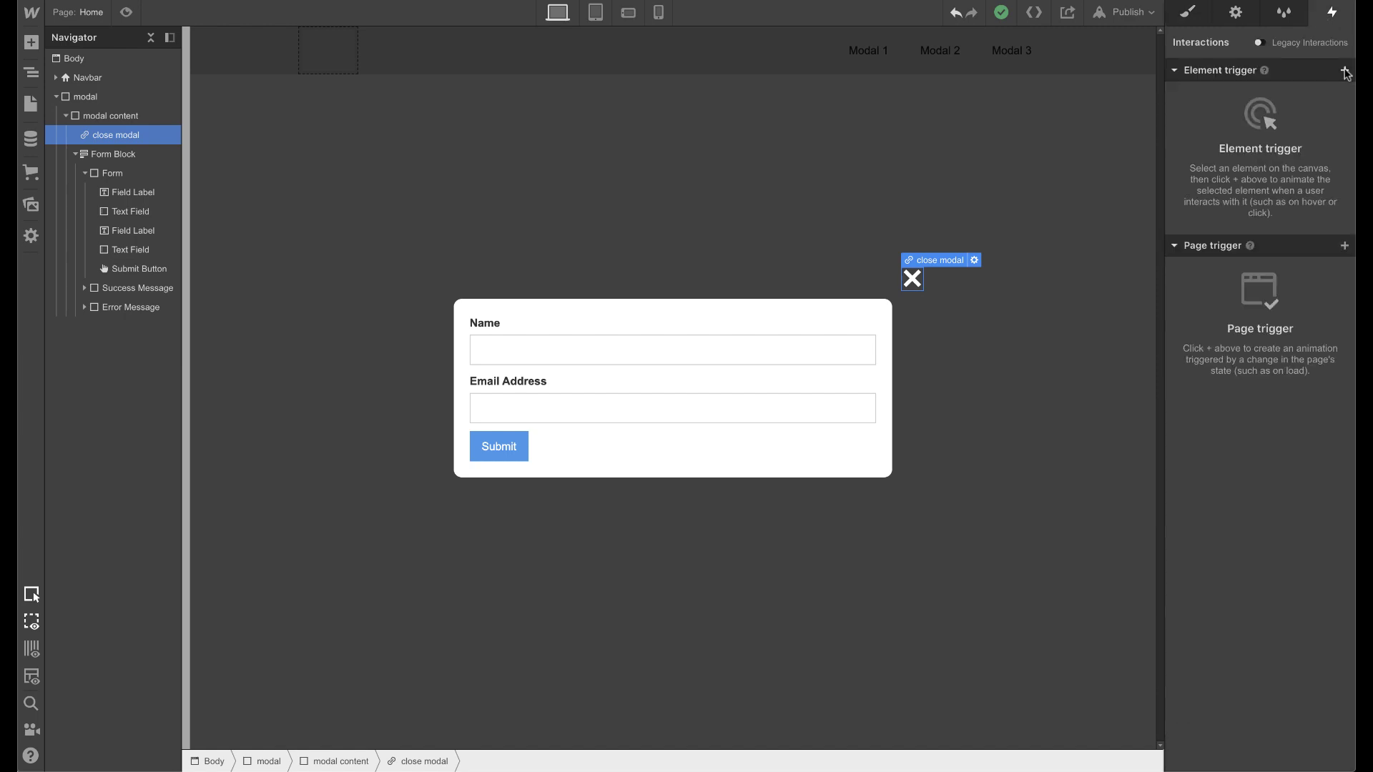
{"action": "left_click", "coordinate": [1346, 71]}
{"action": "left_click", "coordinate": [1277, 98]}
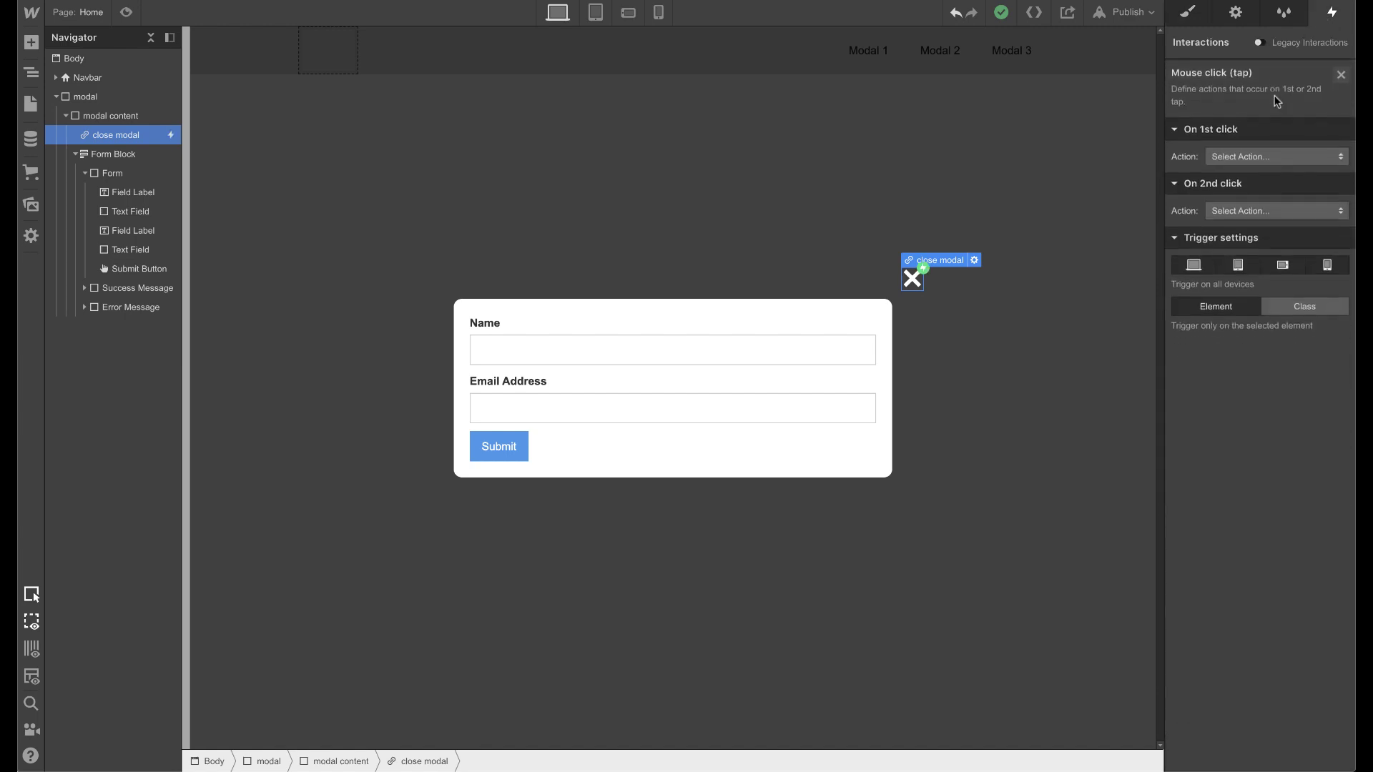
{"action": "left_click", "coordinate": [1250, 158]}
{"action": "left_click", "coordinate": [1248, 194]}
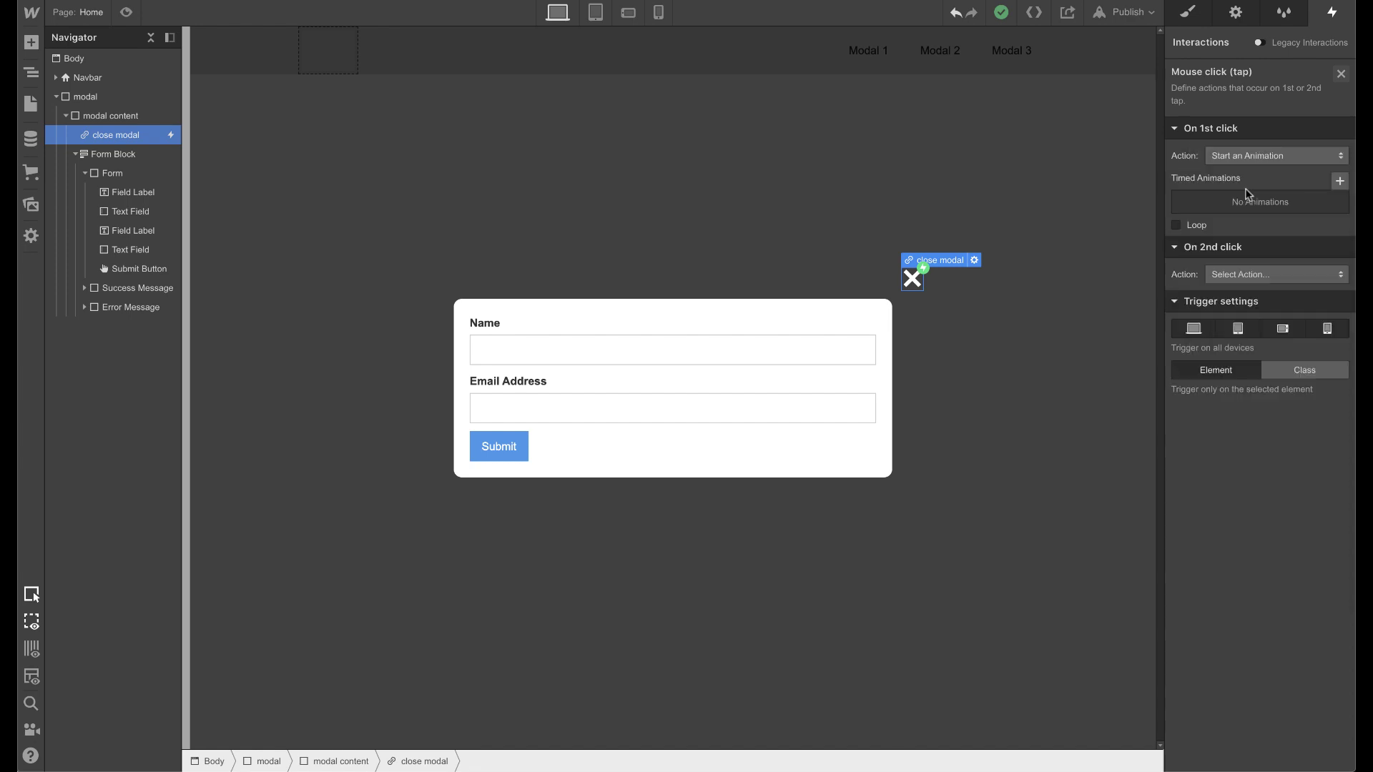
{"action": "left_click", "coordinate": [1340, 181]}
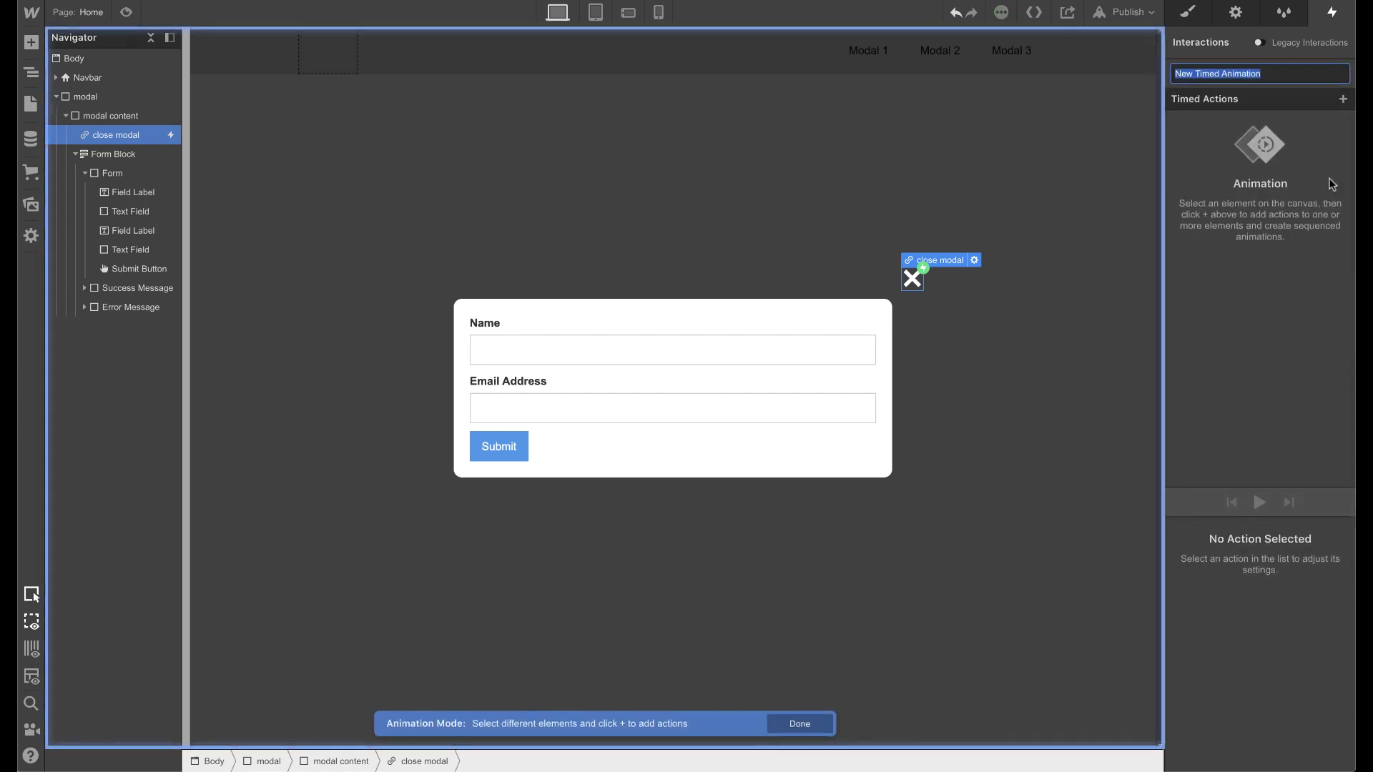
{"action": "type", "text": "close modal"}
{"action": "key", "text": "Return"}
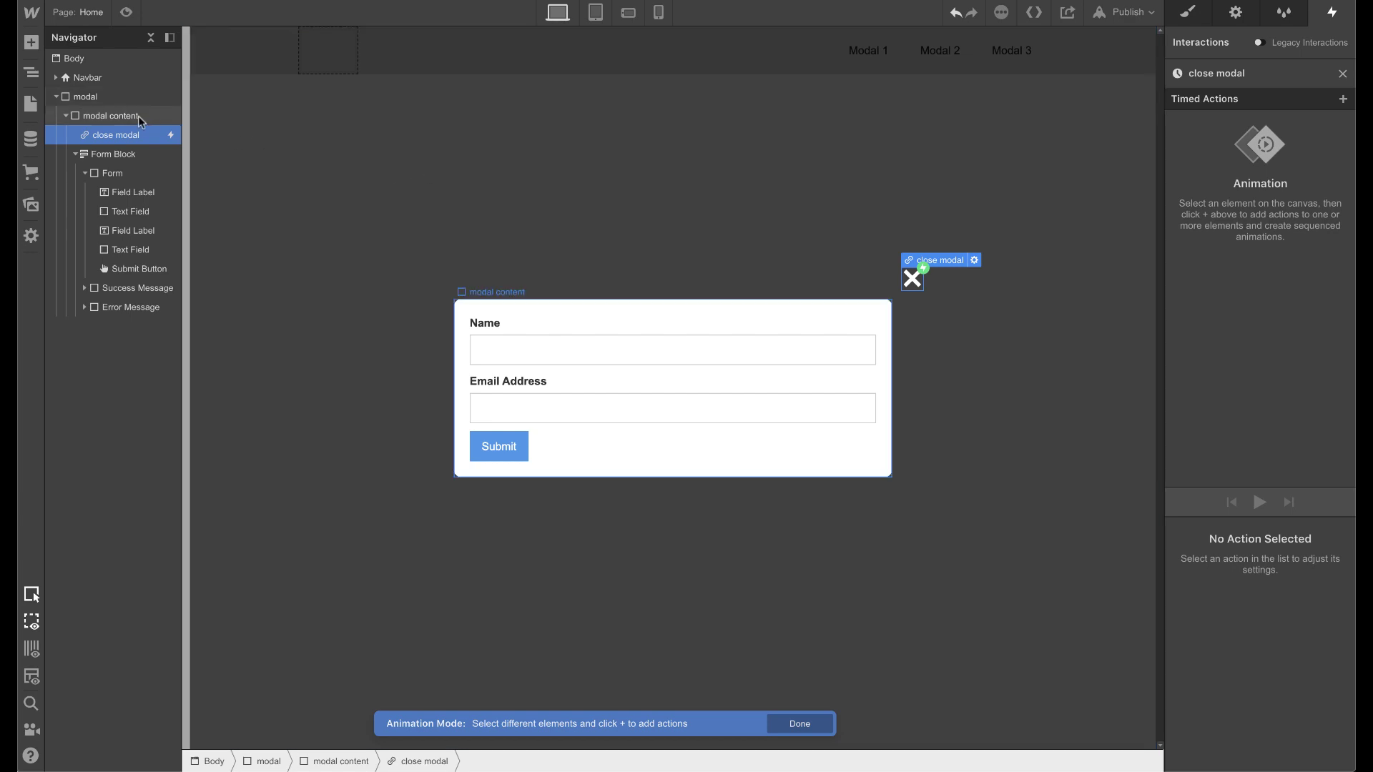
Animate the modal to 0 opacity, then add a step that hides it
{"action": "left_click", "coordinate": [378, 144]}
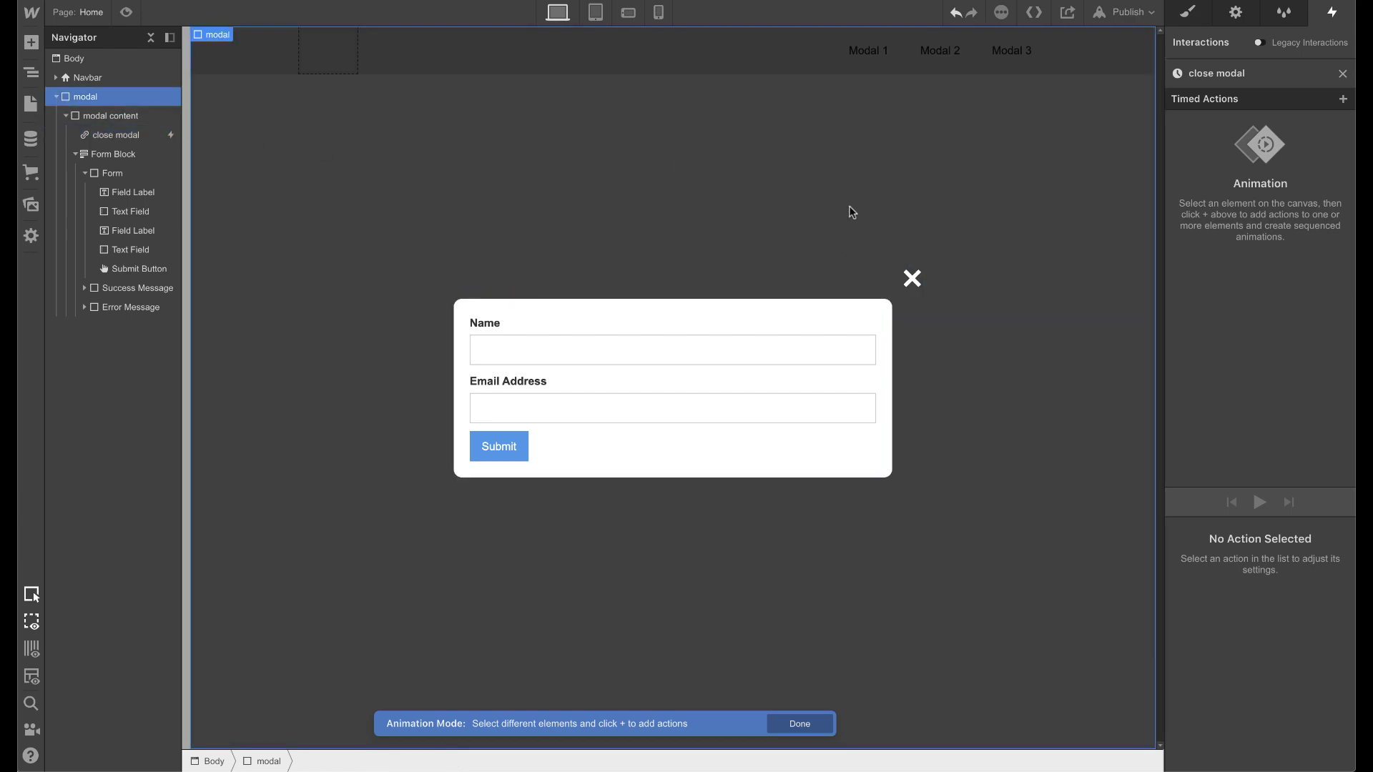
{"action": "left_click", "coordinate": [1342, 101]}
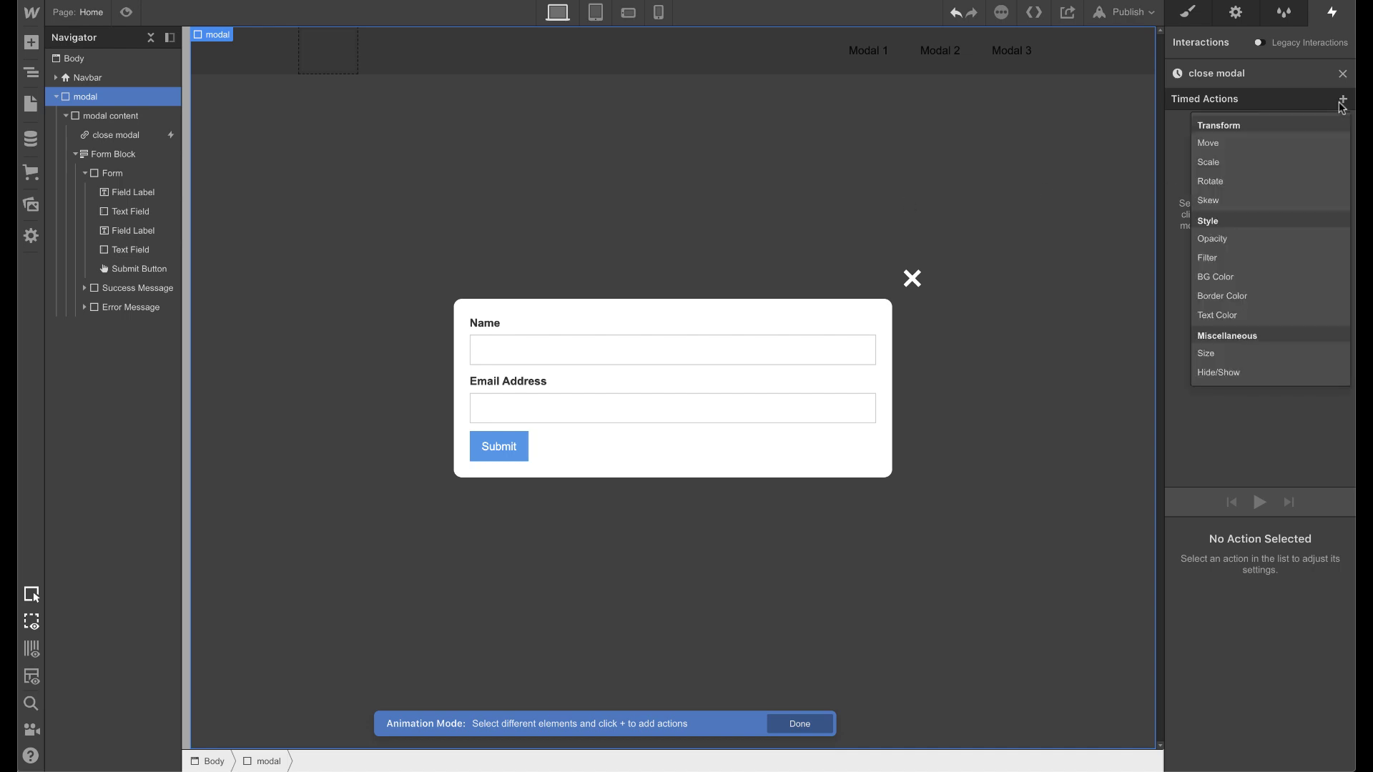
{"action": "left_click", "coordinate": [1235, 243]}
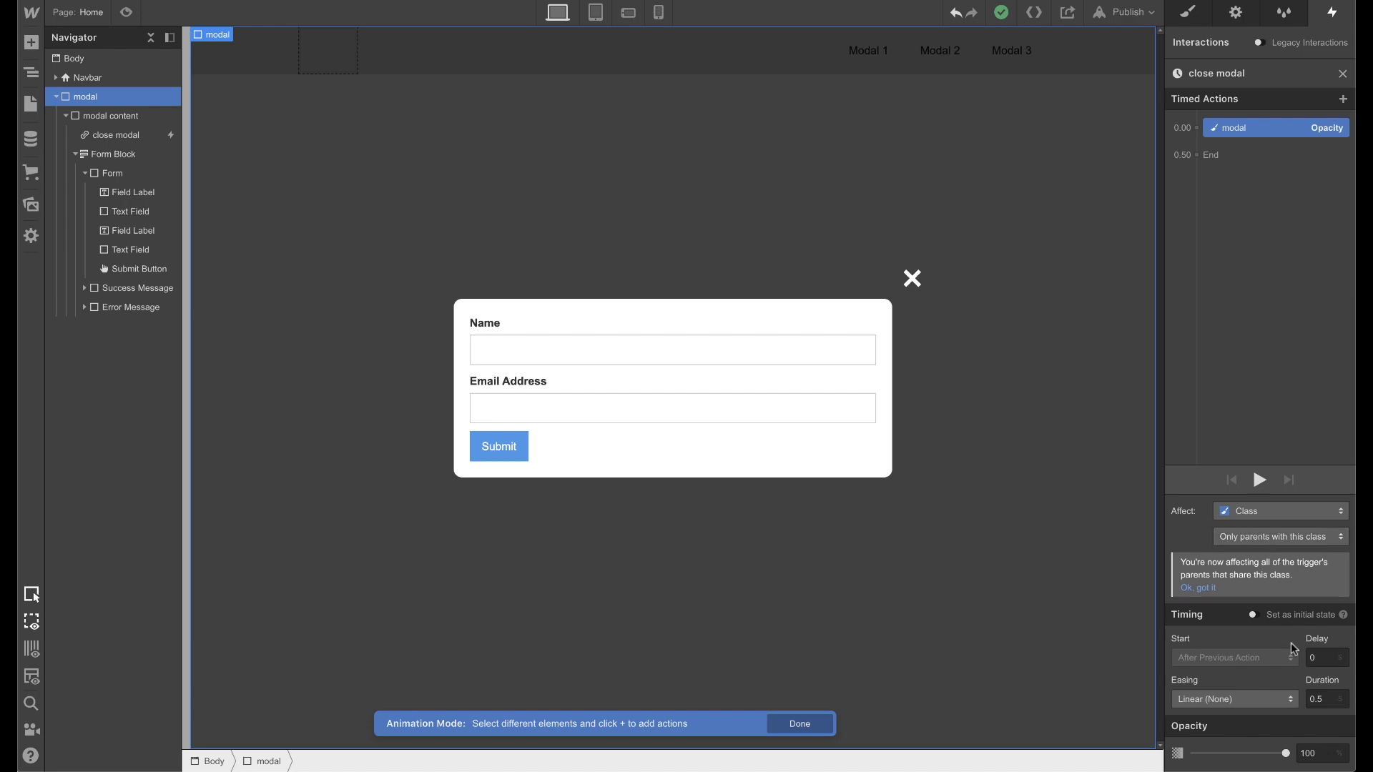
{"action": "left_click", "coordinate": [1309, 753]}
{"action": "type", "text": "0"}
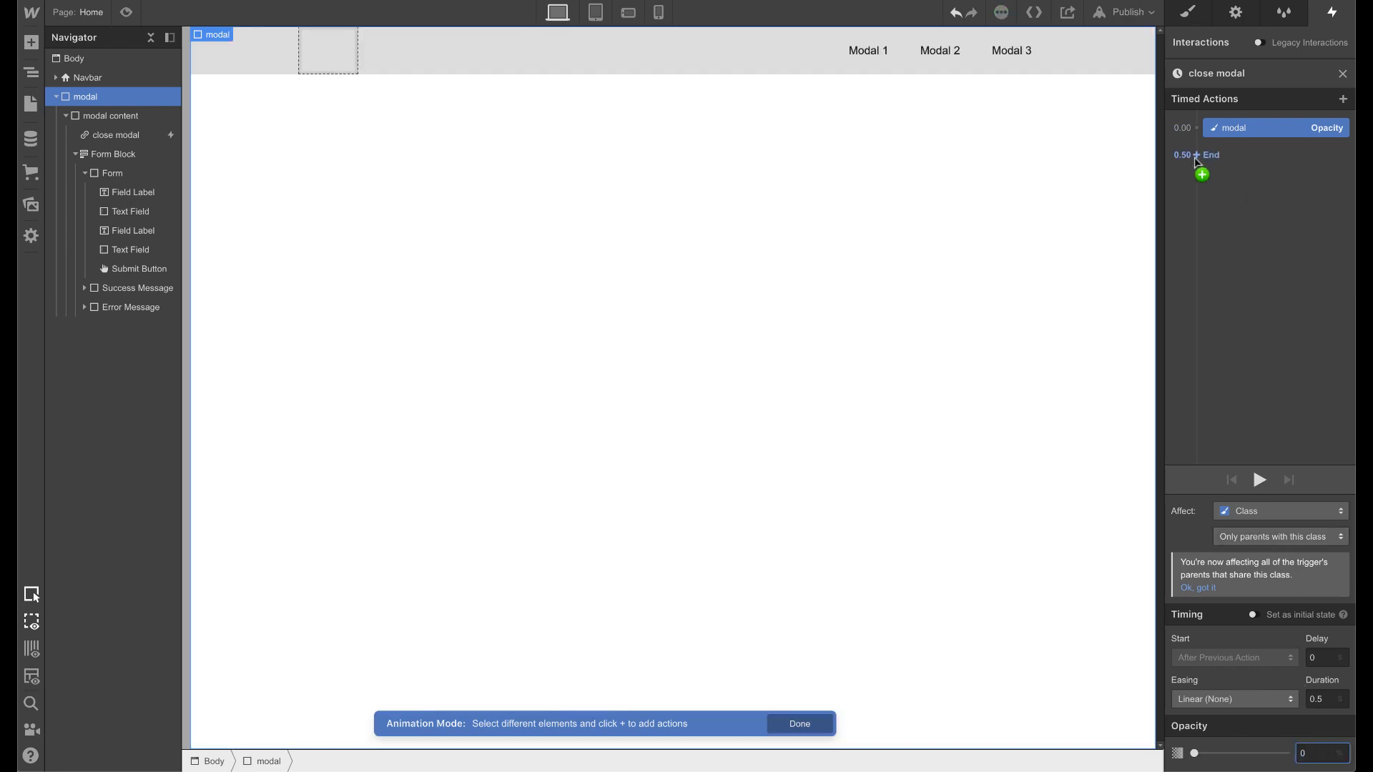
{"action": "left_click", "coordinate": [1196, 156]}
{"action": "left_click", "coordinate": [1242, 432]}
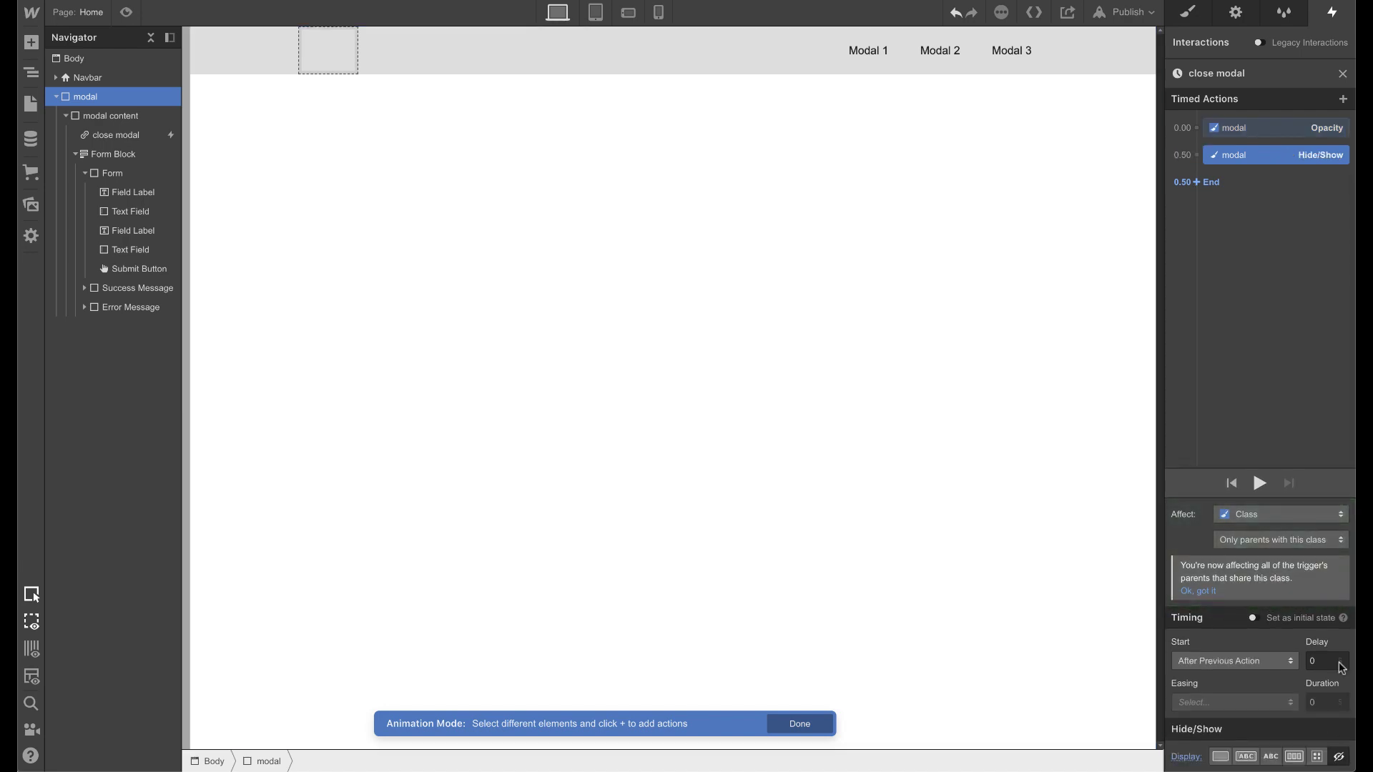
Shorten the opacity fade to 0.2 seconds and preview the close animation
{"action": "left_click", "coordinate": [1260, 484]}
{"action": "left_click", "coordinate": [1261, 129]}
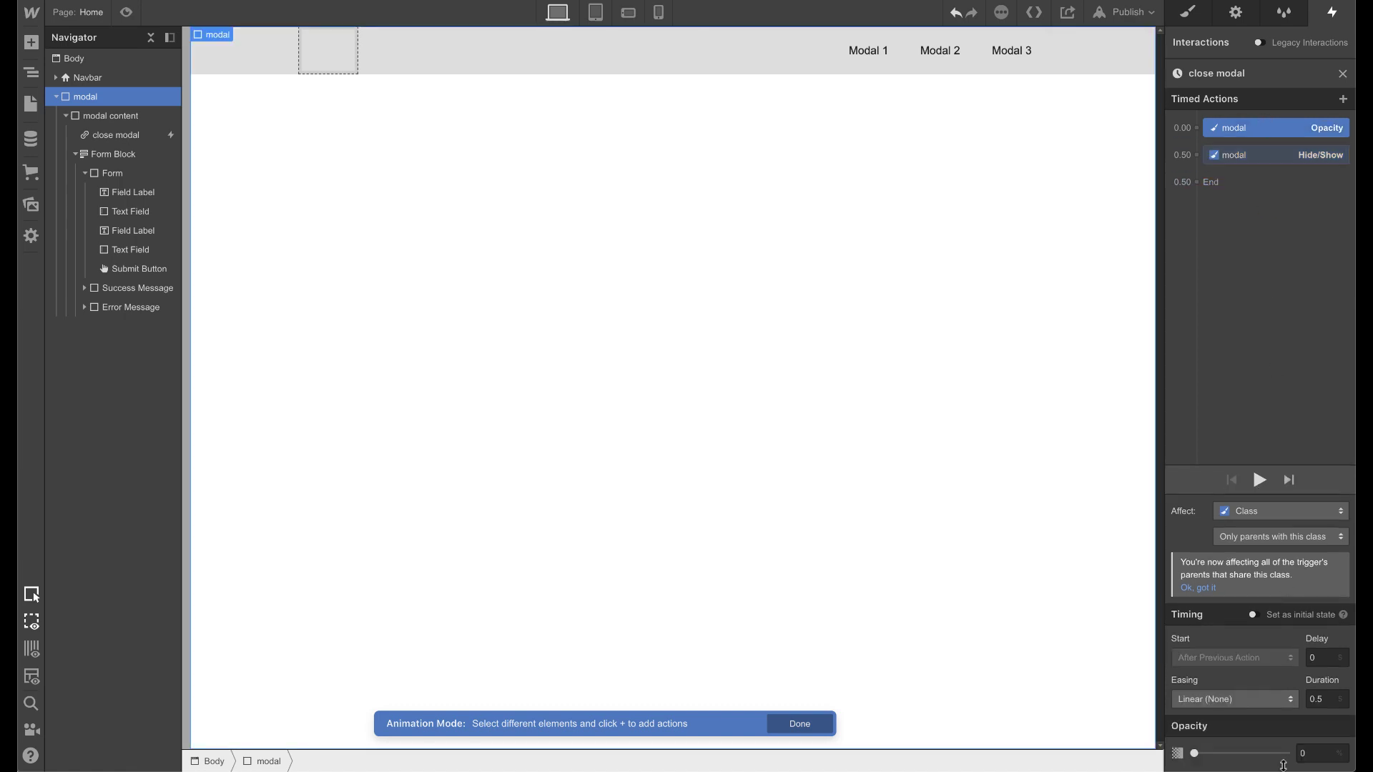
{"action": "left_click", "coordinate": [1323, 699]}
{"action": "type", "text": "0.2"}
{"action": "left_click", "coordinate": [1260, 480]}
{"action": "left_click", "coordinate": [123, 12]}
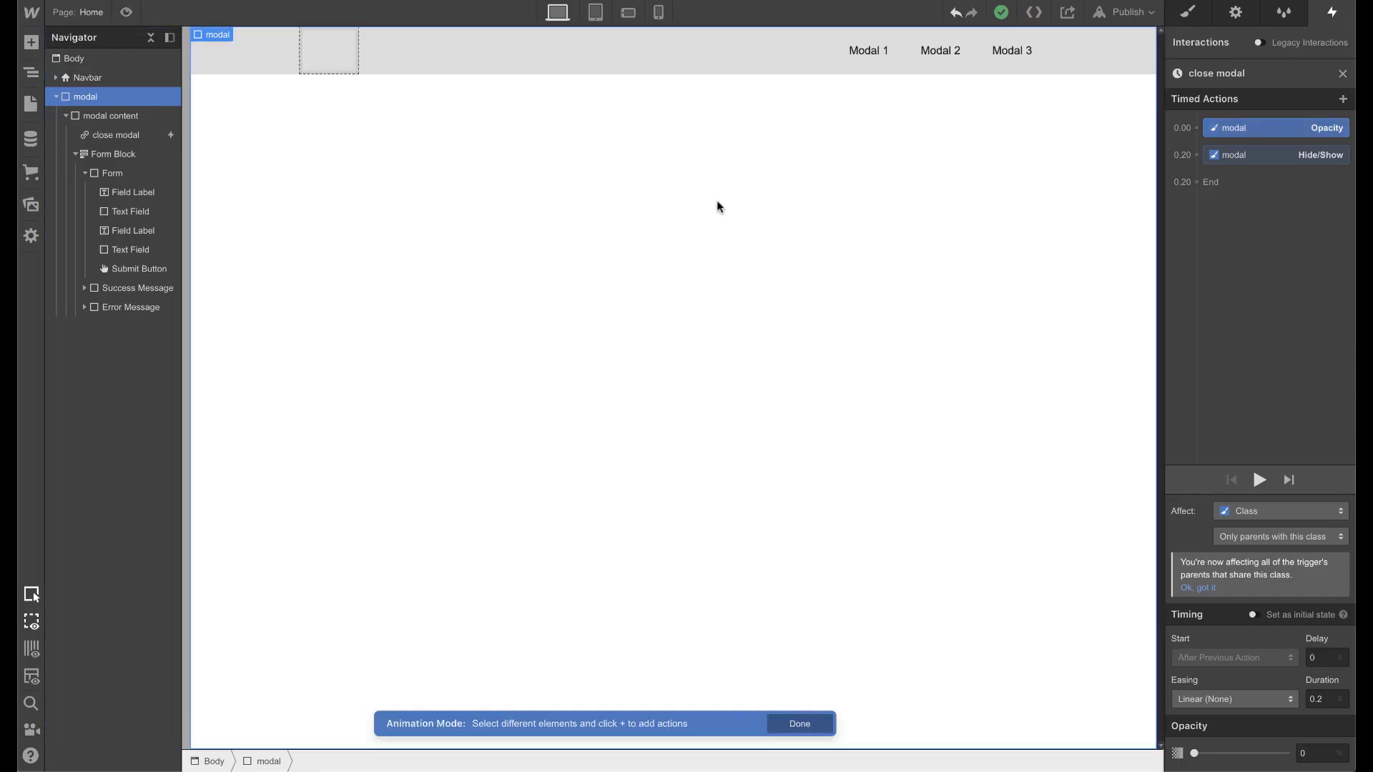
Leave the animation editor and set the modal wrapper's Display to None
{"action": "left_click", "coordinate": [1343, 74]}
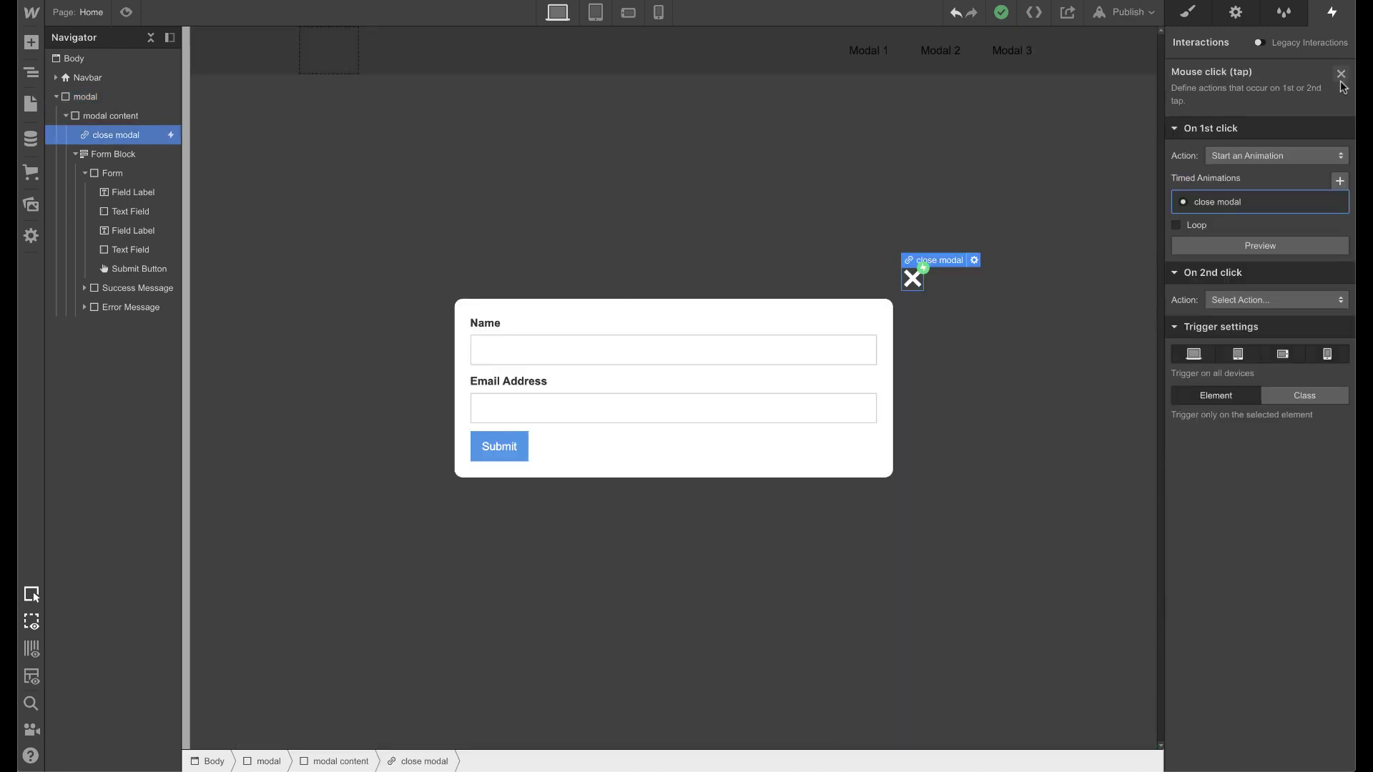
{"action": "left_click", "coordinate": [1342, 76]}
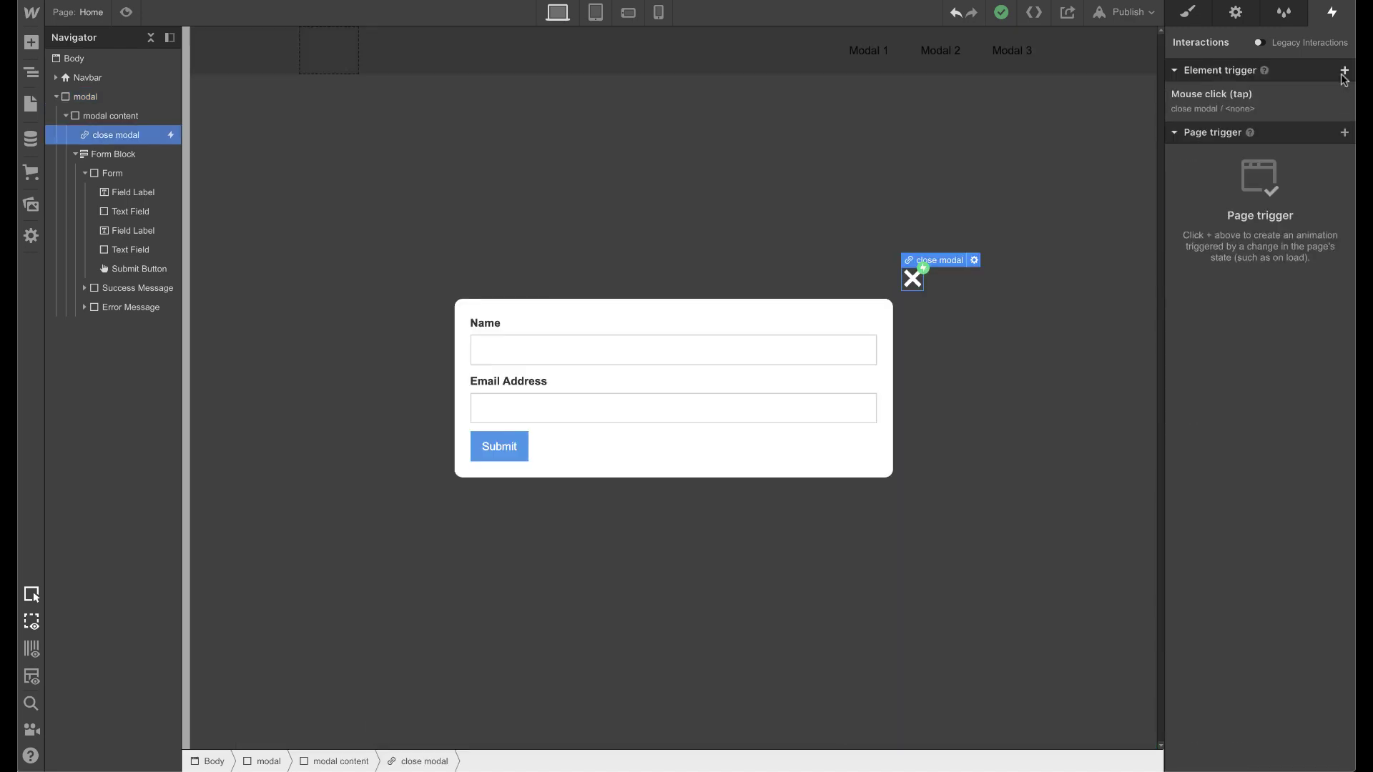
{"action": "left_click", "coordinate": [1184, 20]}
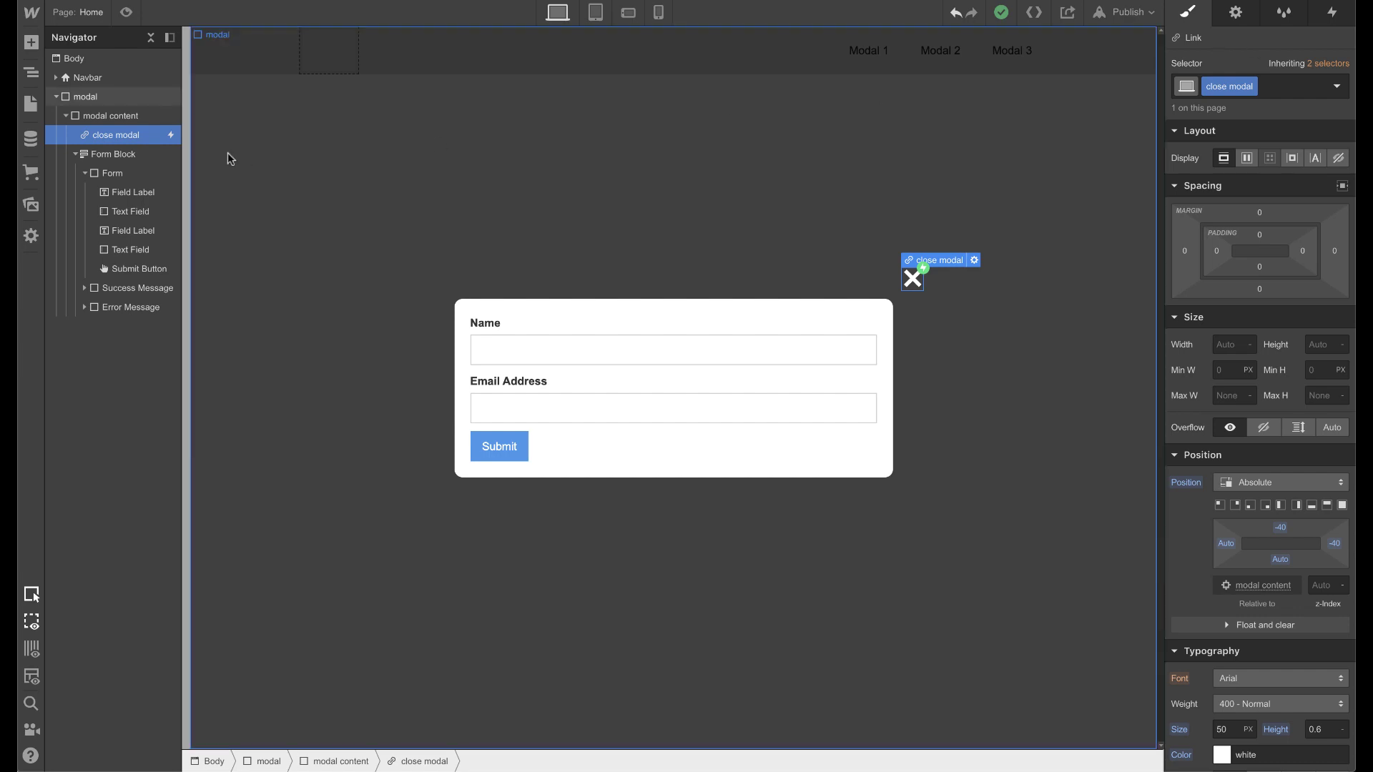
{"action": "left_click", "coordinate": [125, 98]}
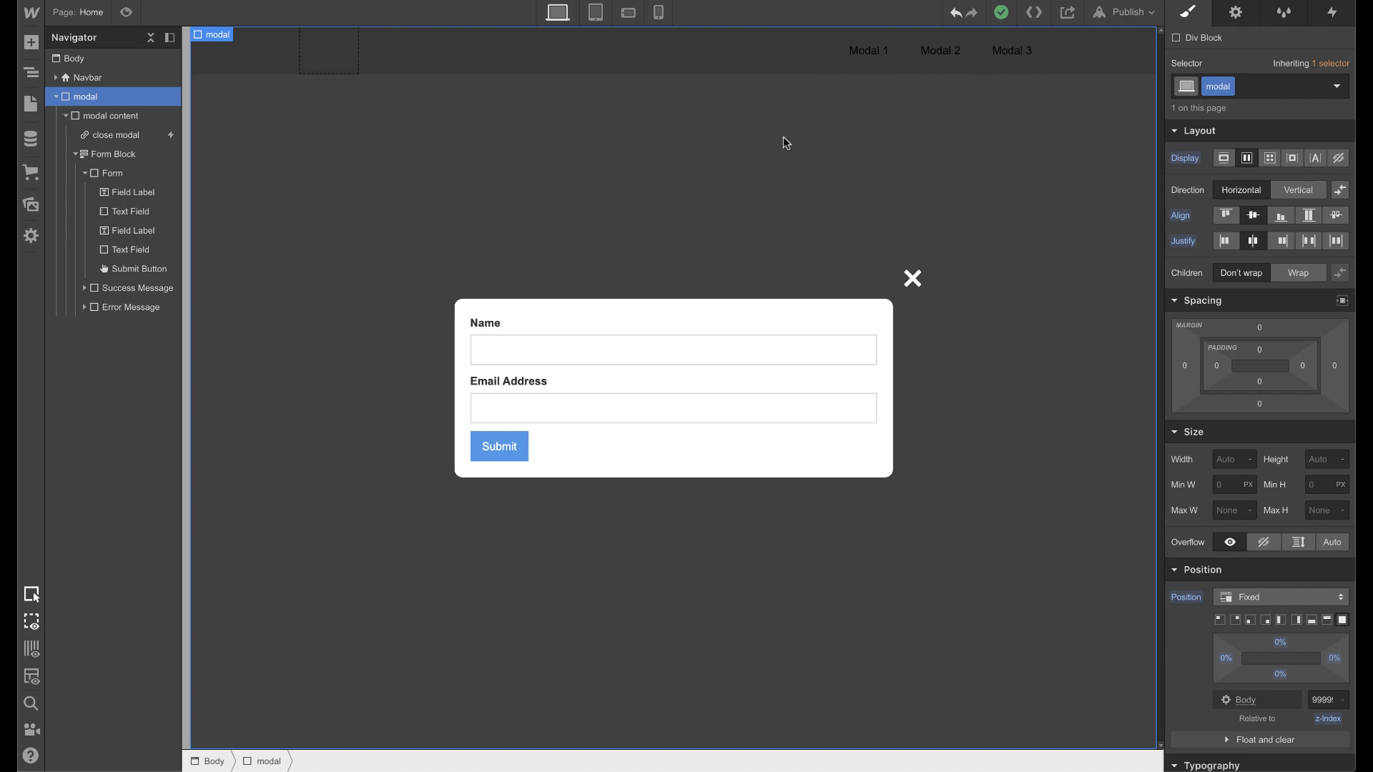
{"action": "left_click", "coordinate": [1339, 159]}
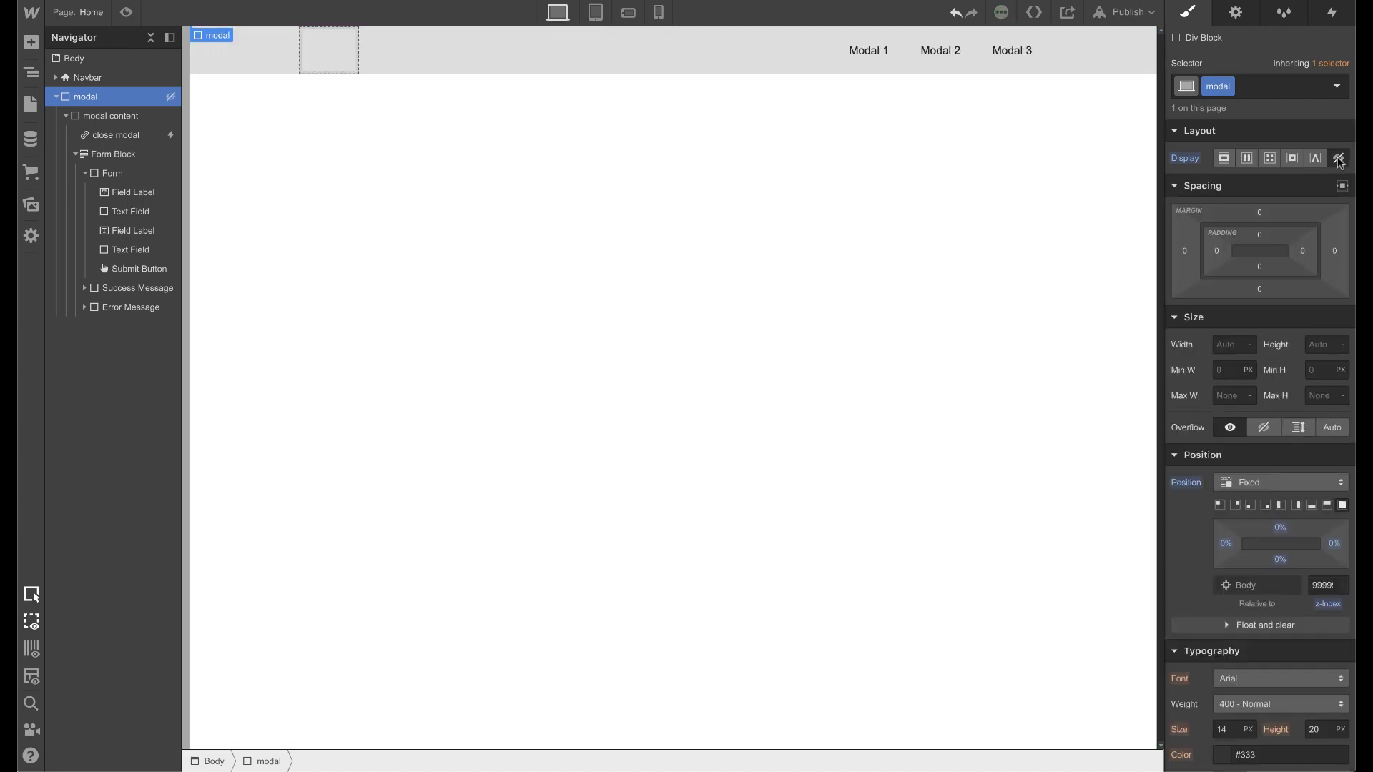
Give the Modal 1 nav link a Mouse click trigger starting a new timed animation 'open modal'
{"action": "left_click", "coordinate": [873, 63]}
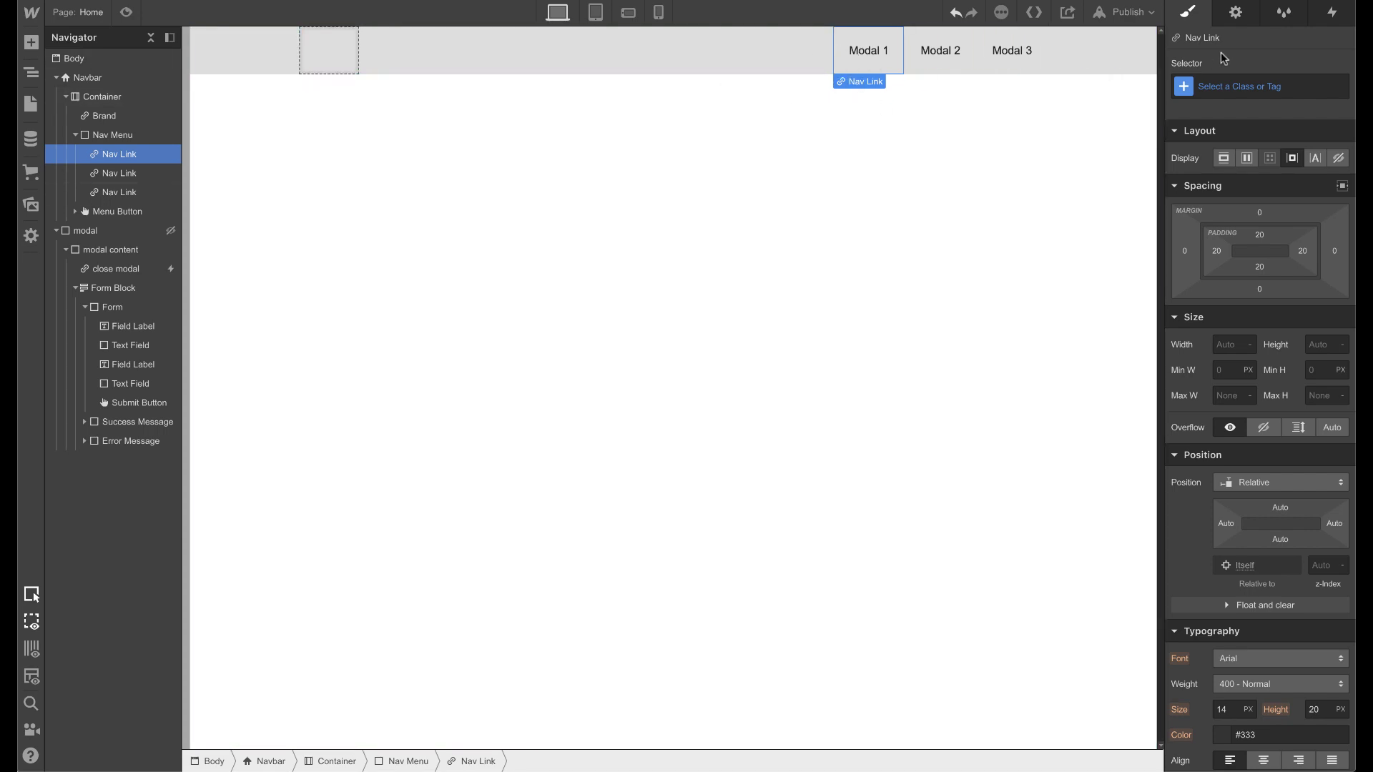
{"action": "left_click", "coordinate": [1329, 14]}
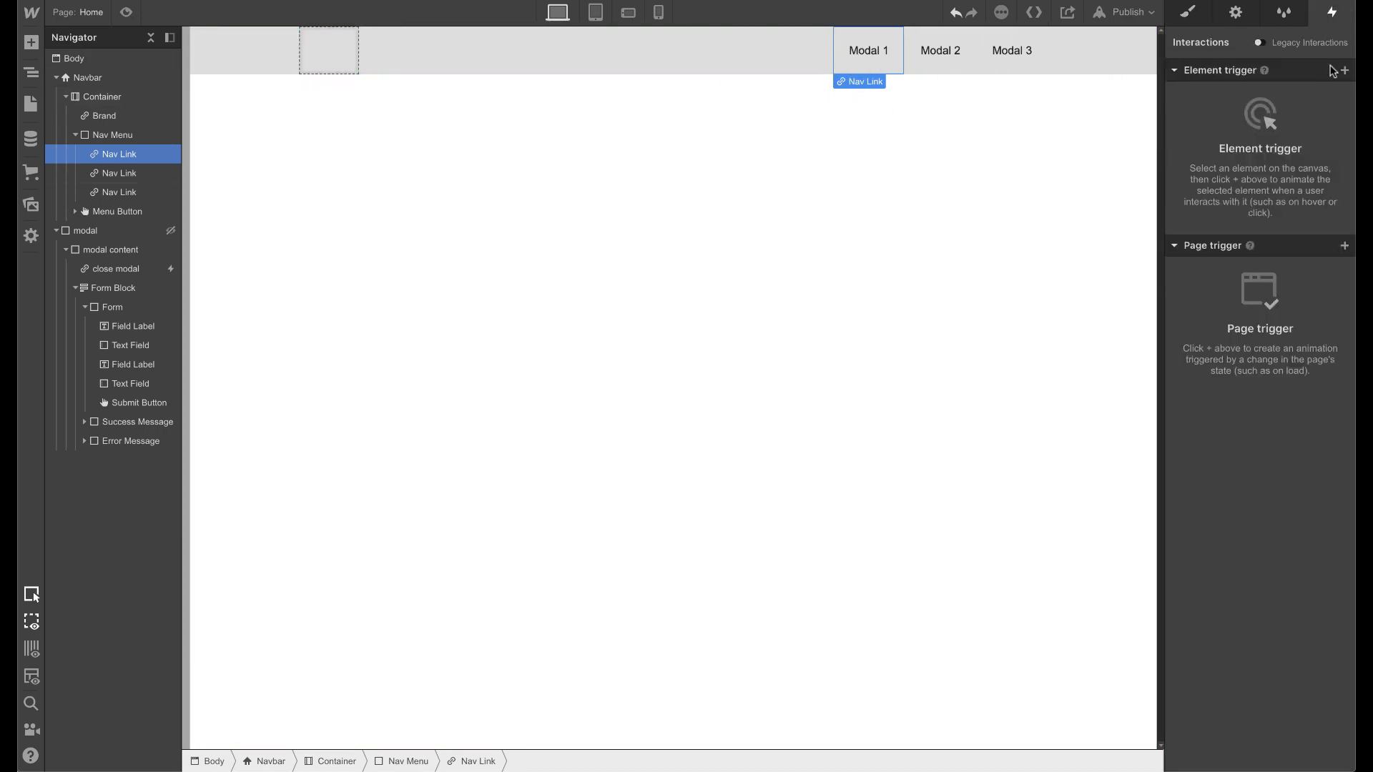
{"action": "left_click", "coordinate": [1344, 70]}
{"action": "left_click", "coordinate": [1263, 93]}
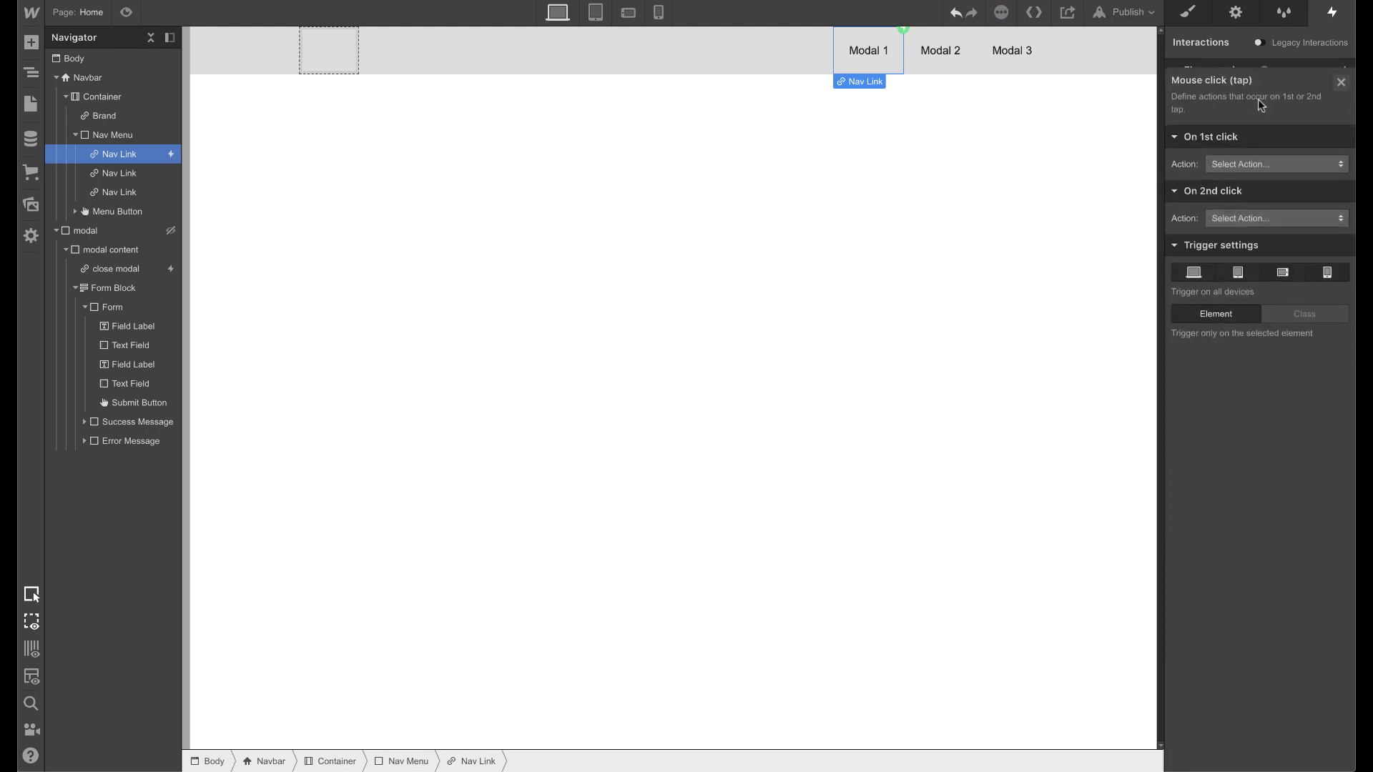
{"action": "left_click", "coordinate": [1242, 155]}
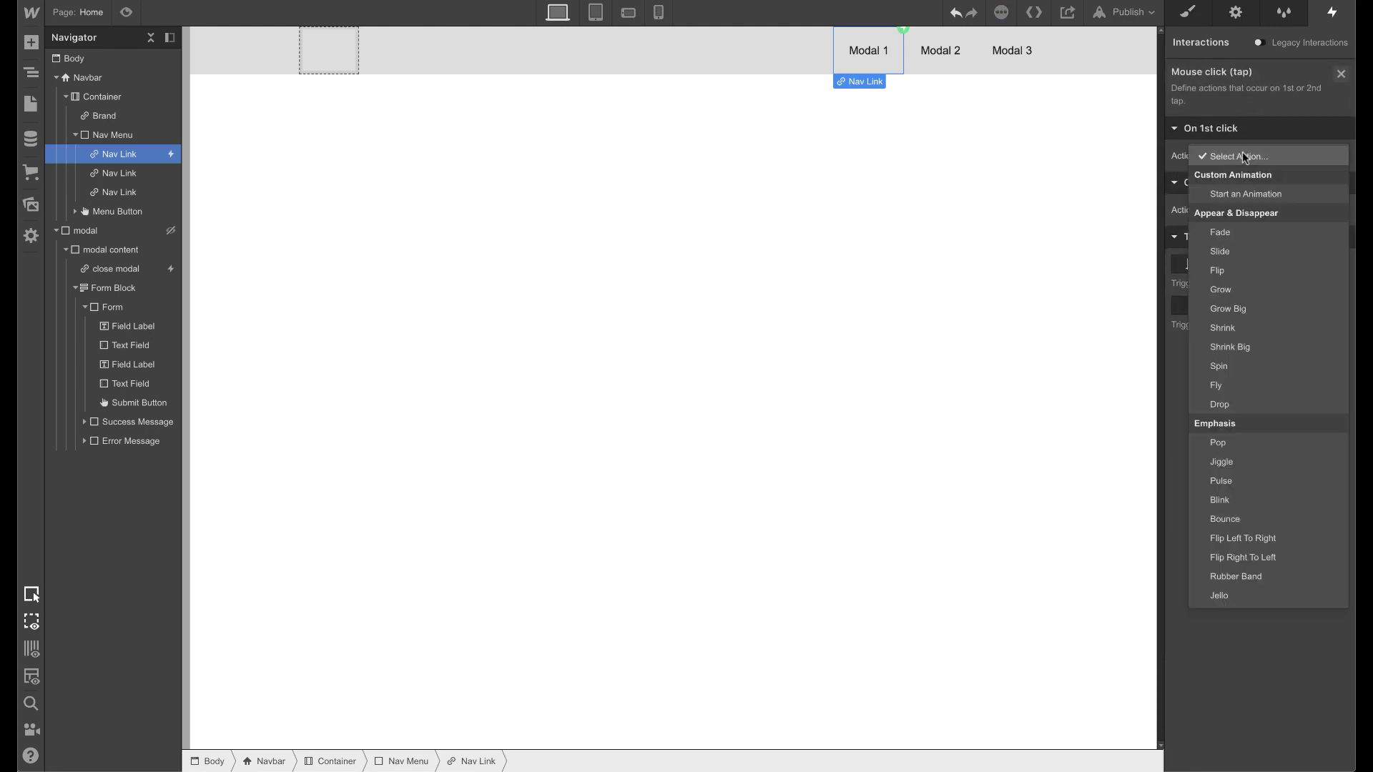
{"action": "left_click", "coordinate": [1244, 194]}
{"action": "left_click", "coordinate": [1338, 181]}
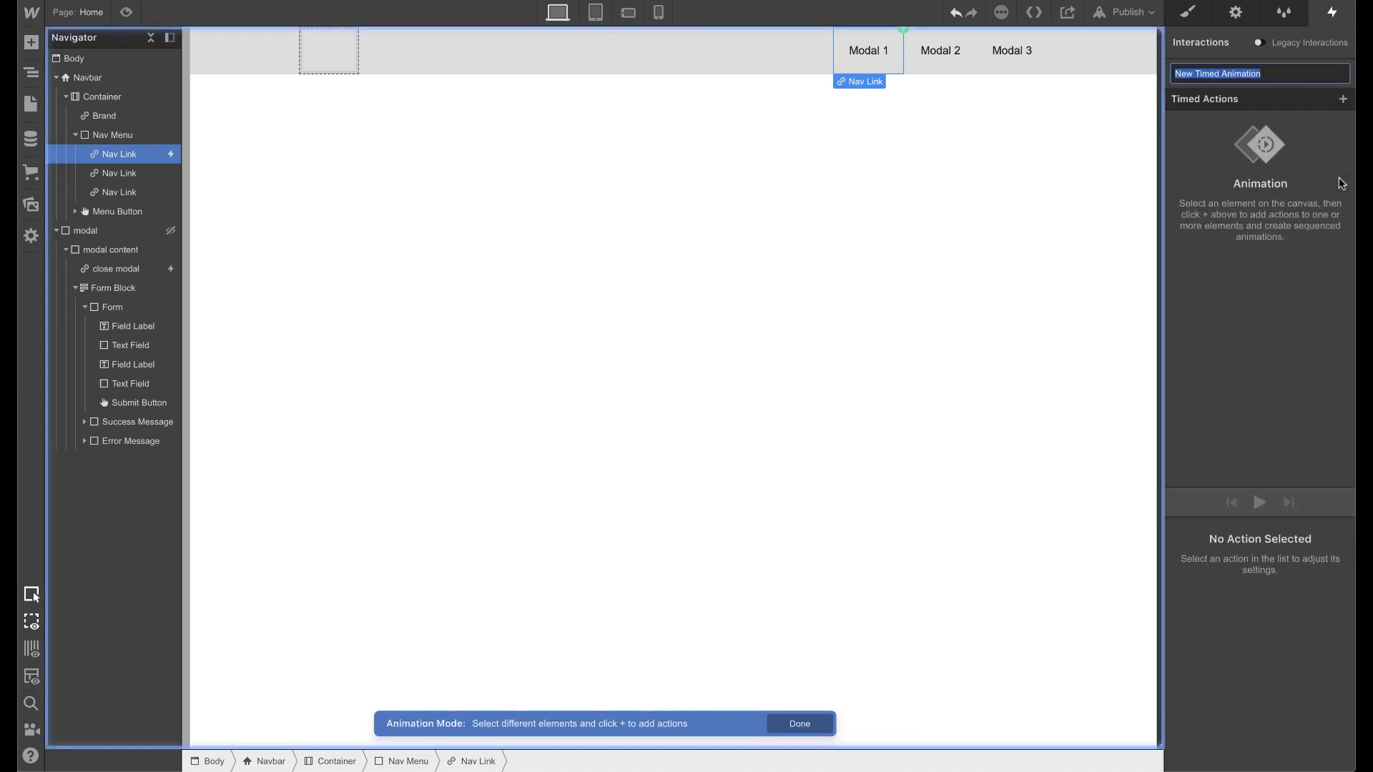
{"action": "type", "text": "open modal"}
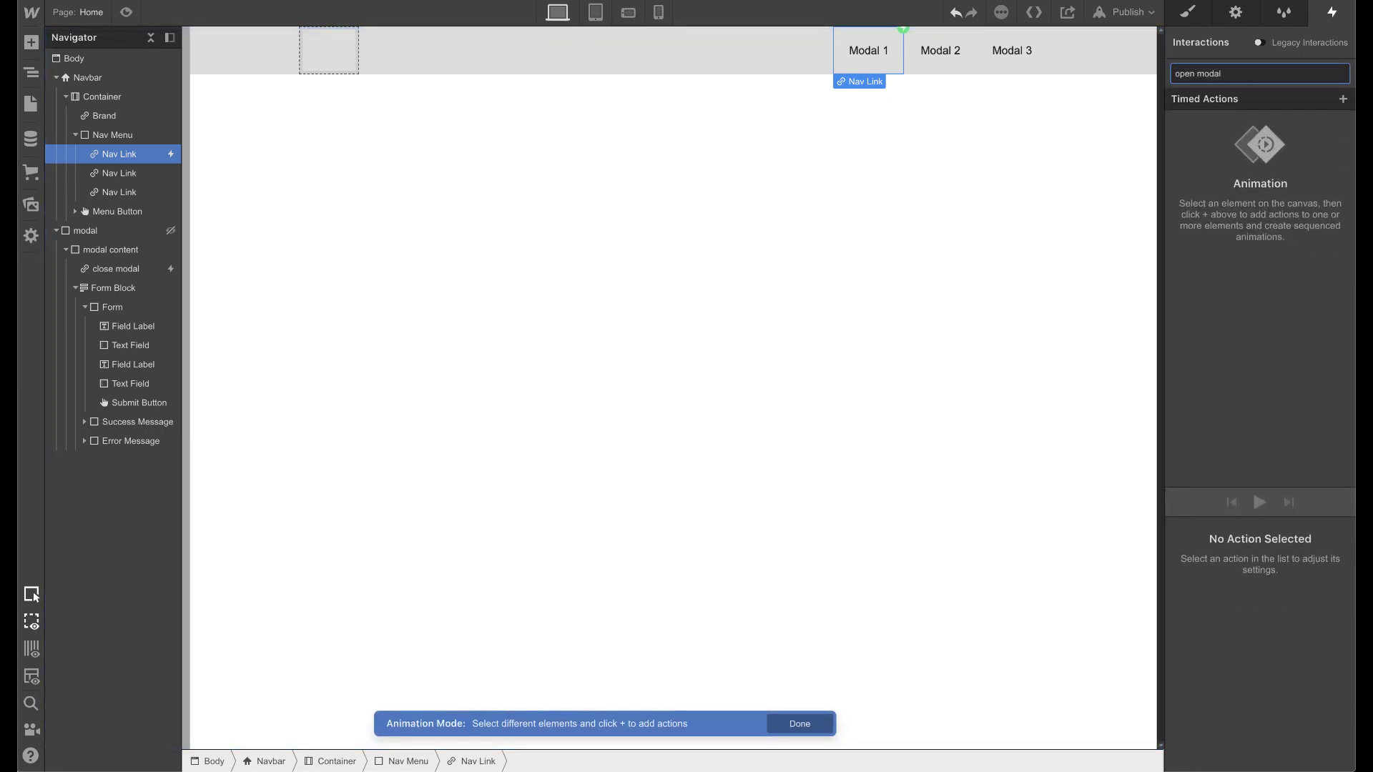
{"action": "key", "text": "Return"}
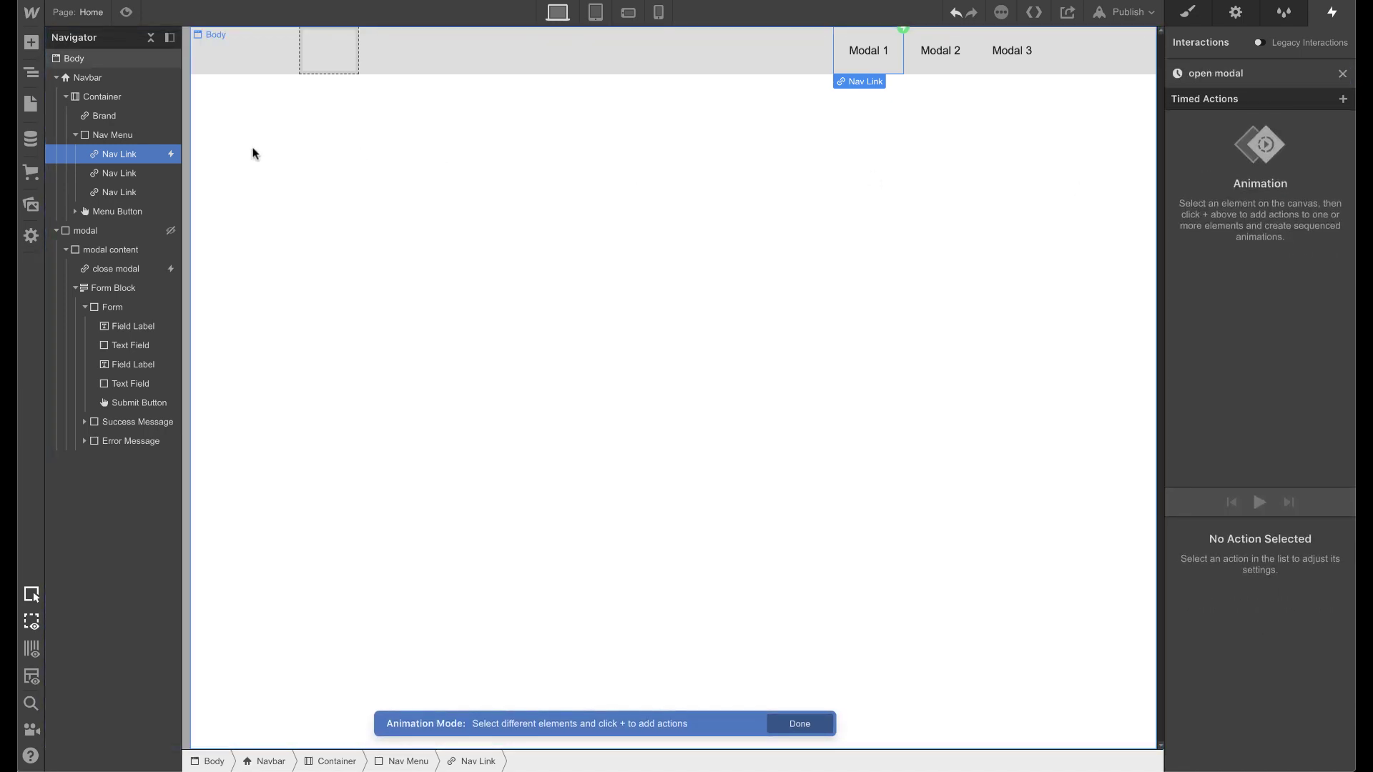
Add a Hide/Show action that displays the modal as flex
{"action": "left_click", "coordinate": [111, 231]}
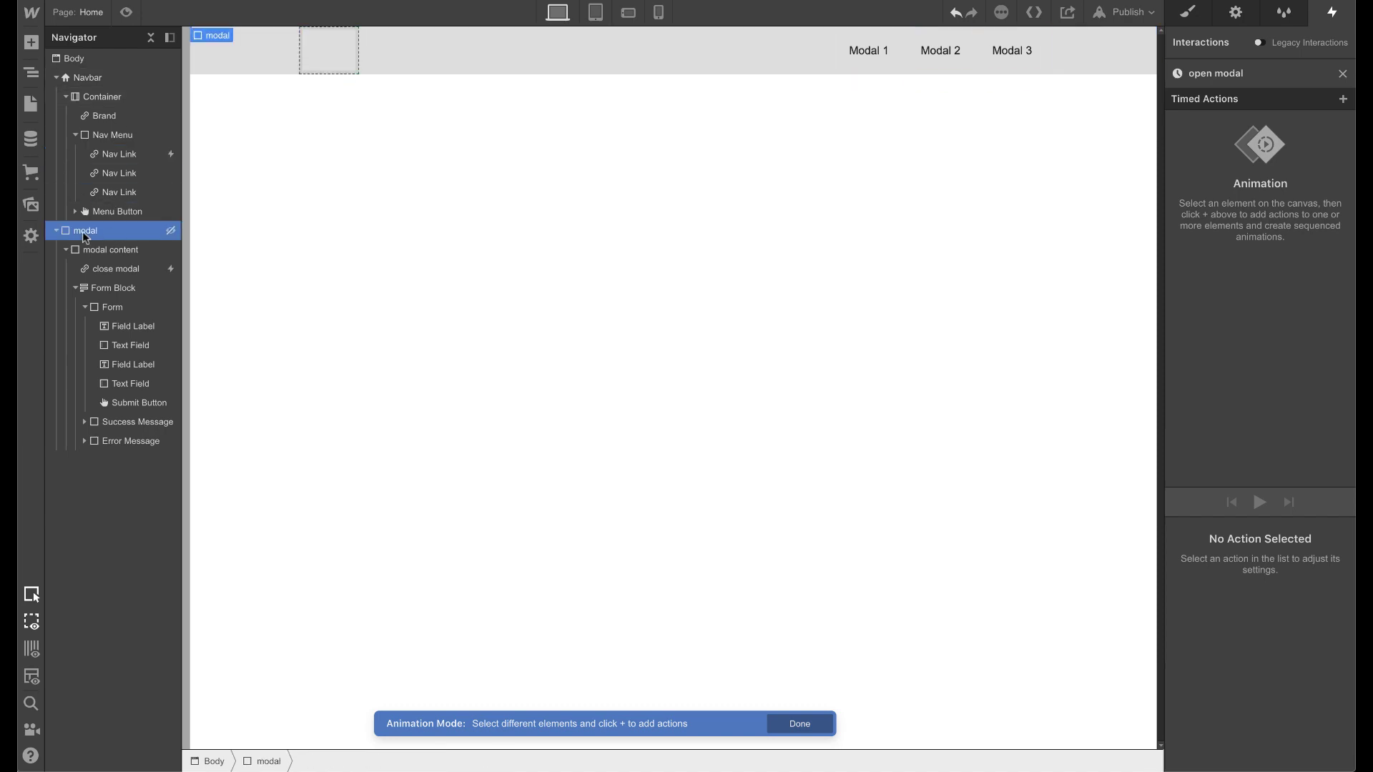
{"action": "left_click", "coordinate": [1343, 99]}
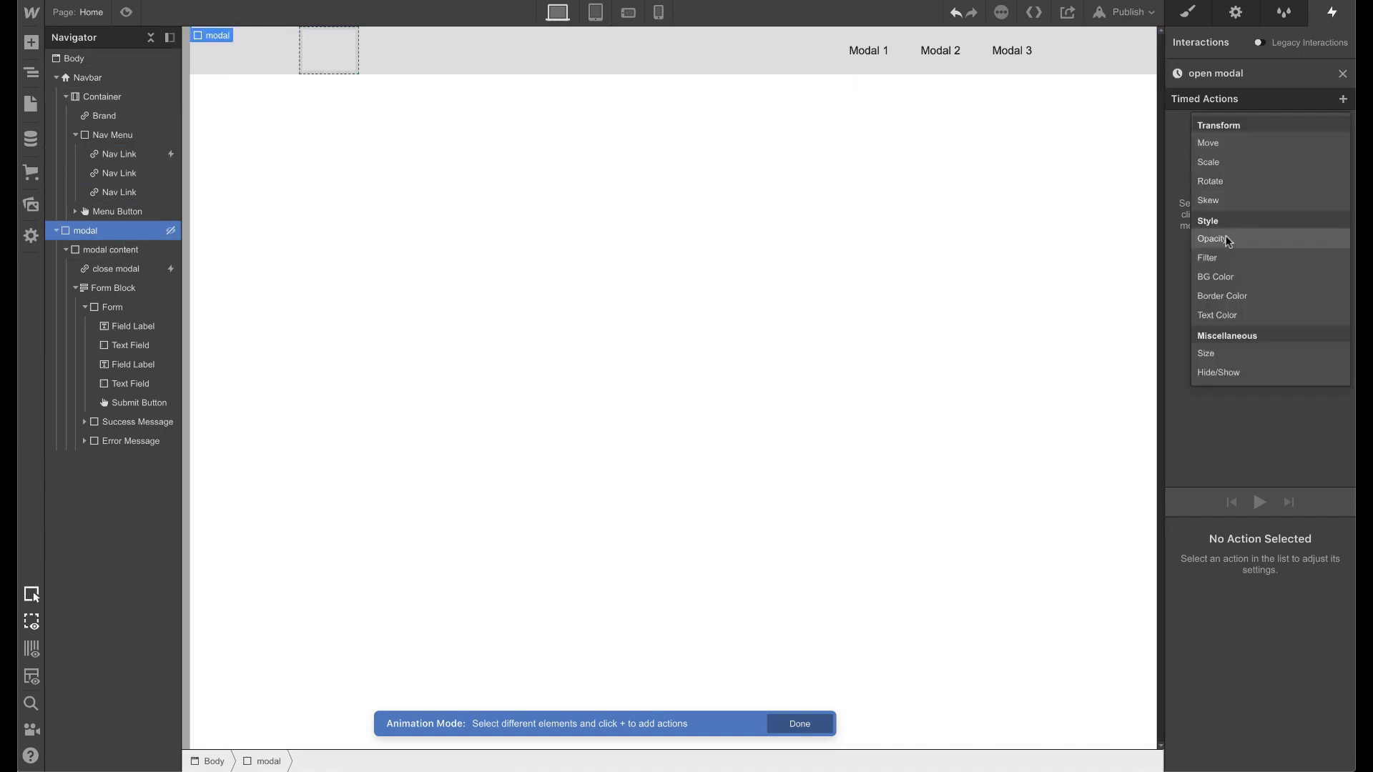
{"action": "left_click", "coordinate": [1210, 372]}
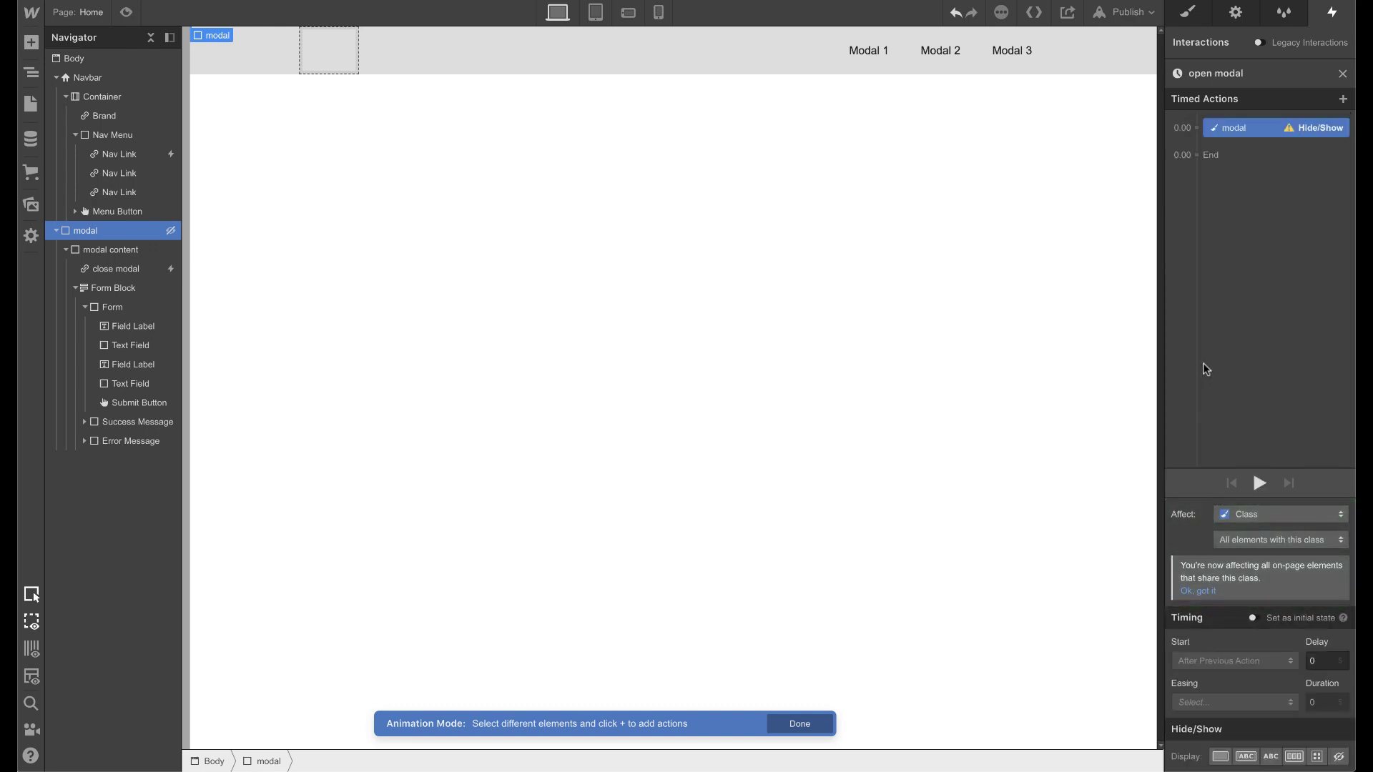
{"action": "left_click", "coordinate": [1221, 757]}
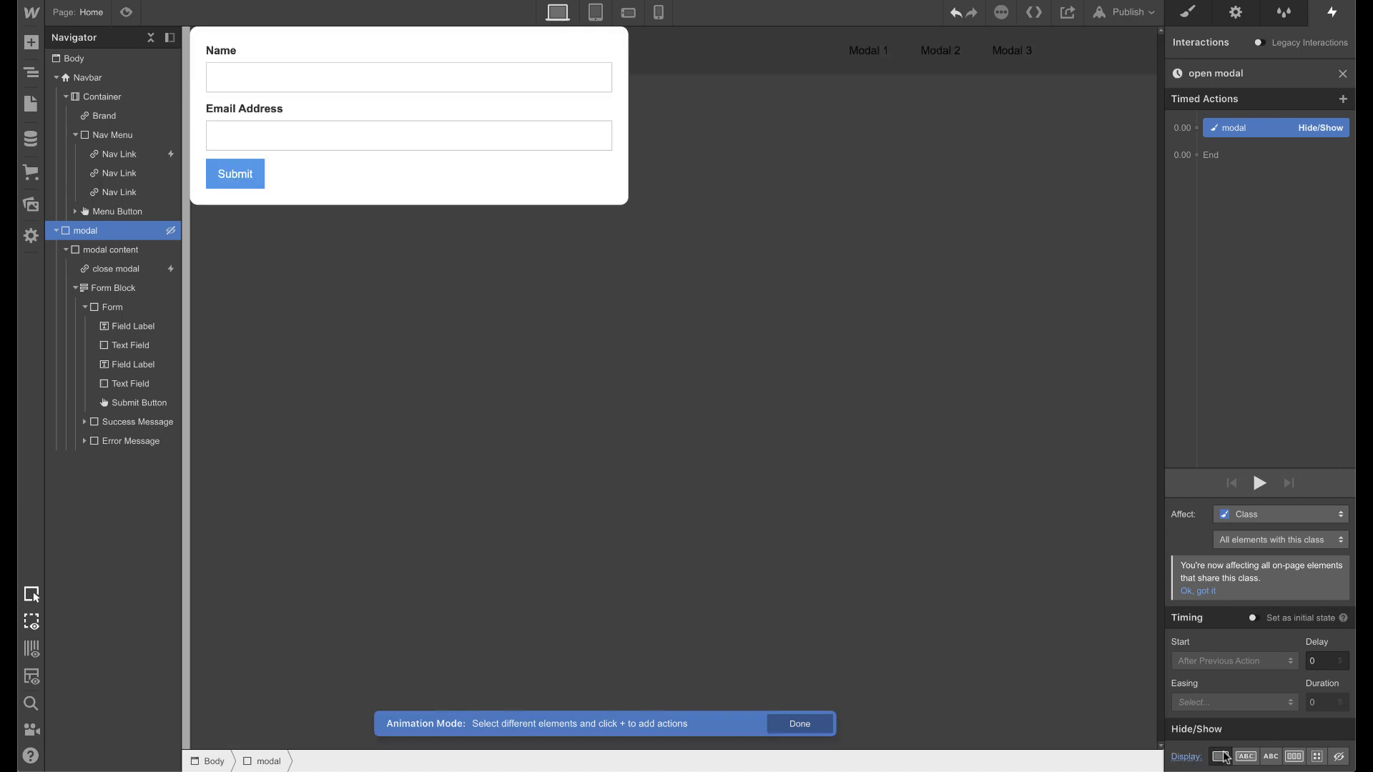
{"action": "left_click", "coordinate": [1295, 757]}
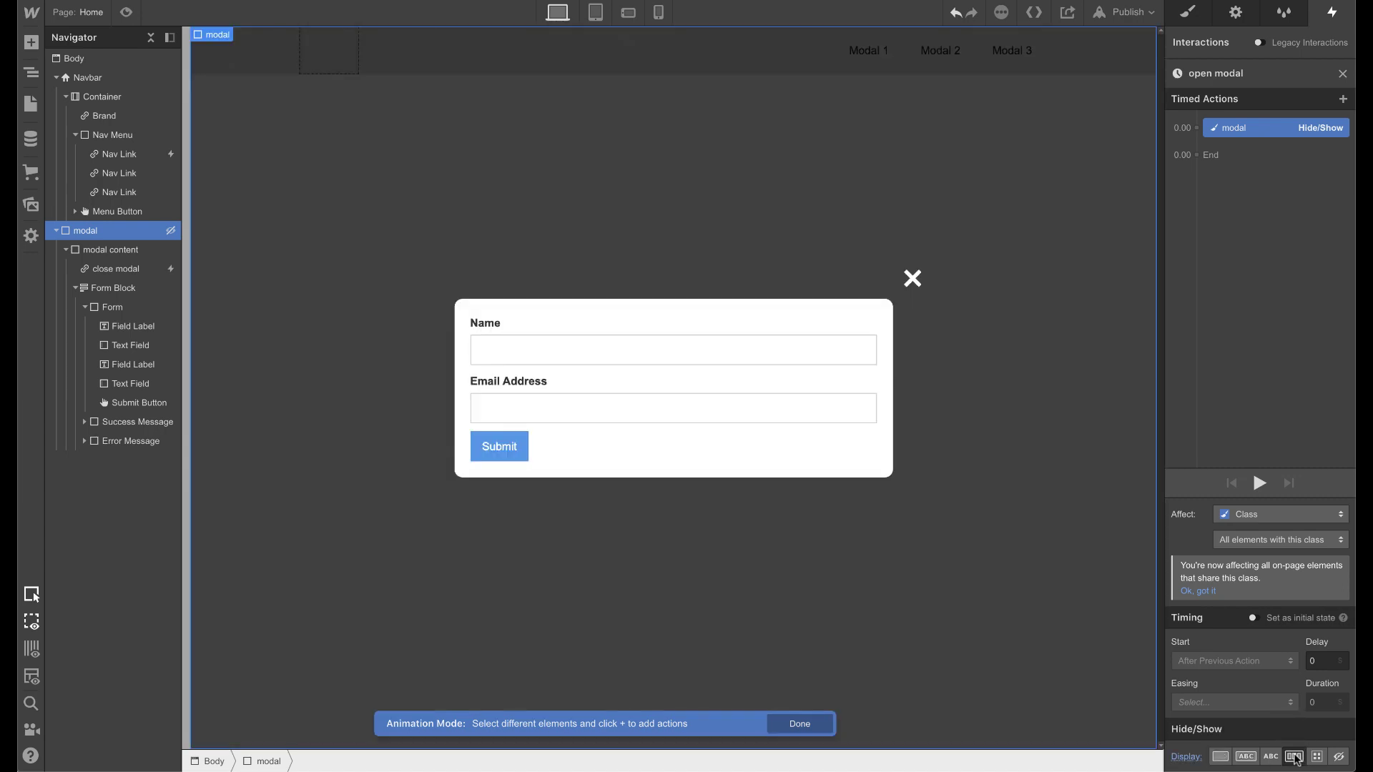
Add an opacity 0 step at the start, then an opacity 100 fade-in lasting 0.2 seconds
{"action": "left_click", "coordinate": [1198, 129]}
{"action": "left_click", "coordinate": [1207, 272]}
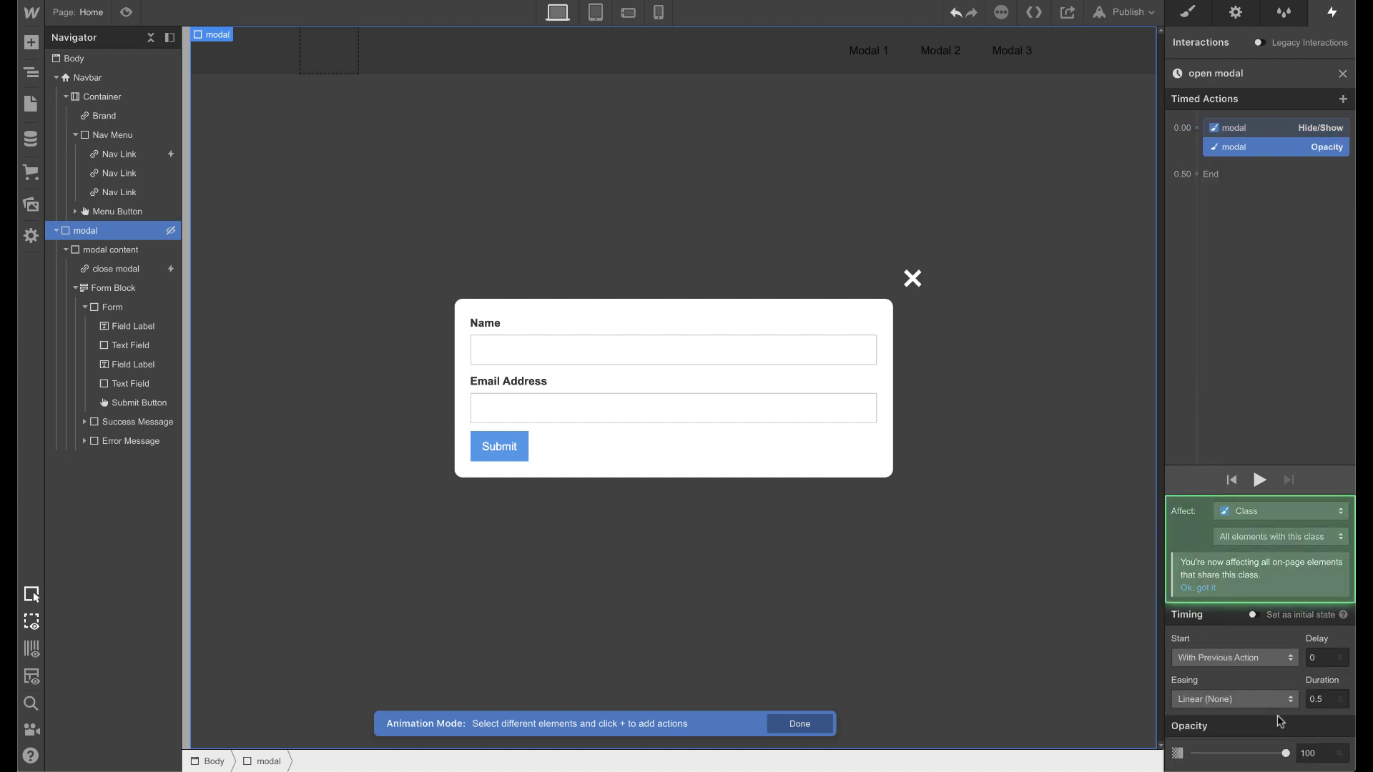
{"action": "left_click", "coordinate": [1314, 753]}
{"action": "type", "text": "0"}
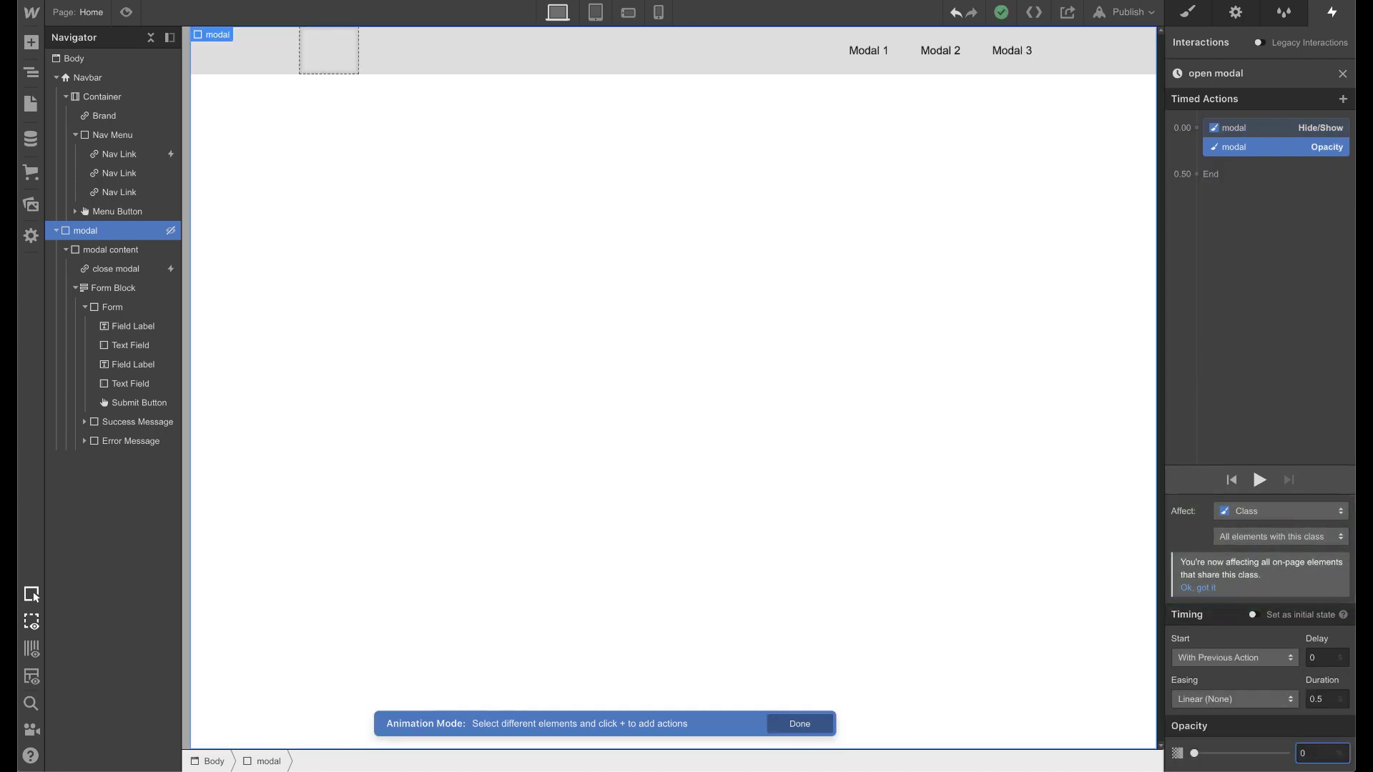
{"action": "left_click", "coordinate": [1211, 178]}
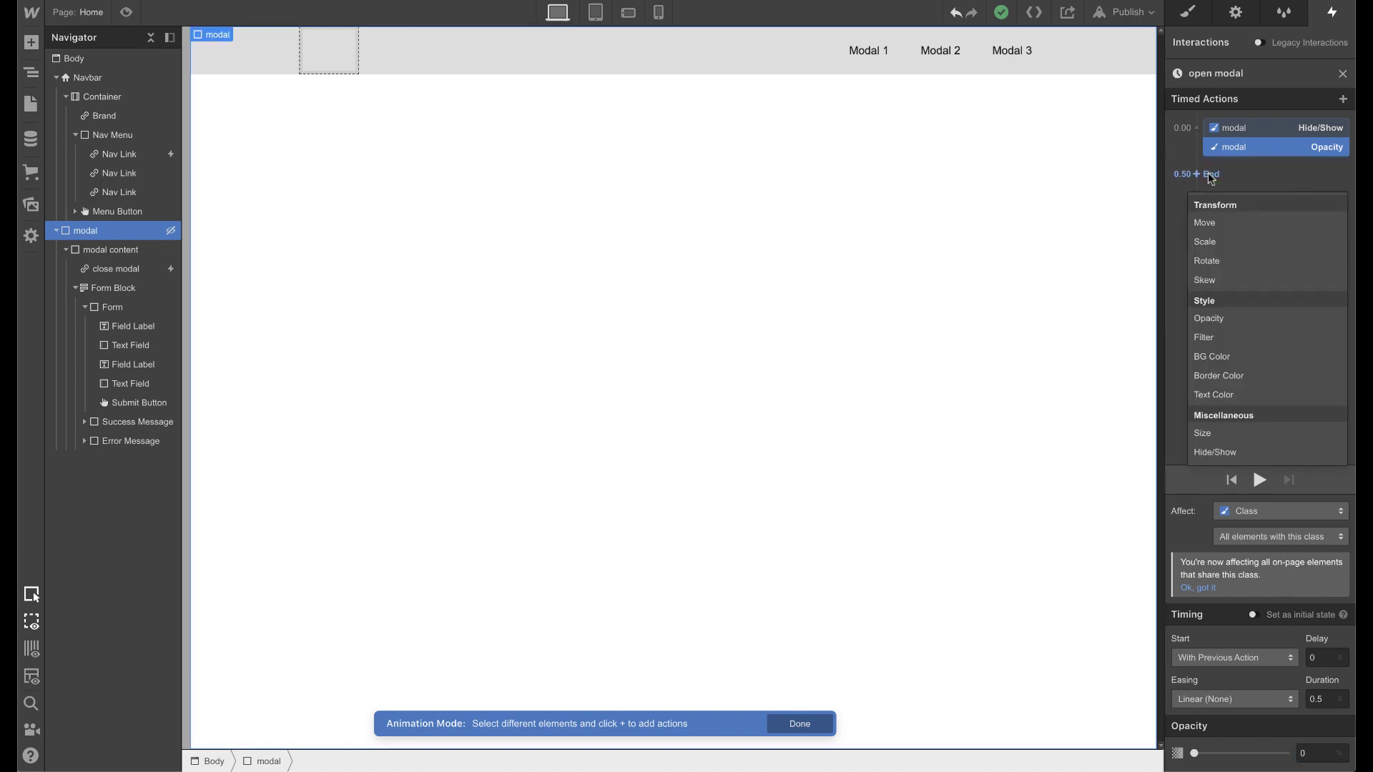
{"action": "left_click", "coordinate": [1215, 318]}
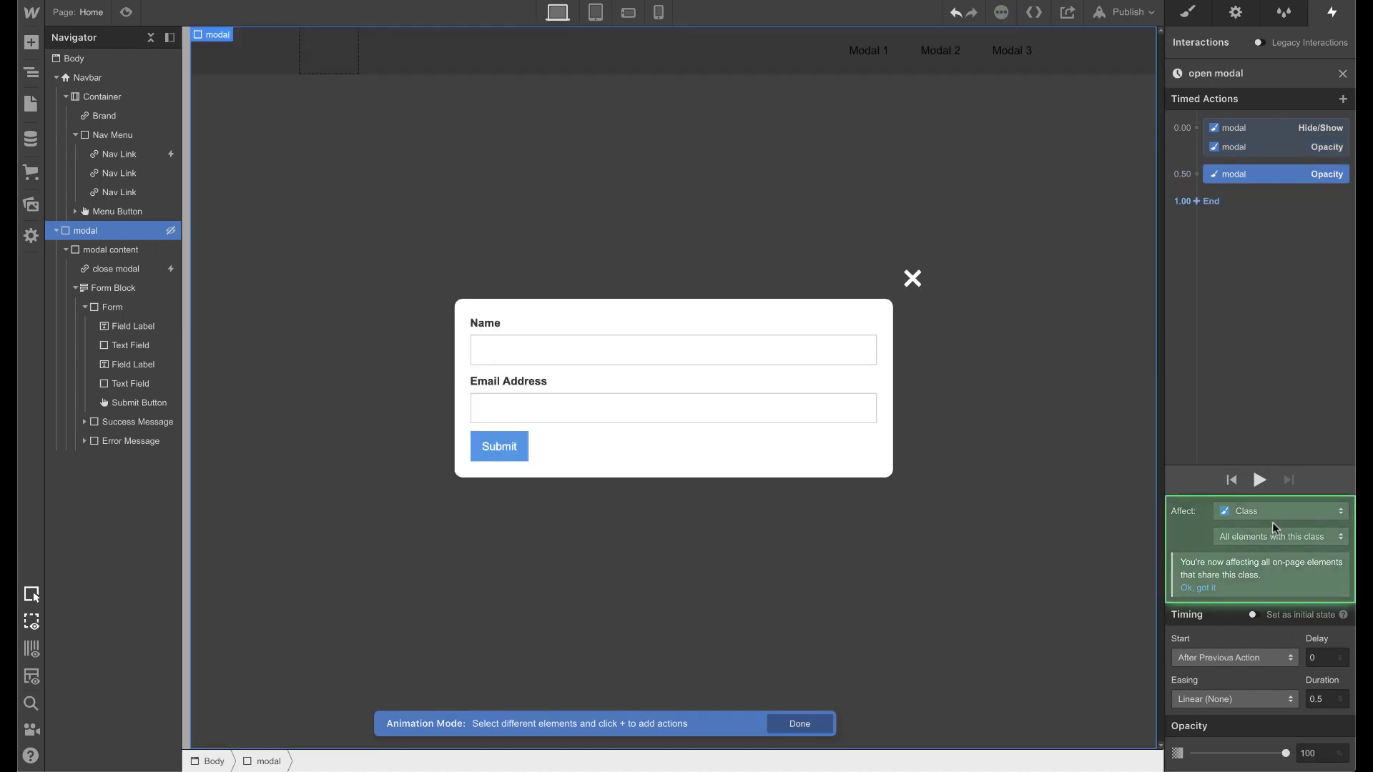
{"action": "left_click", "coordinate": [1330, 699]}
{"action": "key", "text": "BackSpace"}
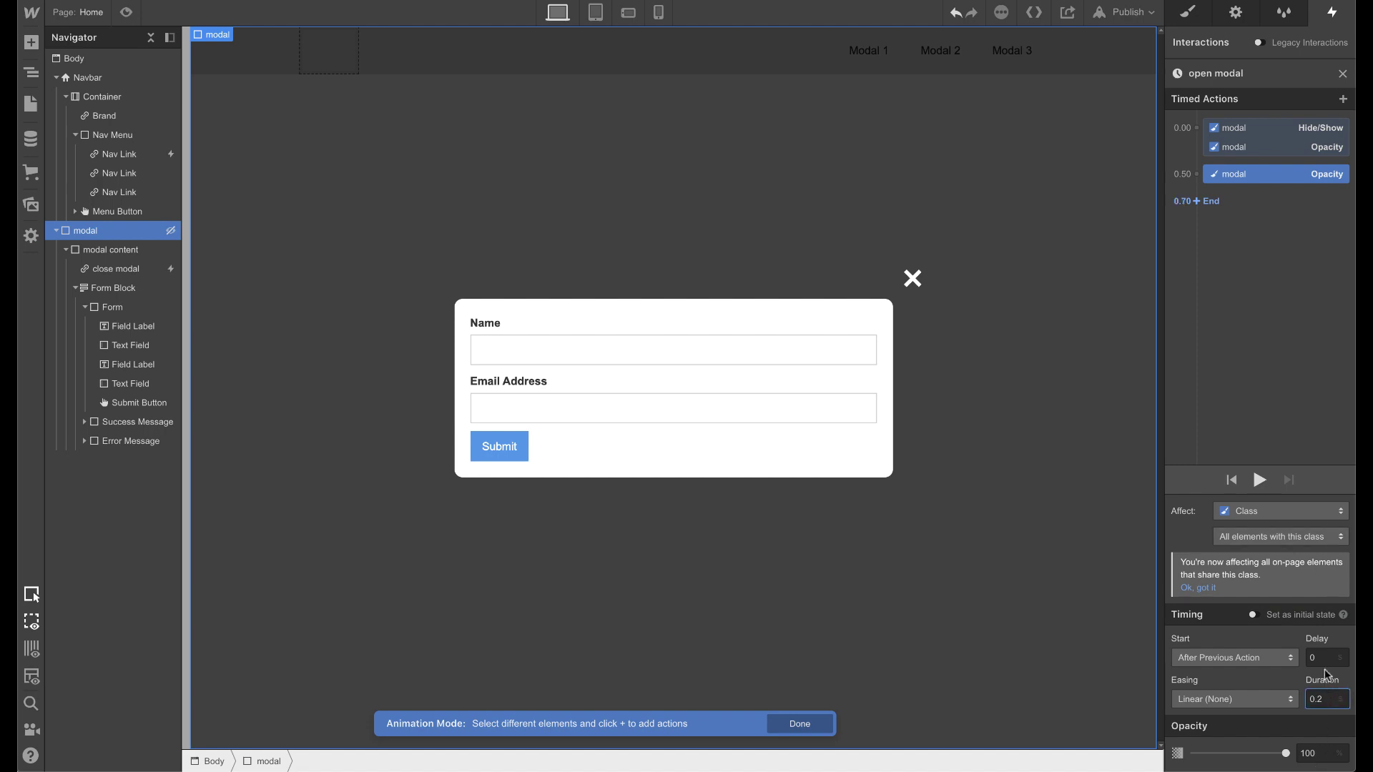
Set the opacity 0 step as the initial state, preview the fade-in, and exit animation editing
{"action": "left_click", "coordinate": [1258, 480]}
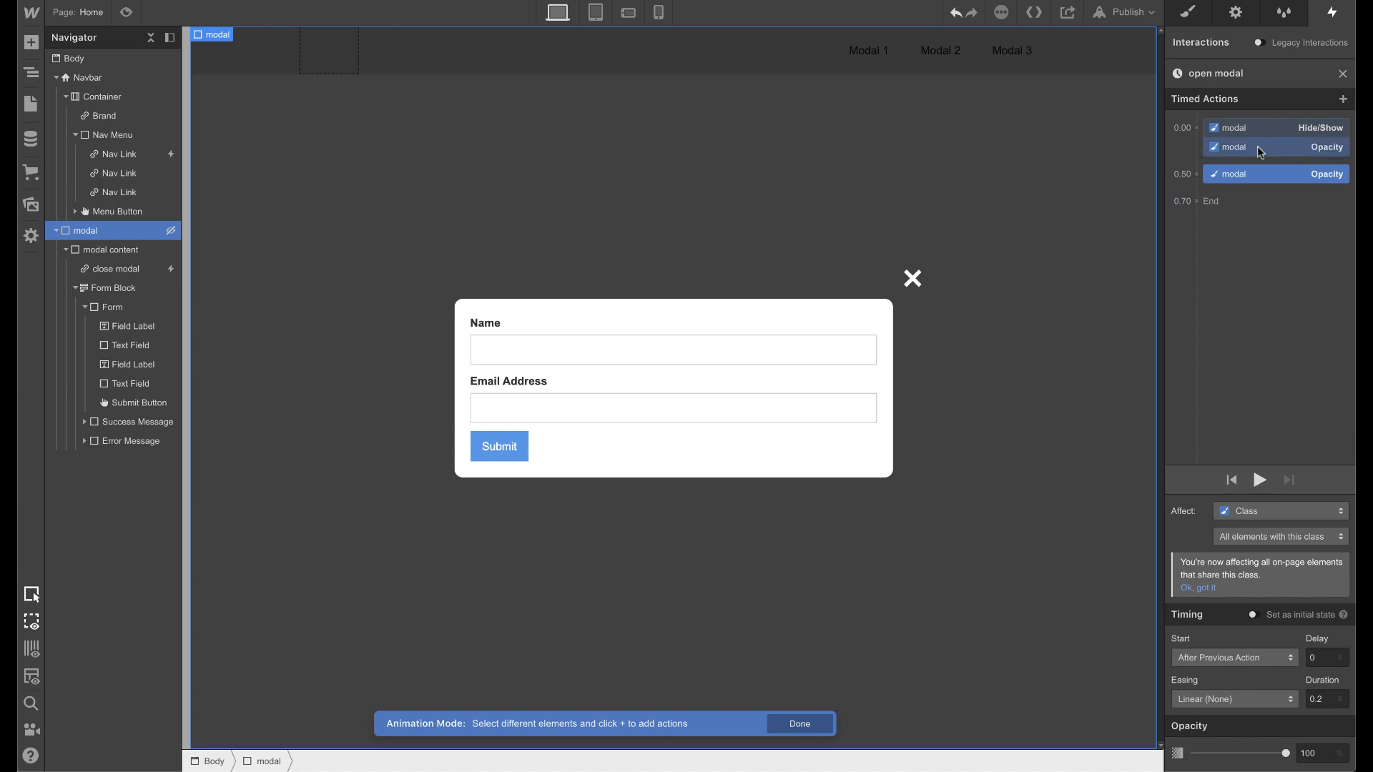
{"action": "left_click", "coordinate": [1259, 480]}
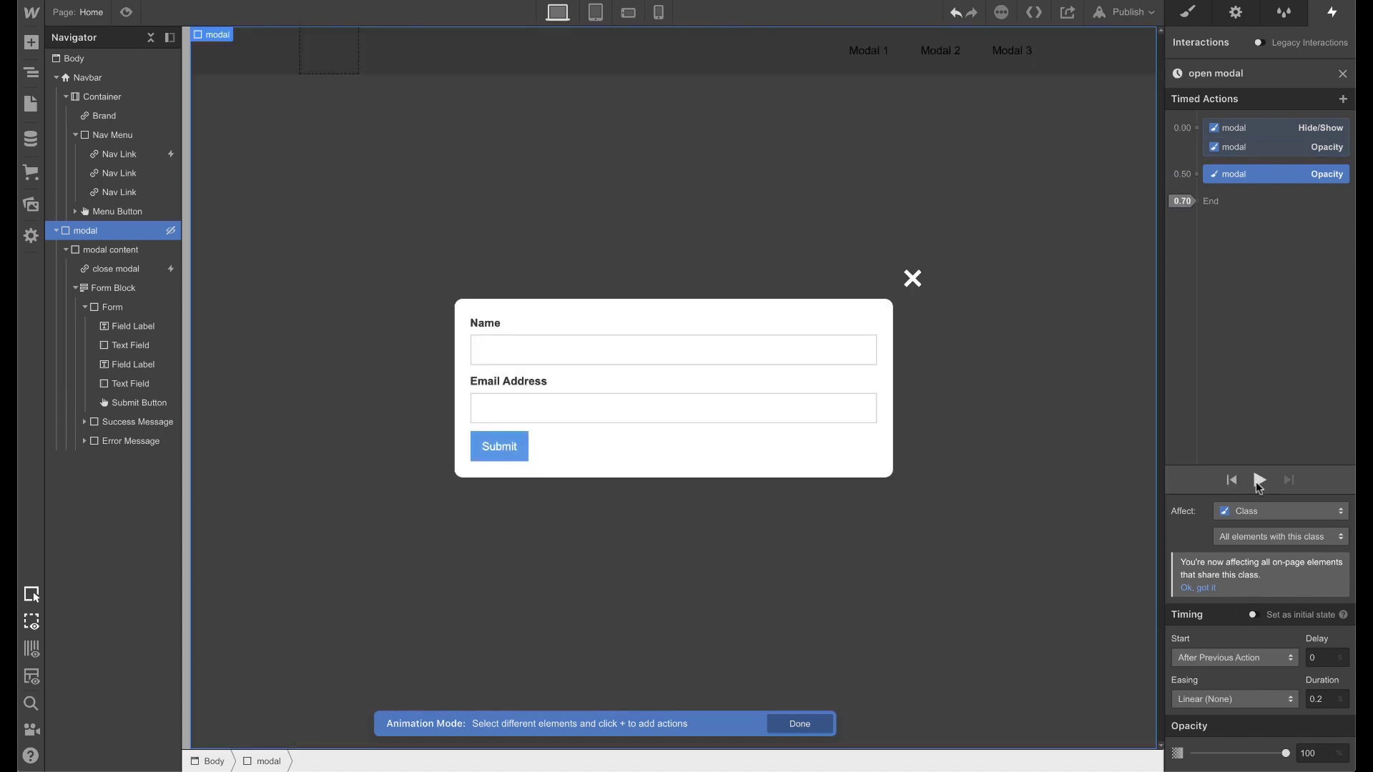
{"action": "left_click", "coordinate": [1298, 150]}
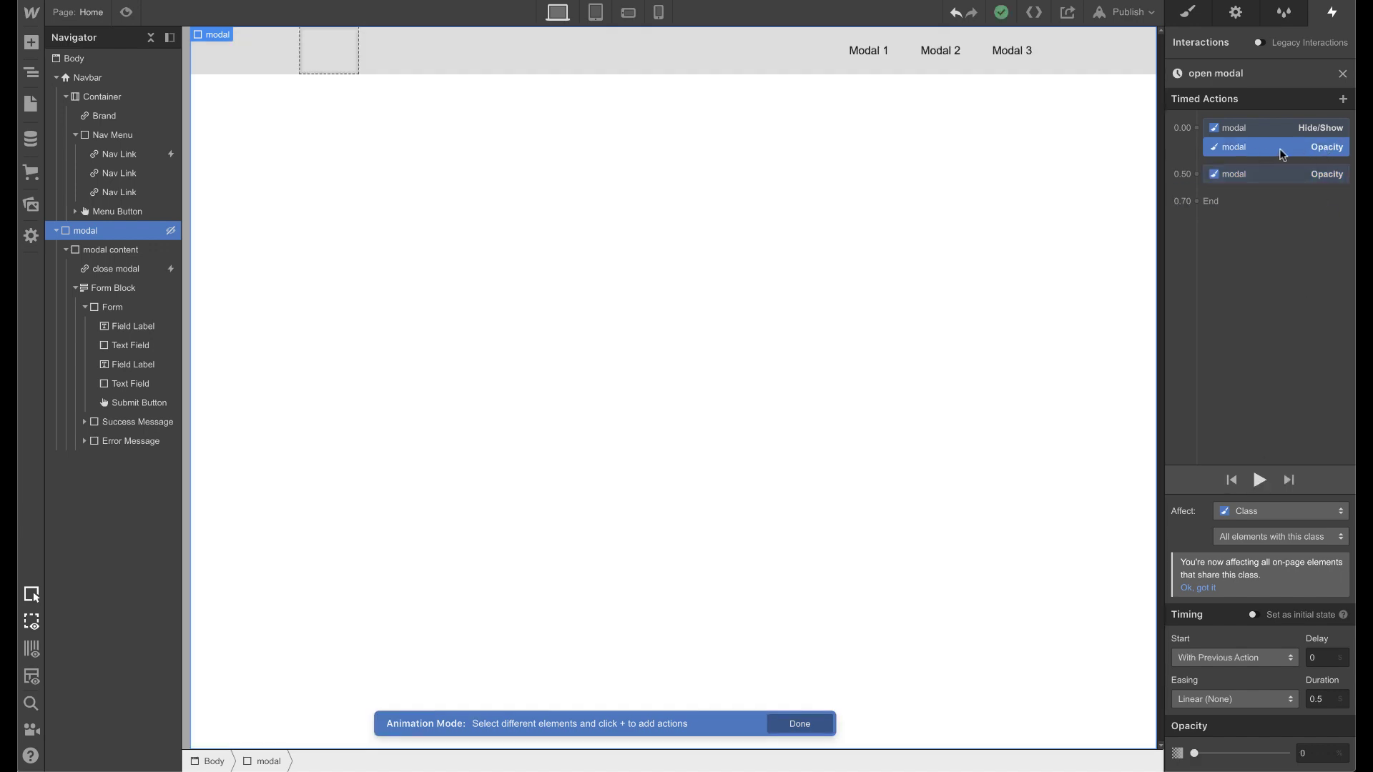
{"action": "left_click", "coordinate": [1255, 617]}
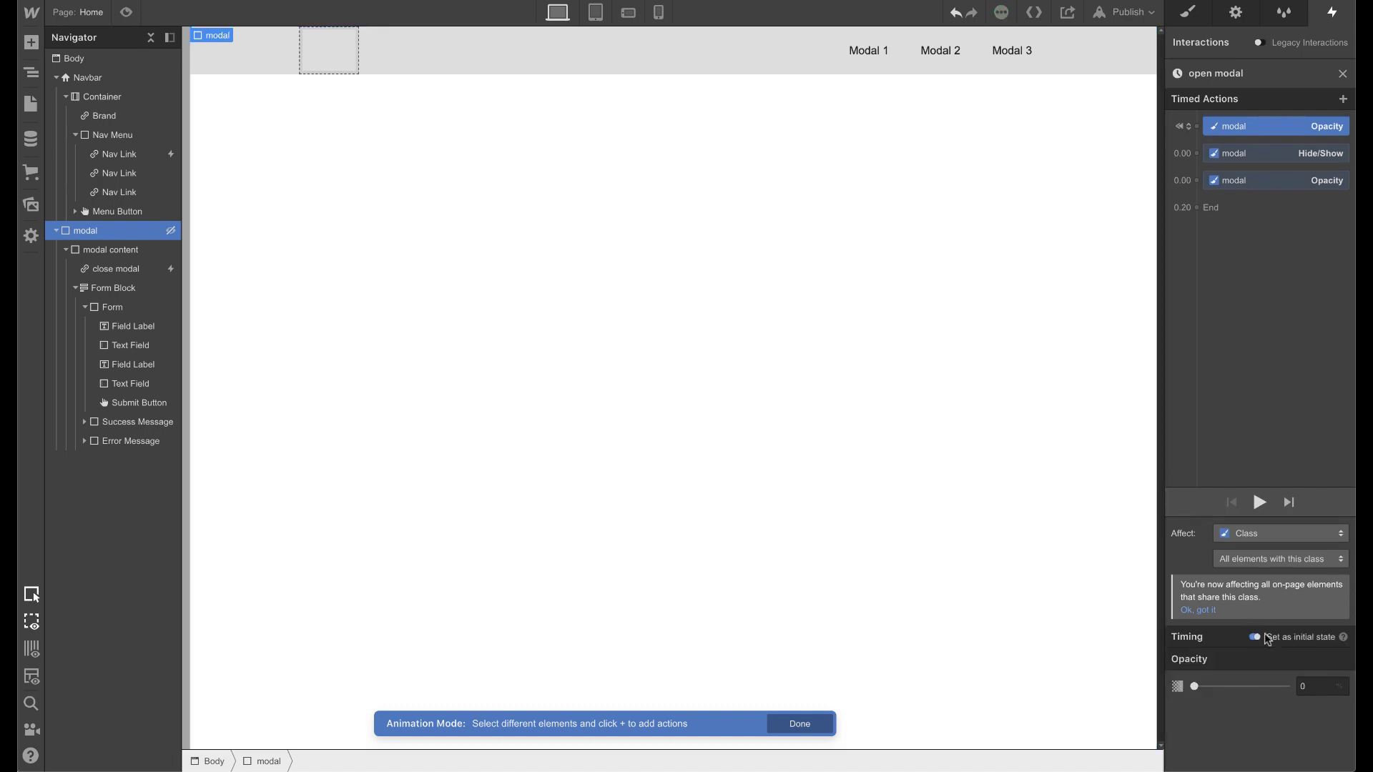
{"action": "left_click", "coordinate": [1258, 502]}
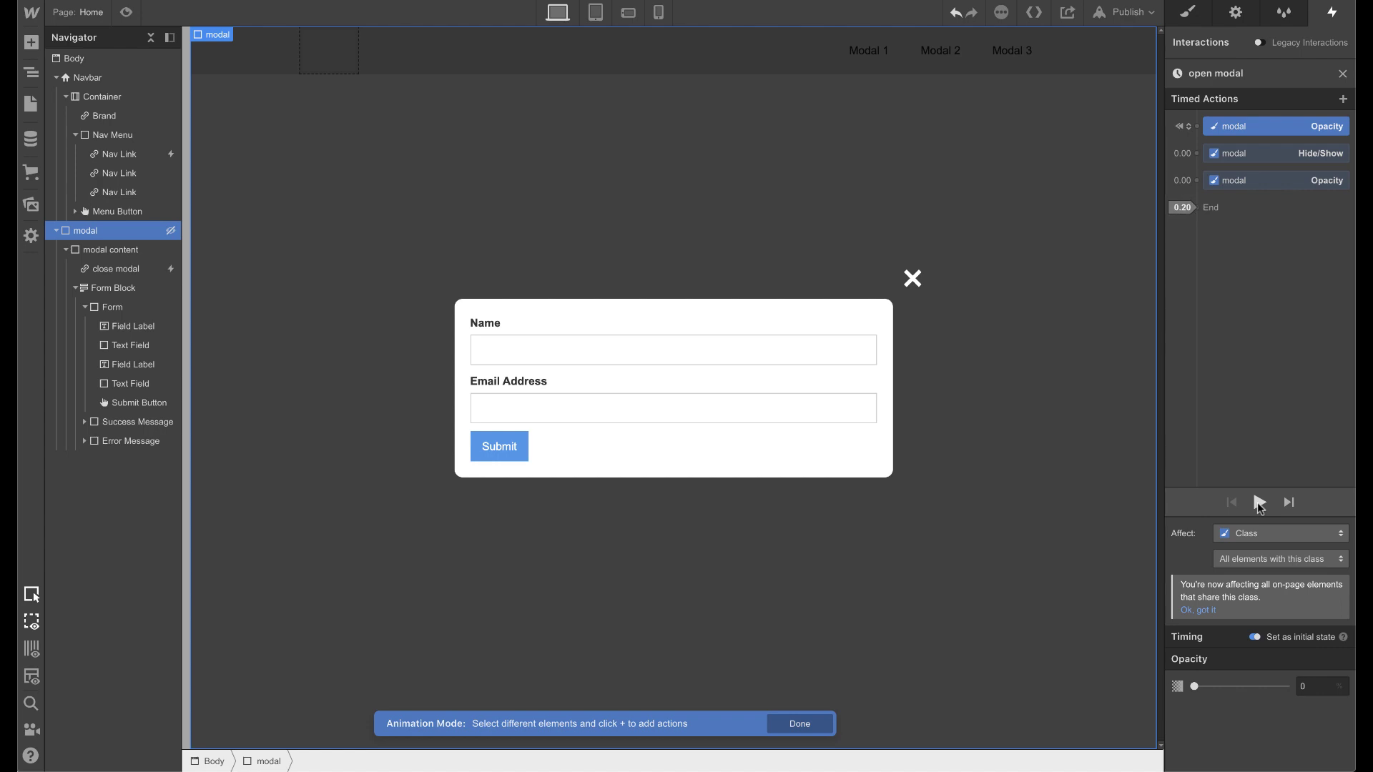
{"action": "left_click", "coordinate": [1257, 502]}
{"action": "left_click", "coordinate": [1265, 130]}
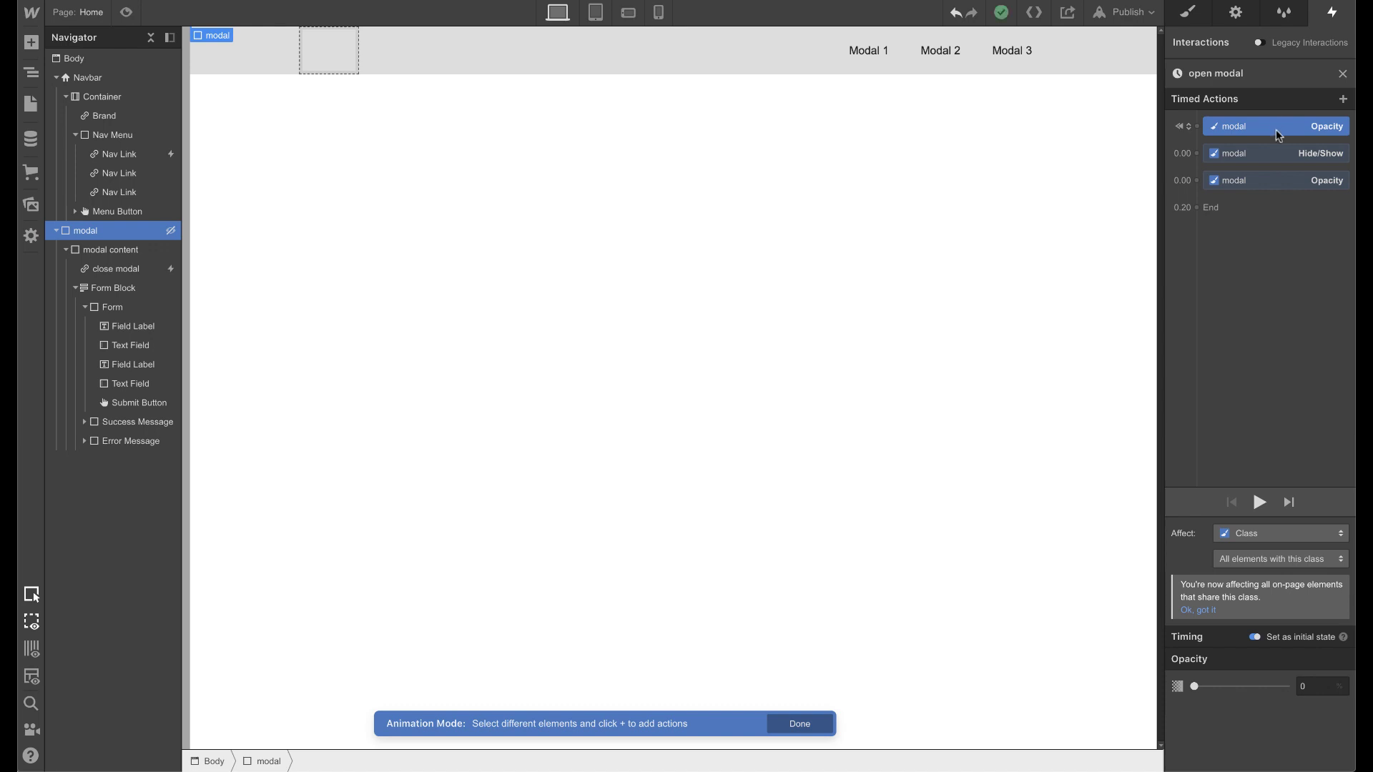
{"action": "key", "text": "Escape"}
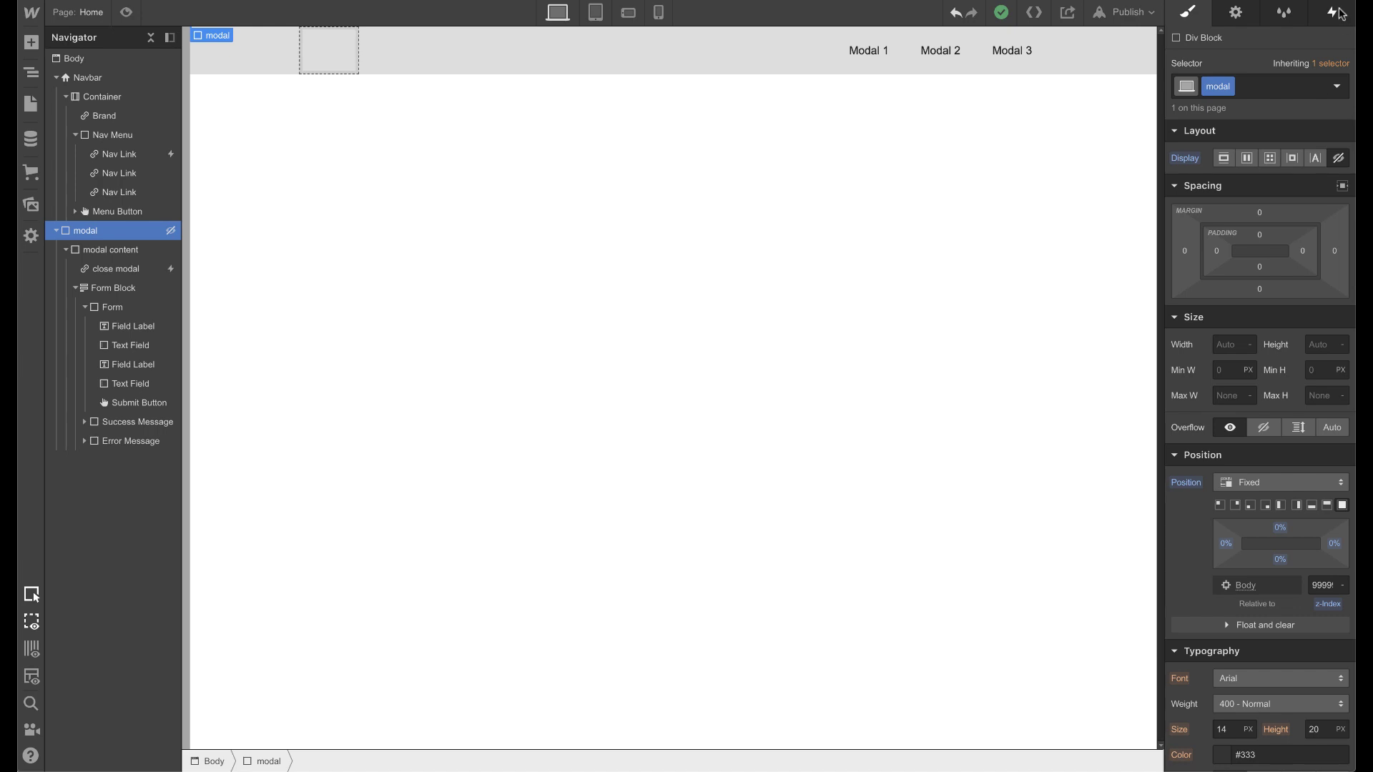
{"action": "left_click", "coordinate": [125, 154]}
{"action": "left_click", "coordinate": [1333, 12]}
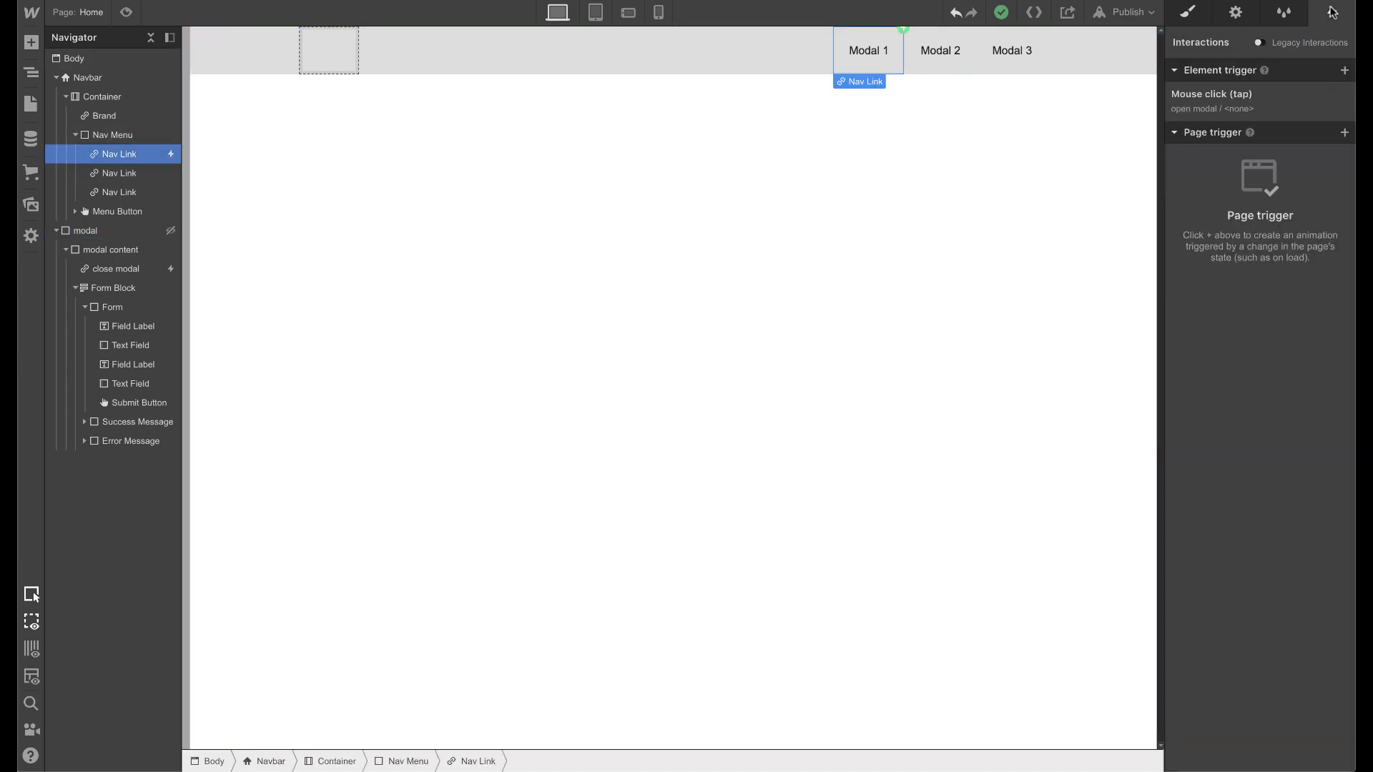
{"action": "left_click", "coordinate": [1229, 100]}
{"action": "left_click", "coordinate": [1229, 232]}
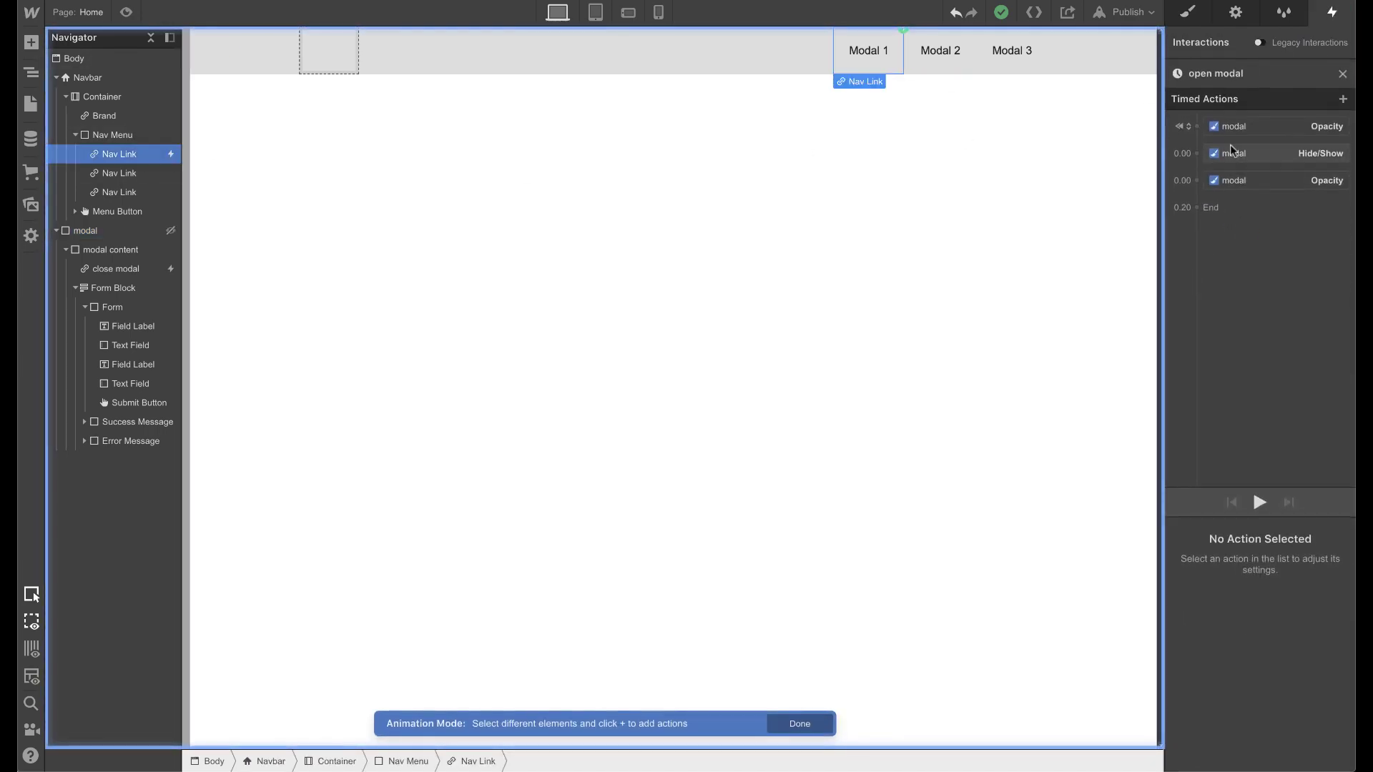
{"action": "left_click", "coordinate": [1254, 158]}
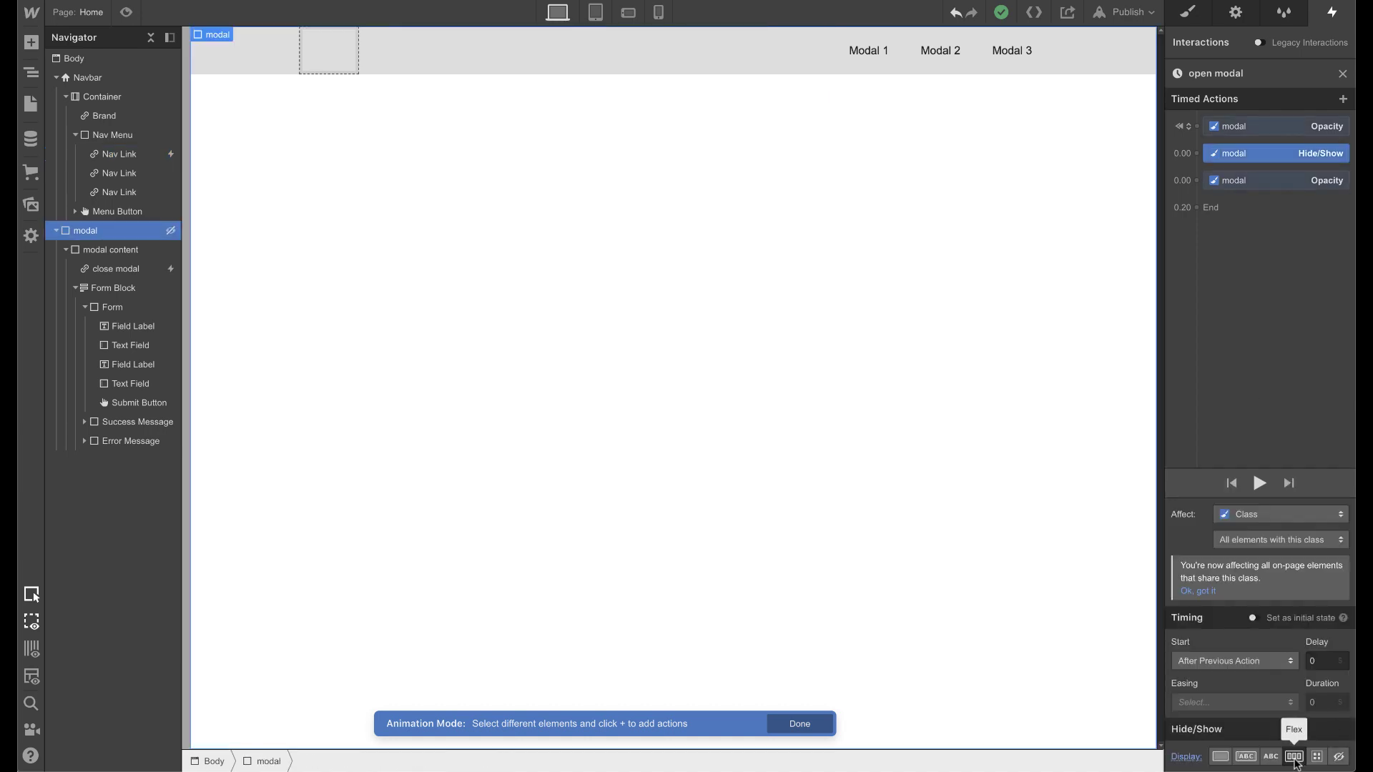
{"action": "left_click", "coordinate": [1255, 181]}
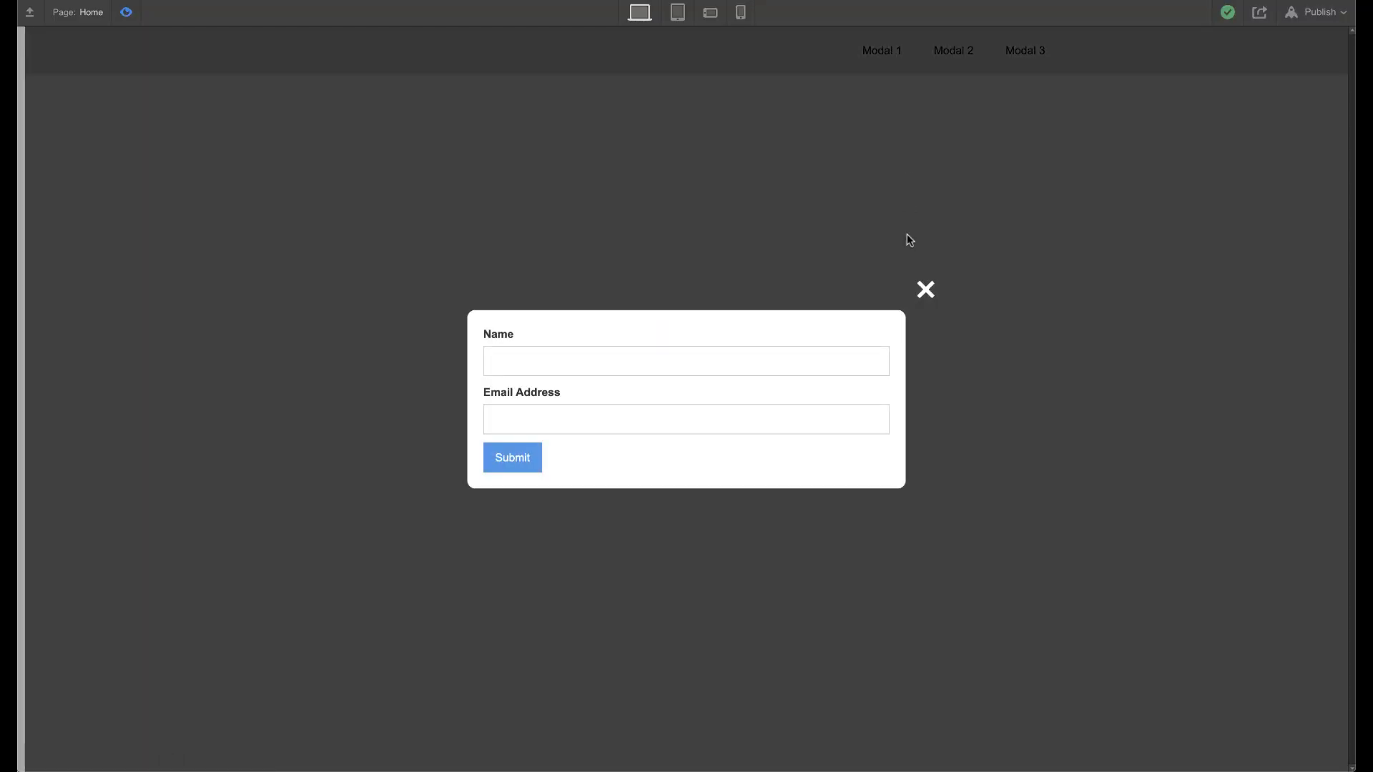
{"action": "left_click", "coordinate": [926, 287]}
{"action": "left_click", "coordinate": [880, 50]}
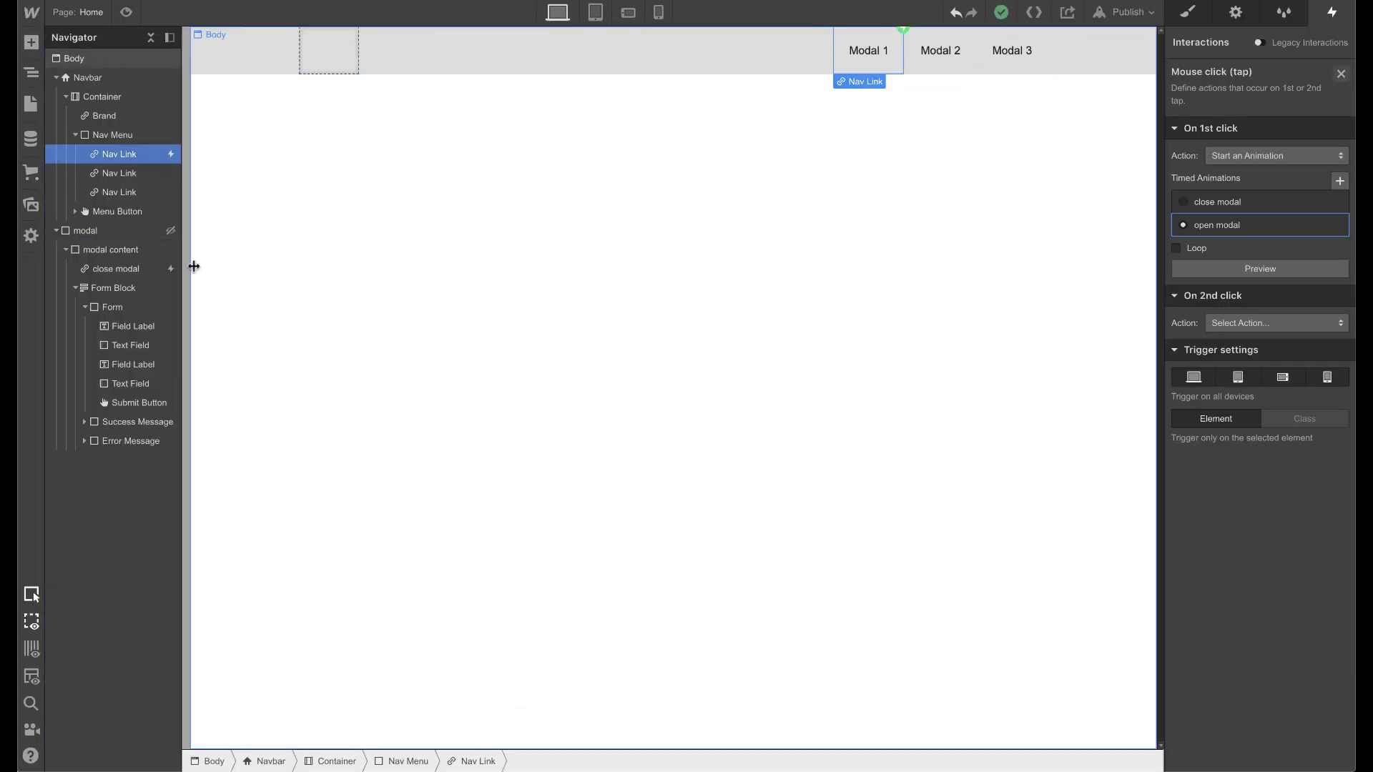
Make the modal visible on the canvas again and reselect the modal container
{"action": "left_click", "coordinate": [114, 232]}
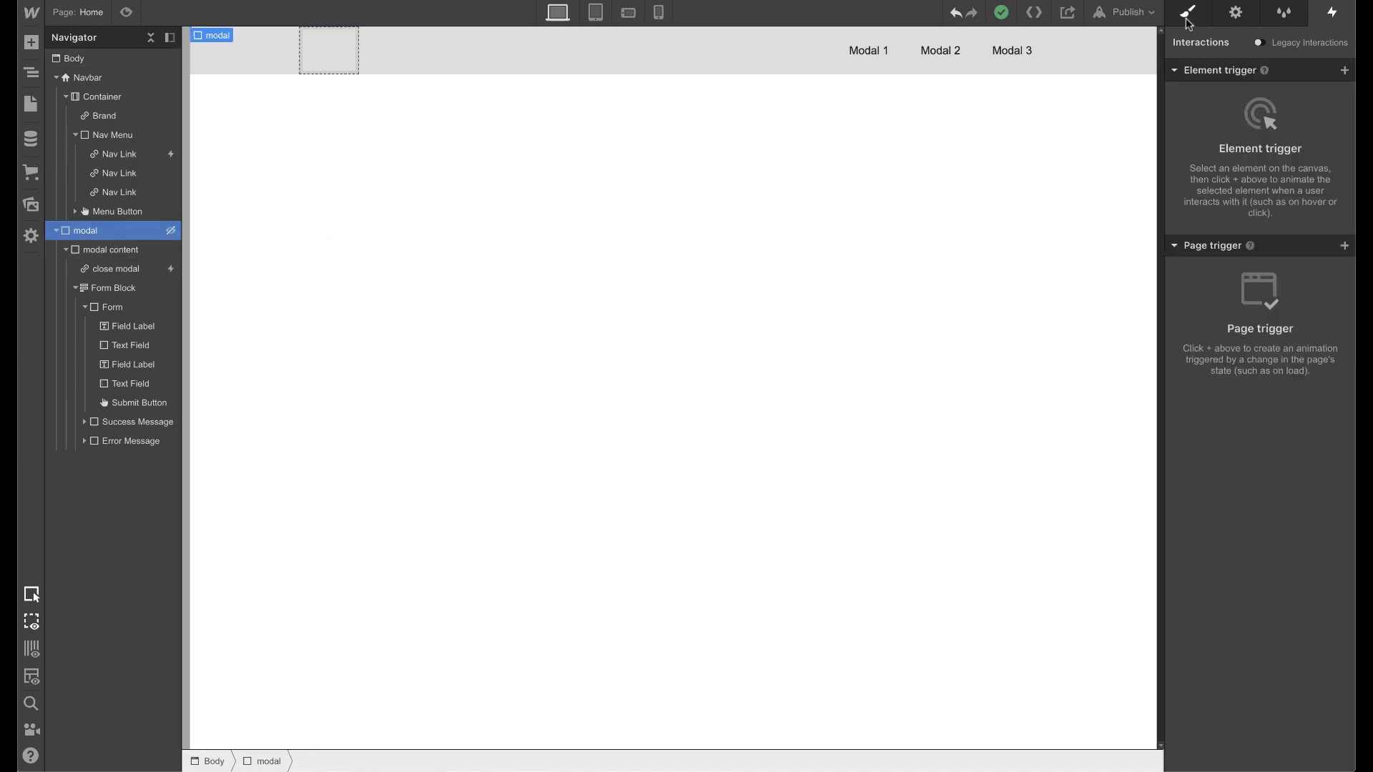
{"action": "left_click", "coordinate": [1188, 22]}
{"action": "left_click", "coordinate": [1248, 159]}
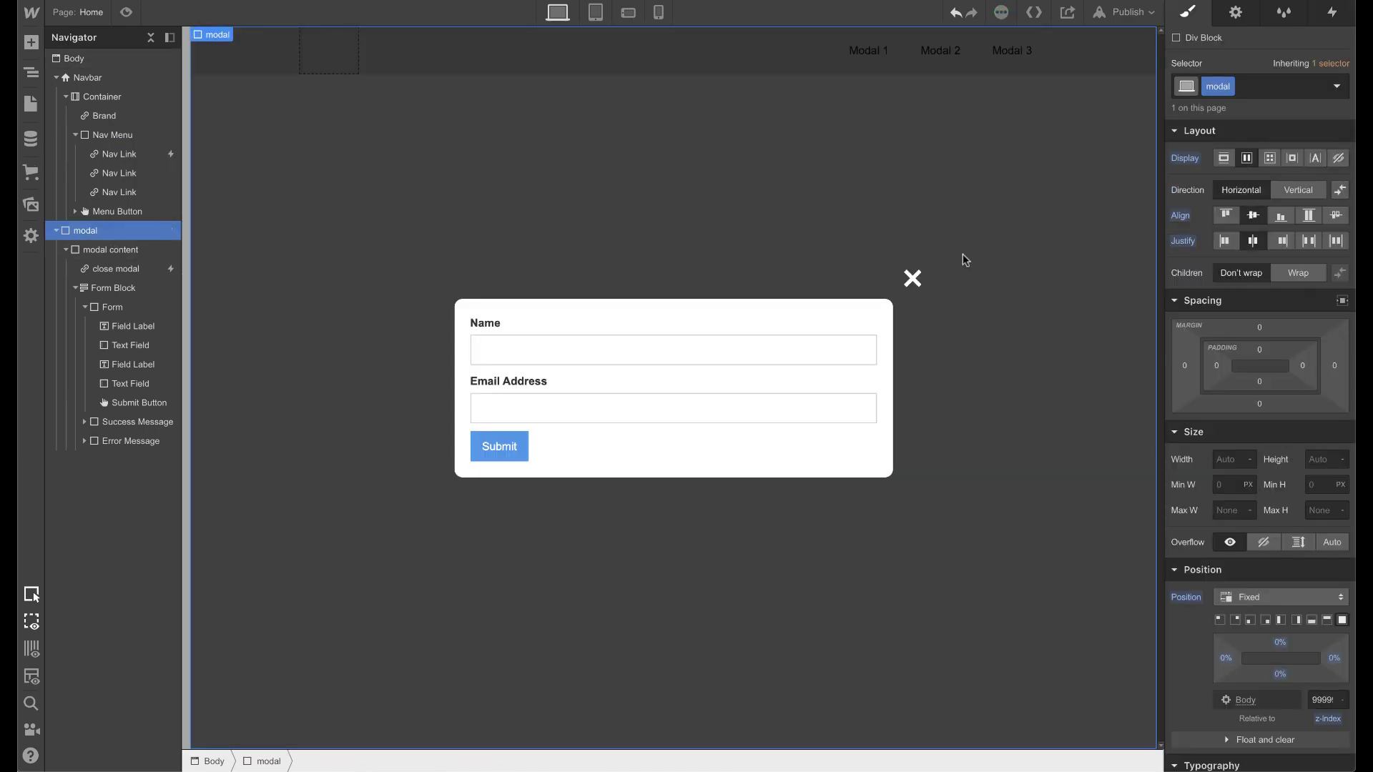
{"action": "left_click", "coordinate": [910, 285]}
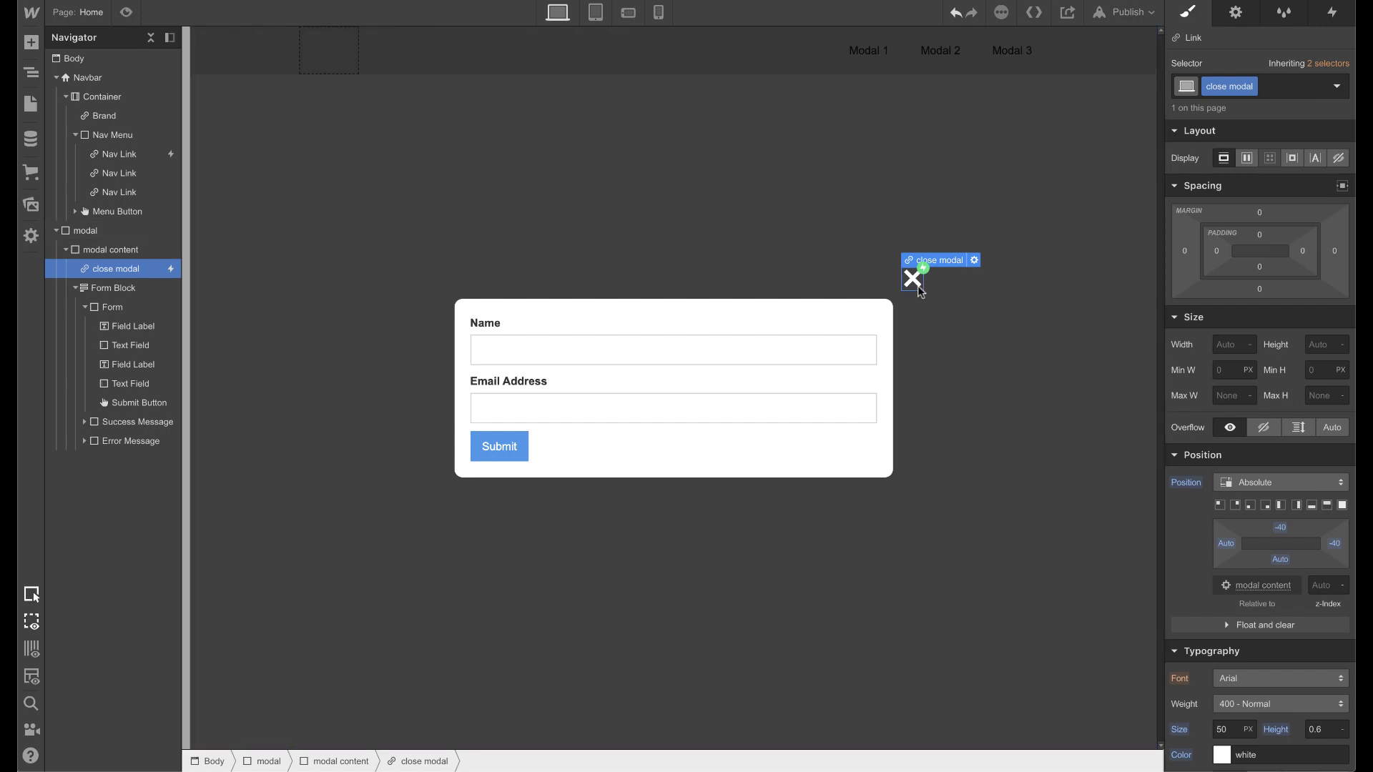
{"action": "left_click", "coordinate": [543, 157]}
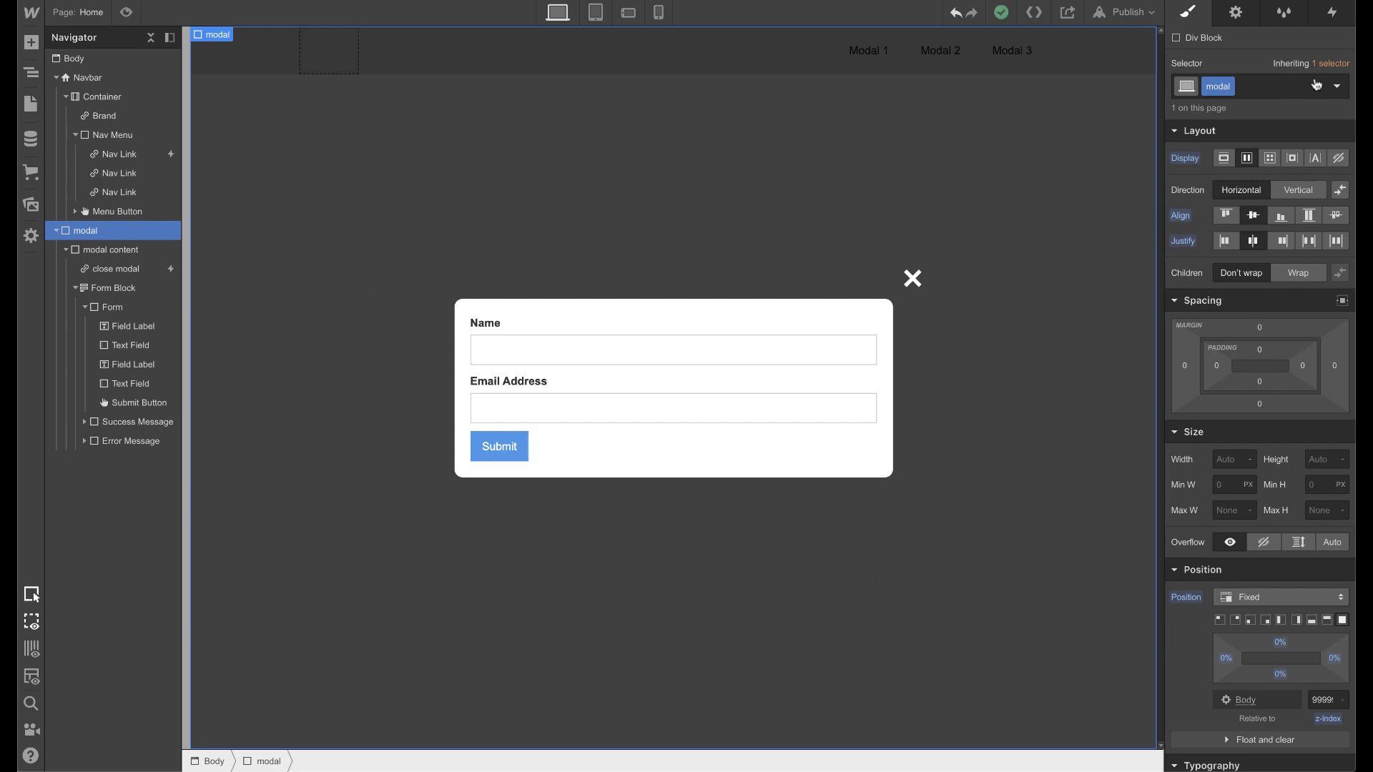
Add a Mouse click trigger to the modal for 'close modal', then delete that trigger
{"action": "left_click", "coordinate": [1331, 12]}
{"action": "left_click", "coordinate": [1347, 71]}
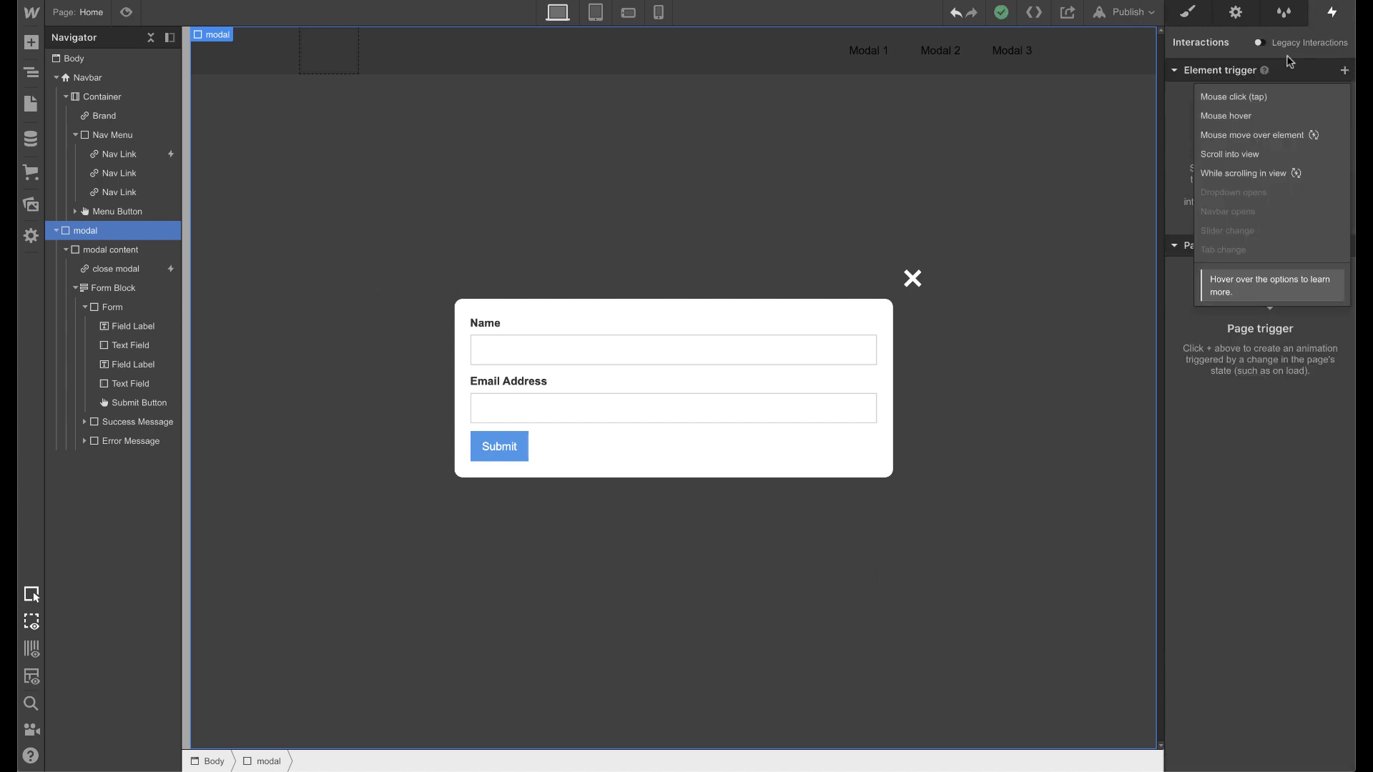
{"action": "left_click", "coordinate": [1248, 98]}
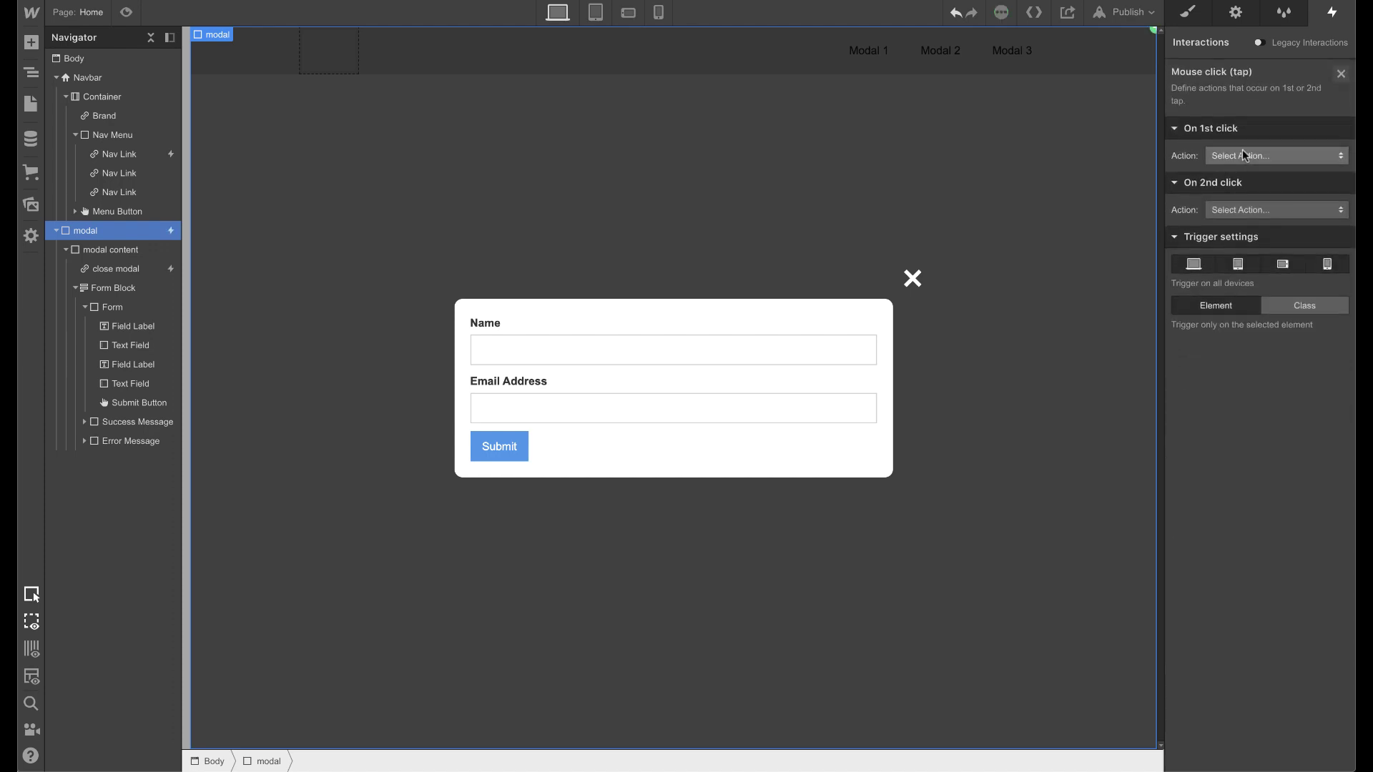
{"action": "left_click", "coordinate": [1243, 150]}
{"action": "left_click", "coordinate": [1239, 192]}
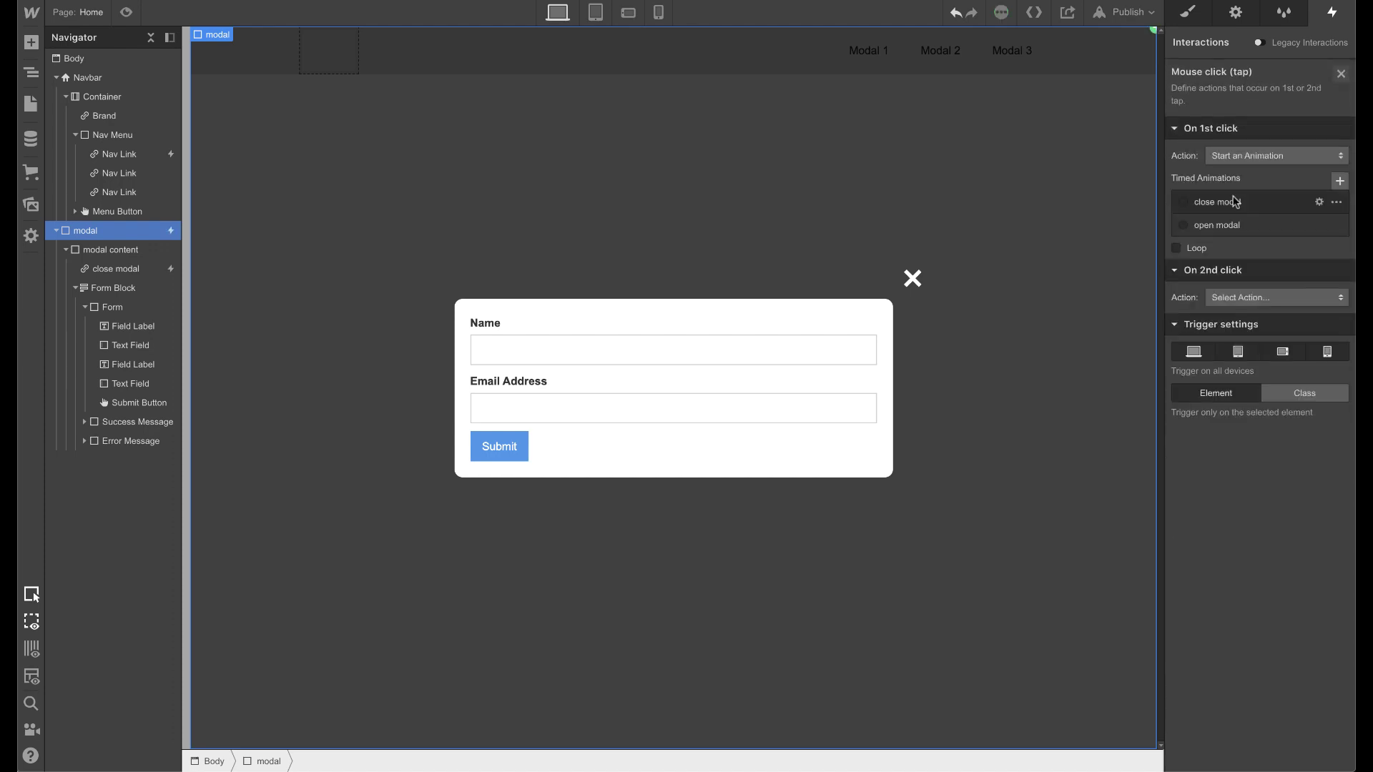
{"action": "left_click", "coordinate": [1226, 205]}
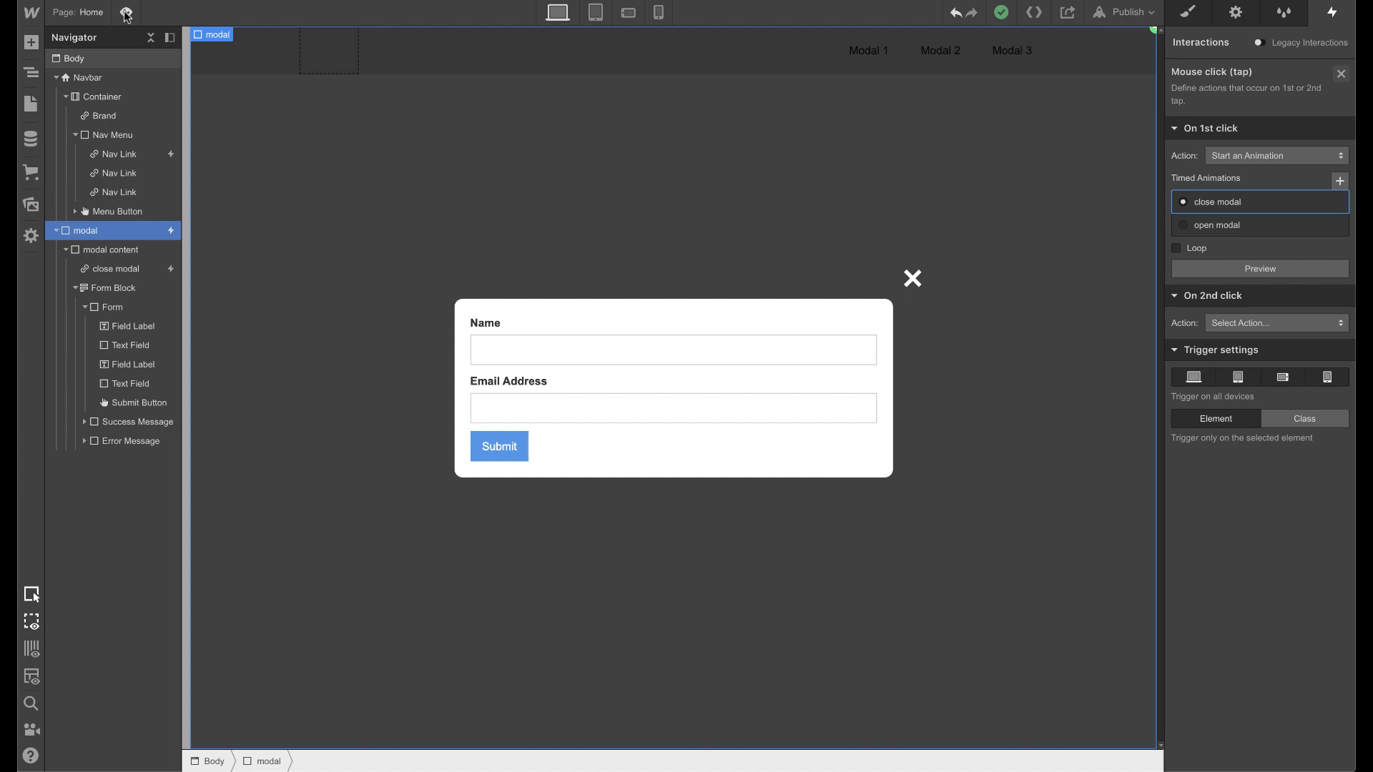
{"action": "left_click", "coordinate": [1339, 181]}
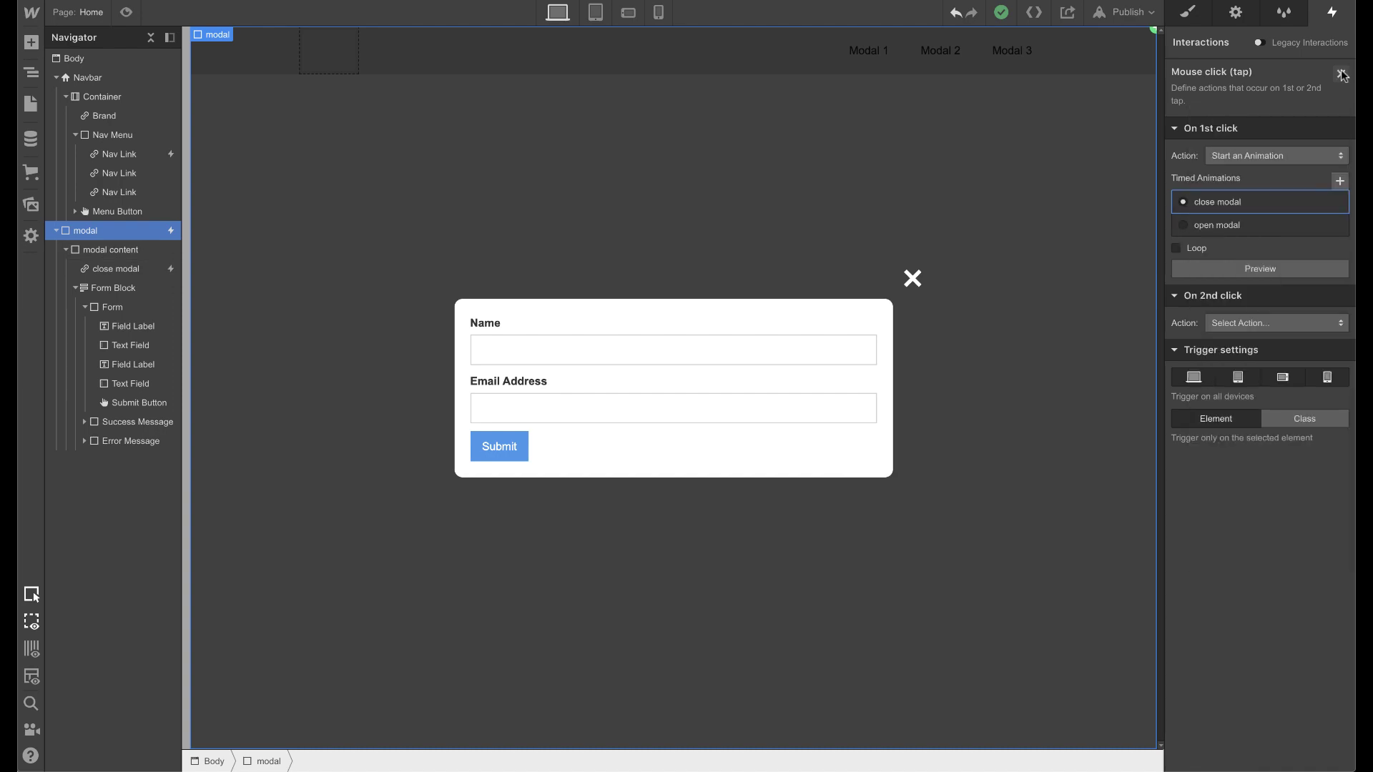
{"action": "left_click", "coordinate": [1341, 73]}
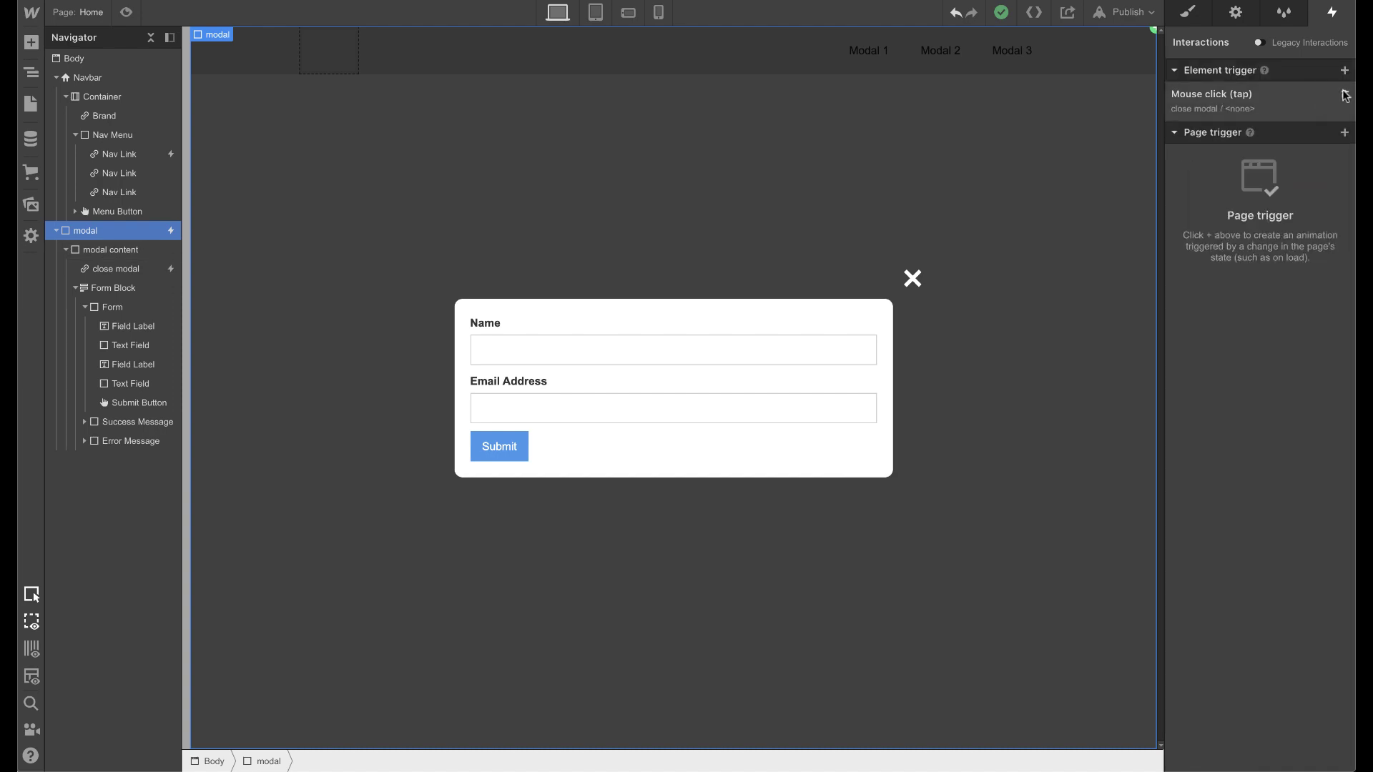
{"action": "left_click", "coordinate": [1344, 95]}
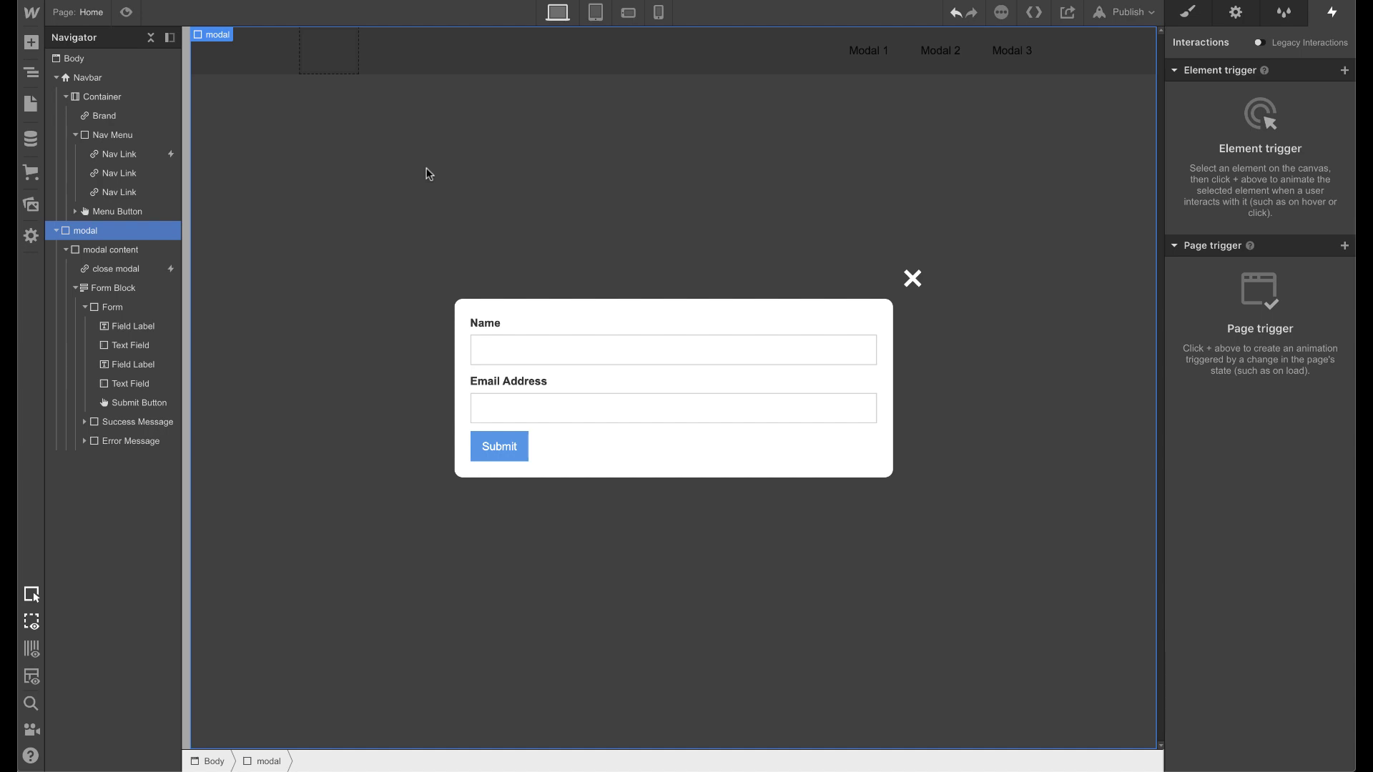
Drag a new Div Block from the Add Elements panel into the modal
{"action": "key", "text": "a"}
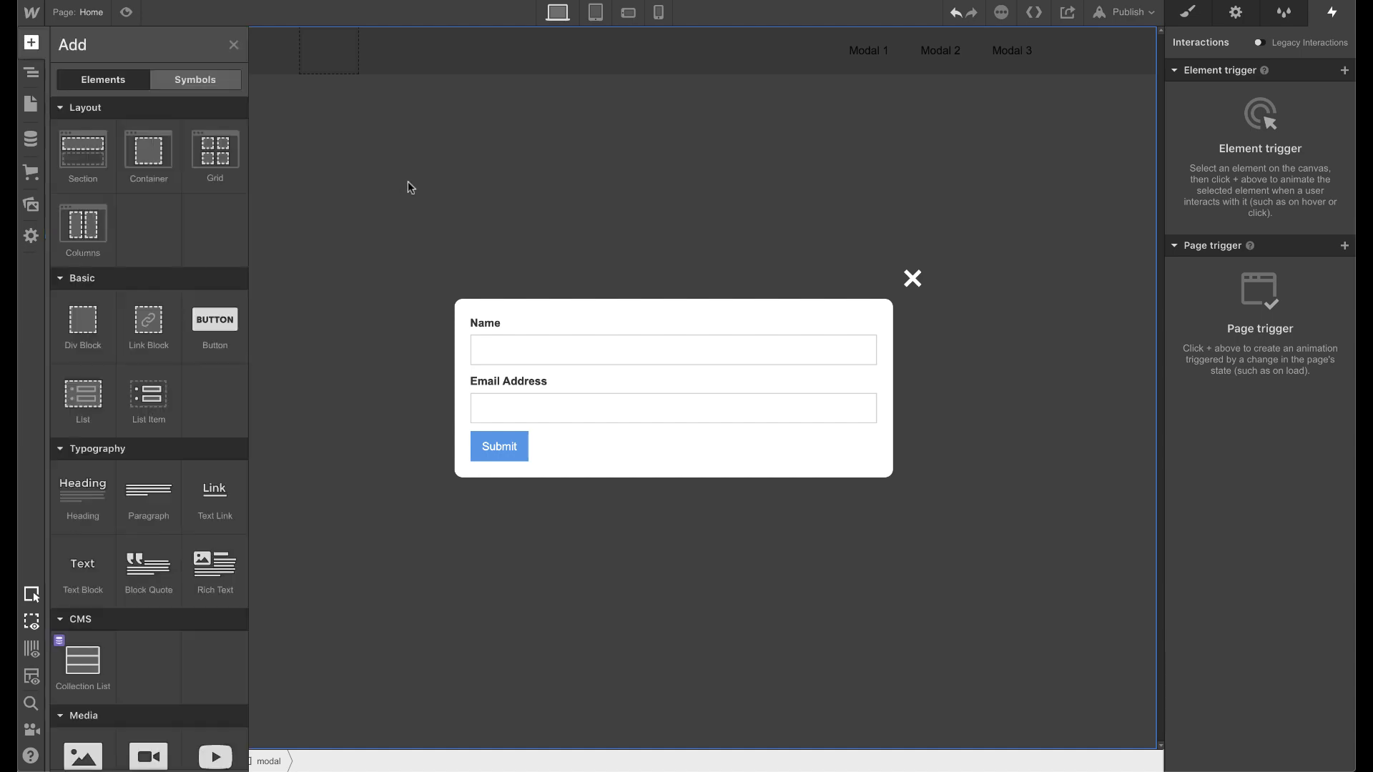
{"action": "key", "text": "z"}
{"action": "key", "text": "a"}
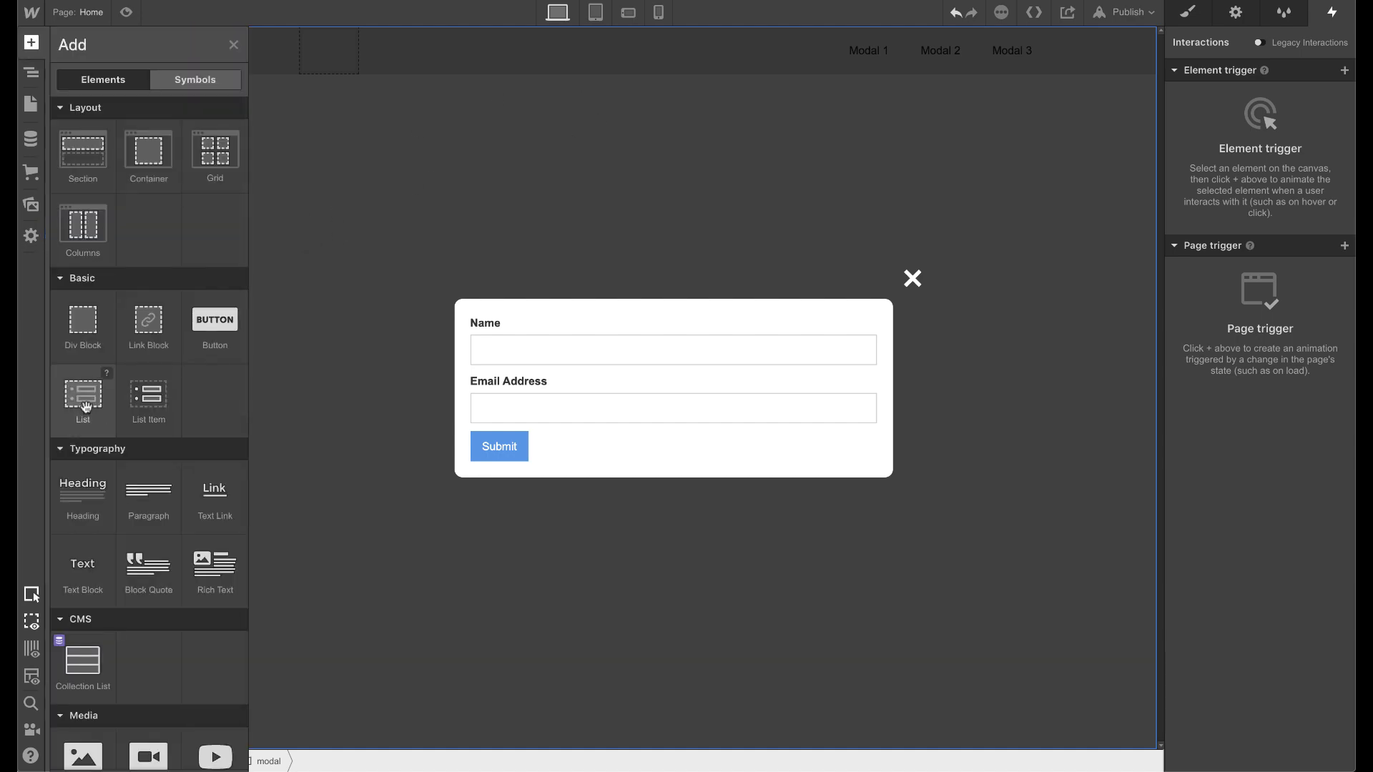
{"action": "left_click_drag", "start_coordinate": [83, 324], "coordinate": [430, 143]}
{"action": "left_click", "coordinate": [1197, 23]}
Give the new div the class 'close modal bg'
{"action": "left_click", "coordinate": [1251, 89]}
{"action": "type", "text": "close bg"}
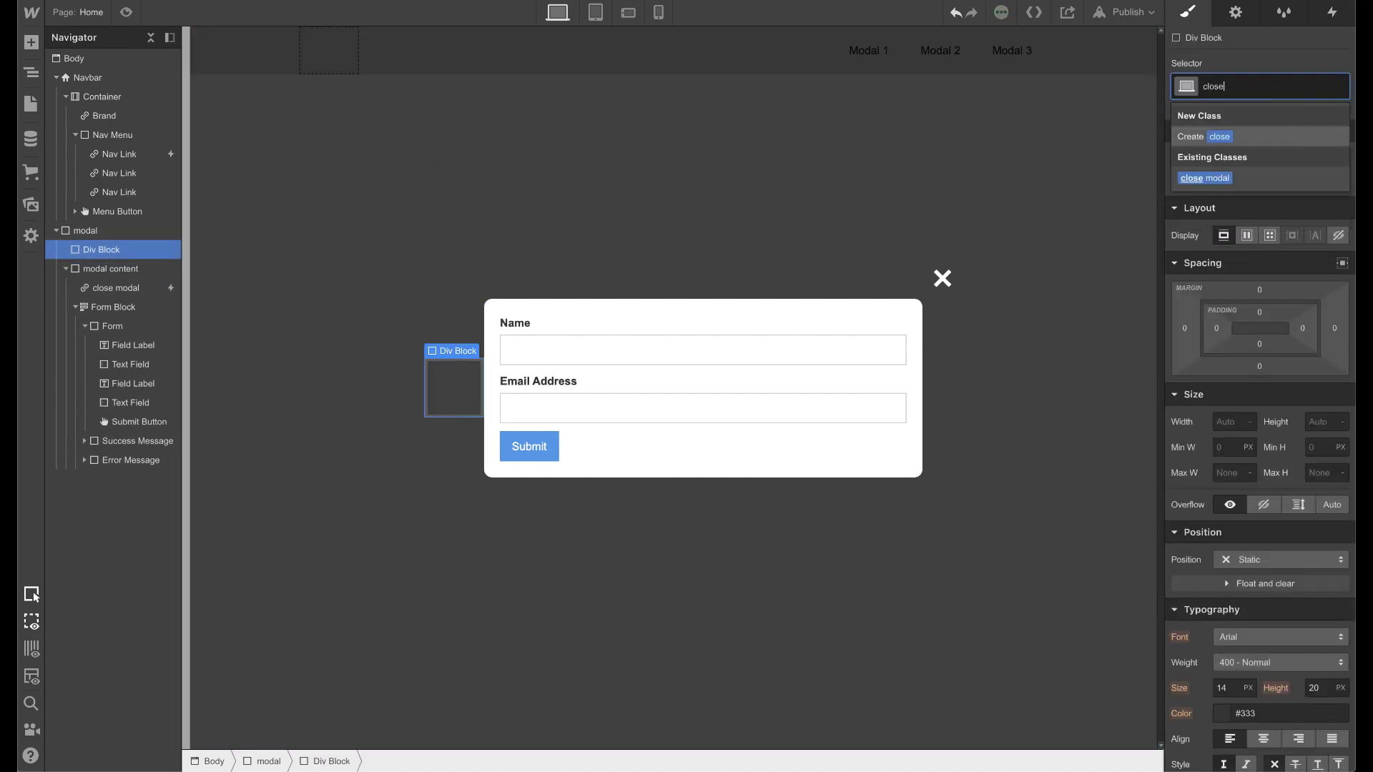
{"action": "key", "text": "Return"}
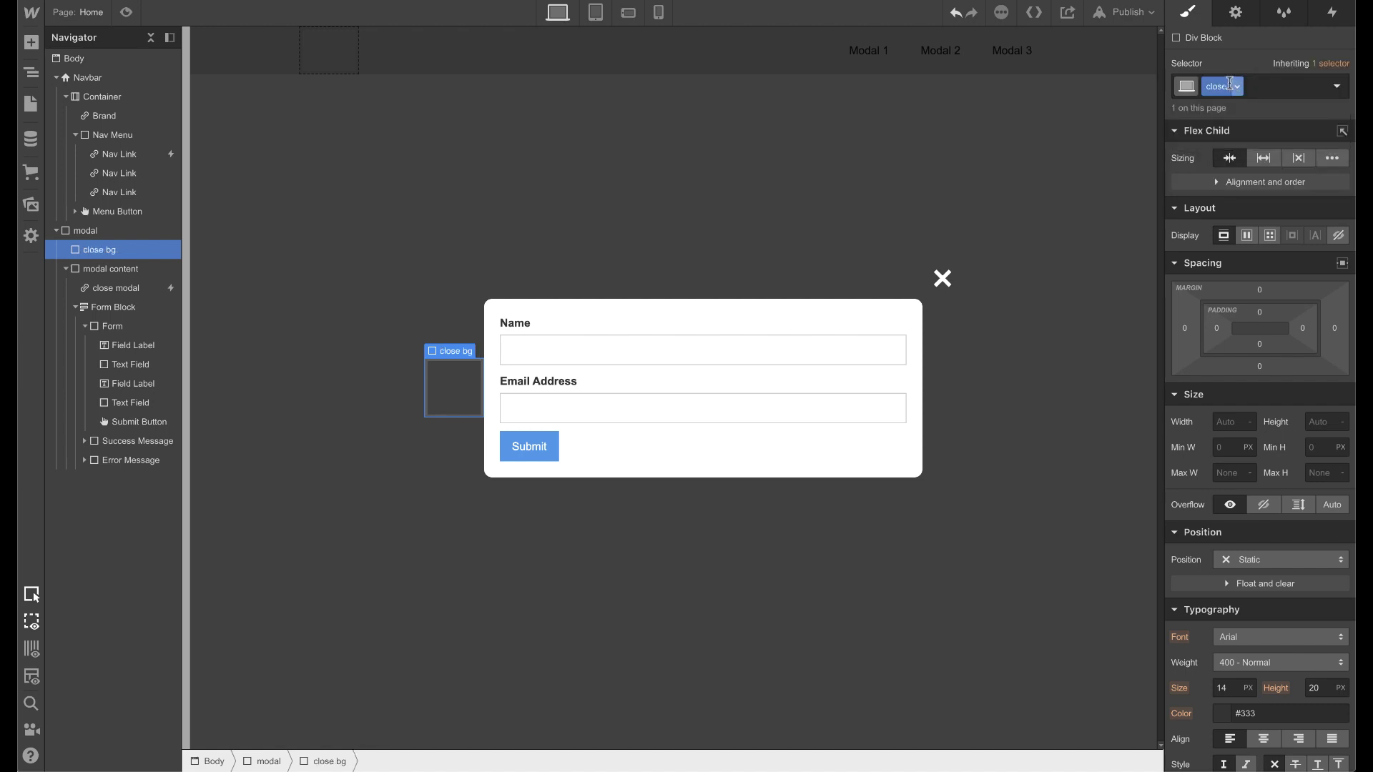
{"action": "left_click", "coordinate": [1230, 86]}
{"action": "left_click", "coordinate": [1225, 86]}
{"action": "type", "text": "modal"}
{"action": "key", "text": "Return"}
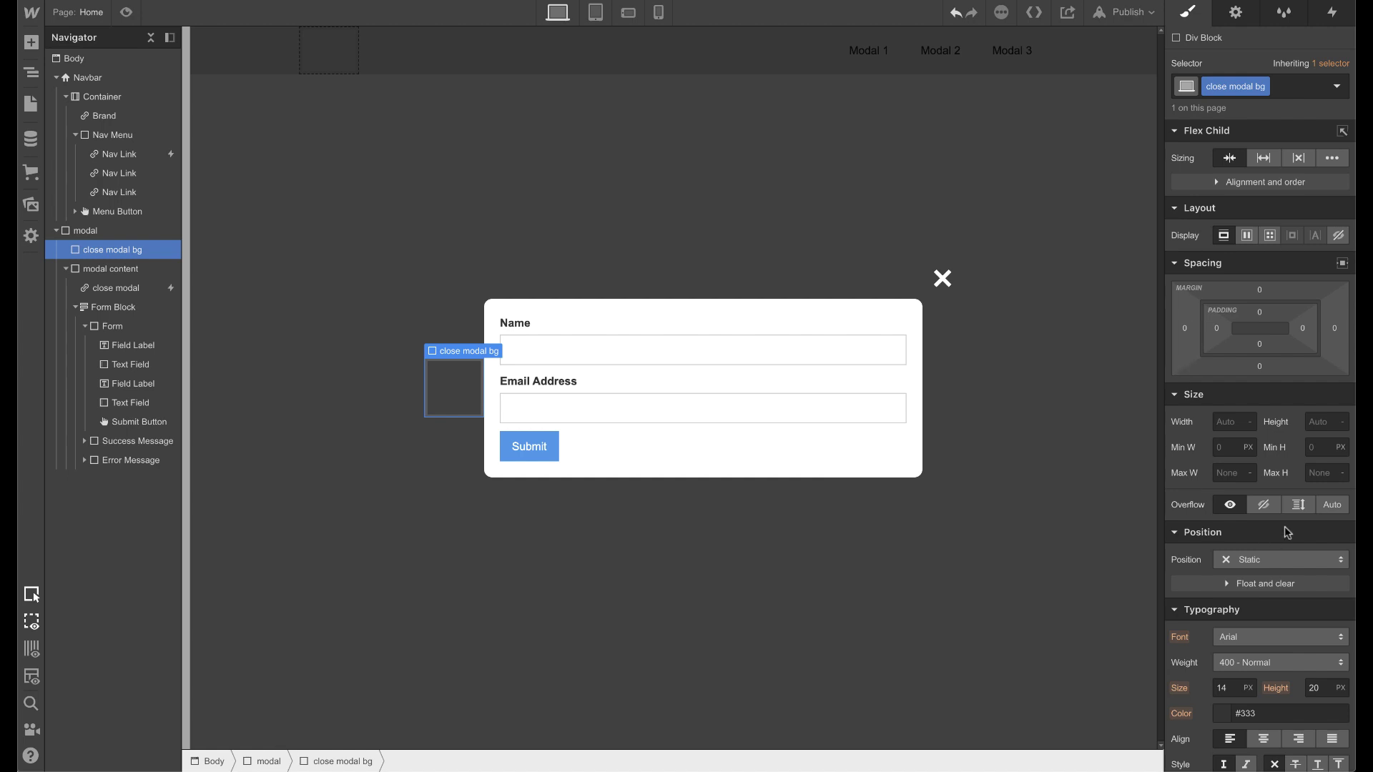
Set the div to Absolute position with the full-size preset
{"action": "scroll", "coordinate": [1288, 533], "scroll_direction": "down", "scroll_amount": 2}
{"action": "left_click", "coordinate": [1266, 467]}
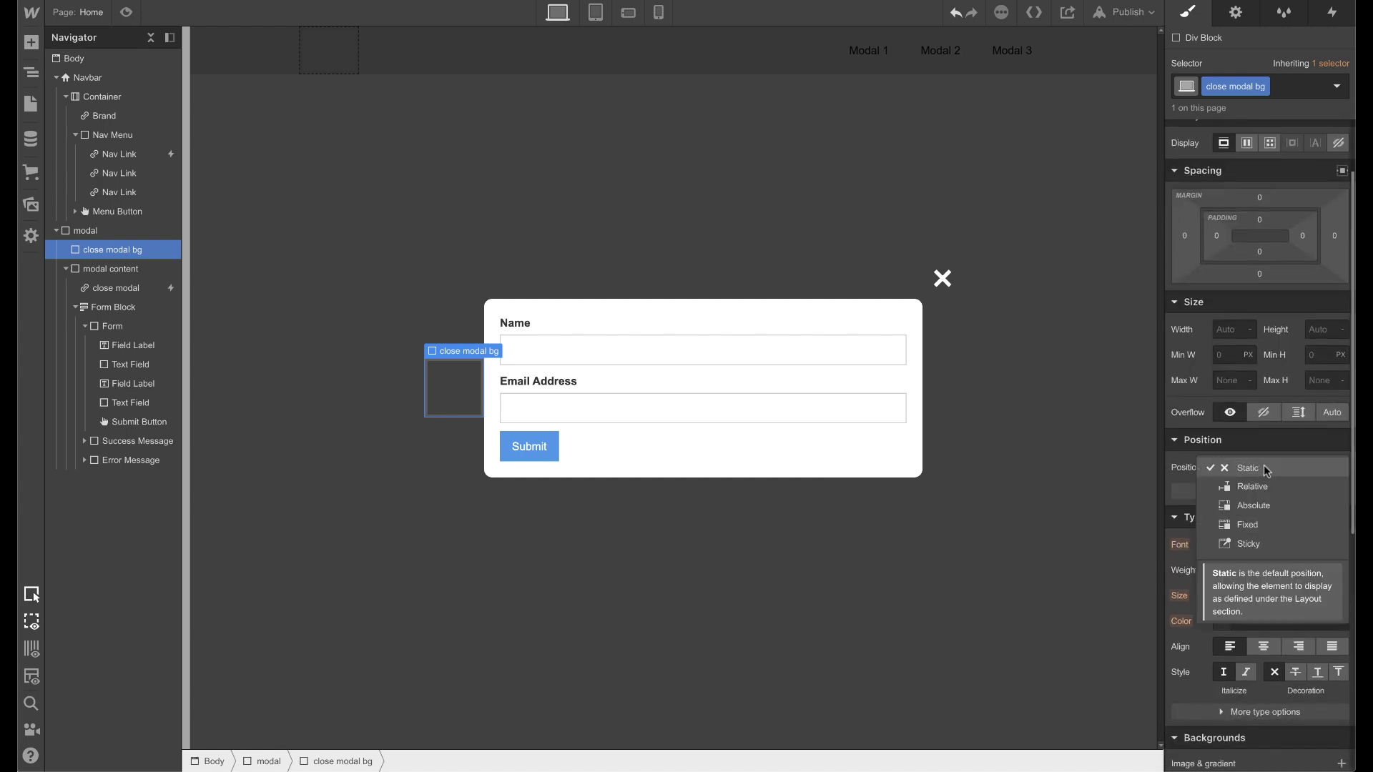
{"action": "left_click", "coordinate": [1267, 506]}
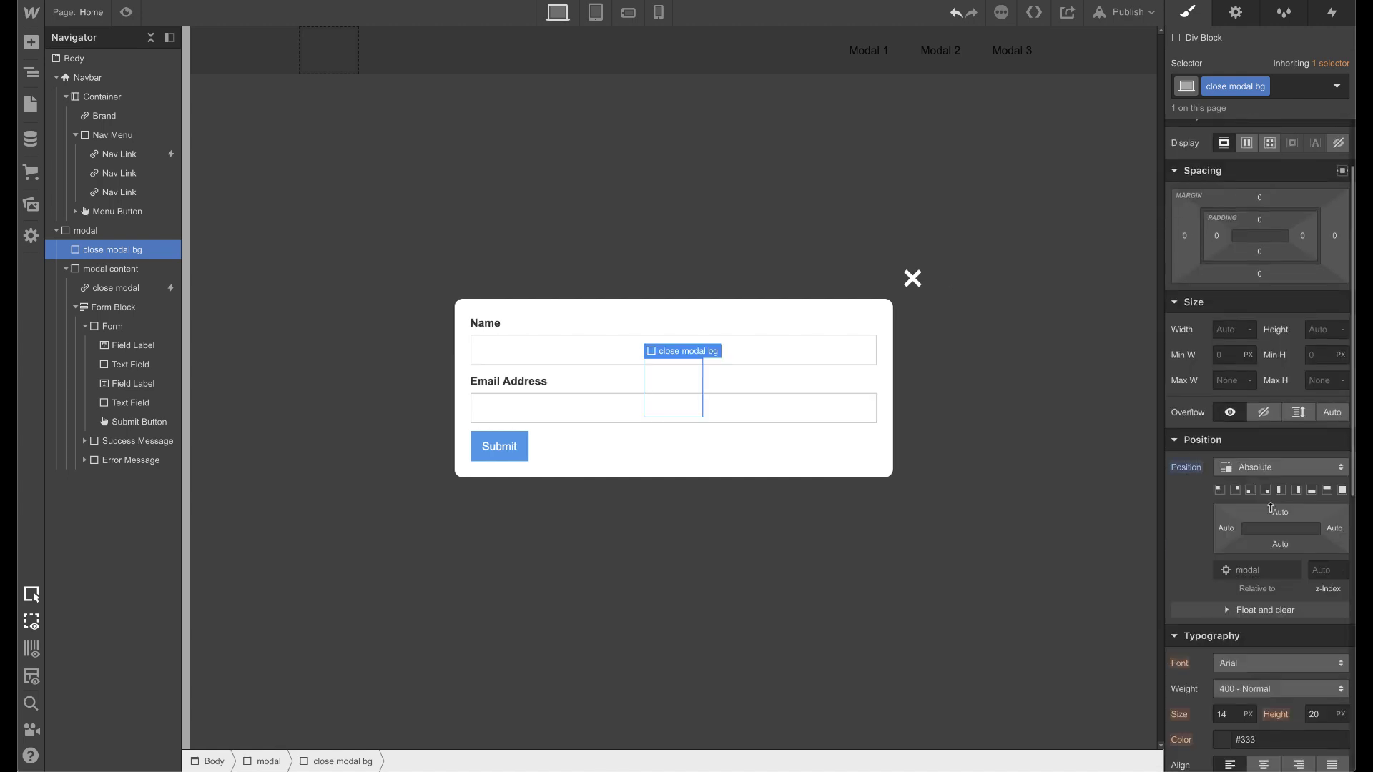
{"action": "left_click", "coordinate": [1342, 492]}
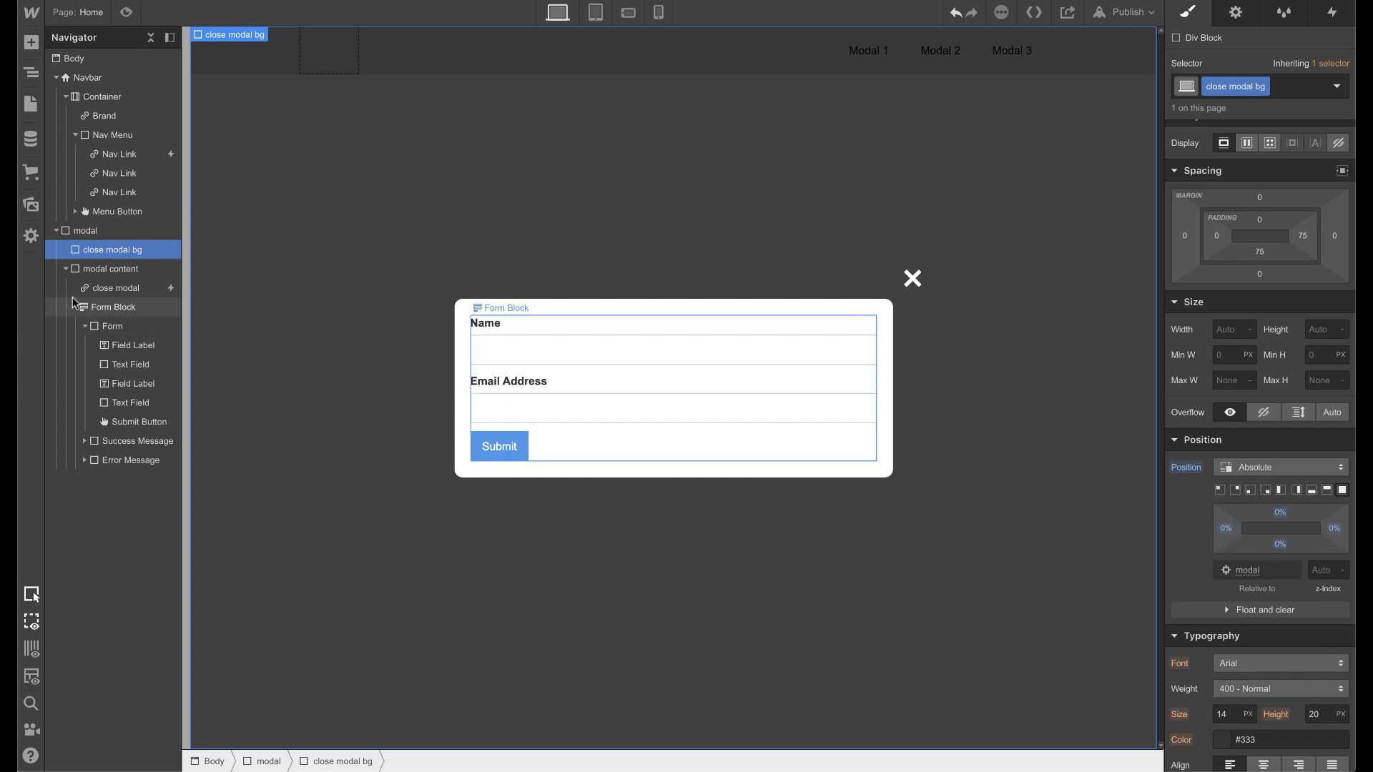
Set the modal content block's z-index to 1, then reselect the close modal bg div and × link
{"action": "left_click", "coordinate": [118, 272]}
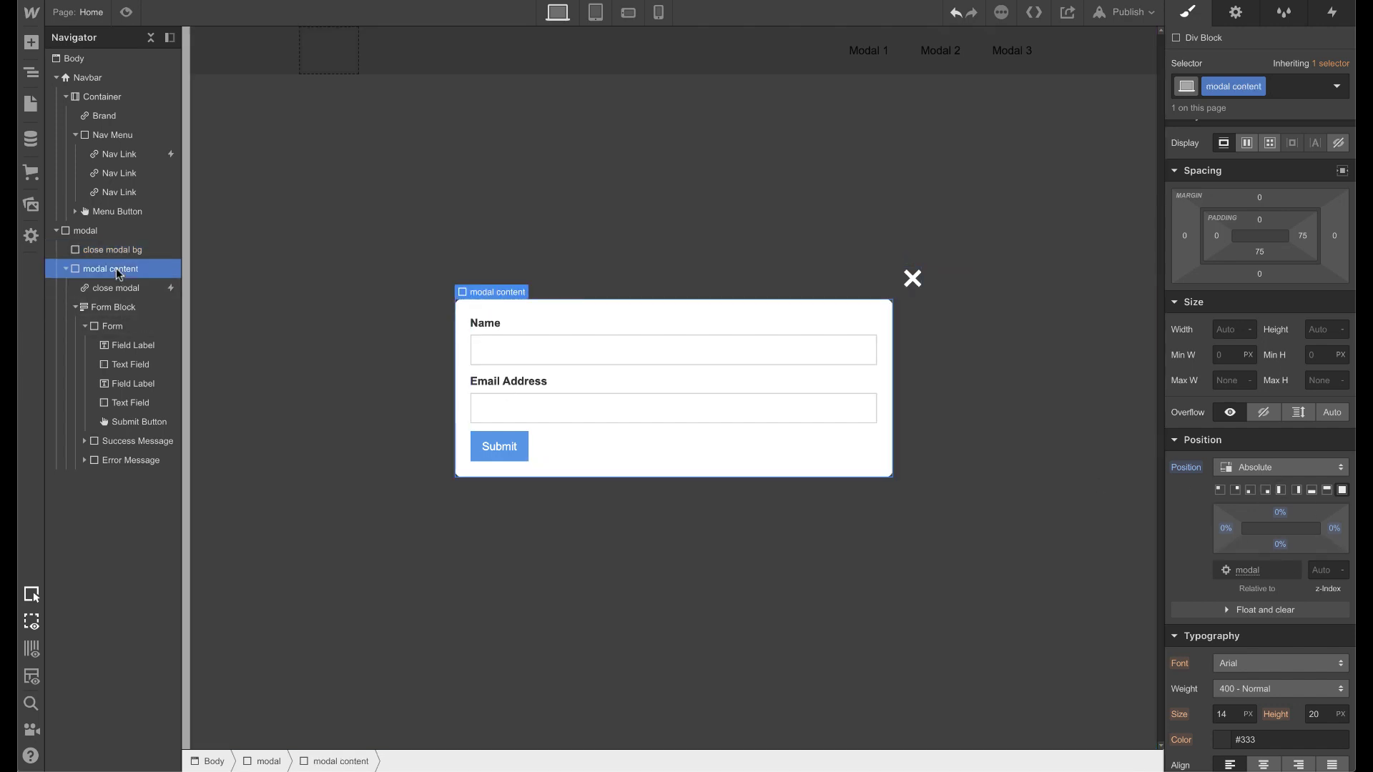
{"action": "left_click", "coordinate": [1319, 548]}
{"action": "type", "text": "1"}
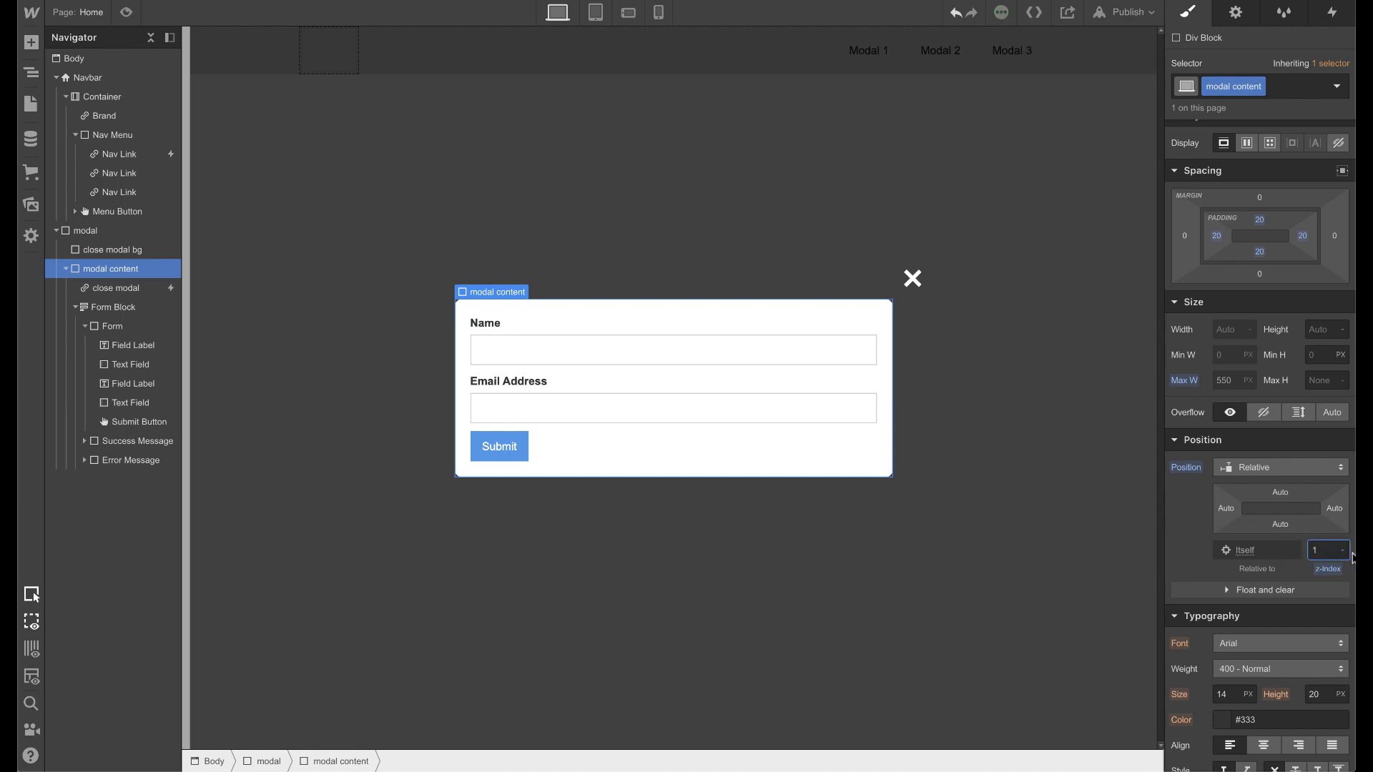
{"action": "left_click", "coordinate": [143, 252]}
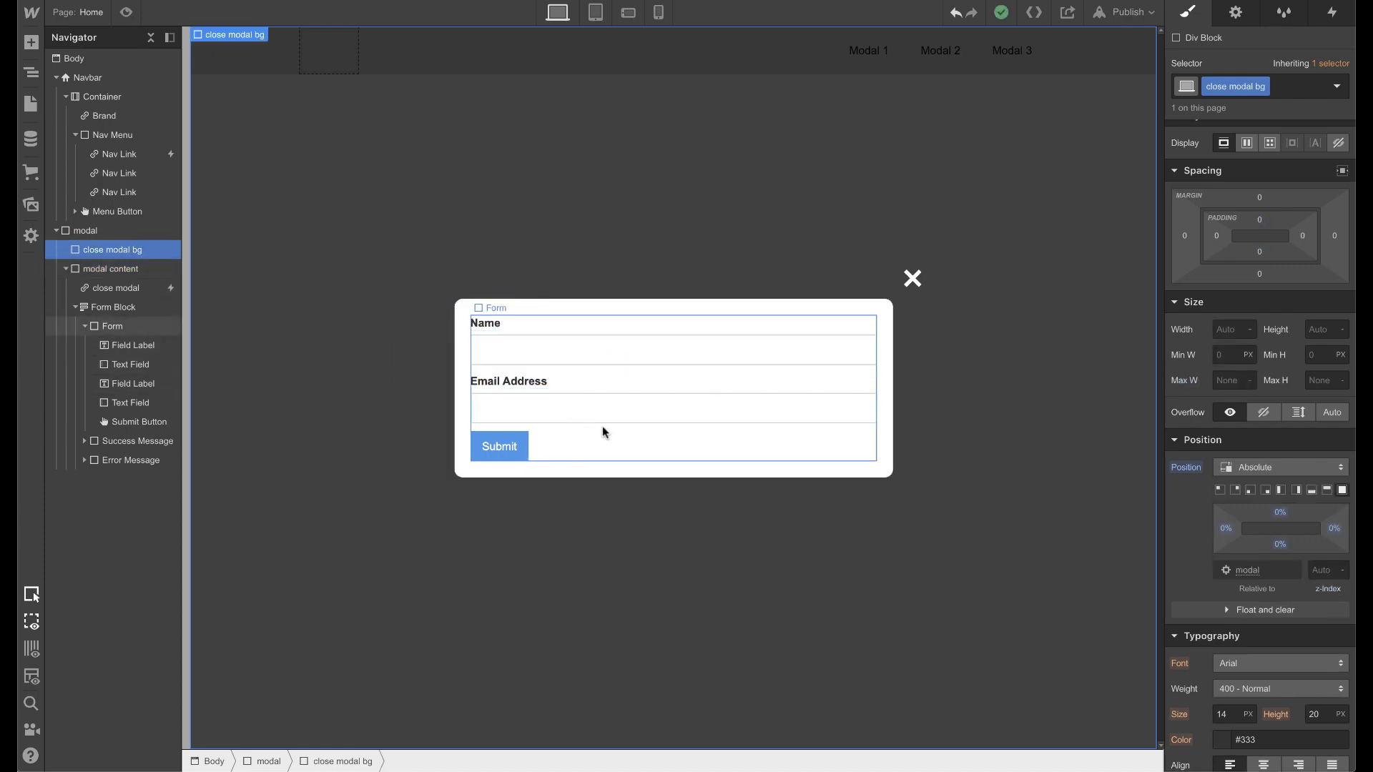
{"action": "left_click", "coordinate": [913, 279]}
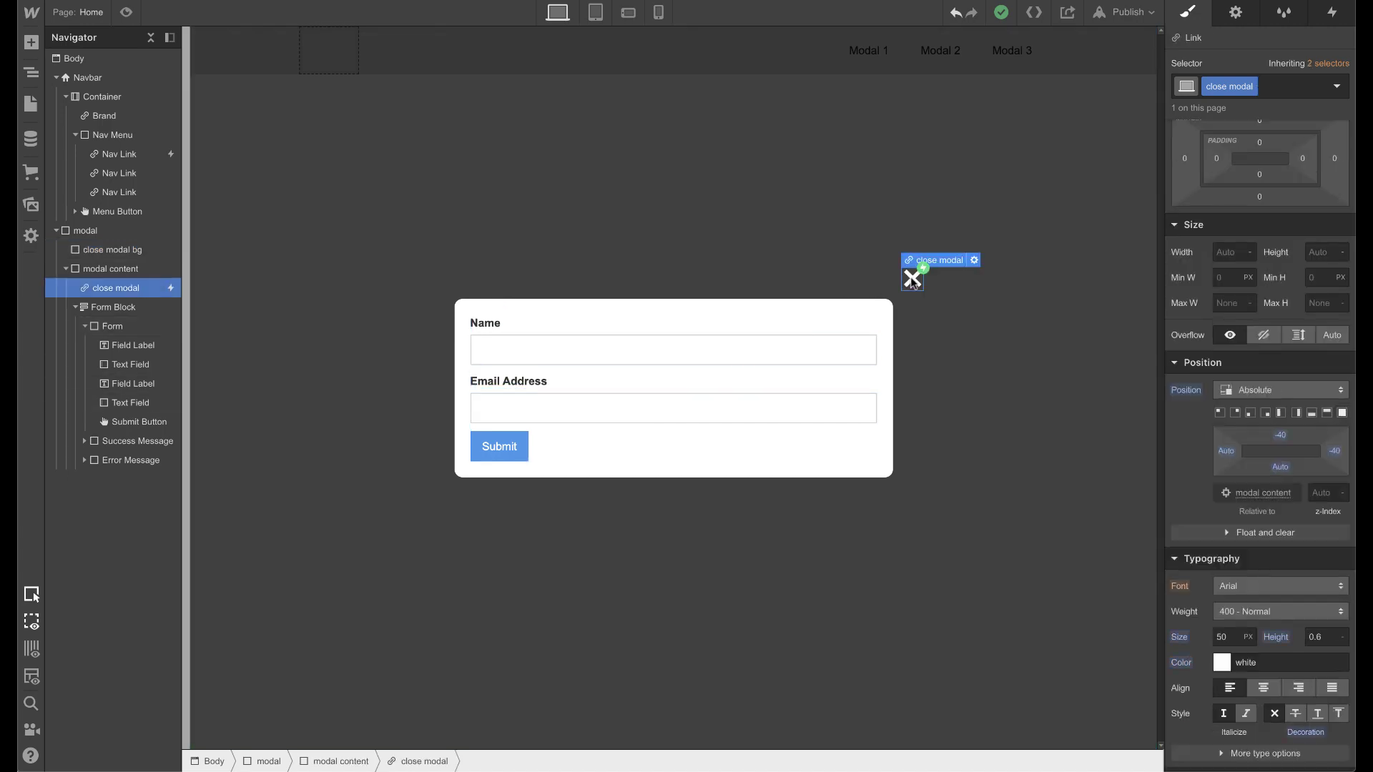
Give the close modal bg div a Mouse click trigger that starts the 'close modal' animation
{"action": "left_click", "coordinate": [143, 250]}
{"action": "left_click", "coordinate": [1332, 13]}
{"action": "left_click", "coordinate": [1345, 70]}
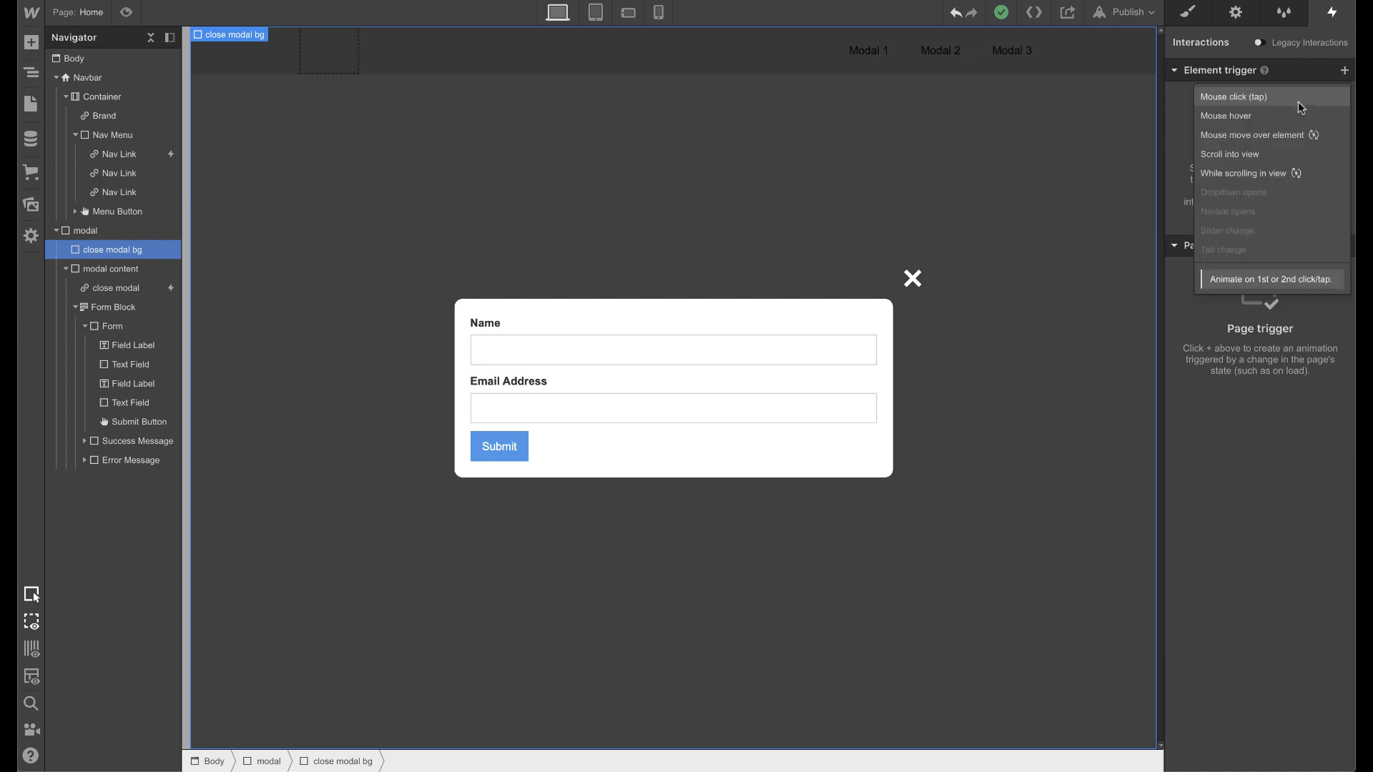
{"action": "left_click", "coordinate": [1286, 98]}
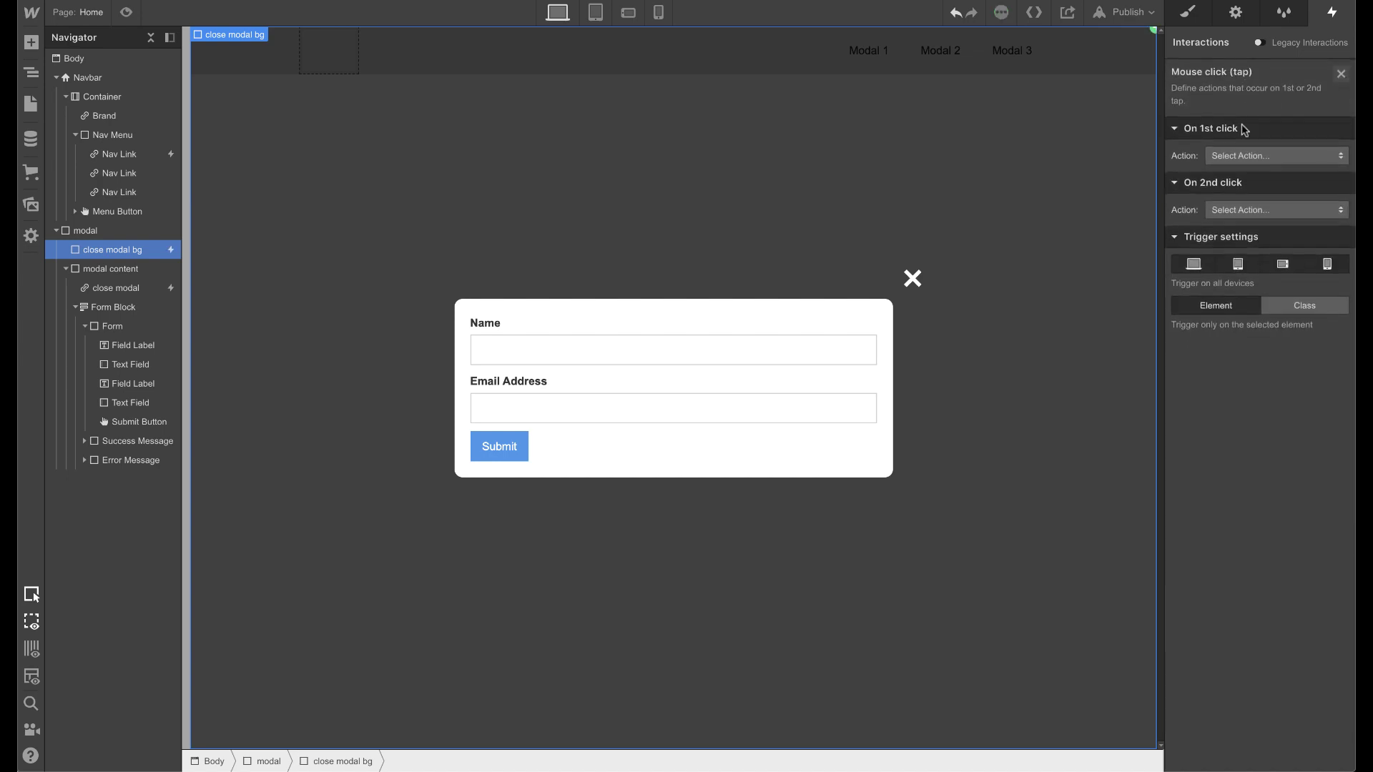
{"action": "left_click", "coordinate": [1244, 154]}
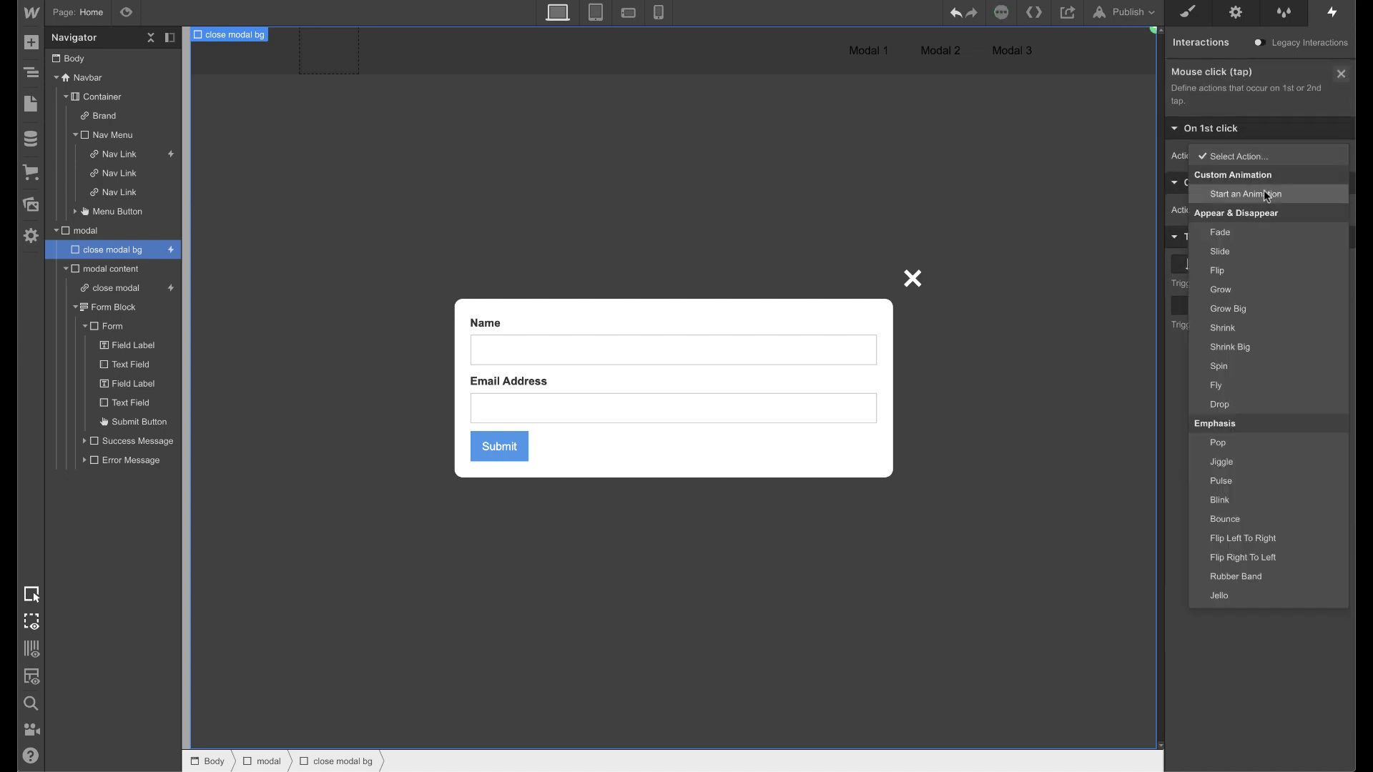
{"action": "left_click", "coordinate": [1266, 195]}
{"action": "left_click", "coordinate": [1226, 203]}
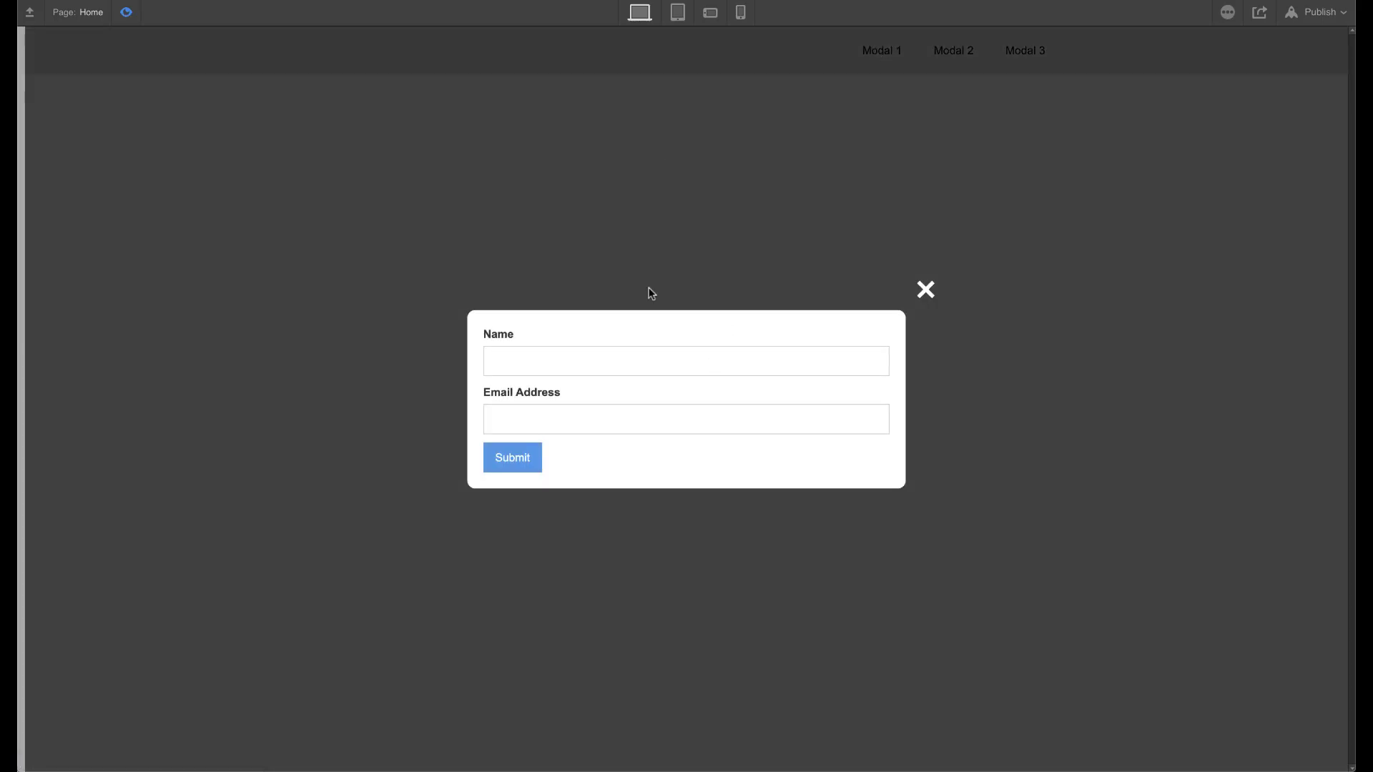
In preview, try the Name and Email Address fields, close the modal with ×, then exit preview
{"action": "left_click", "coordinate": [616, 359]}
{"action": "left_click", "coordinate": [730, 430]}
{"action": "left_click", "coordinate": [845, 473]}
{"action": "left_click", "coordinate": [752, 363]}
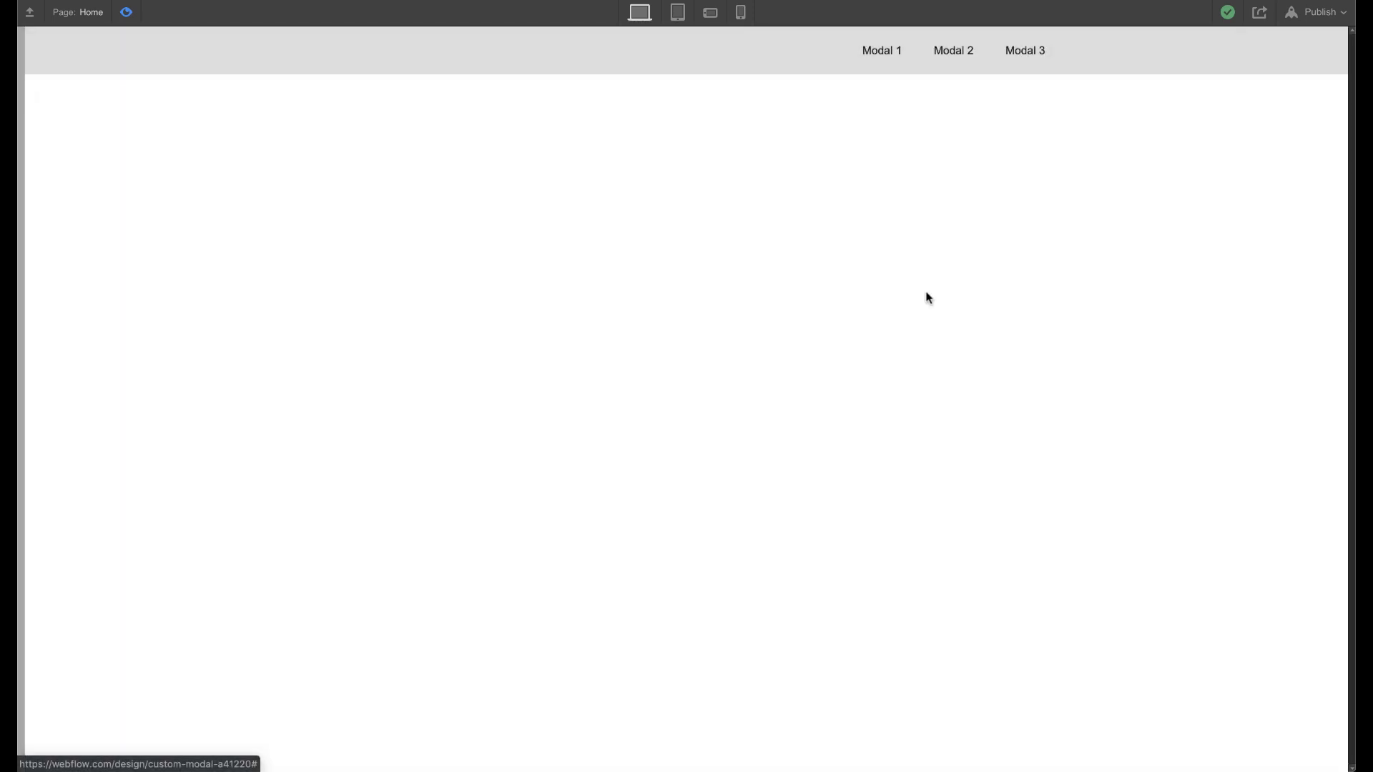
{"action": "left_click", "coordinate": [884, 50]}
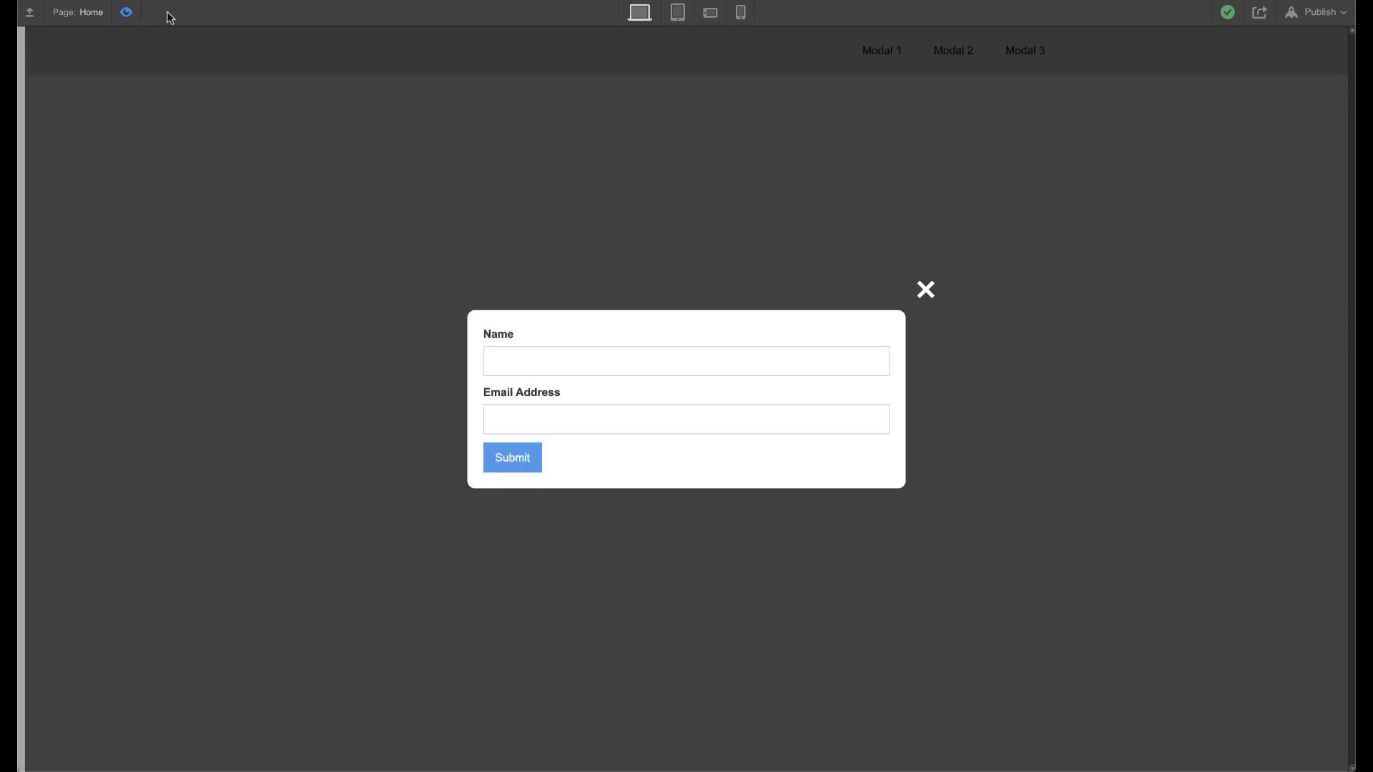
{"action": "left_click", "coordinate": [127, 12]}
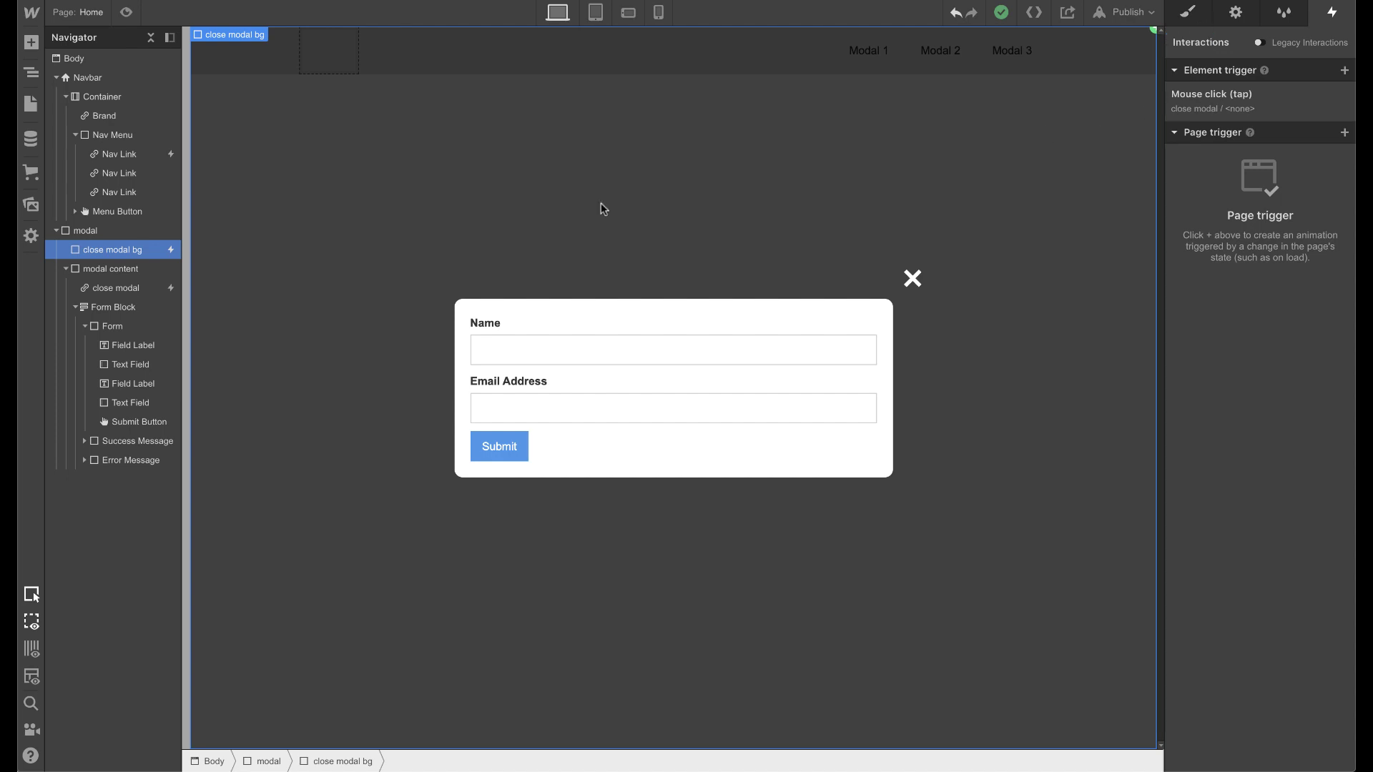
Set the modal's Display to None and duplicate it
{"action": "left_click", "coordinate": [145, 231]}
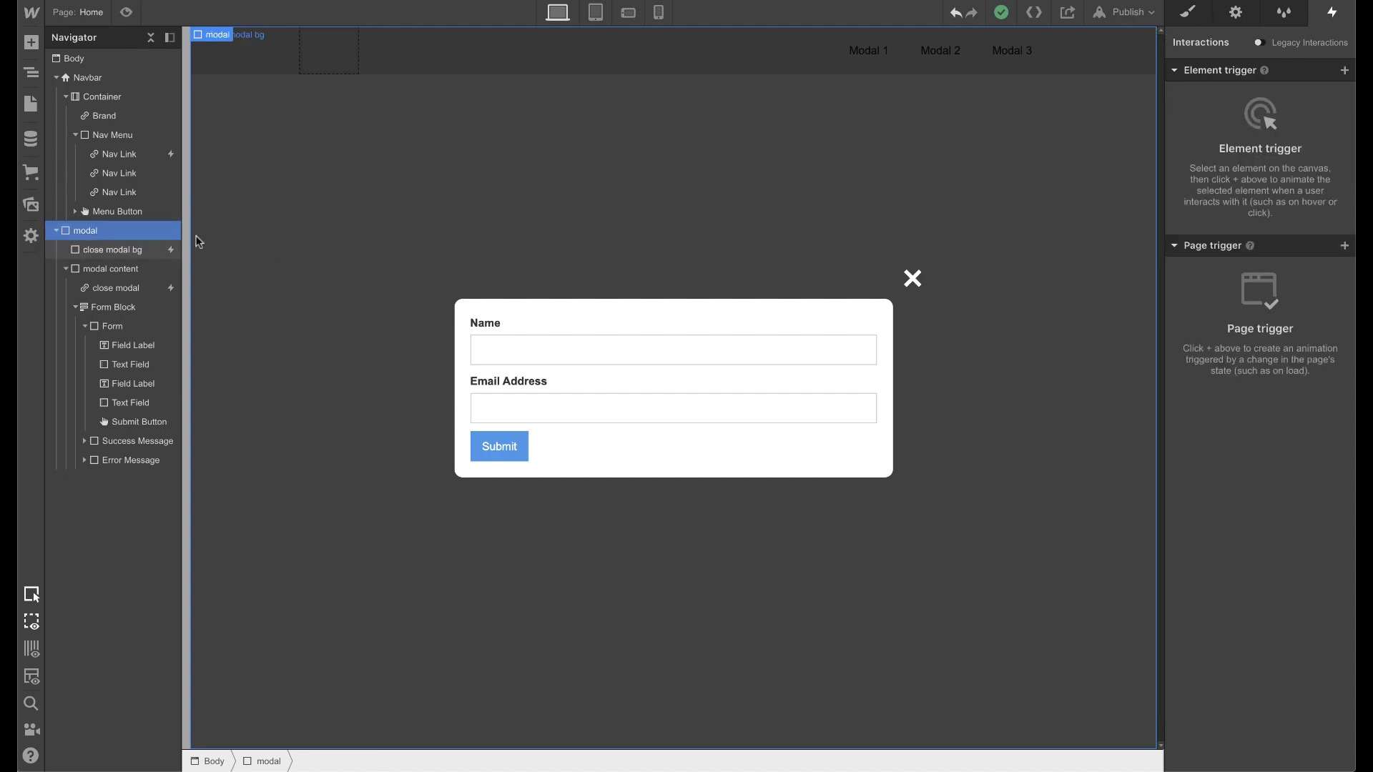
{"action": "left_click", "coordinate": [56, 230]}
{"action": "left_click", "coordinate": [1189, 17]}
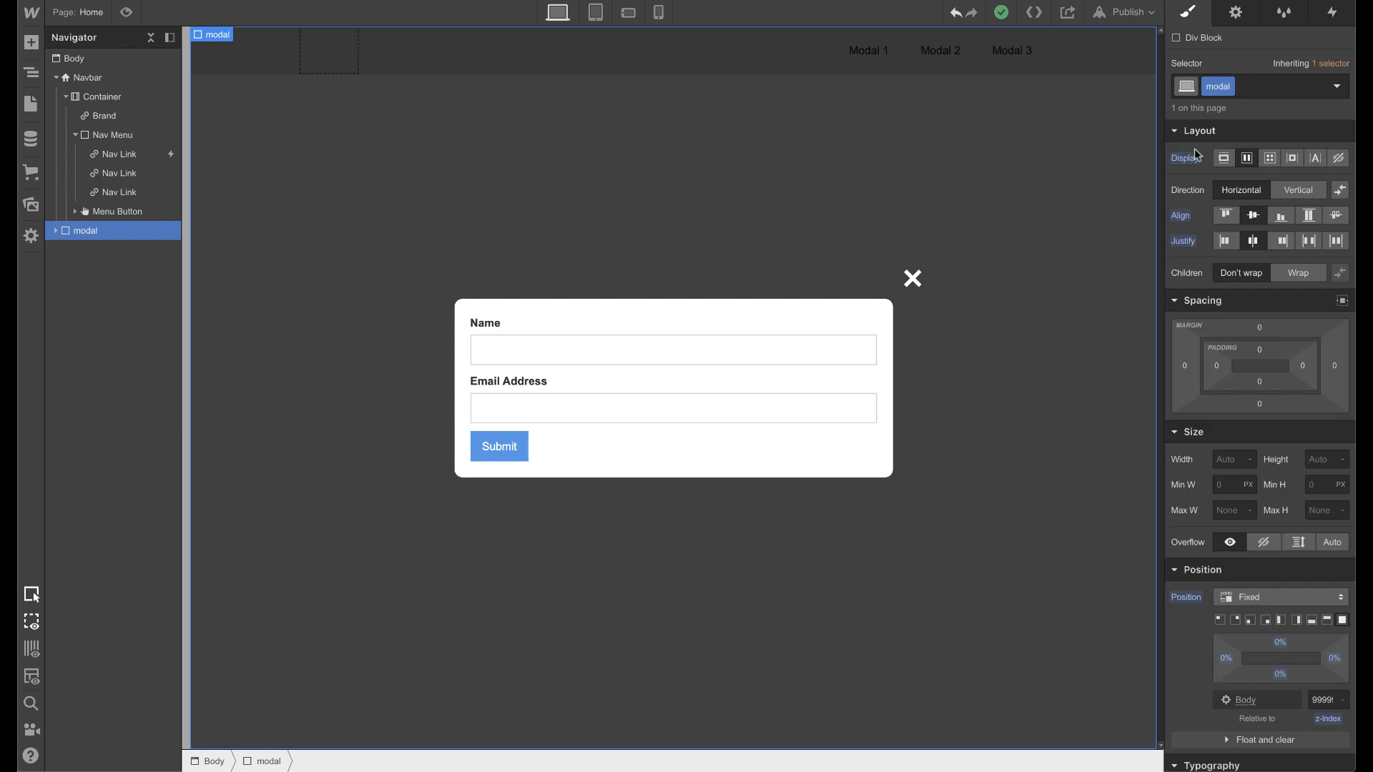
{"action": "left_click", "coordinate": [1339, 158]}
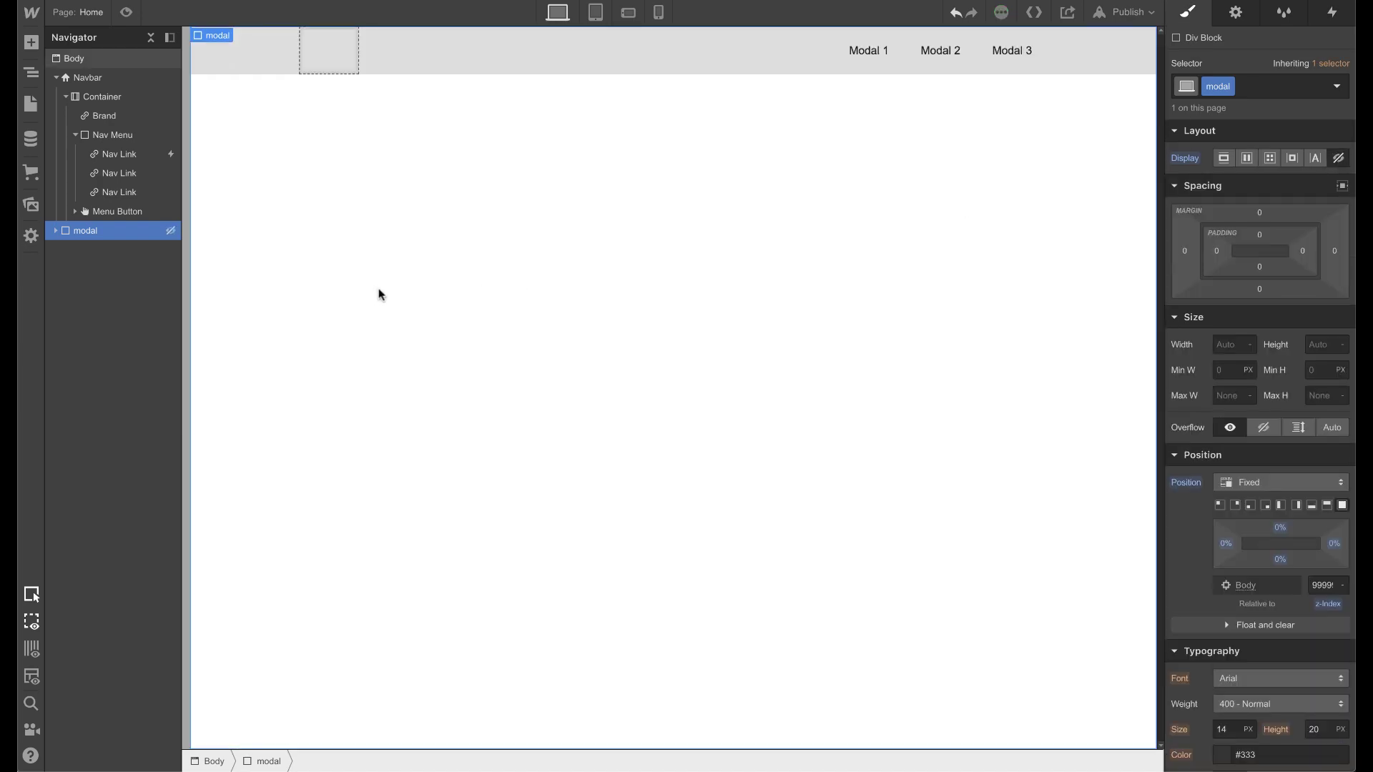
{"action": "key", "text": "ctrl+c"}
{"action": "key", "text": "ctrl+v"}
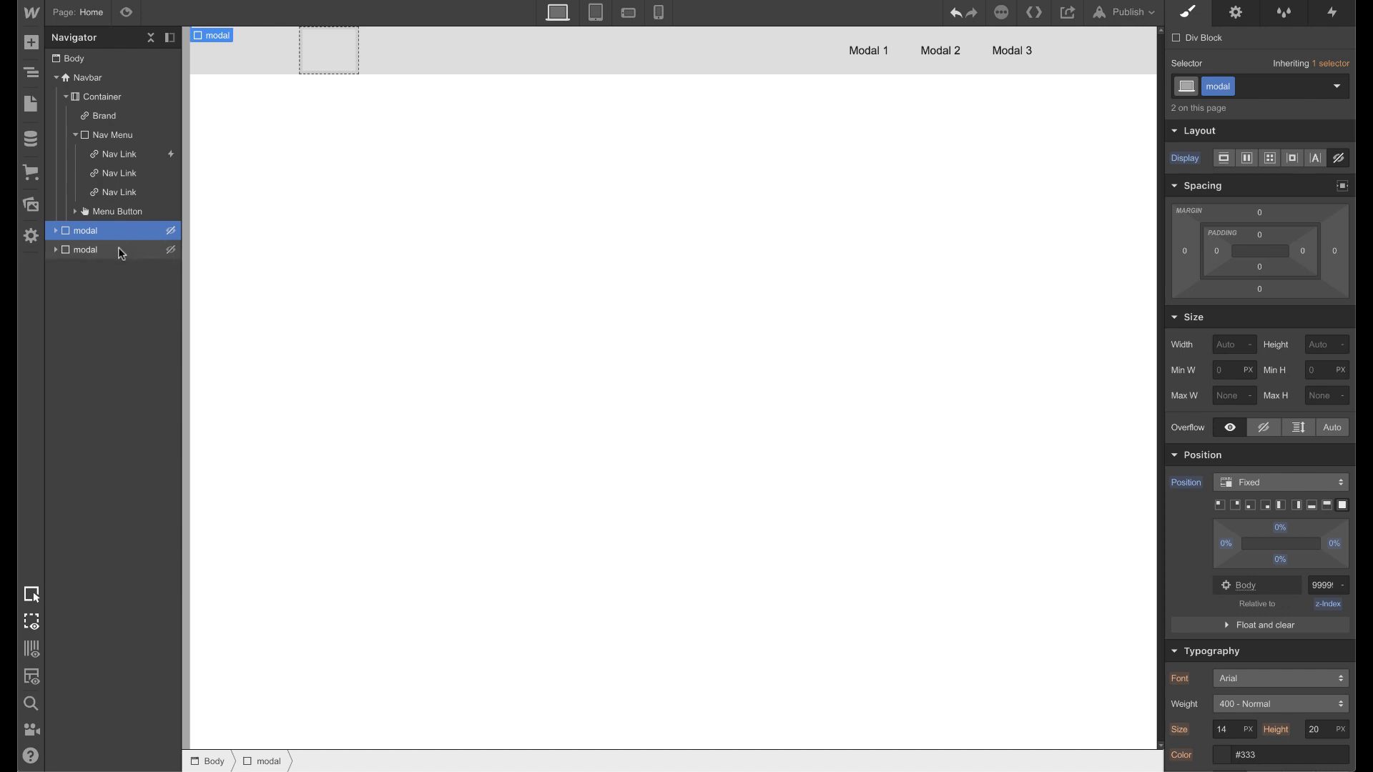
Give the copied modal its own duplicated class named 'modal 2'
{"action": "left_click", "coordinate": [122, 252]}
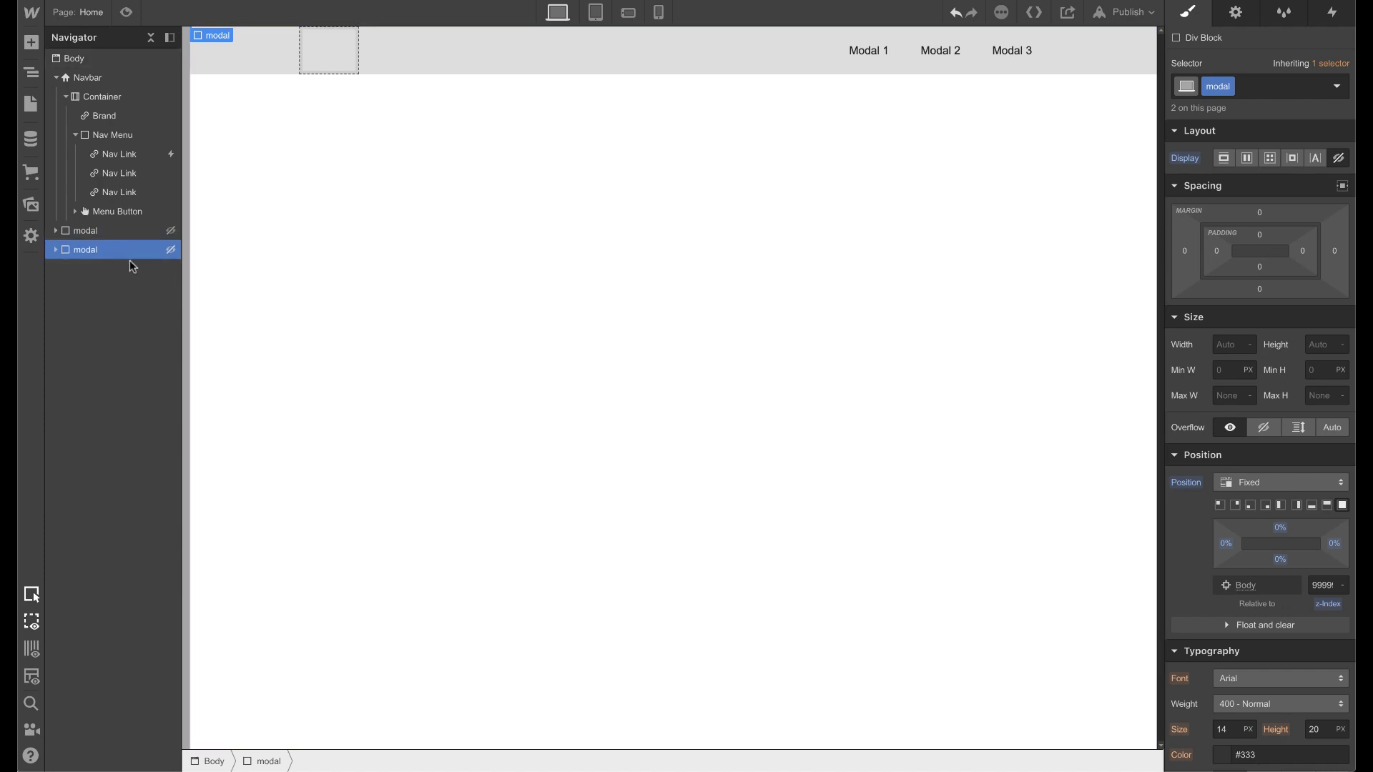
{"action": "left_click", "coordinate": [1230, 88]}
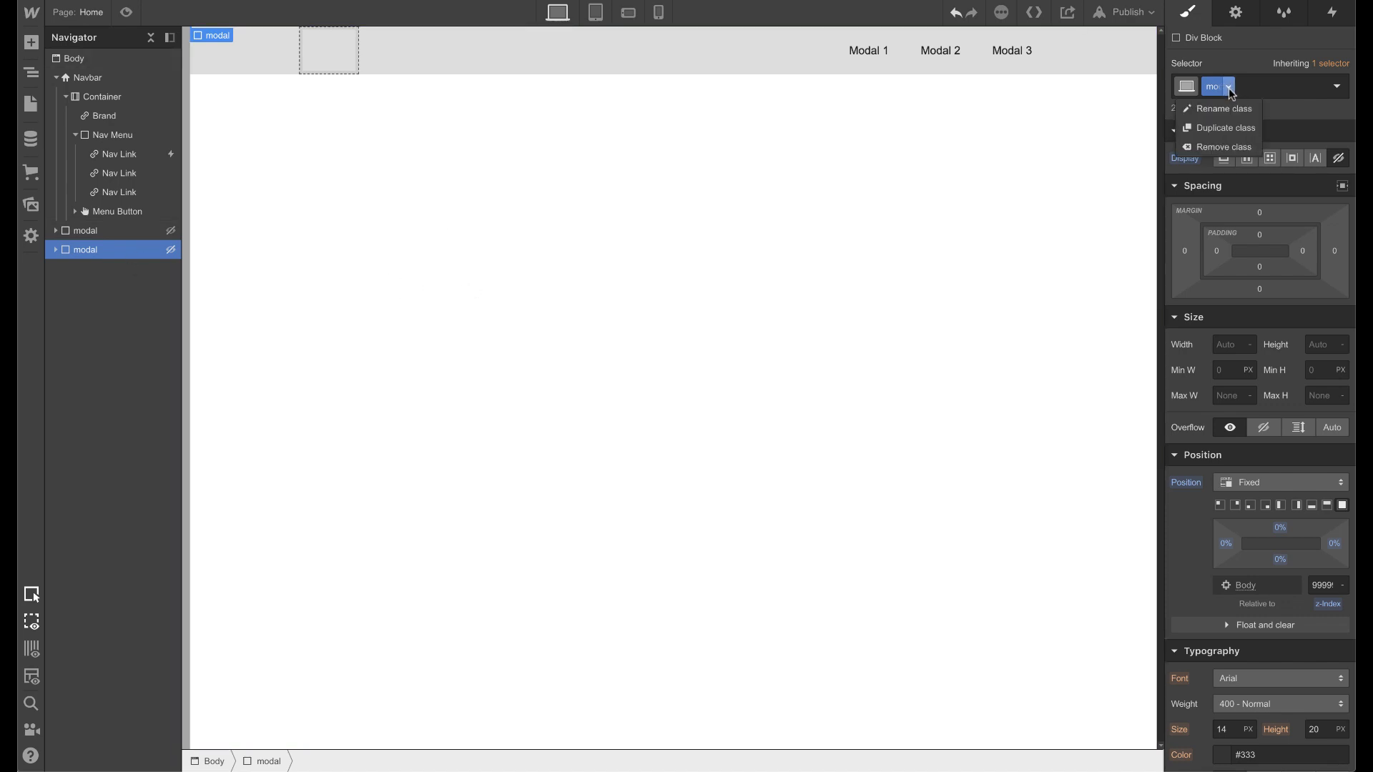
{"action": "left_click", "coordinate": [1238, 129]}
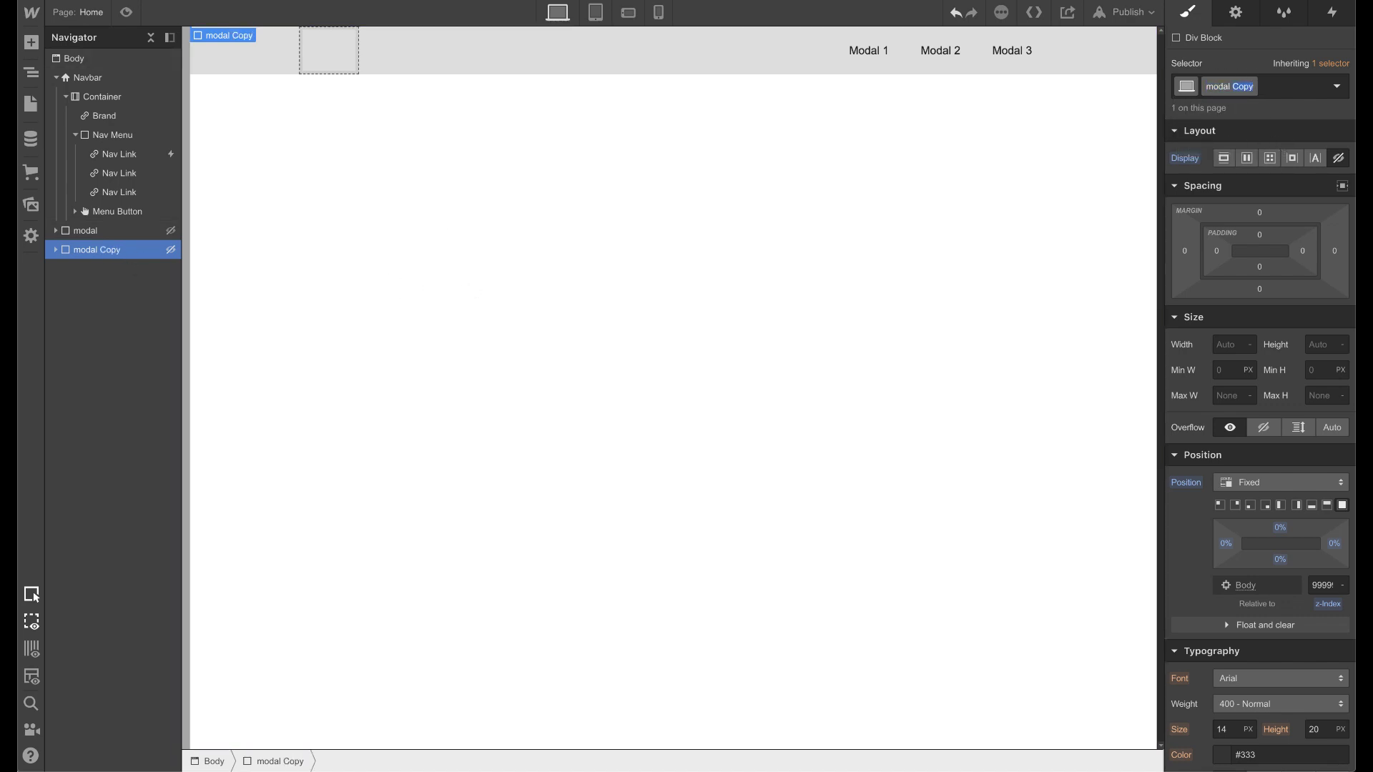
{"action": "type", "text": "2"}
{"action": "key", "text": "Return"}
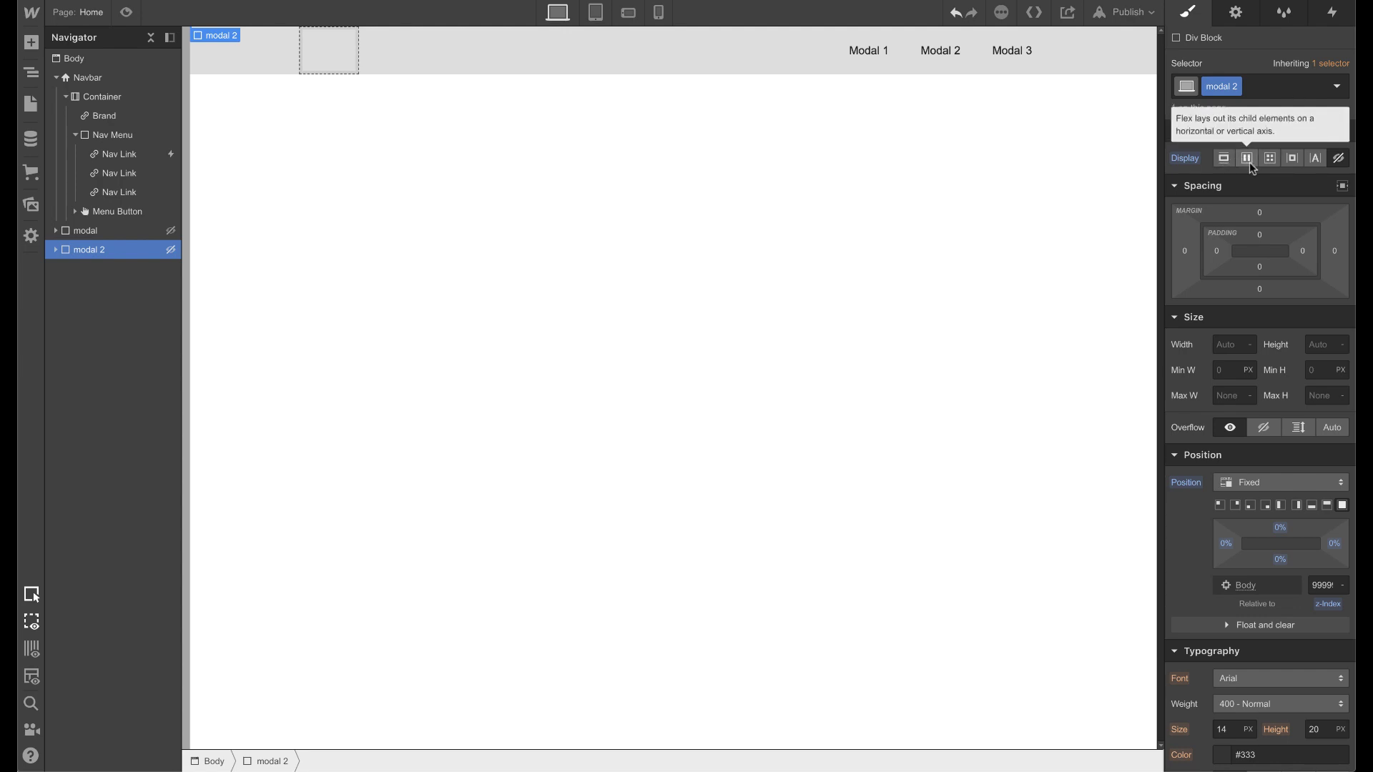
Show modal 2, dock it to the right edge, adjust its side padding and make it Flex
{"action": "left_click", "coordinate": [1223, 160]}
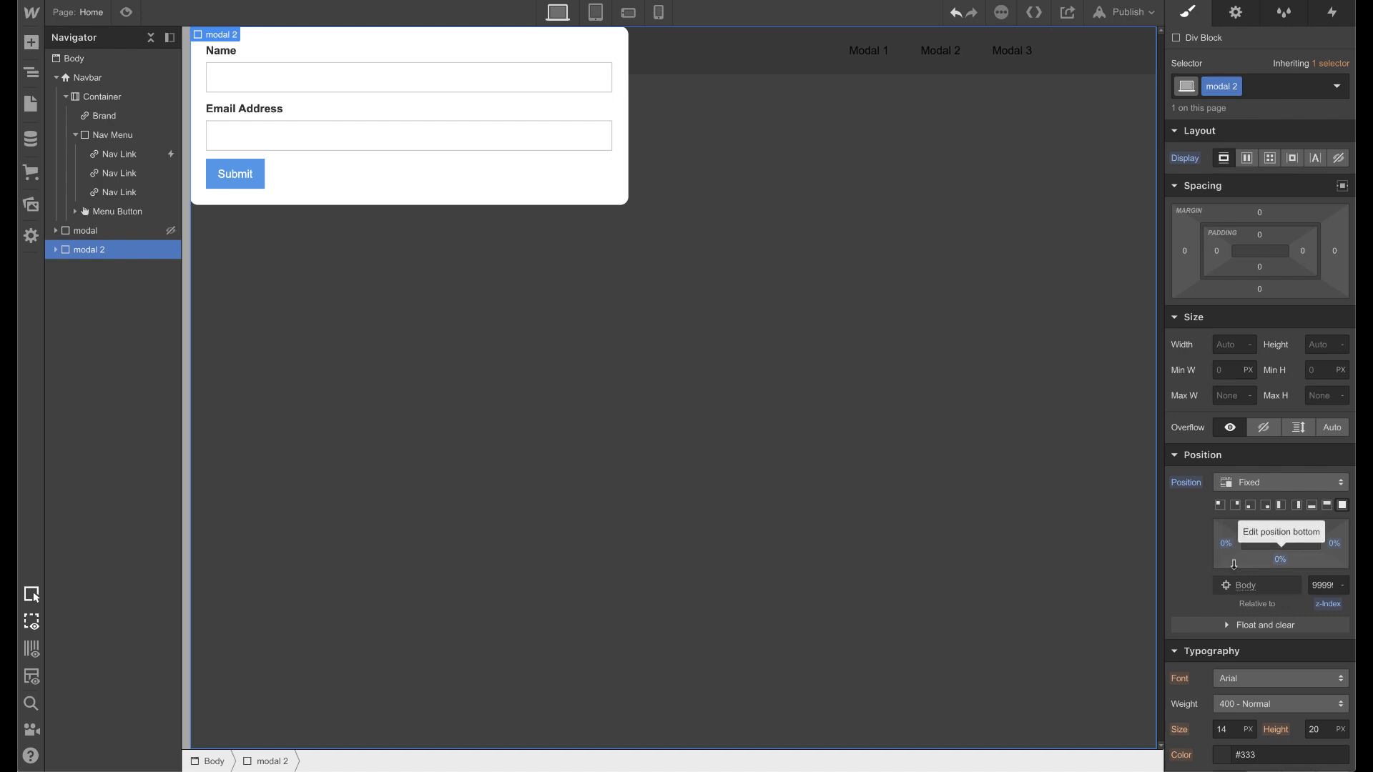
{"action": "left_click", "coordinate": [1298, 507]}
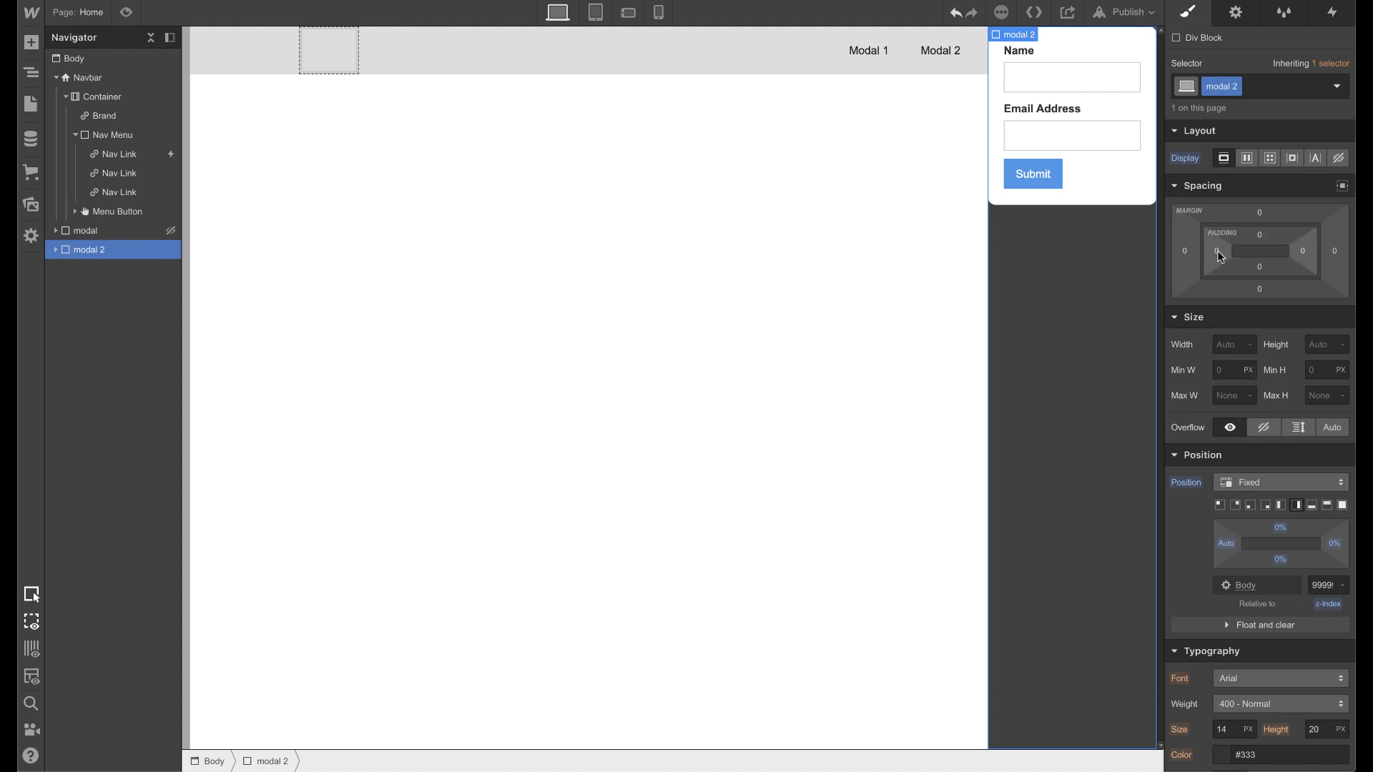
{"action": "left_click_drag", "start_coordinate": [1216, 251], "coordinate": [1290, 256]}
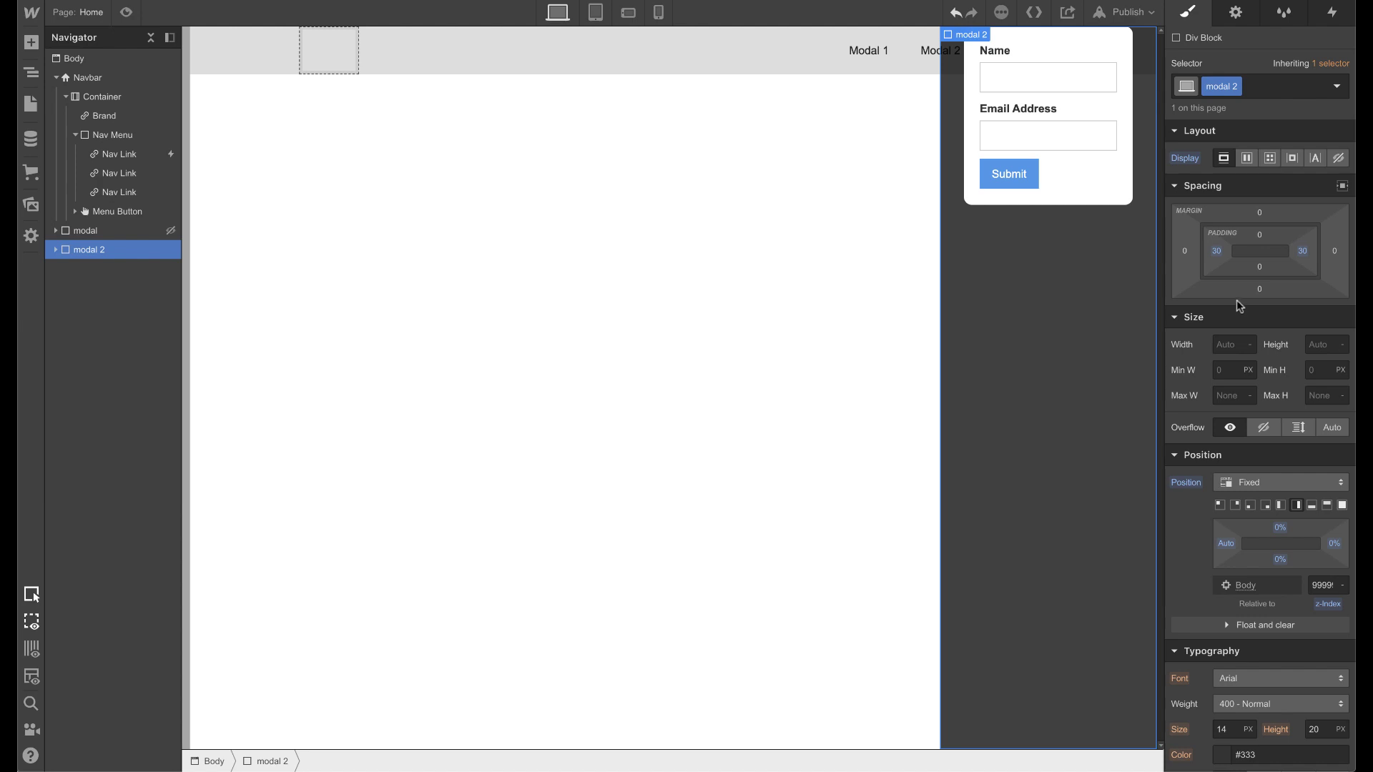
{"action": "left_click", "coordinate": [1246, 158]}
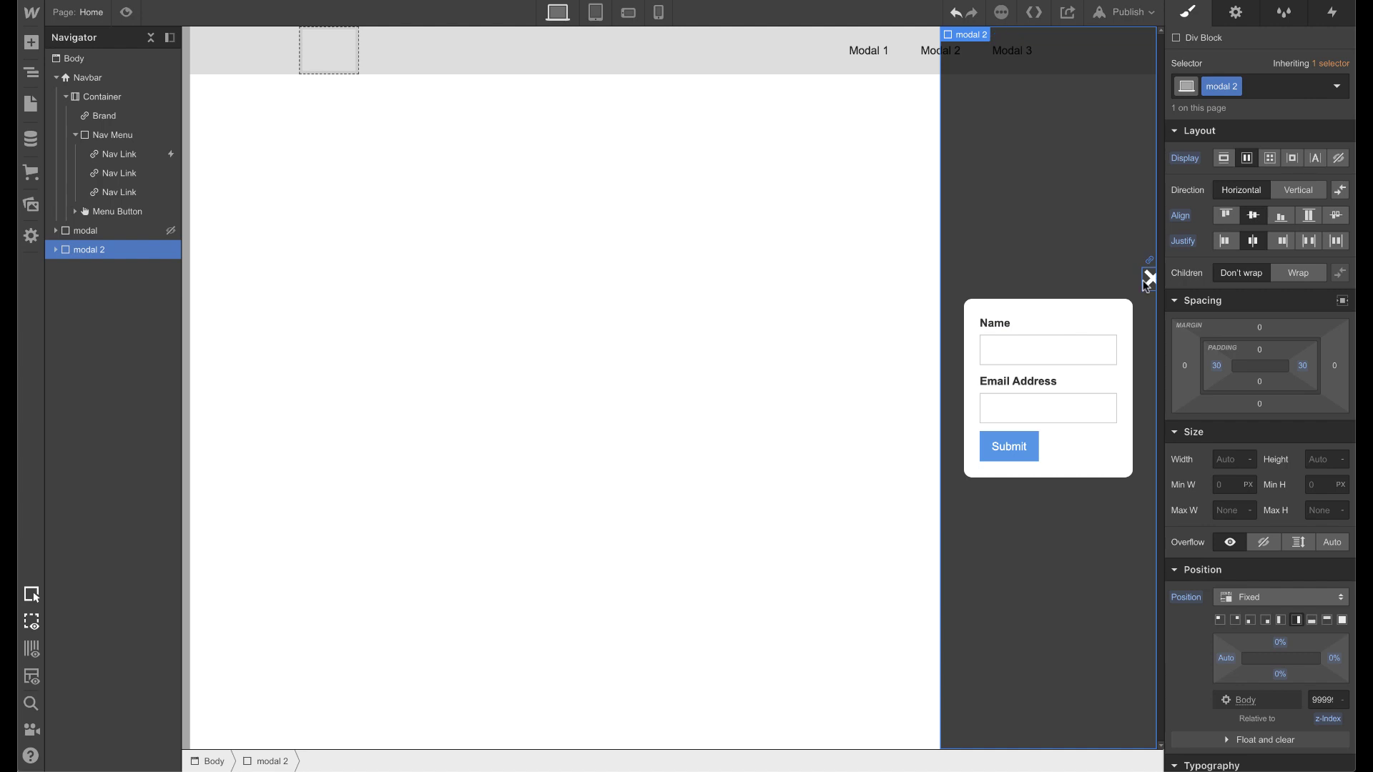
{"action": "left_click", "coordinate": [1148, 280]}
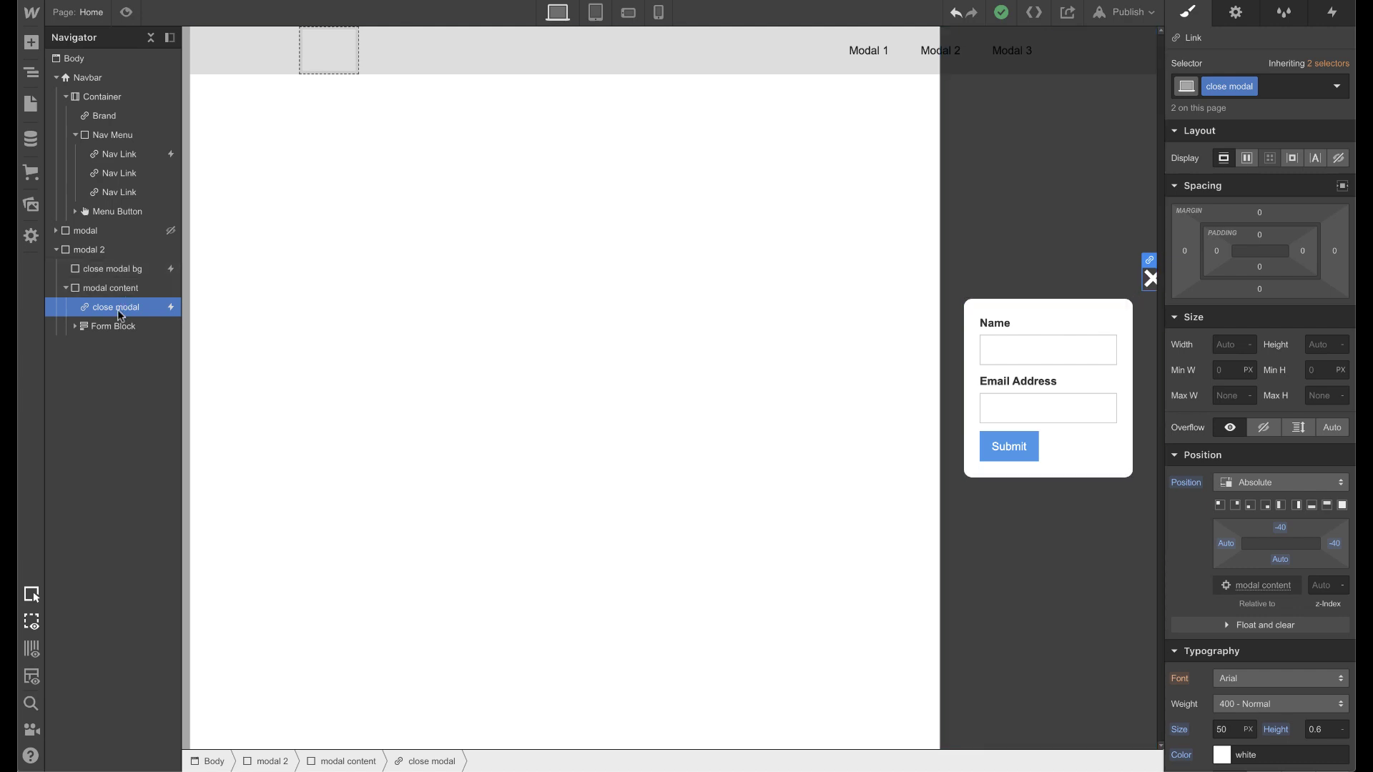
Move the close X link out of the content card to sit directly under modal 2
{"action": "left_click_drag", "start_coordinate": [120, 315], "coordinate": [134, 270]}
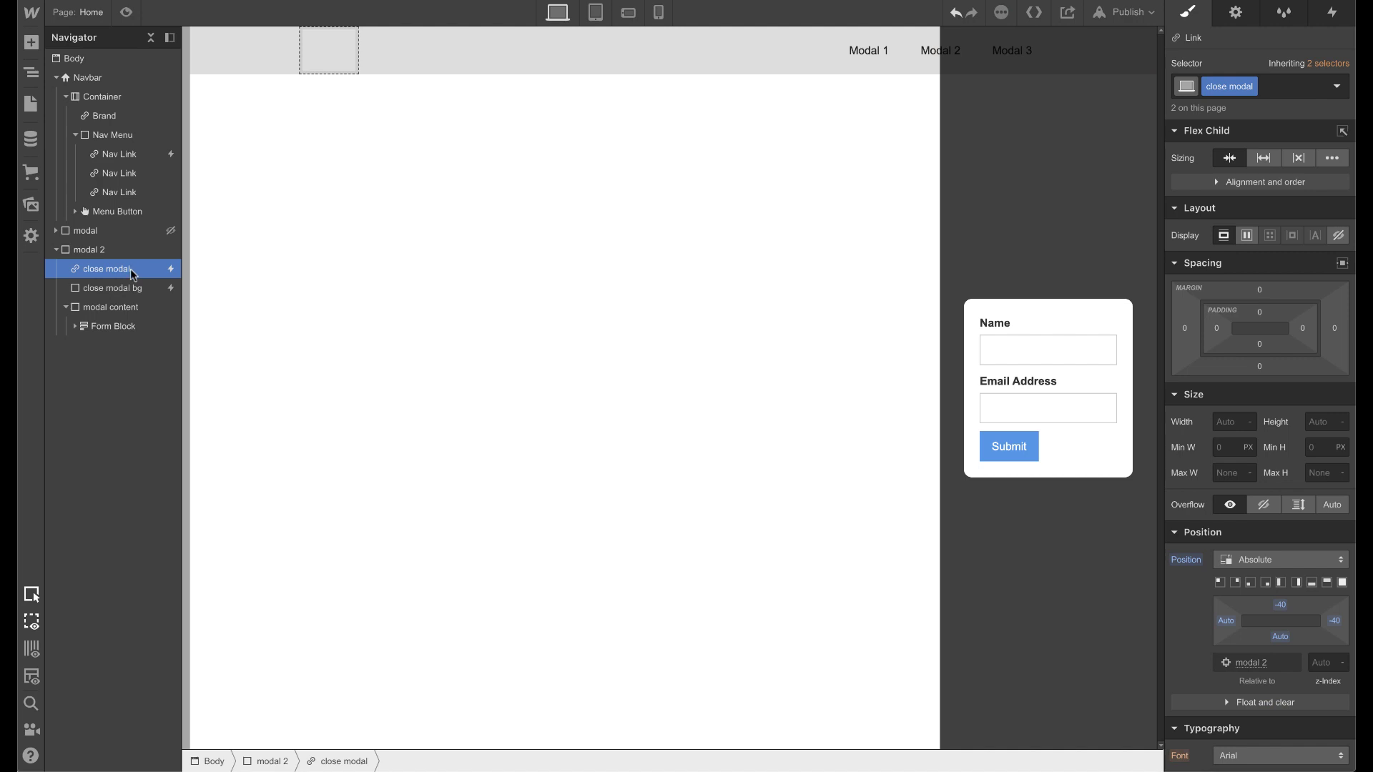
{"action": "key", "text": "ctrl+z"}
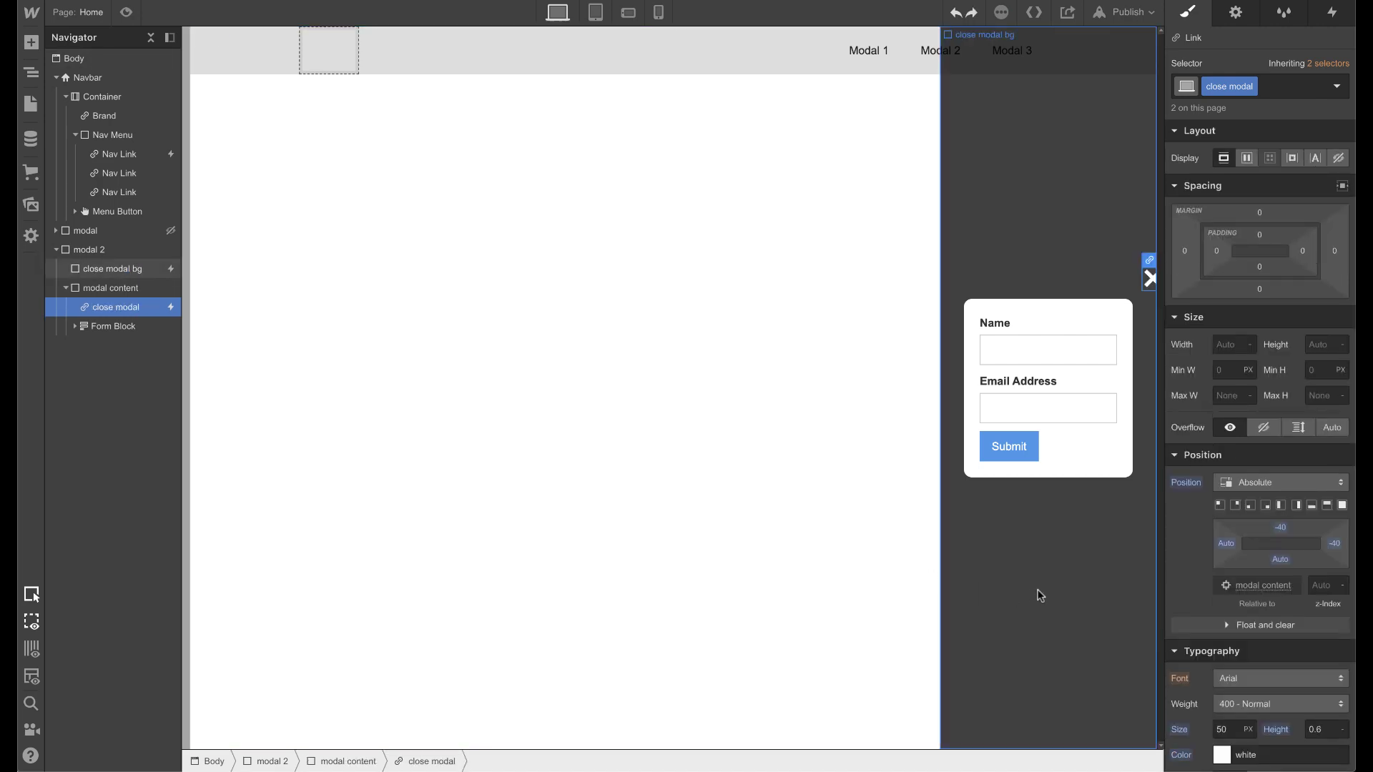
{"action": "left_click_drag", "start_coordinate": [1334, 544], "coordinate": [1279, 544]}
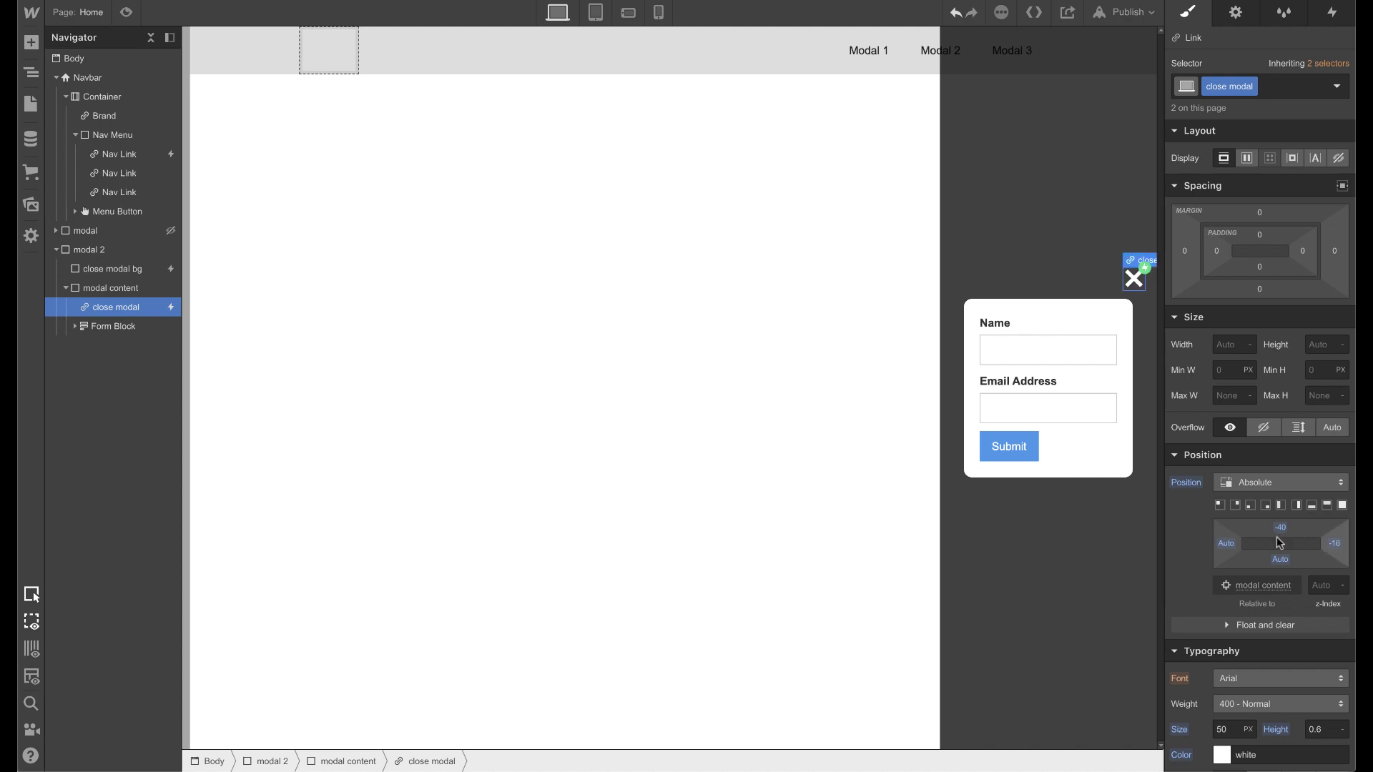
{"action": "left_click", "coordinate": [1235, 505]}
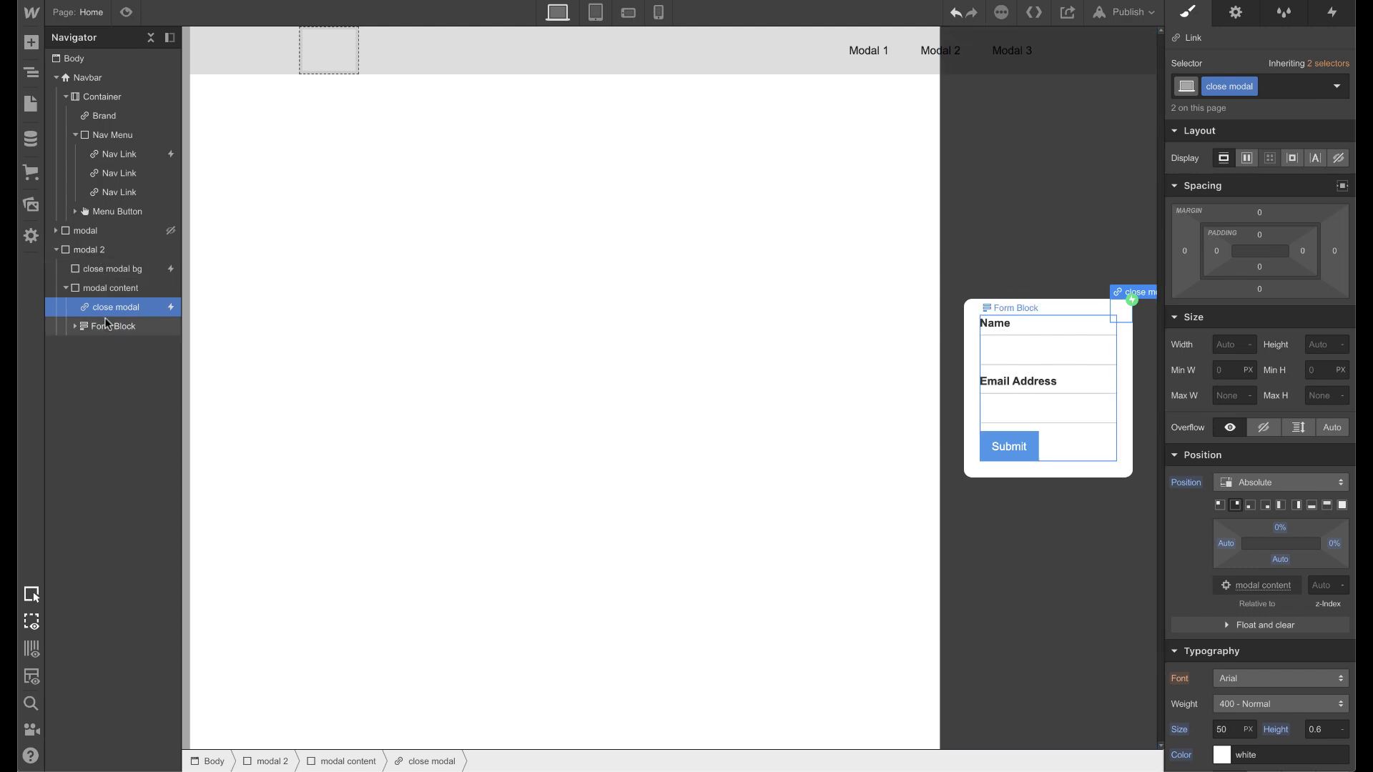
{"action": "left_click_drag", "start_coordinate": [107, 307], "coordinate": [133, 268]}
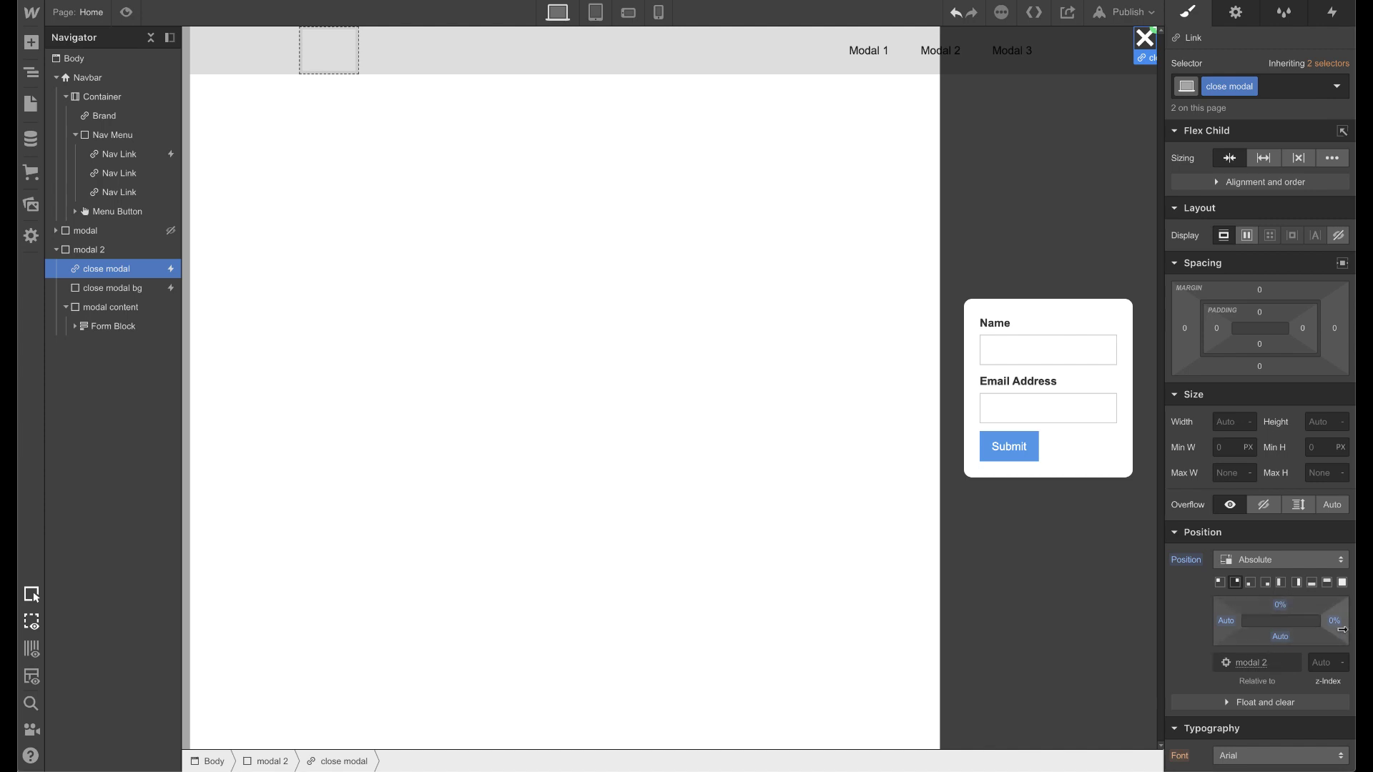
Set the close X's absolute top and right offsets to 10
{"action": "left_click", "coordinate": [1279, 606]}
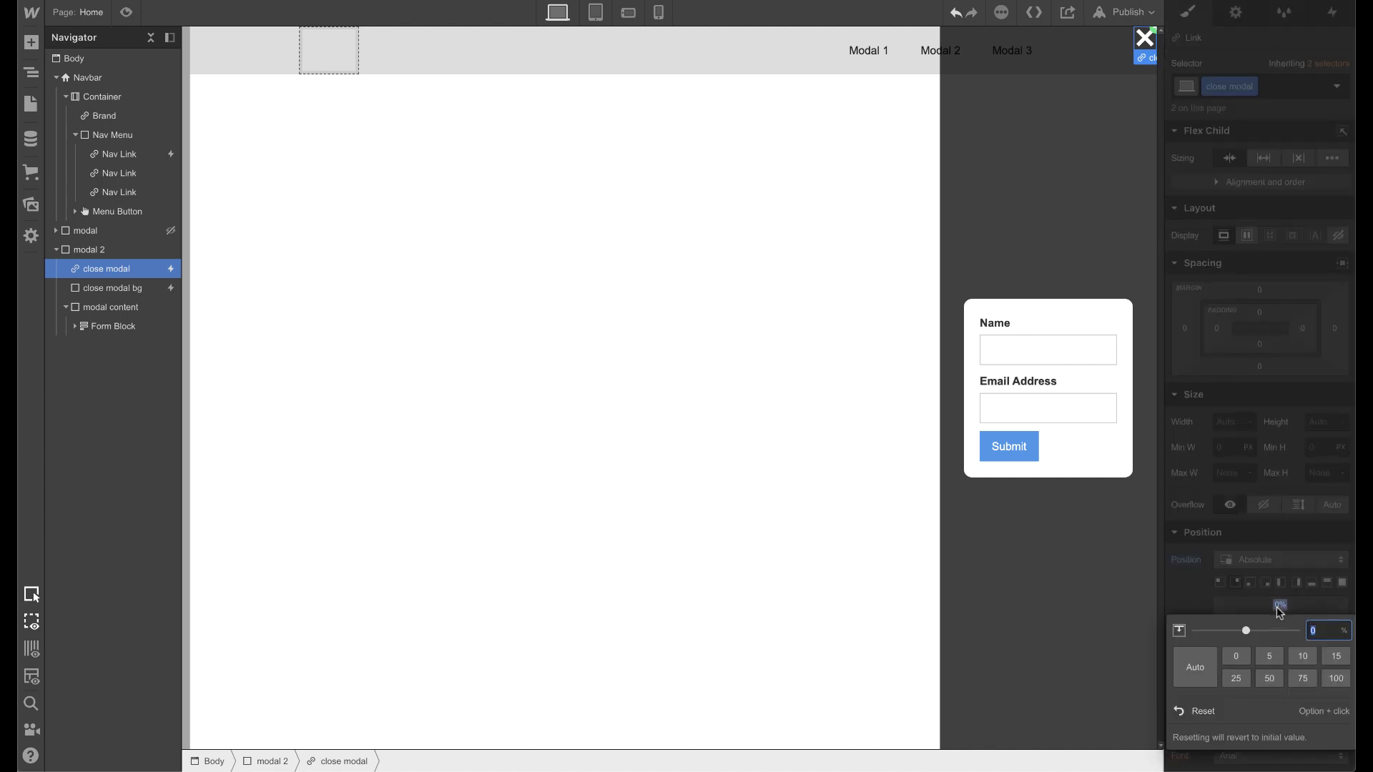
{"action": "type", "text": "10"}
{"action": "key", "text": "Return"}
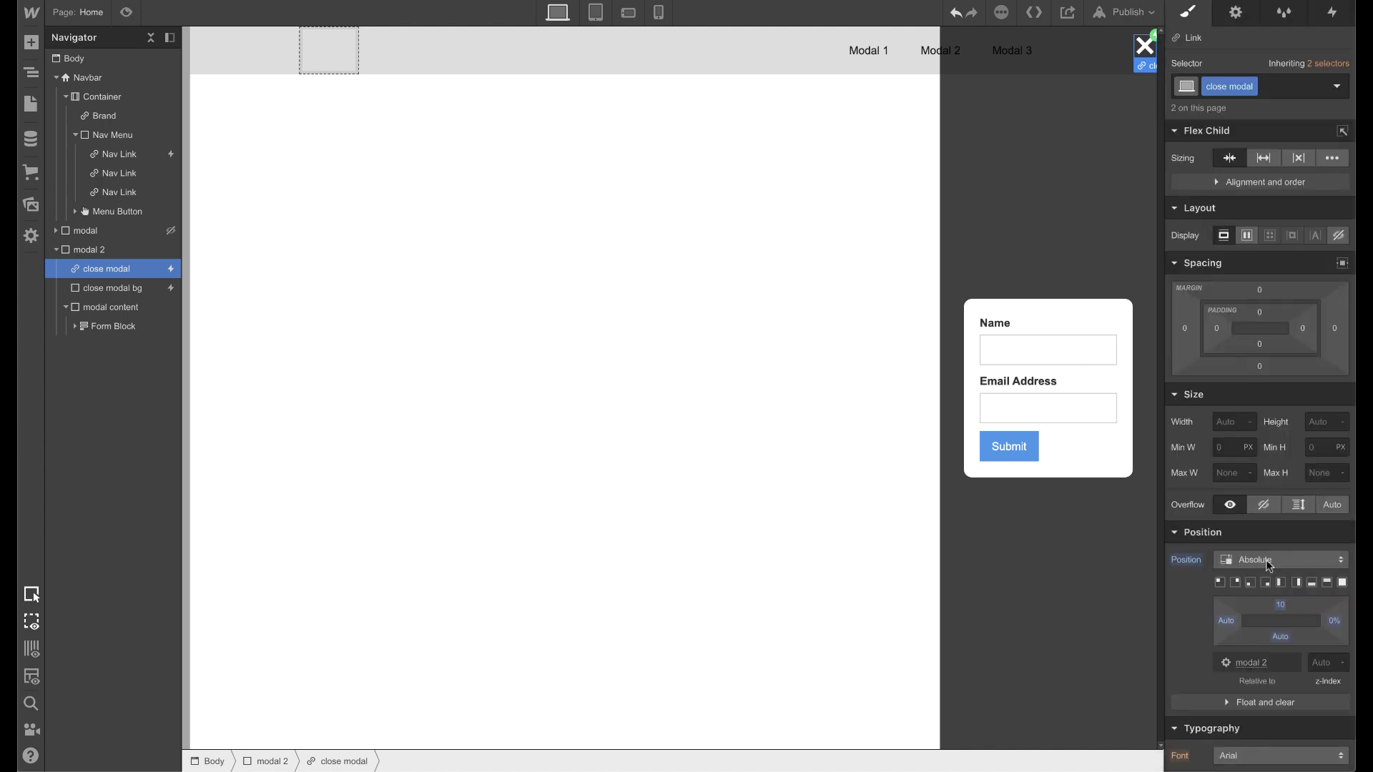
{"action": "left_click", "coordinate": [1334, 622]}
{"action": "type", "text": "10"}
{"action": "key", "text": "Return"}
{"action": "right_click", "coordinate": [1038, 289]}
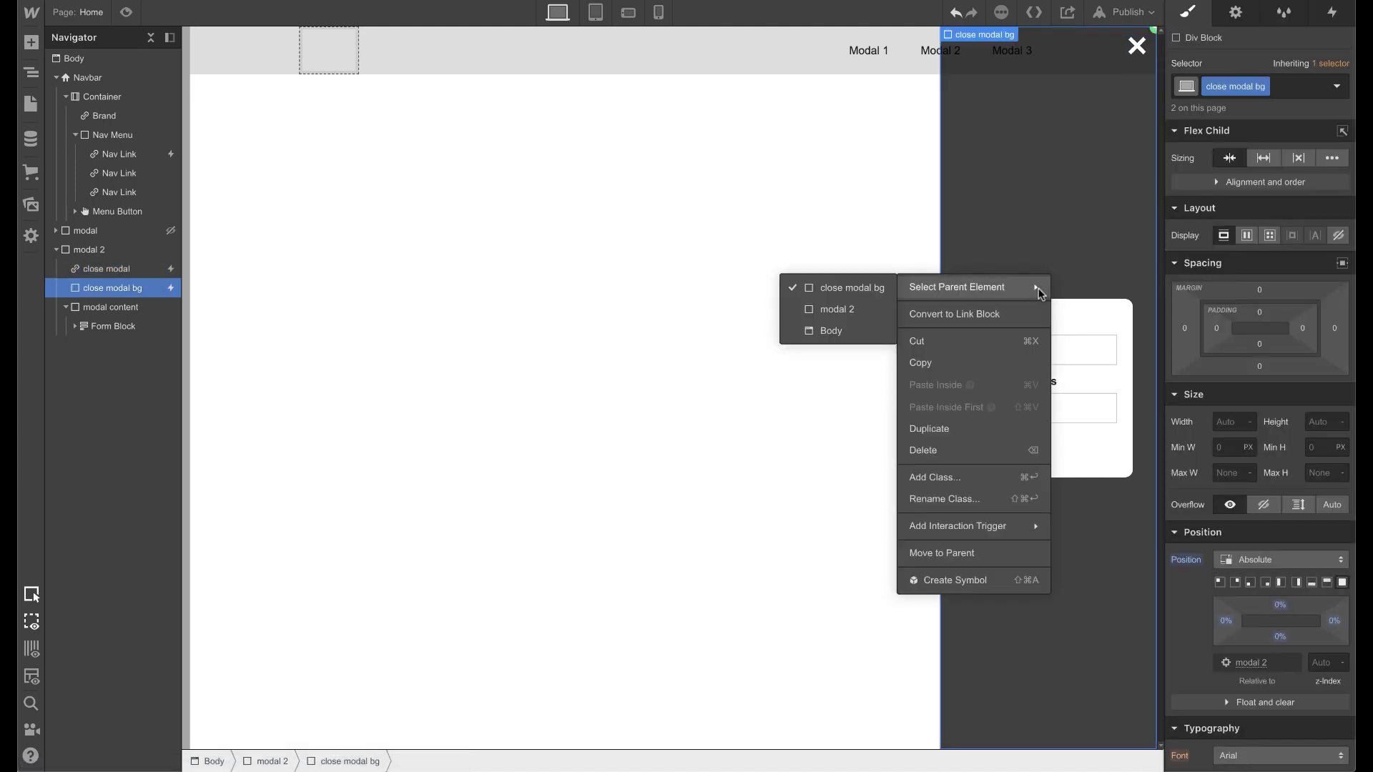
Change the close modal bg backdrop's Position from absolute to Fixed
{"action": "left_click", "coordinate": [1049, 214]}
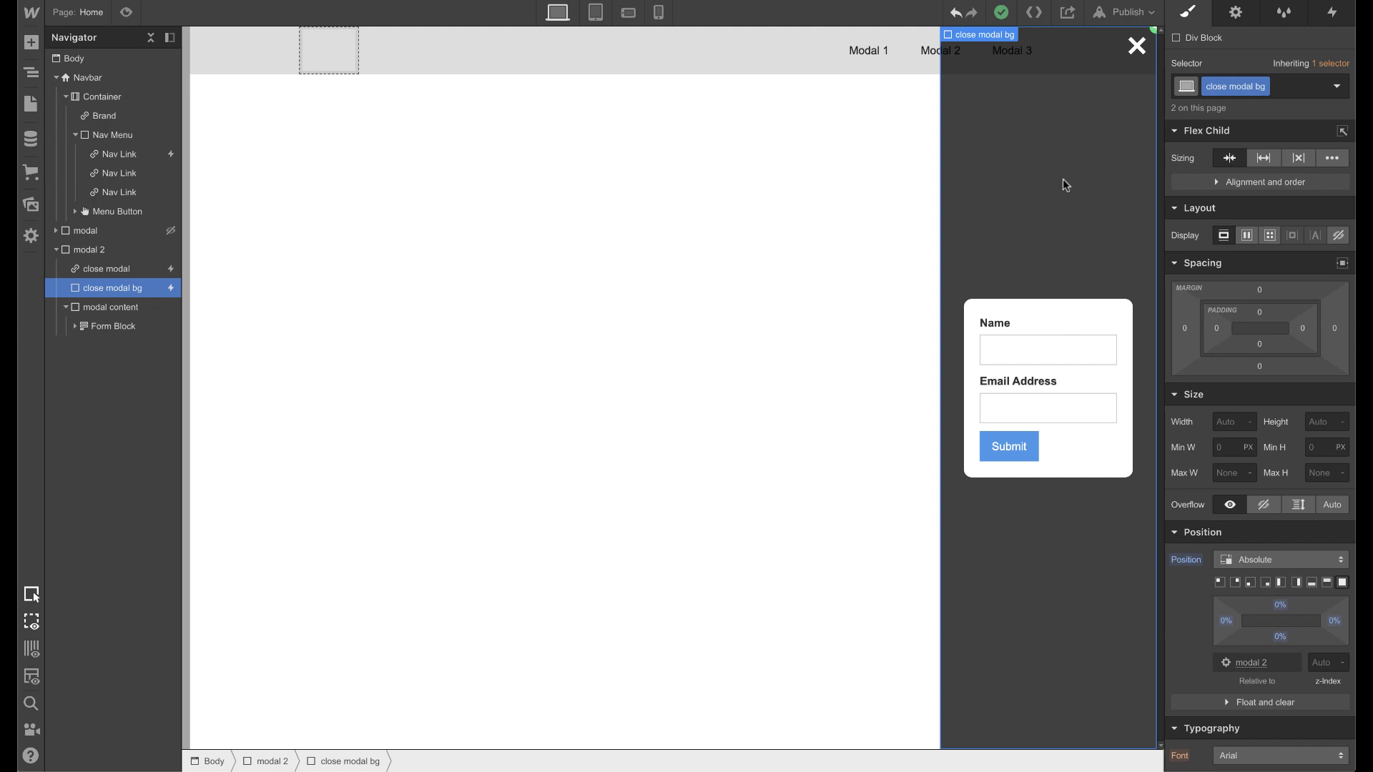
{"action": "scroll", "coordinate": [1259, 498], "scroll_direction": "down", "scroll_amount": 5}
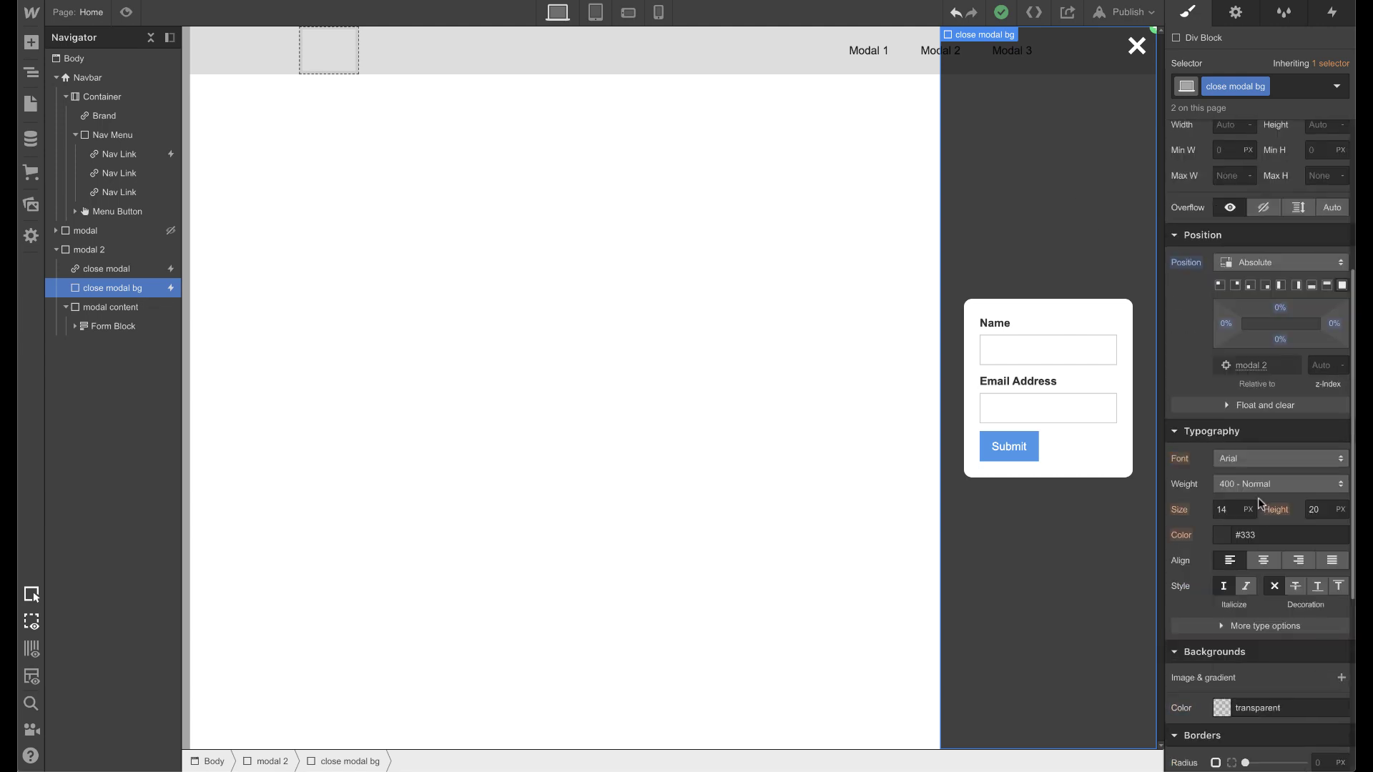
{"action": "left_click", "coordinate": [1277, 355]}
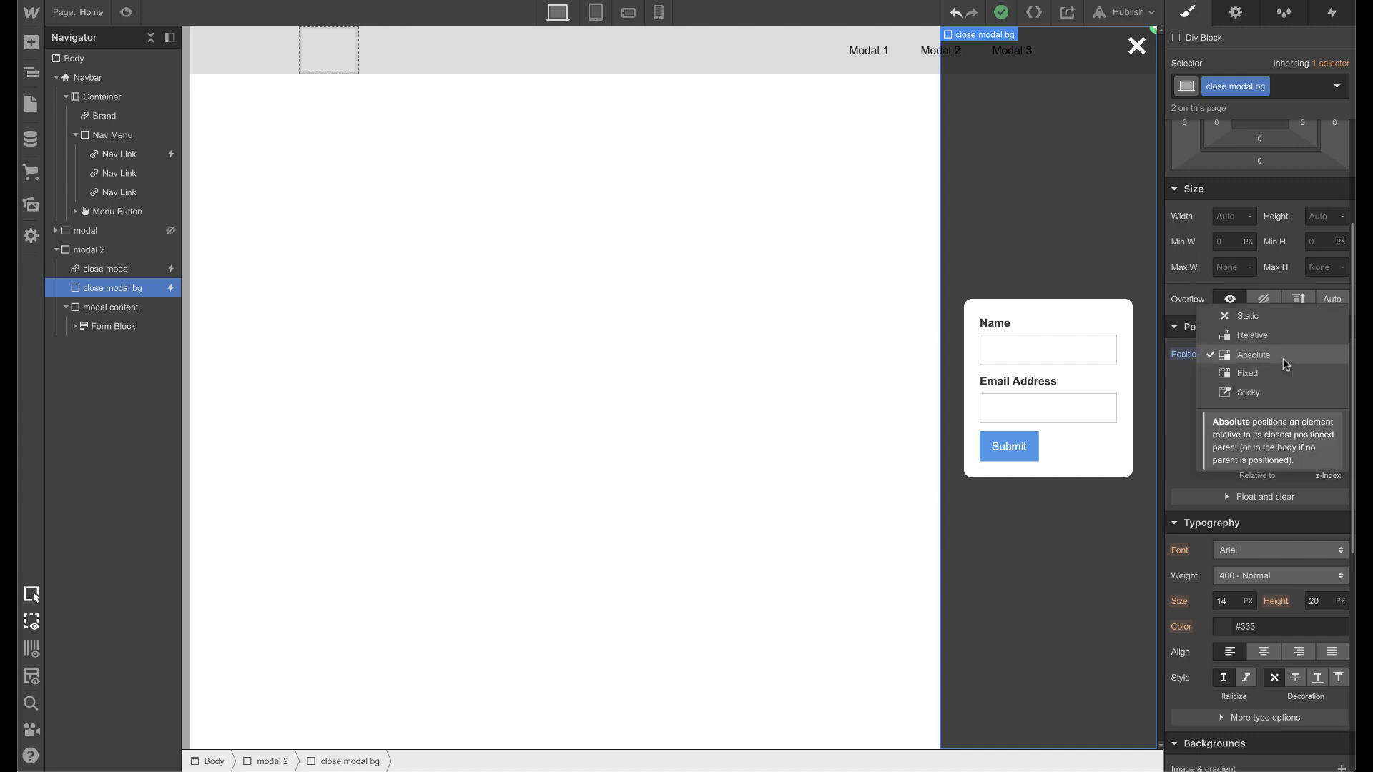
{"action": "left_click", "coordinate": [1273, 372]}
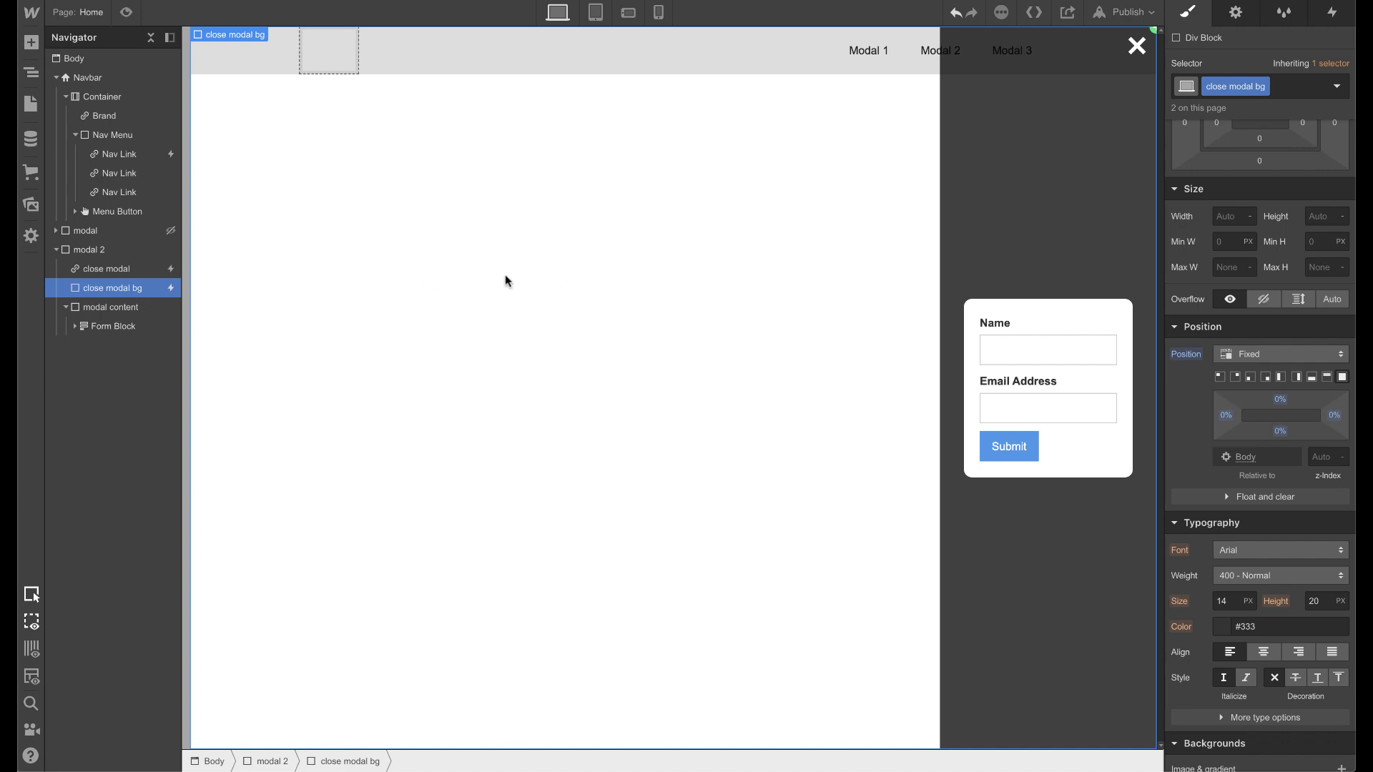
Clear modal 2's background and give close modal bg a 75% black fill
{"action": "left_click", "coordinate": [115, 253]}
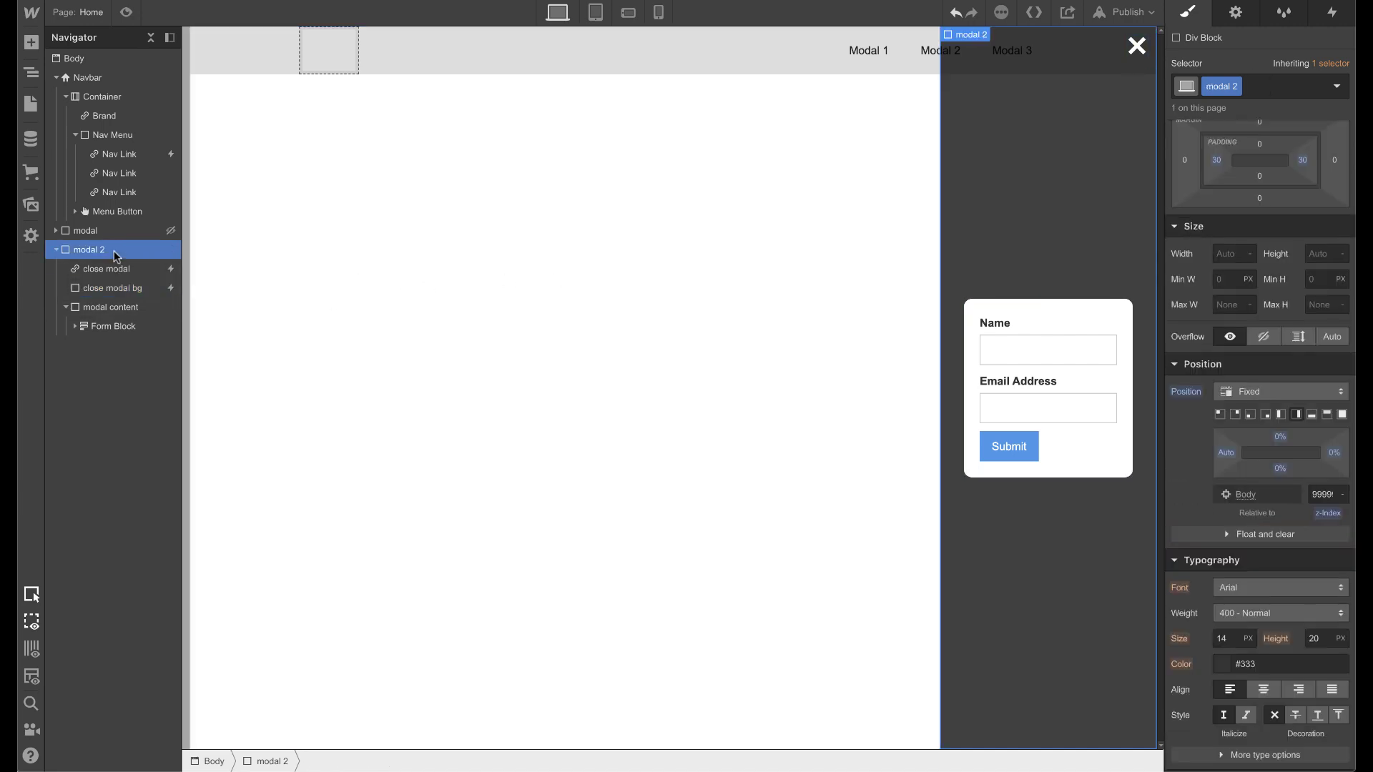
{"action": "scroll", "coordinate": [1216, 626], "scroll_direction": "down", "scroll_amount": 3}
{"action": "left_click", "coordinate": [1192, 618], "text": "alt"}
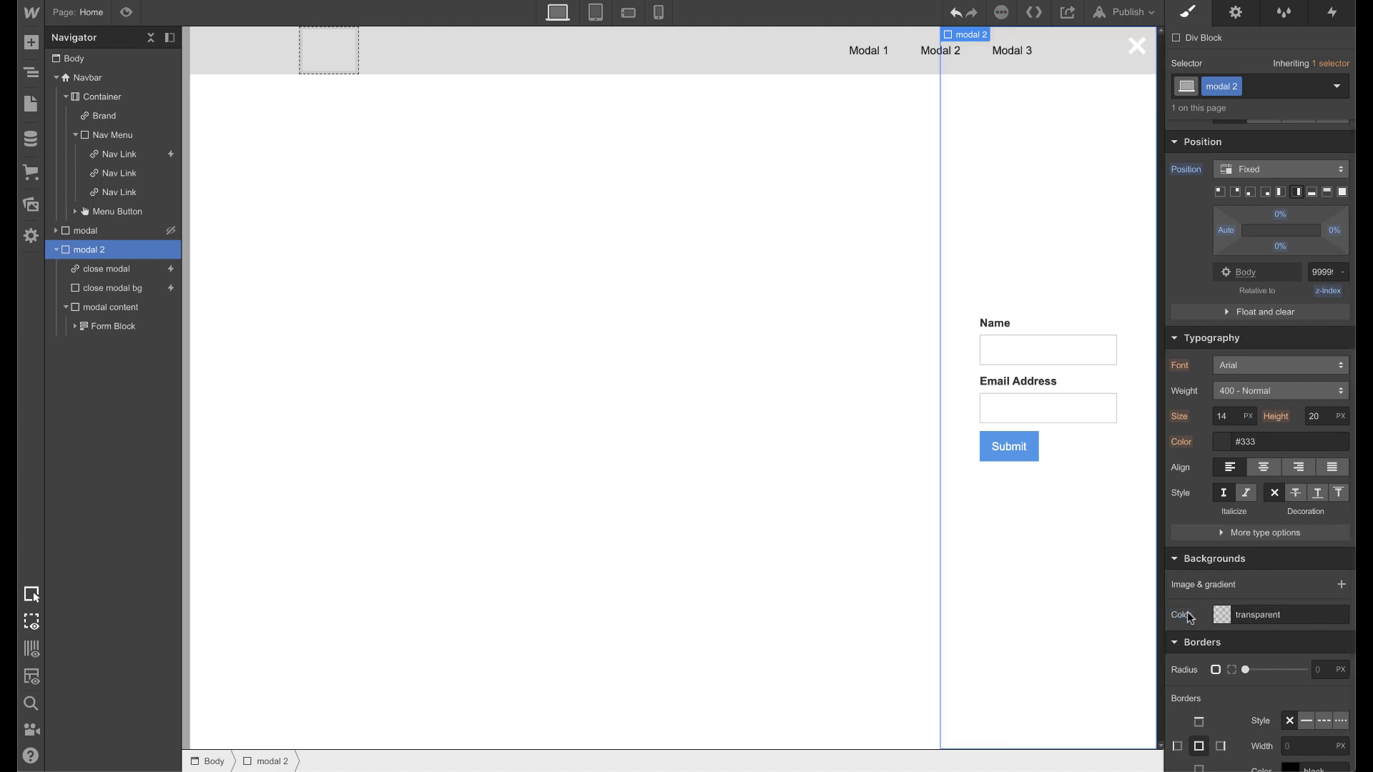
{"action": "left_click", "coordinate": [115, 293]}
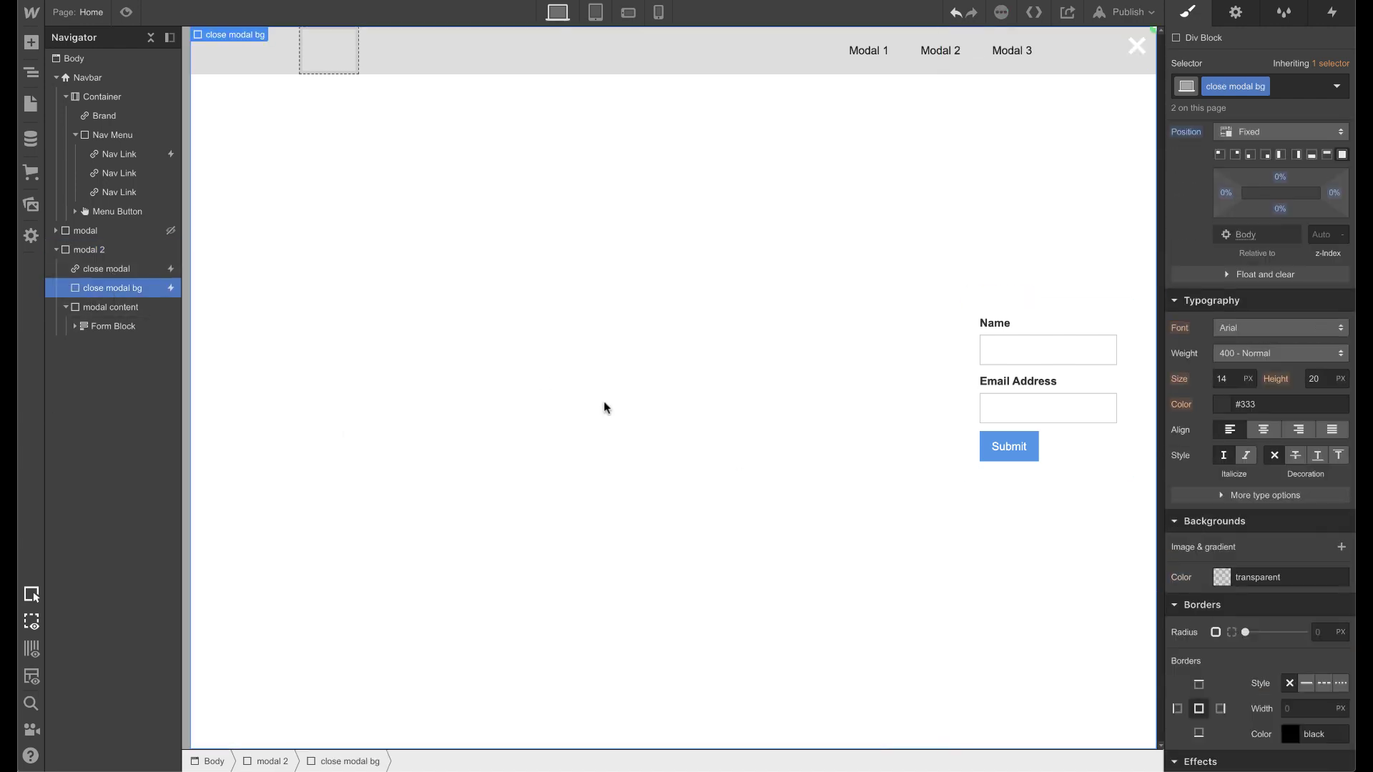
{"action": "left_click", "coordinate": [1232, 579]}
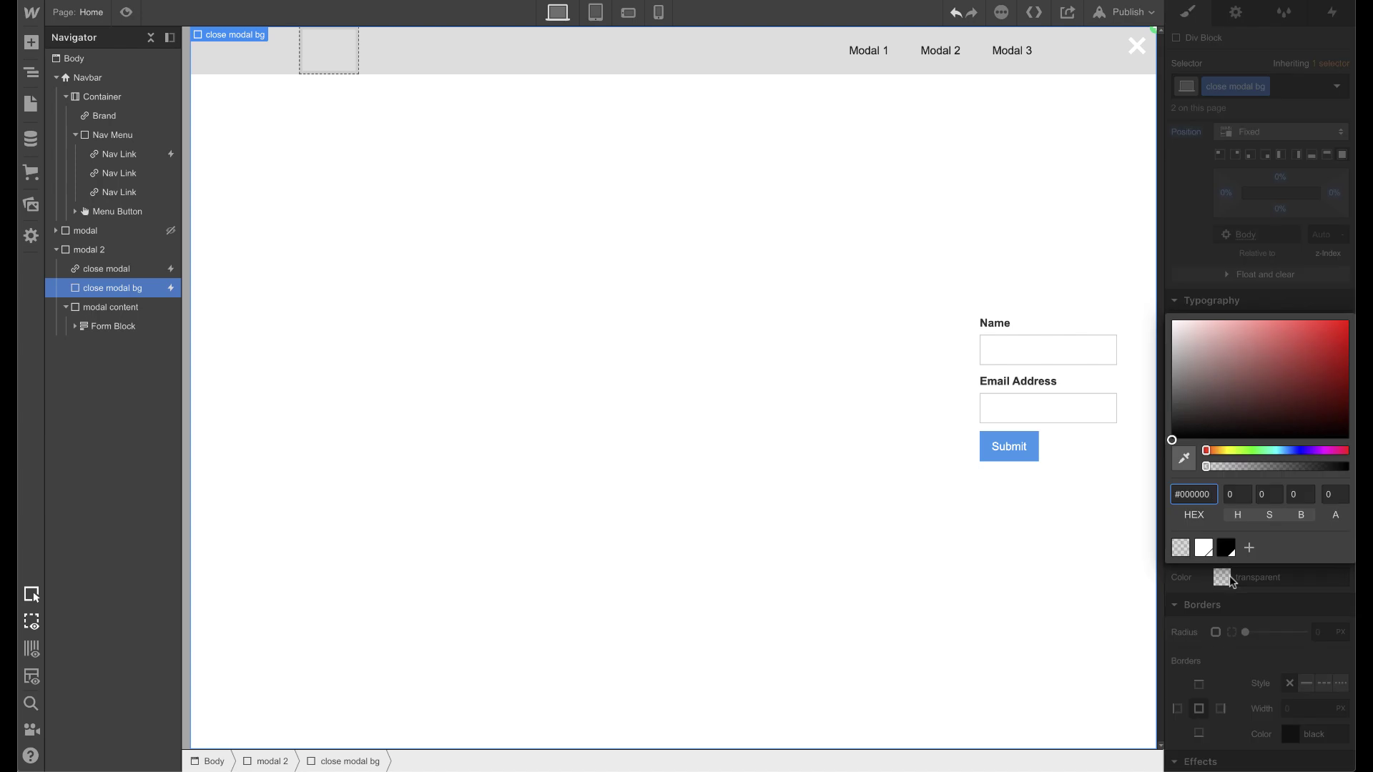
{"action": "left_click", "coordinate": [1320, 467]}
{"action": "left_click", "coordinate": [1332, 494]}
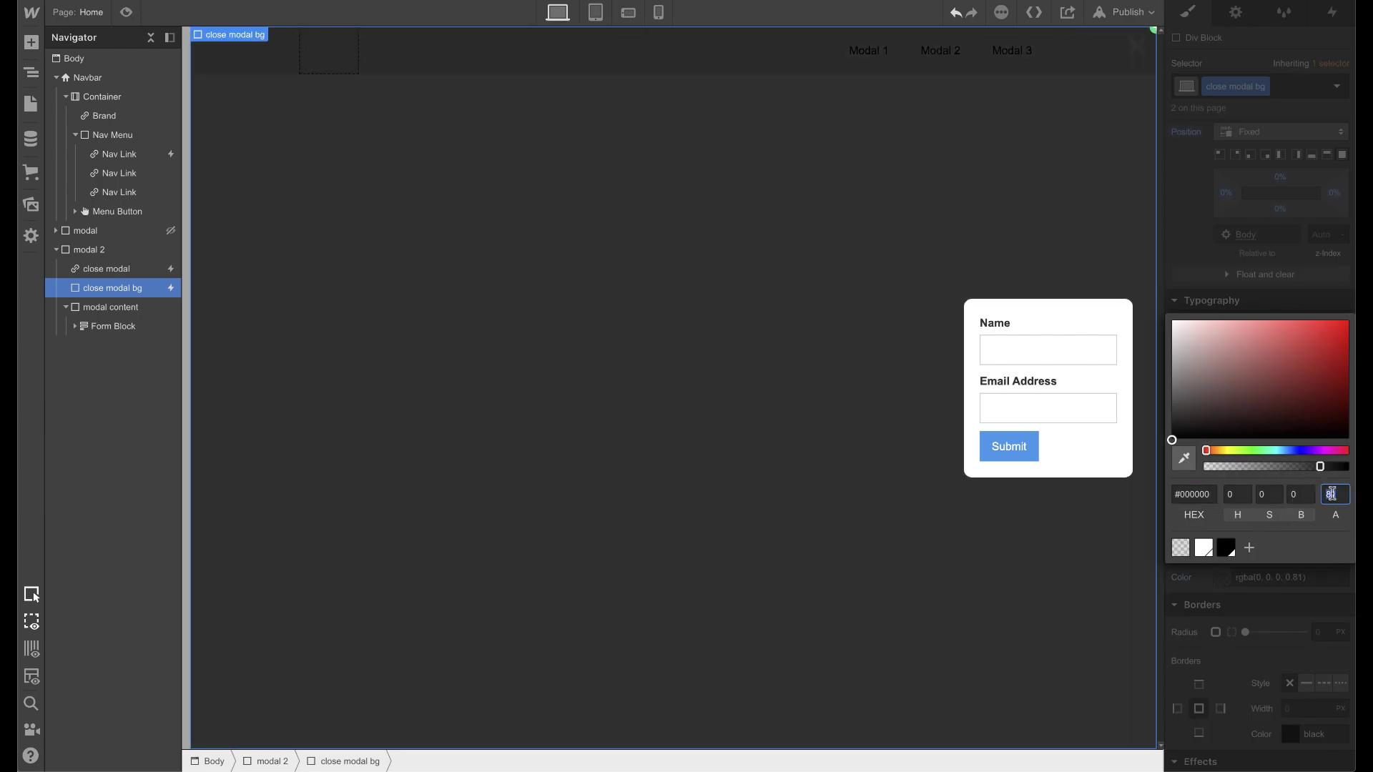
{"action": "type", "text": "75"}
{"action": "left_click", "coordinate": [1250, 226]}
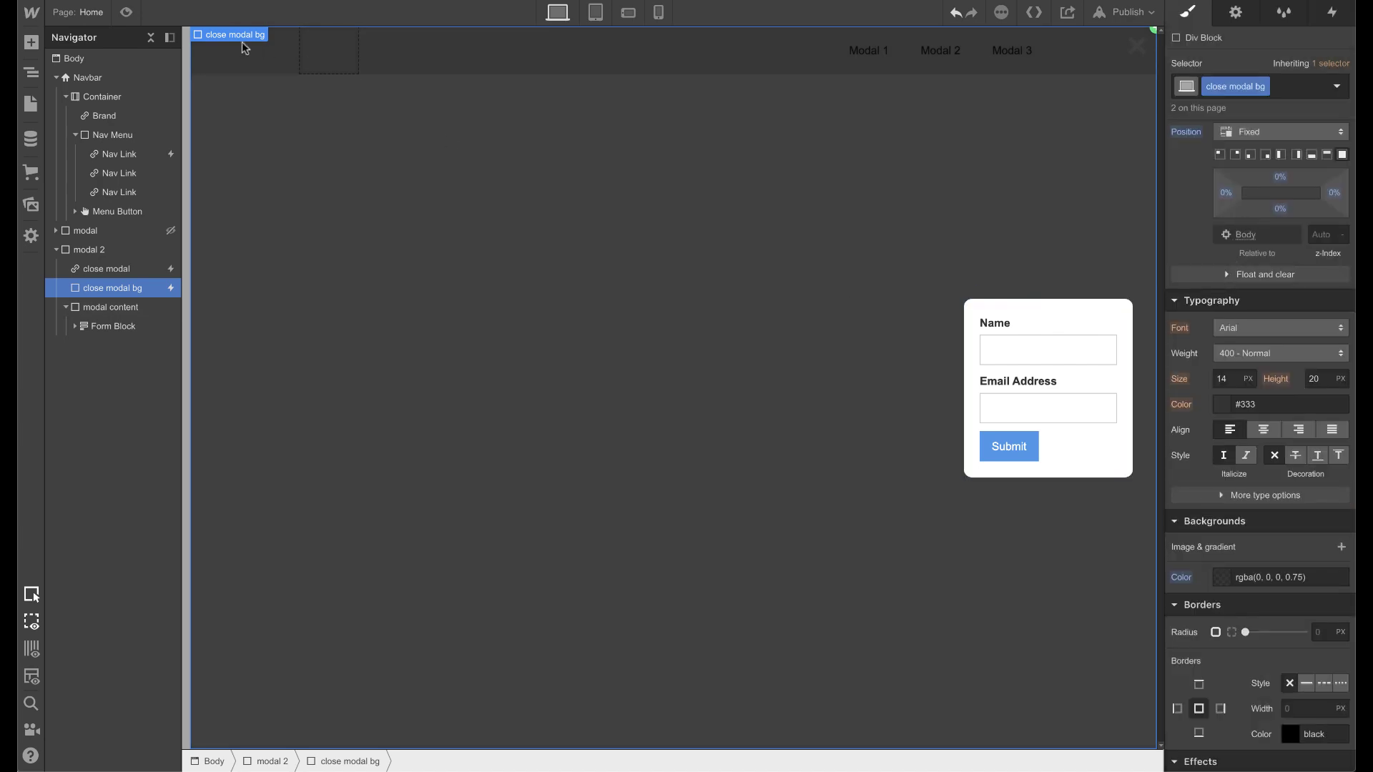
Set the modal content card's height to 90%
{"action": "left_click", "coordinate": [1045, 306]}
{"action": "scroll", "coordinate": [1275, 382], "scroll_direction": "up", "scroll_amount": 5}
{"action": "left_click", "coordinate": [1315, 324]}
{"action": "type", "text": "100%"}
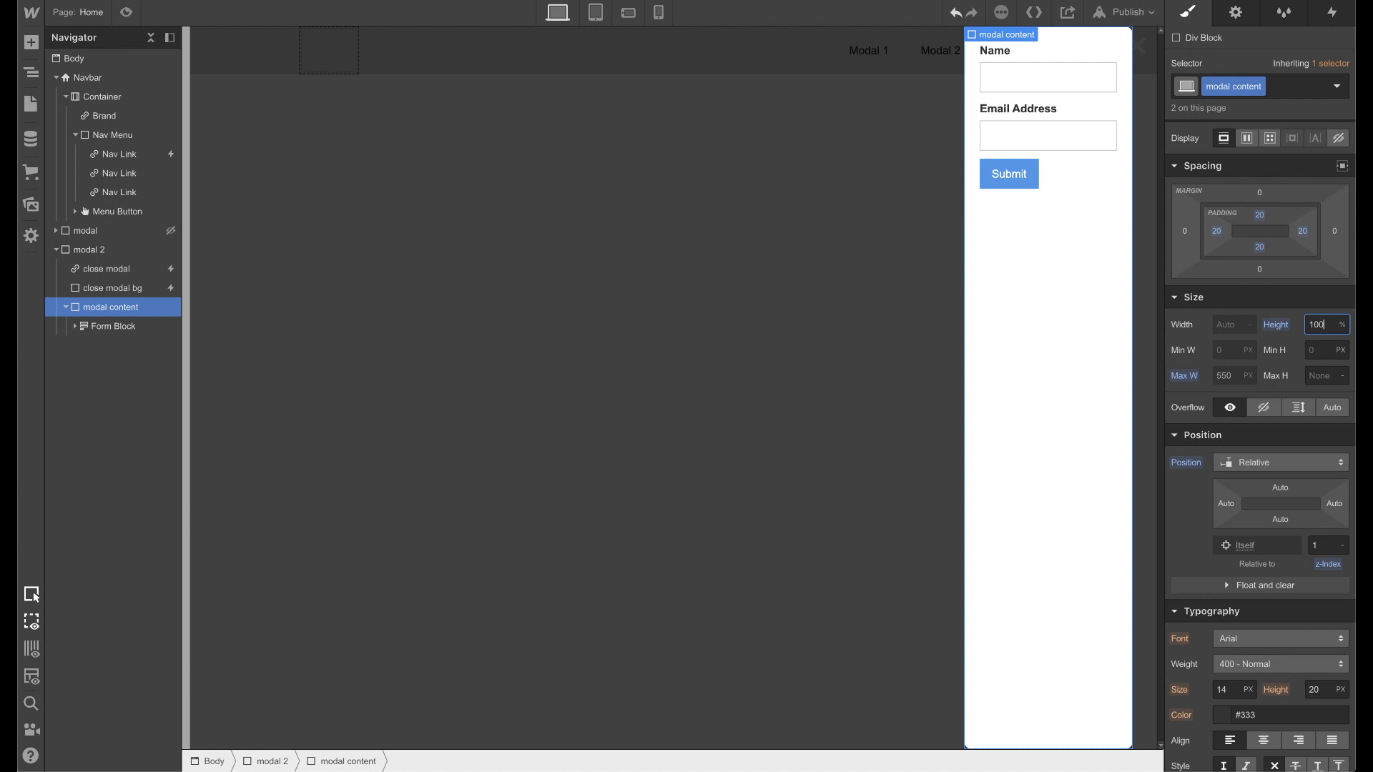
{"action": "key", "text": "BackSpace"}
{"action": "key", "text": "BackSpace"}
{"action": "key", "text": "BackSpace"}
{"action": "type", "text": "90"}
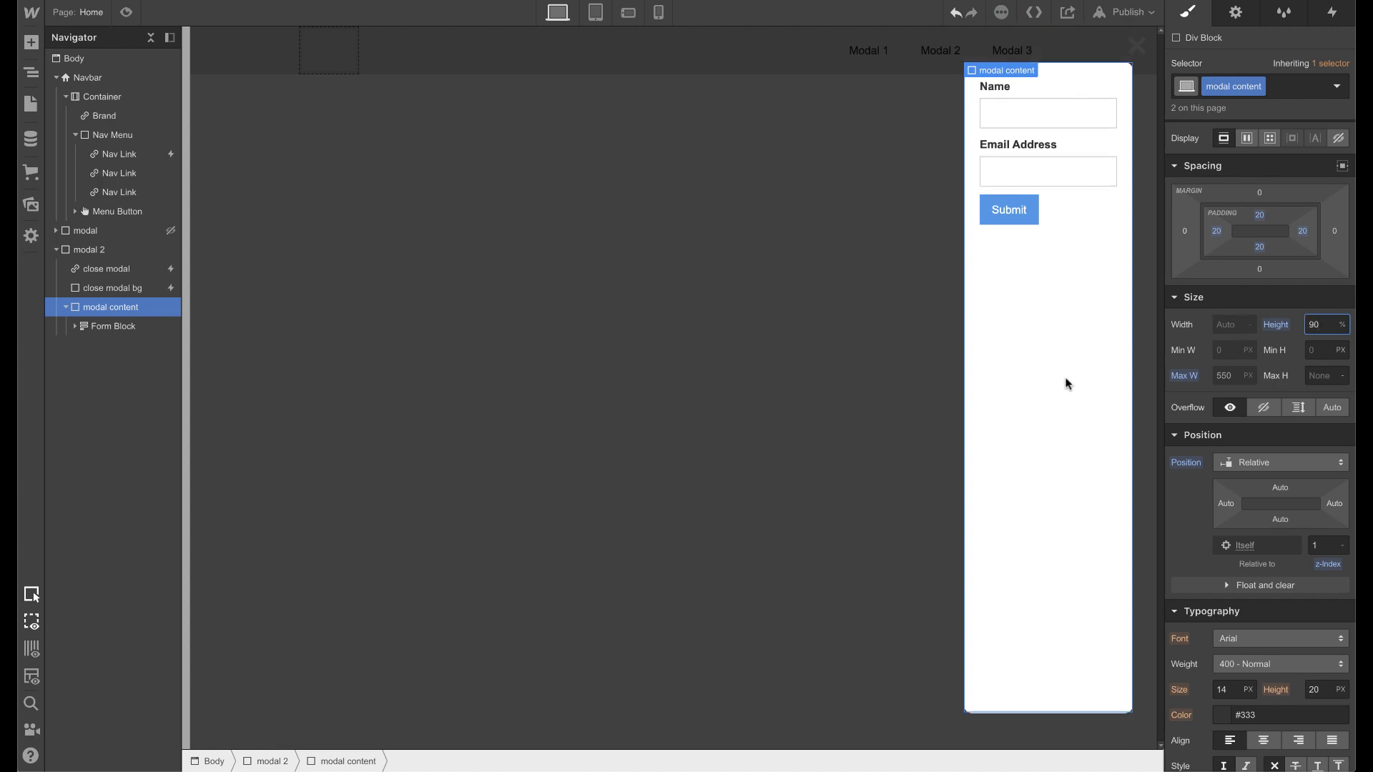
{"action": "left_click", "coordinate": [839, 315]}
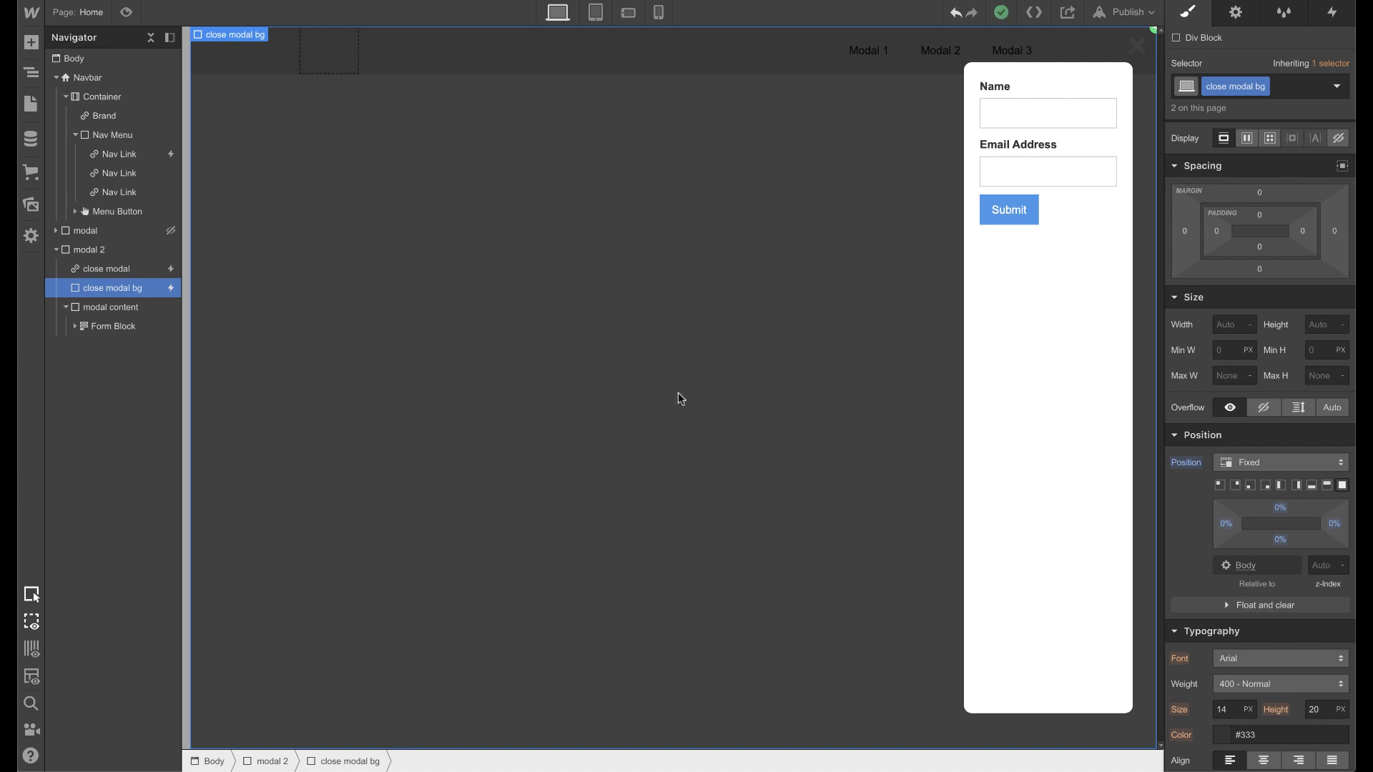
Give modal 2 a 75% black background and clear close modal bg's background colour
{"action": "left_click", "coordinate": [116, 252]}
{"action": "scroll", "coordinate": [1224, 638], "scroll_direction": "down", "scroll_amount": 3}
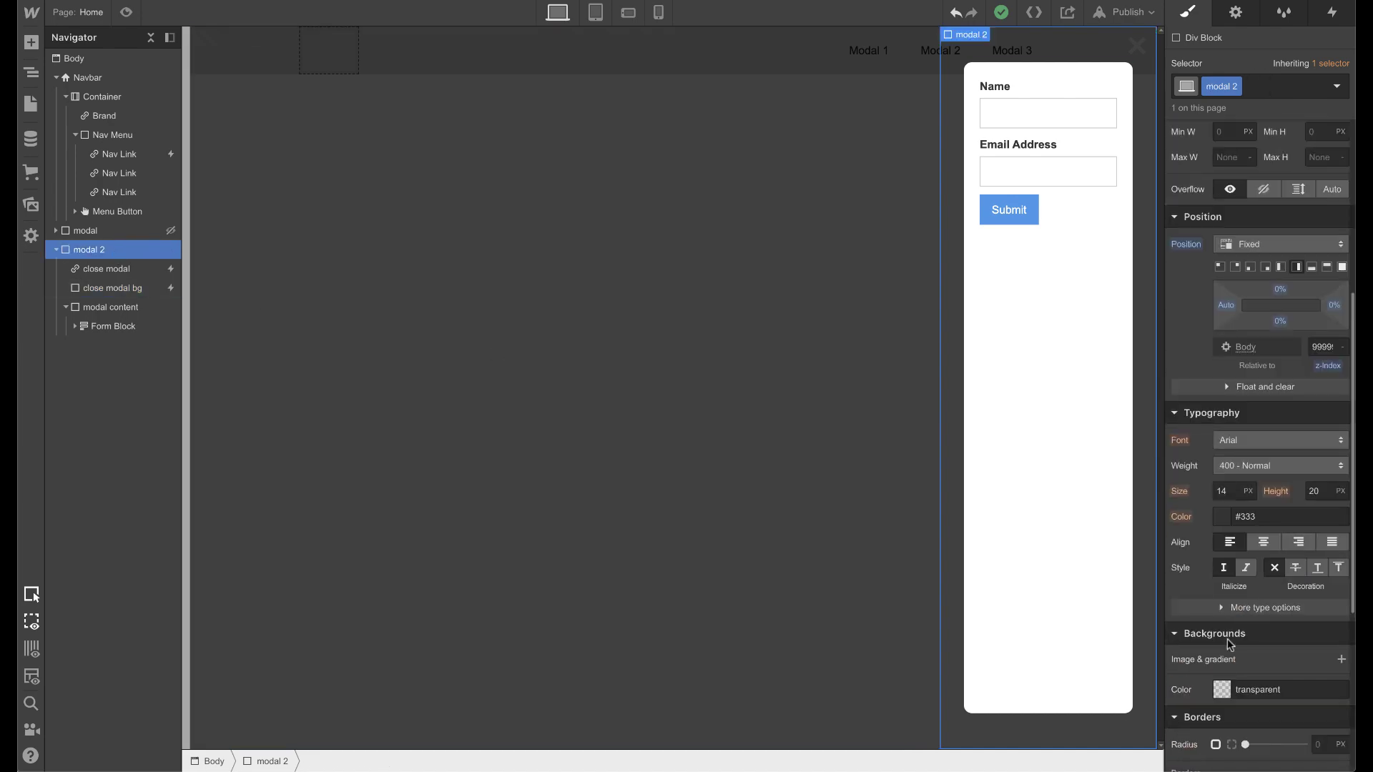
{"action": "left_click", "coordinate": [1225, 691]}
{"action": "left_click", "coordinate": [1320, 578]}
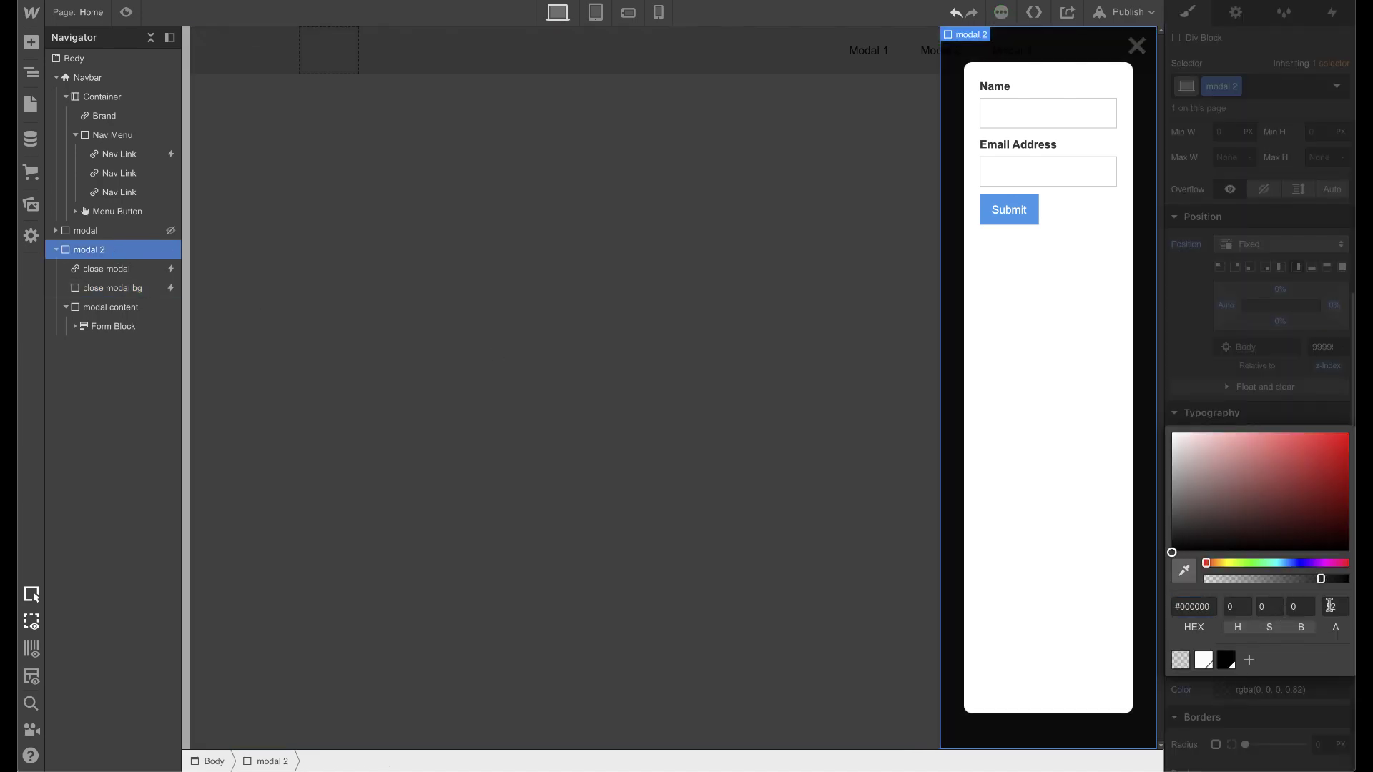
{"action": "double_click", "coordinate": [1330, 606]}
{"action": "type", "text": "75"}
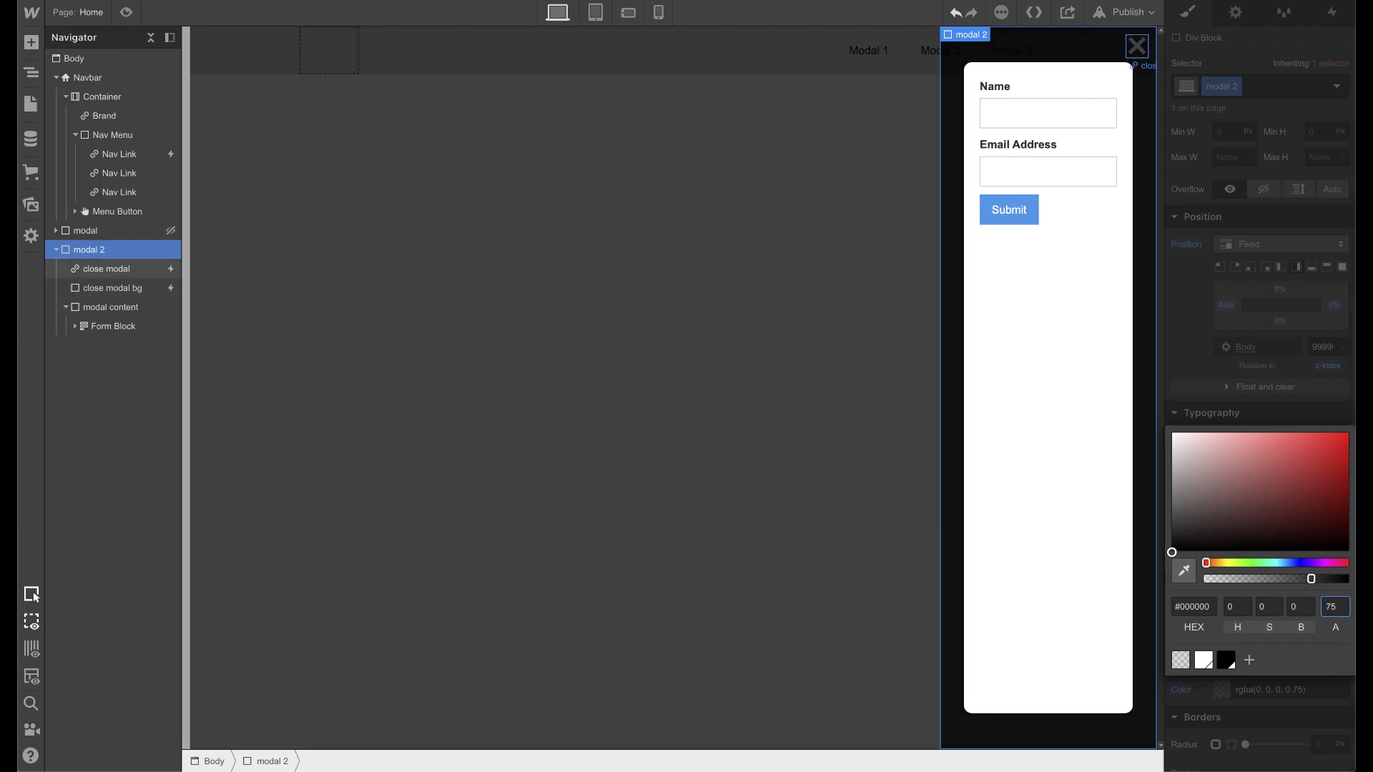
{"action": "left_click", "coordinate": [401, 389]}
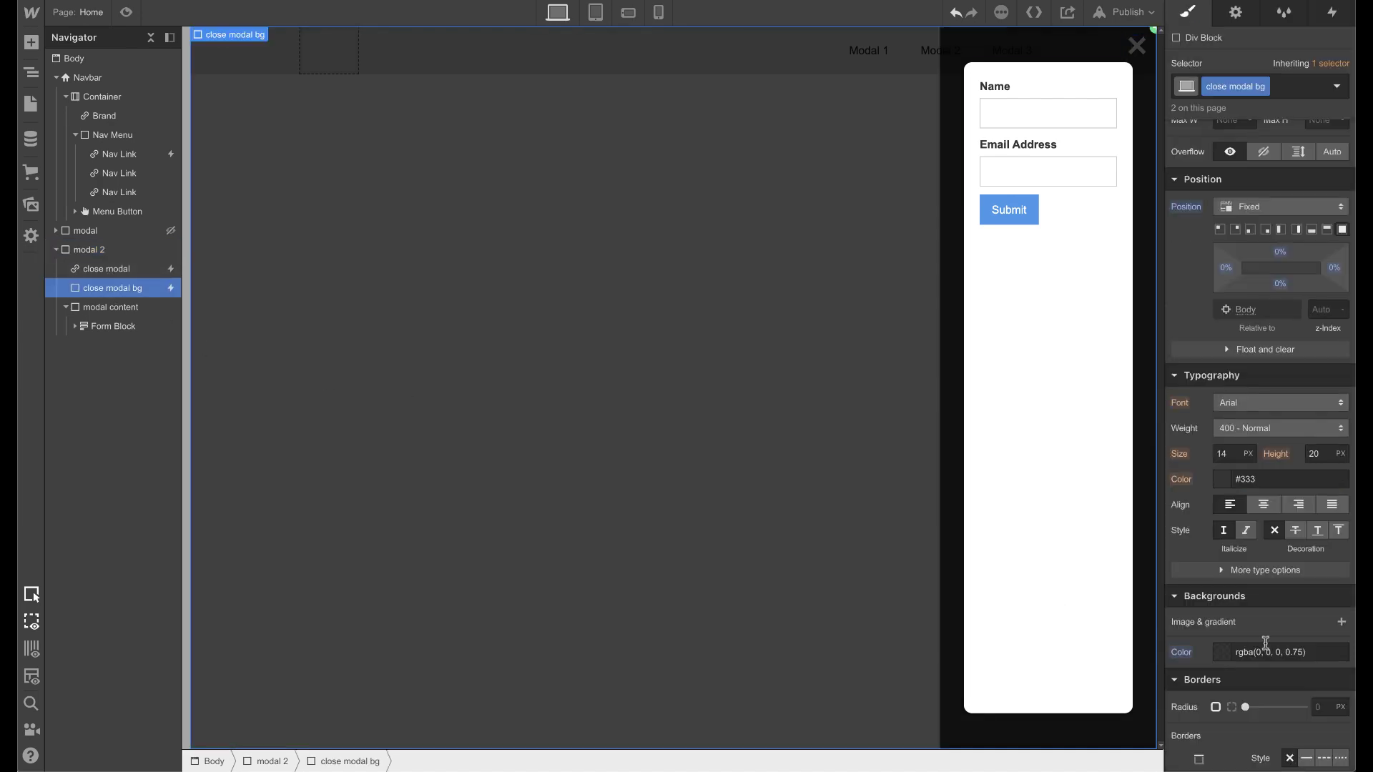
{"action": "left_click", "coordinate": [1178, 654], "text": "alt"}
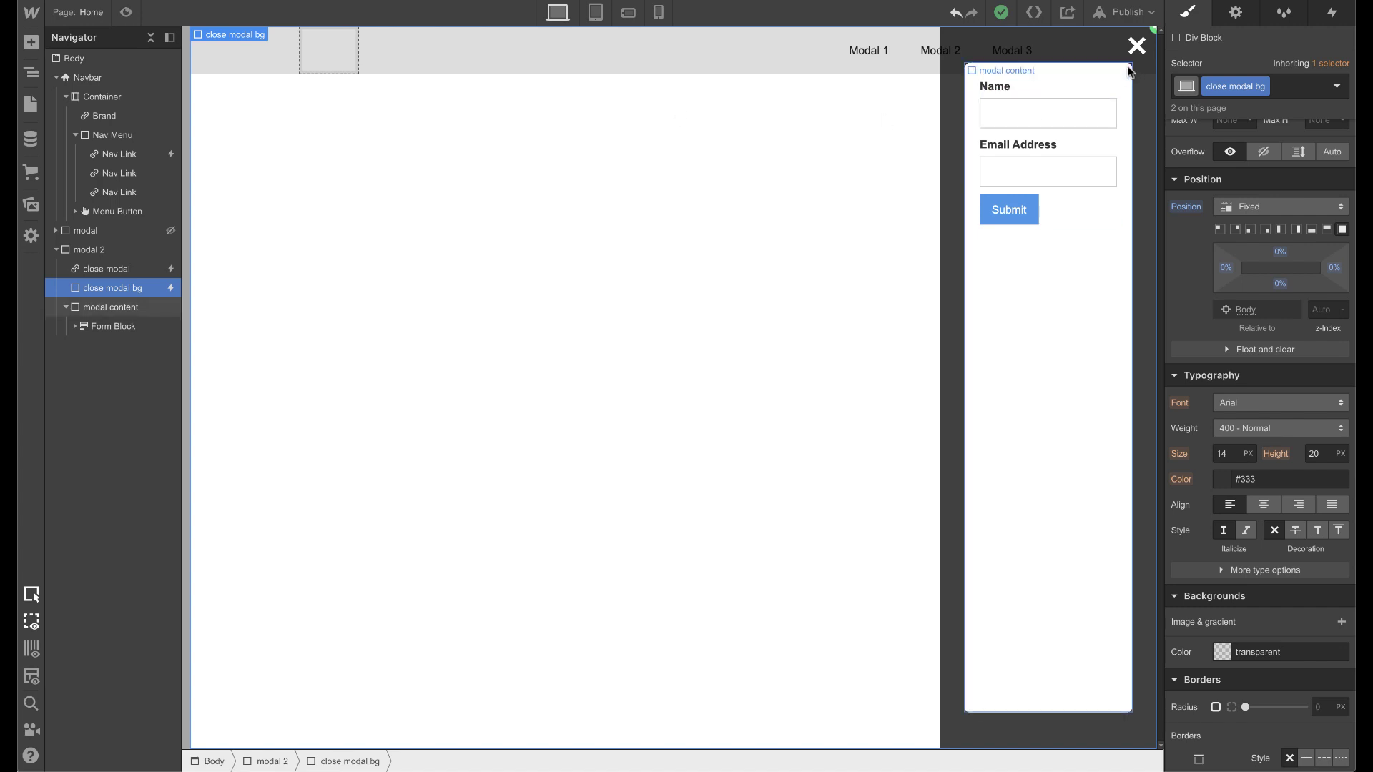
Duplicate the close X link's close modal click animation
{"action": "left_click", "coordinate": [136, 269]}
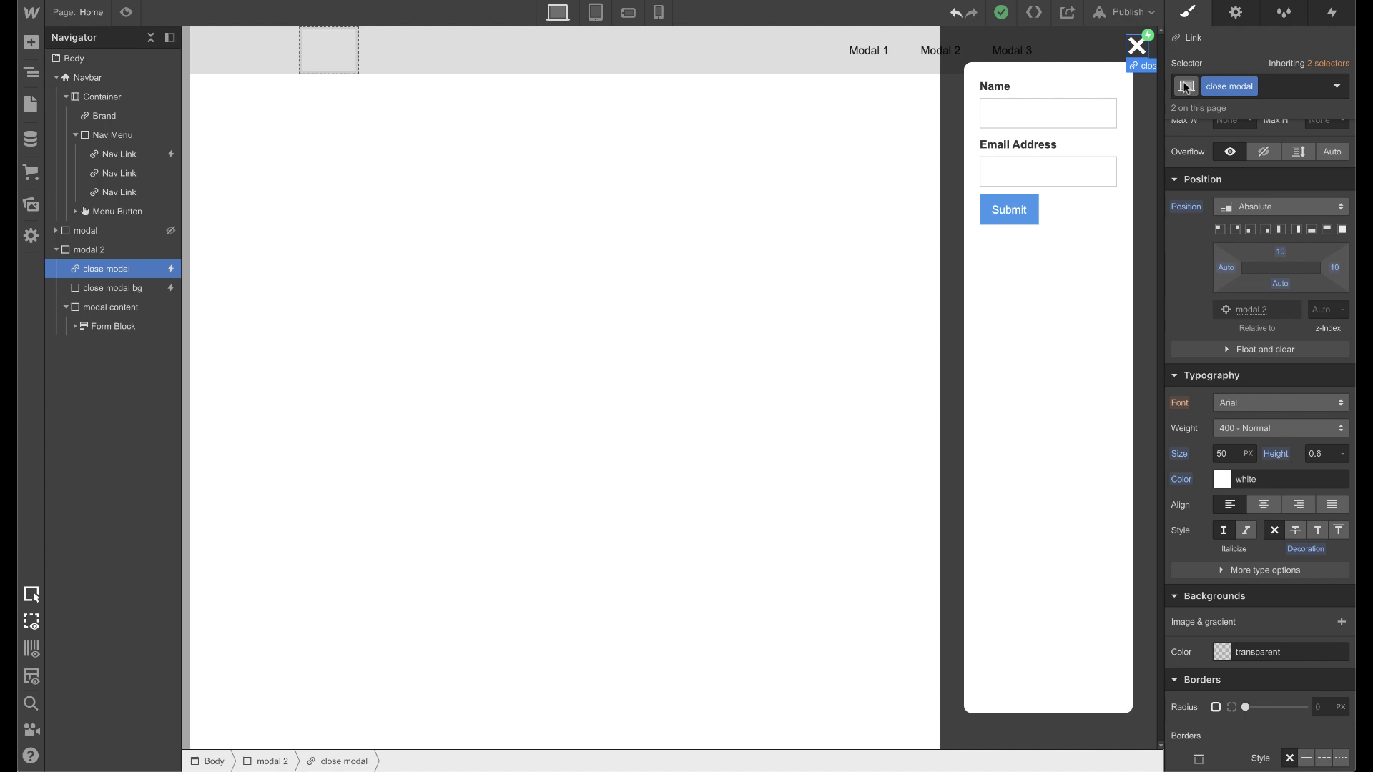
{"action": "left_click", "coordinate": [1332, 14]}
{"action": "left_click", "coordinate": [1229, 93]}
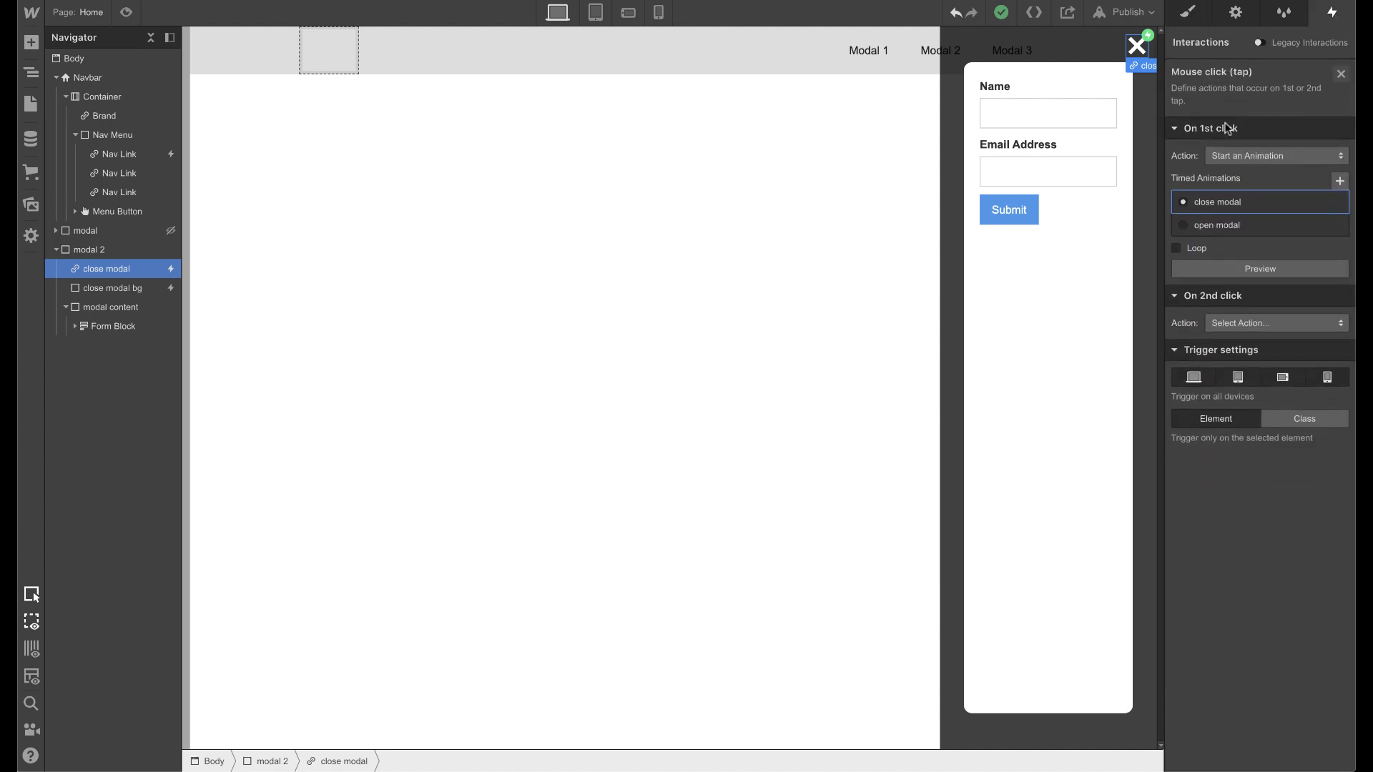
{"action": "left_click", "coordinate": [1221, 206]}
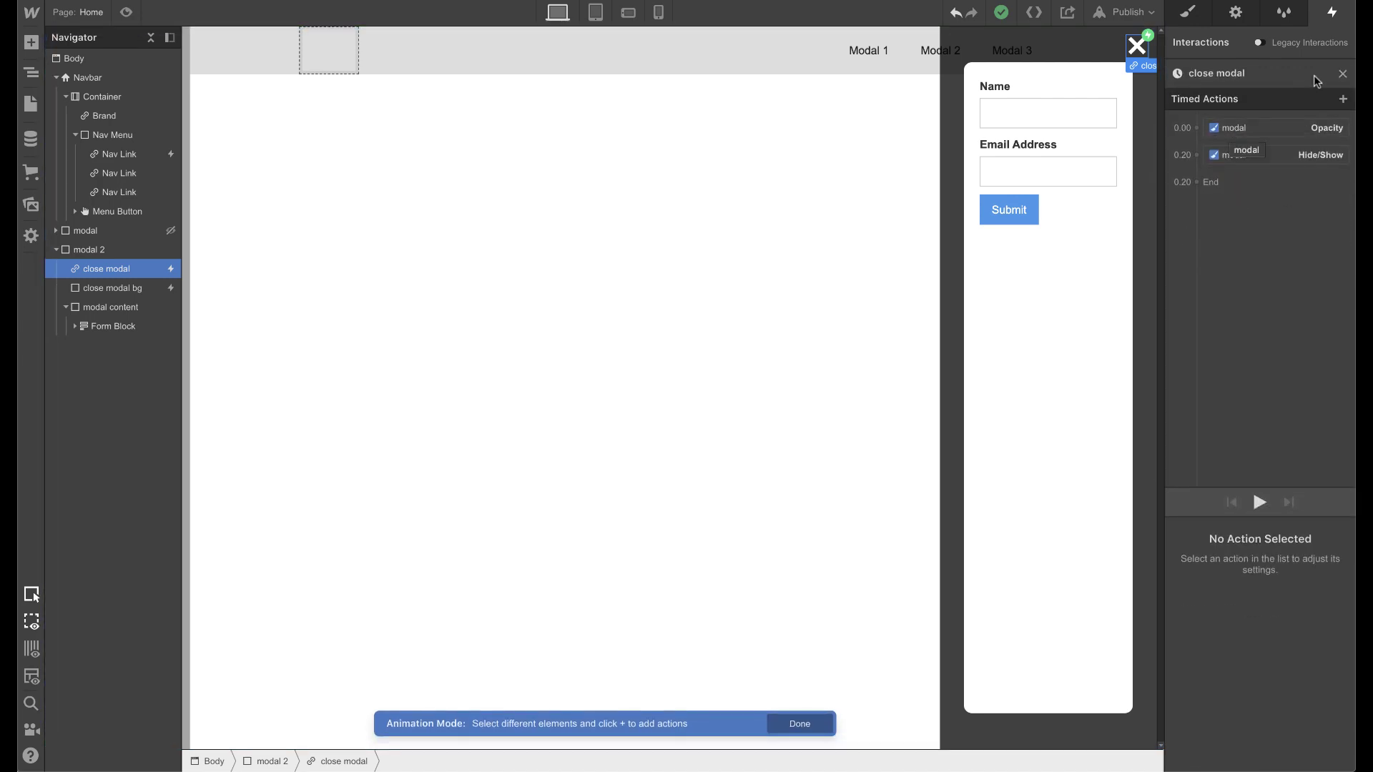
{"action": "left_click", "coordinate": [1343, 74]}
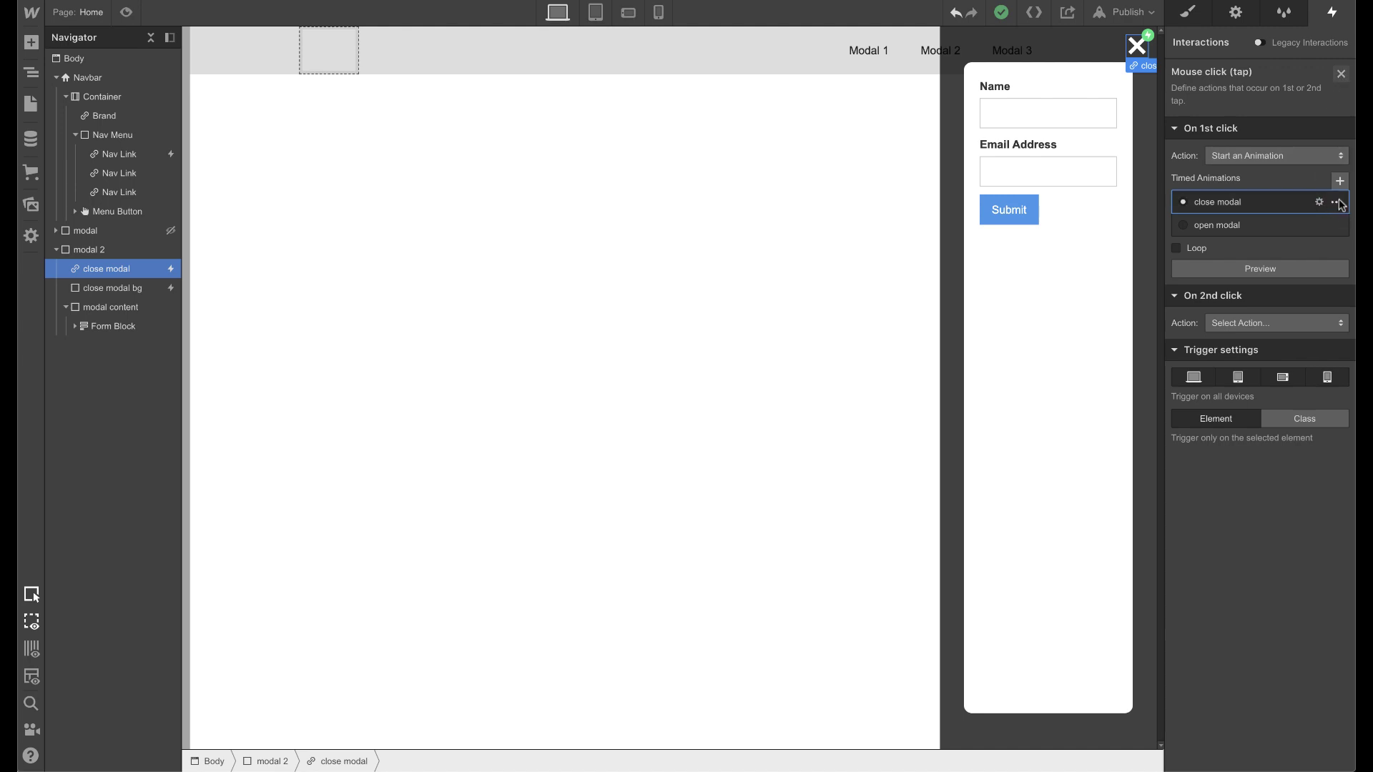
{"action": "left_click", "coordinate": [1337, 203]}
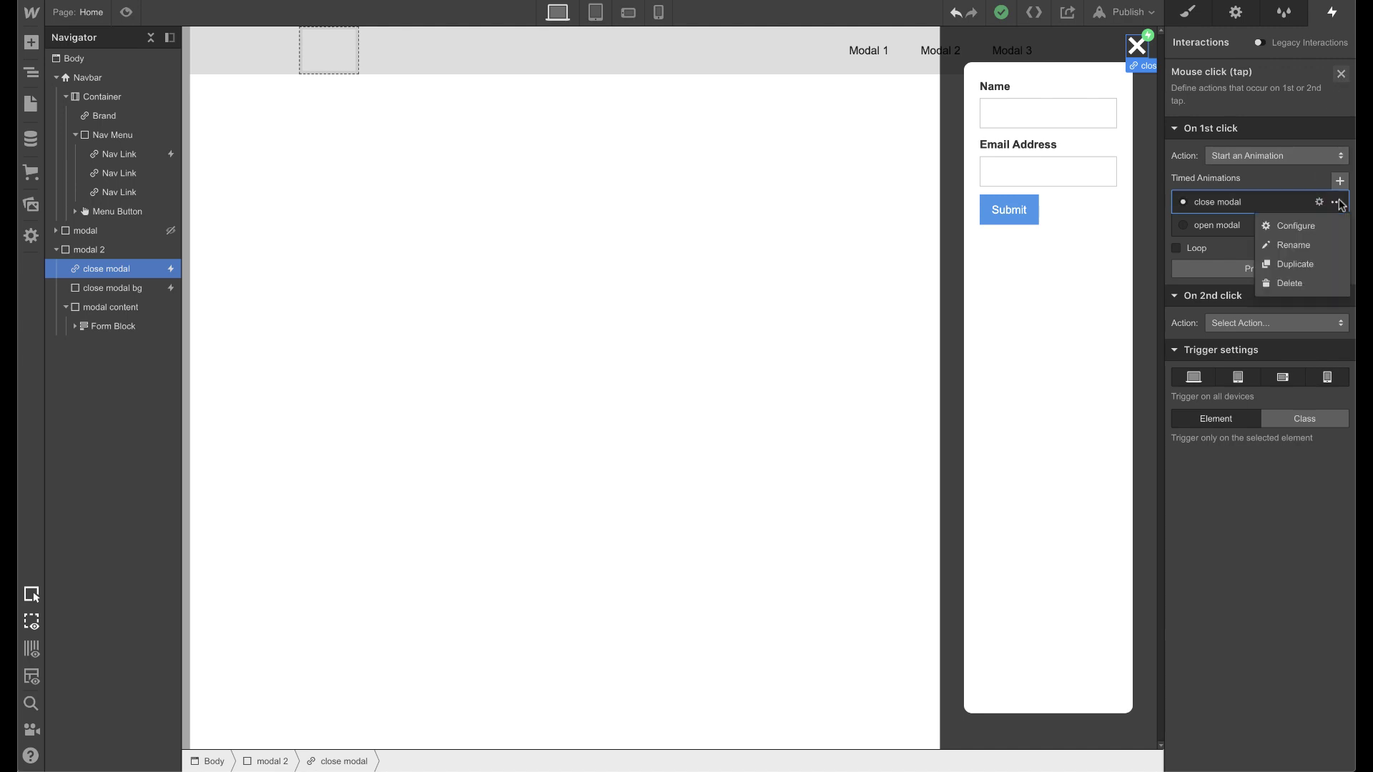
{"action": "left_click", "coordinate": [1315, 264]}
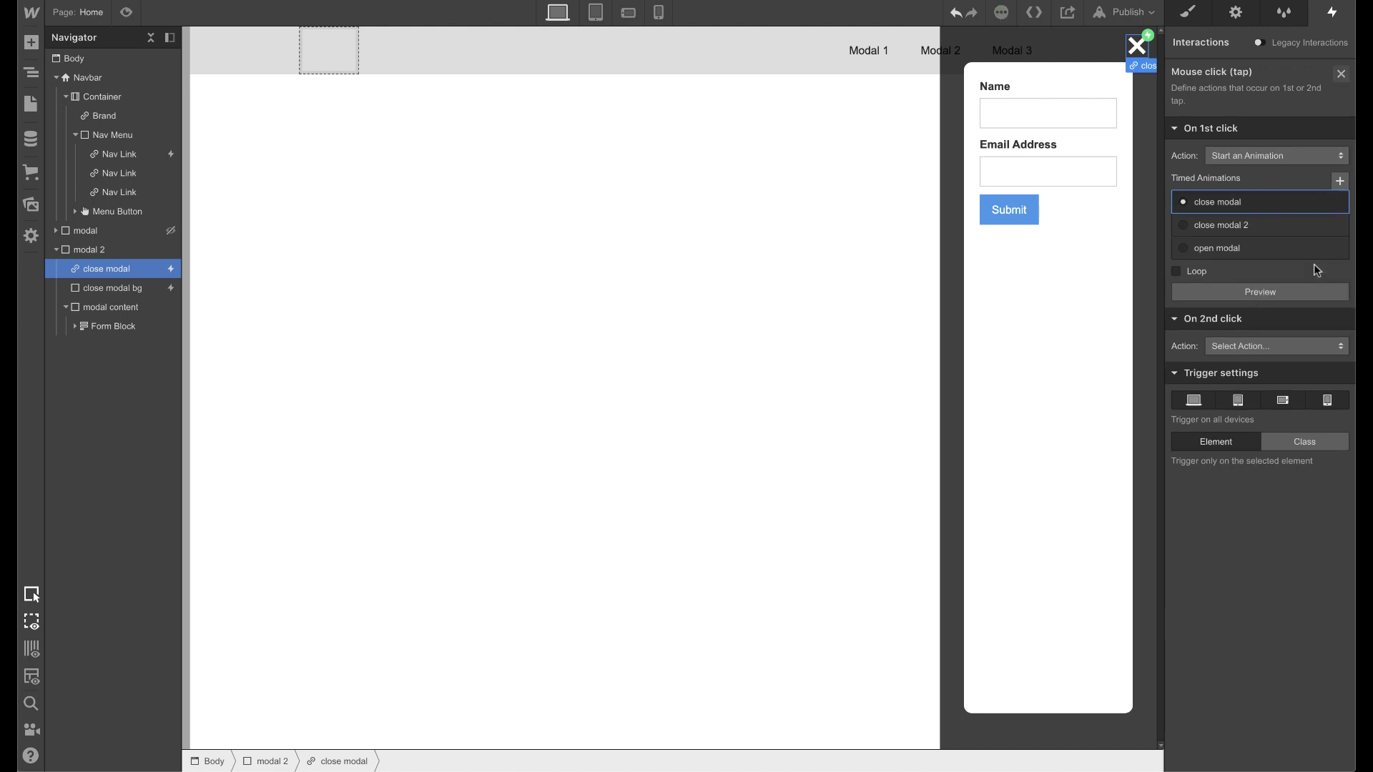
Retarget close modal 2's Opacity and Hide/Show actions to modal 2
{"action": "left_click", "coordinate": [1225, 228]}
{"action": "left_click", "coordinate": [1240, 130]}
{"action": "left_click", "coordinate": [1239, 154], "text": "shift"}
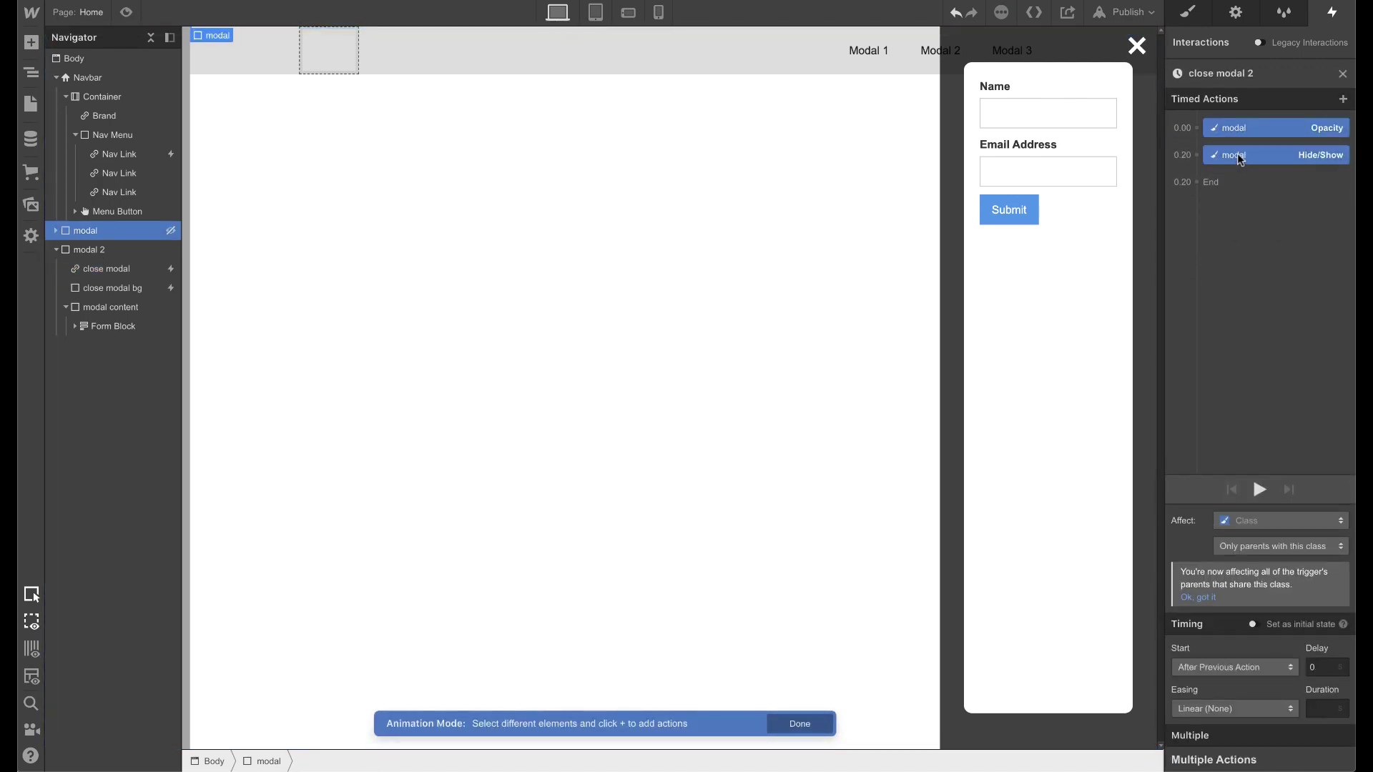
{"action": "right_click", "coordinate": [1241, 160]}
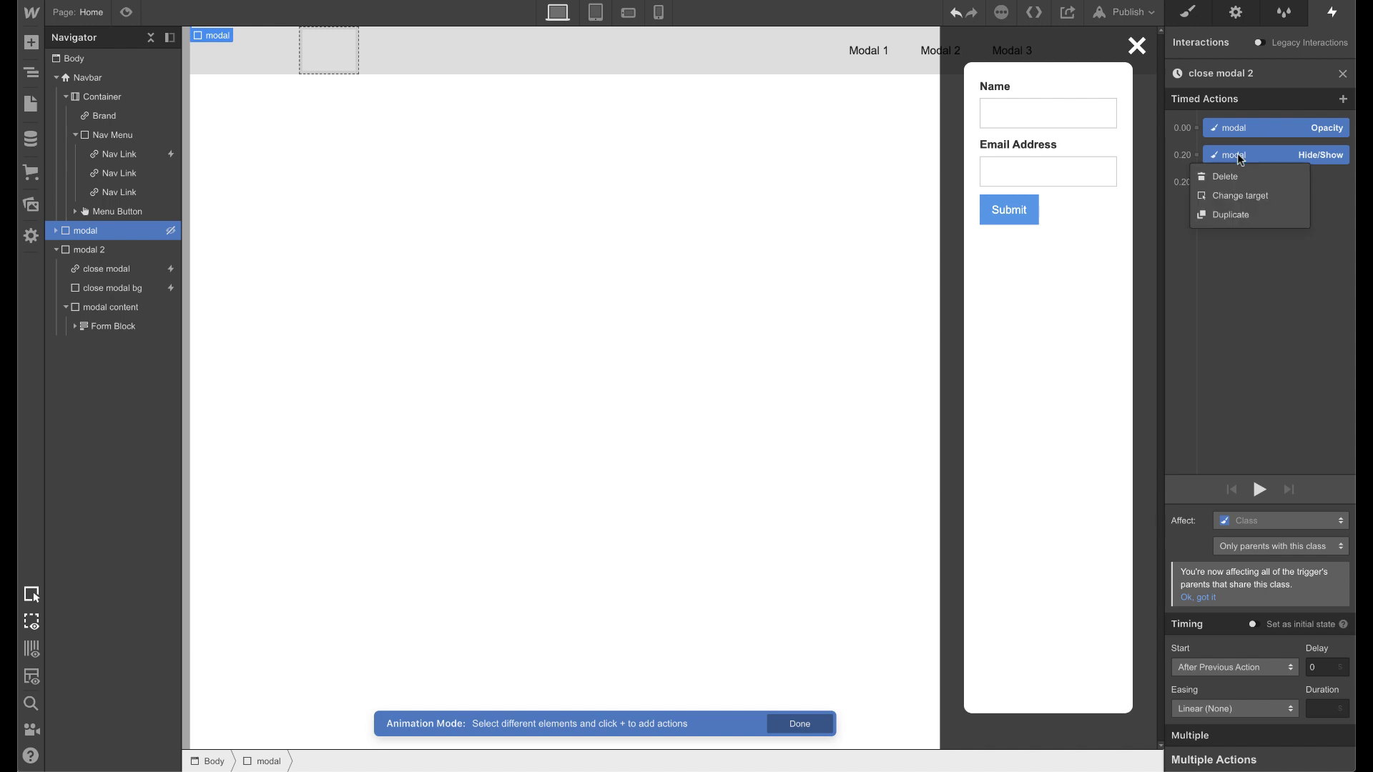
{"action": "left_click", "coordinate": [1237, 193]}
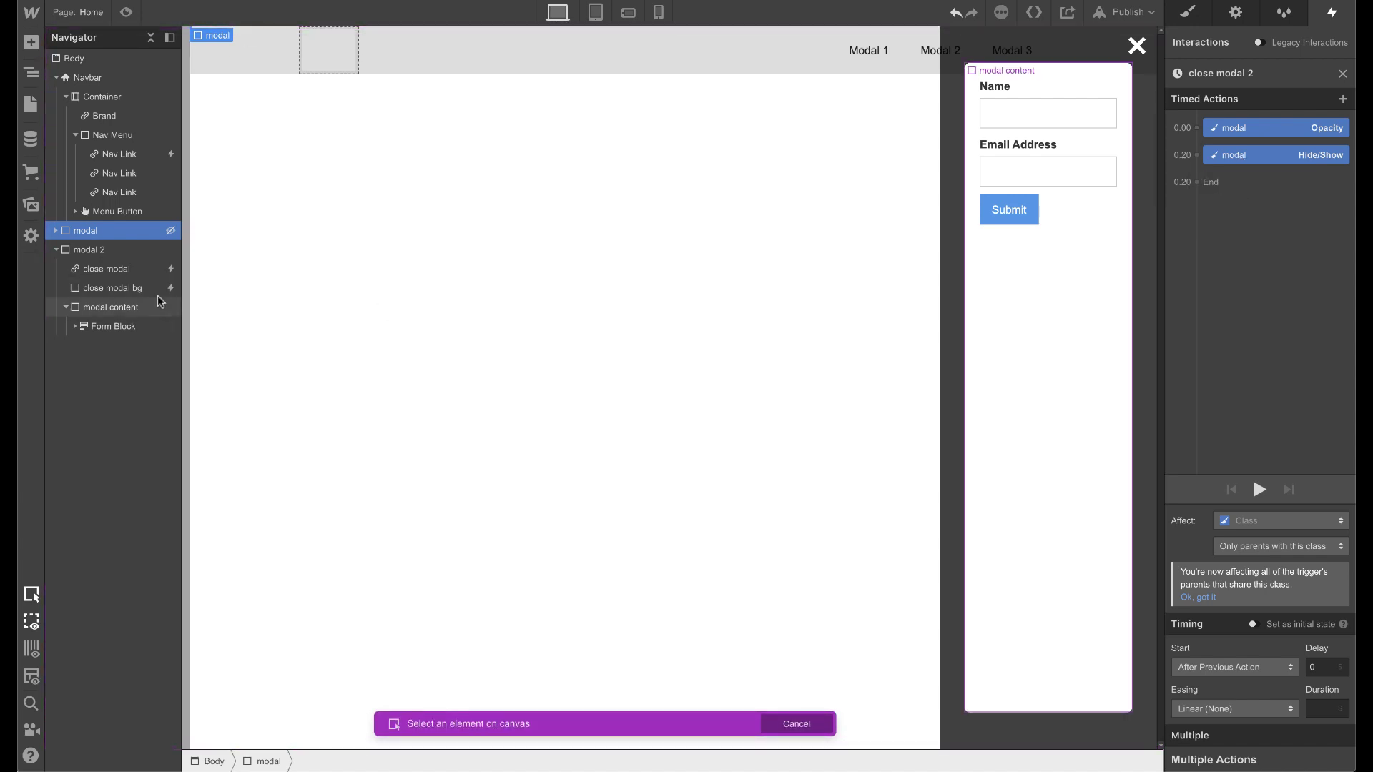
{"action": "left_click", "coordinate": [102, 251]}
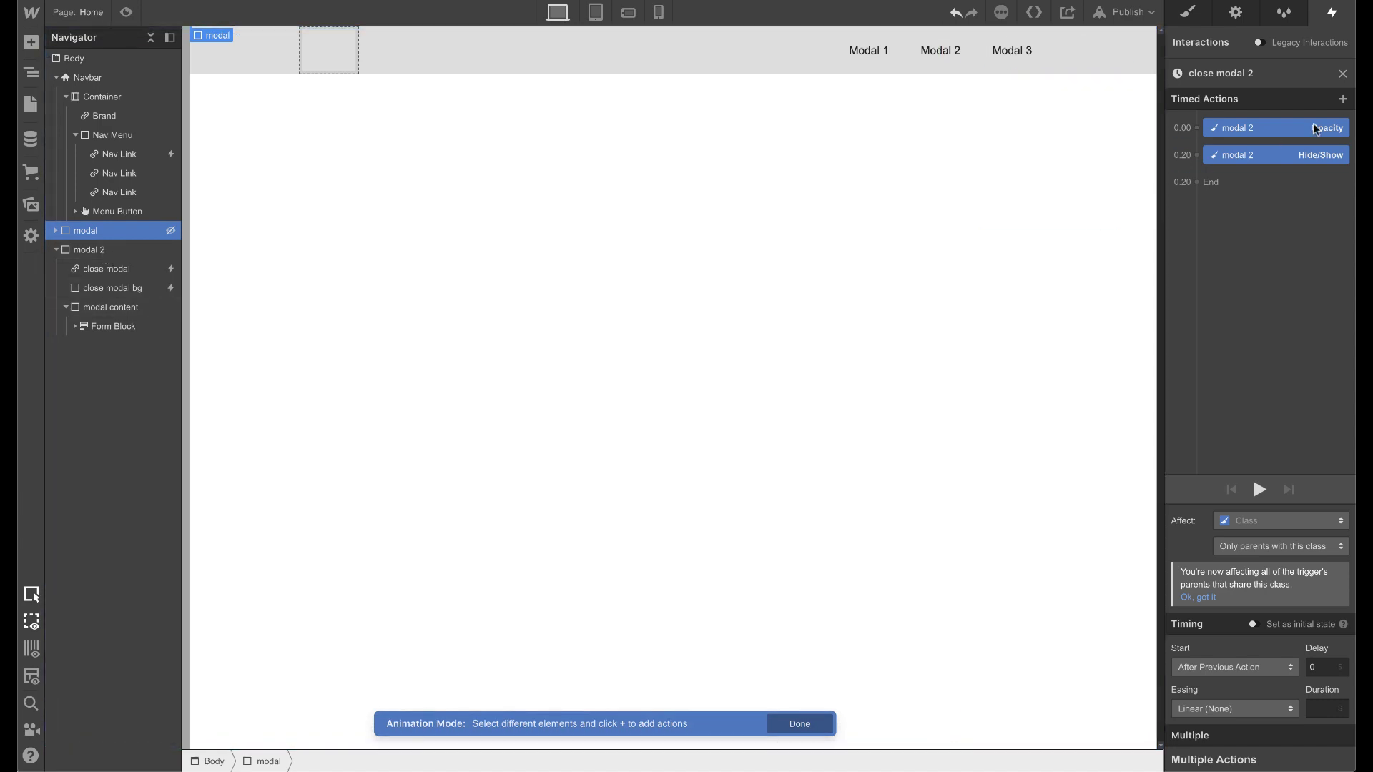
{"action": "left_click", "coordinate": [1342, 73]}
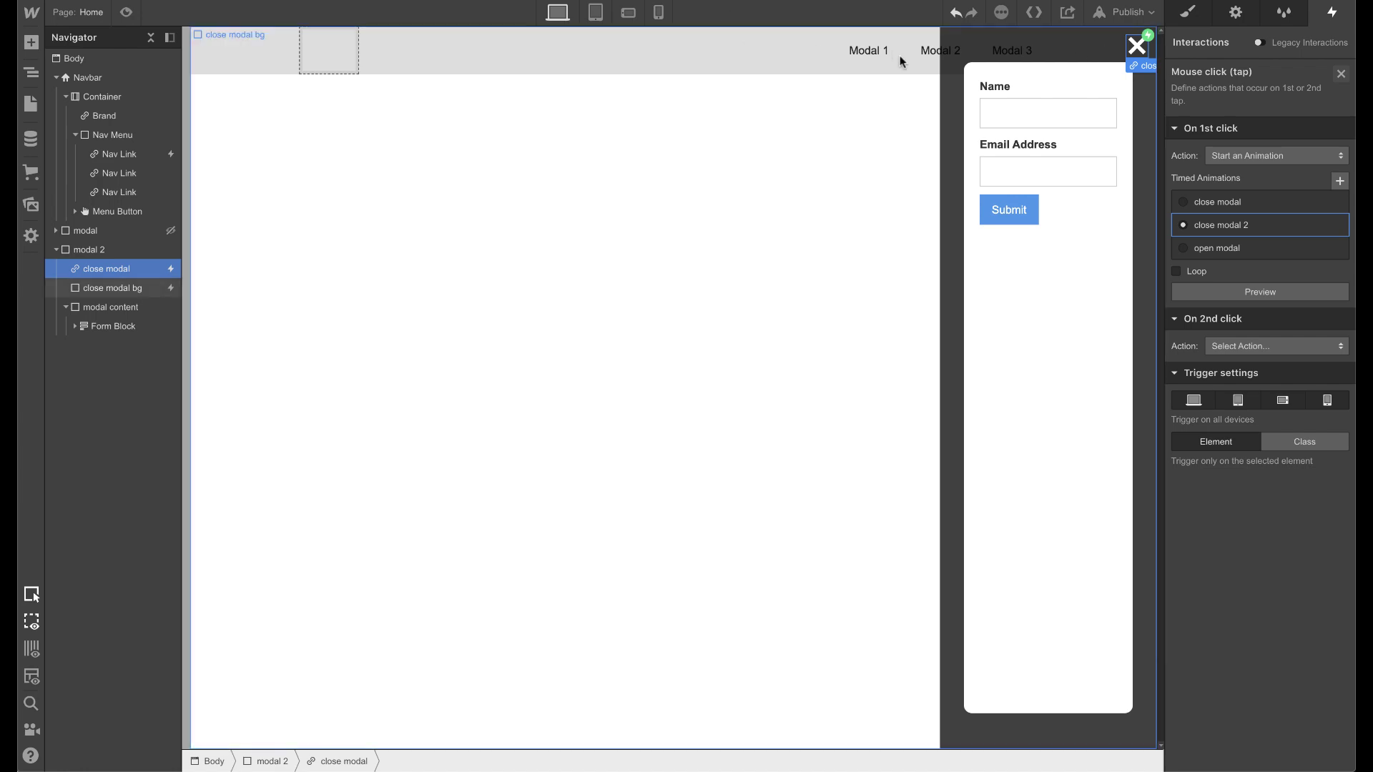
Set modal 2's Display to None so it starts hidden
{"action": "left_click", "coordinate": [947, 64]}
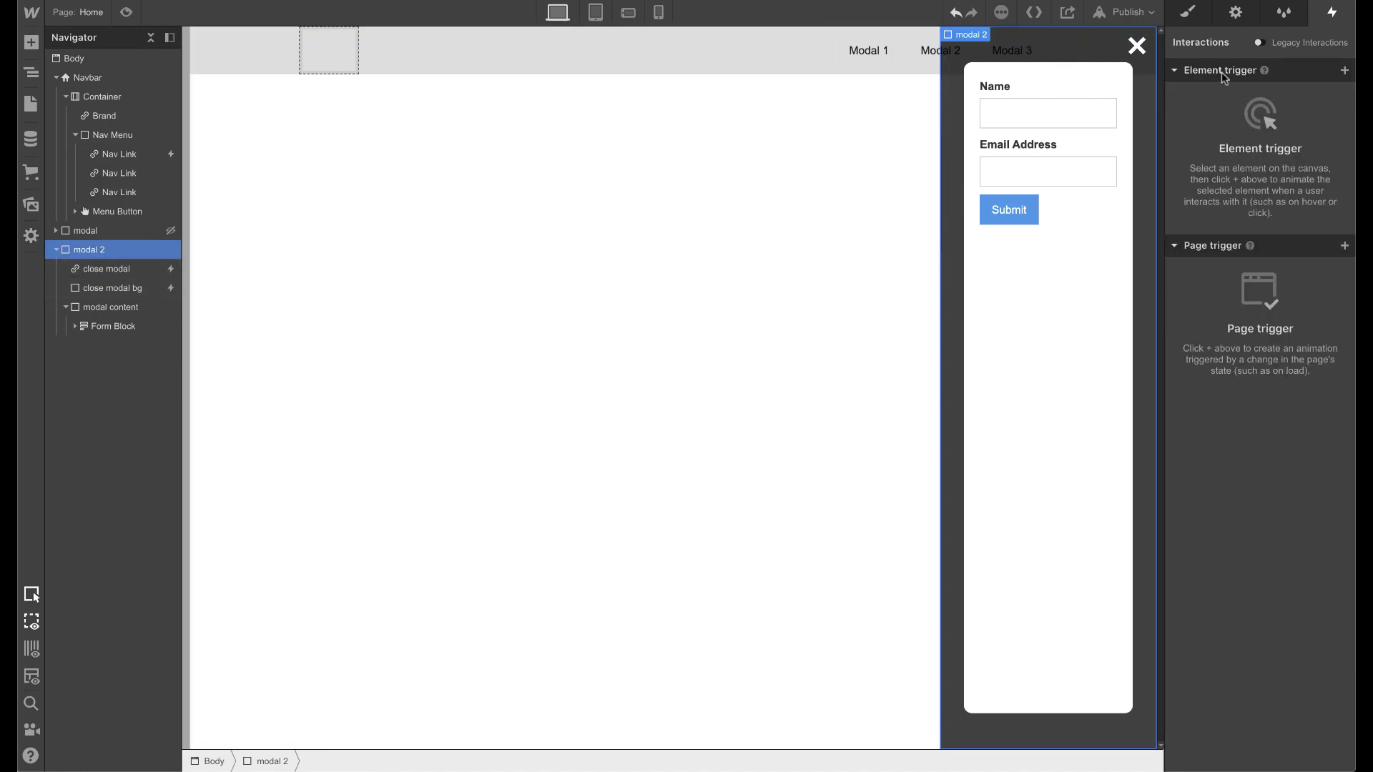
{"action": "left_click", "coordinate": [1188, 14]}
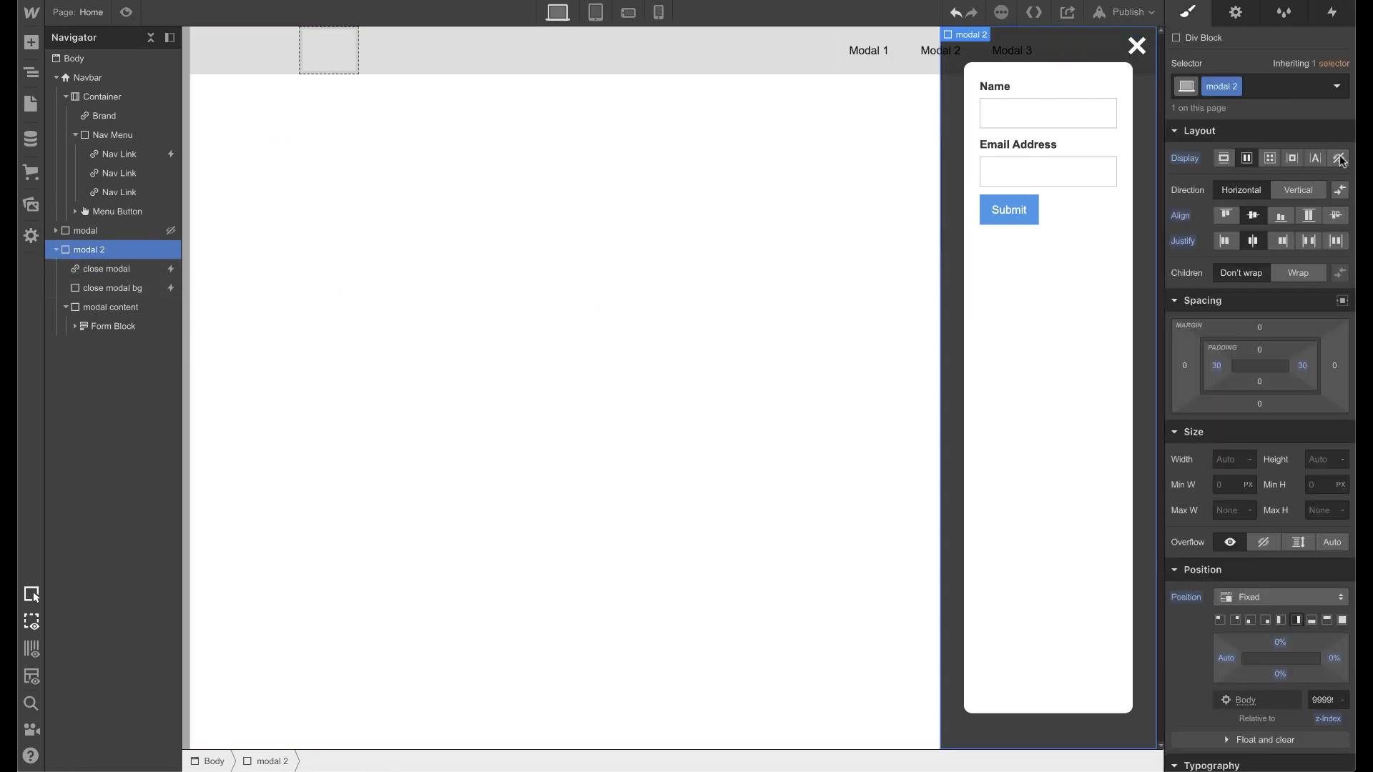
{"action": "left_click", "coordinate": [1341, 159]}
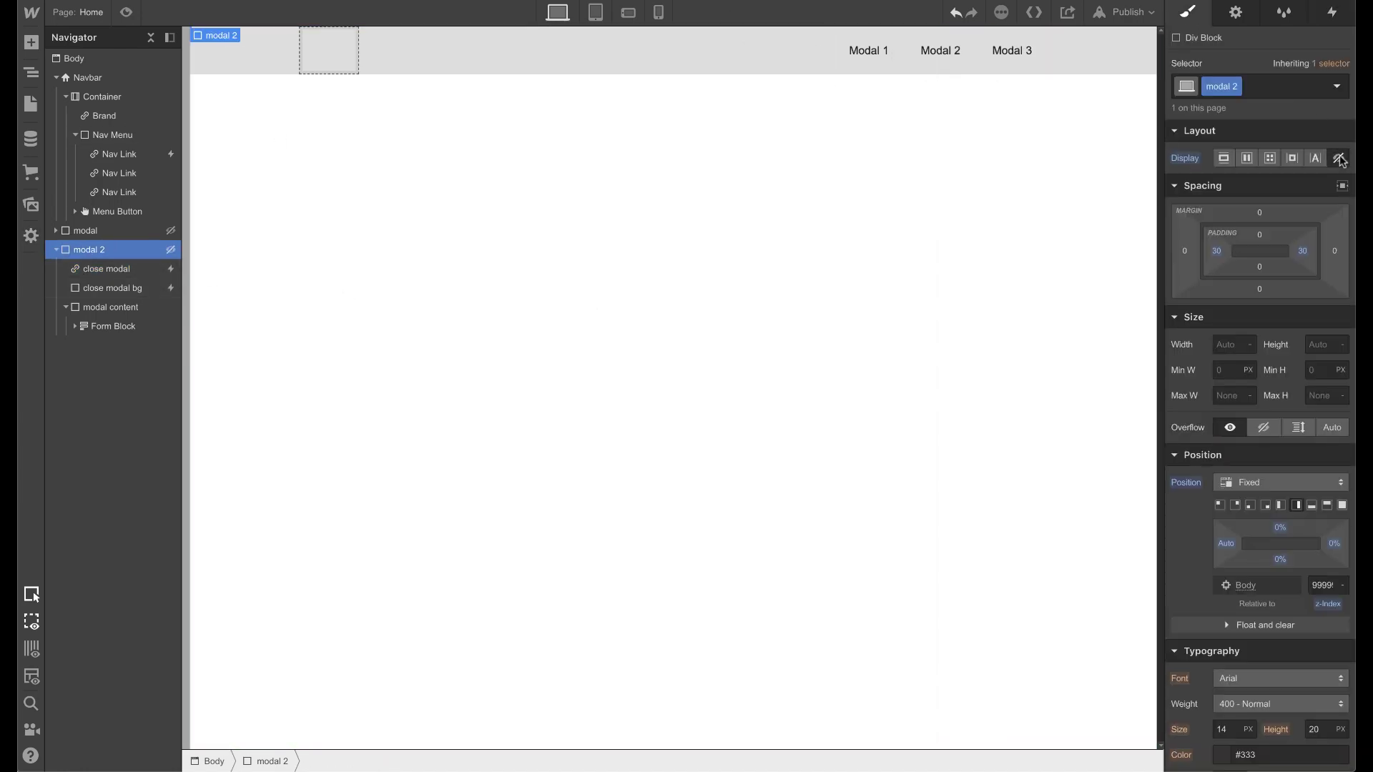
Add a mouse click trigger to the Modal 2 link that starts the open modal animation
{"action": "left_click", "coordinate": [948, 63]}
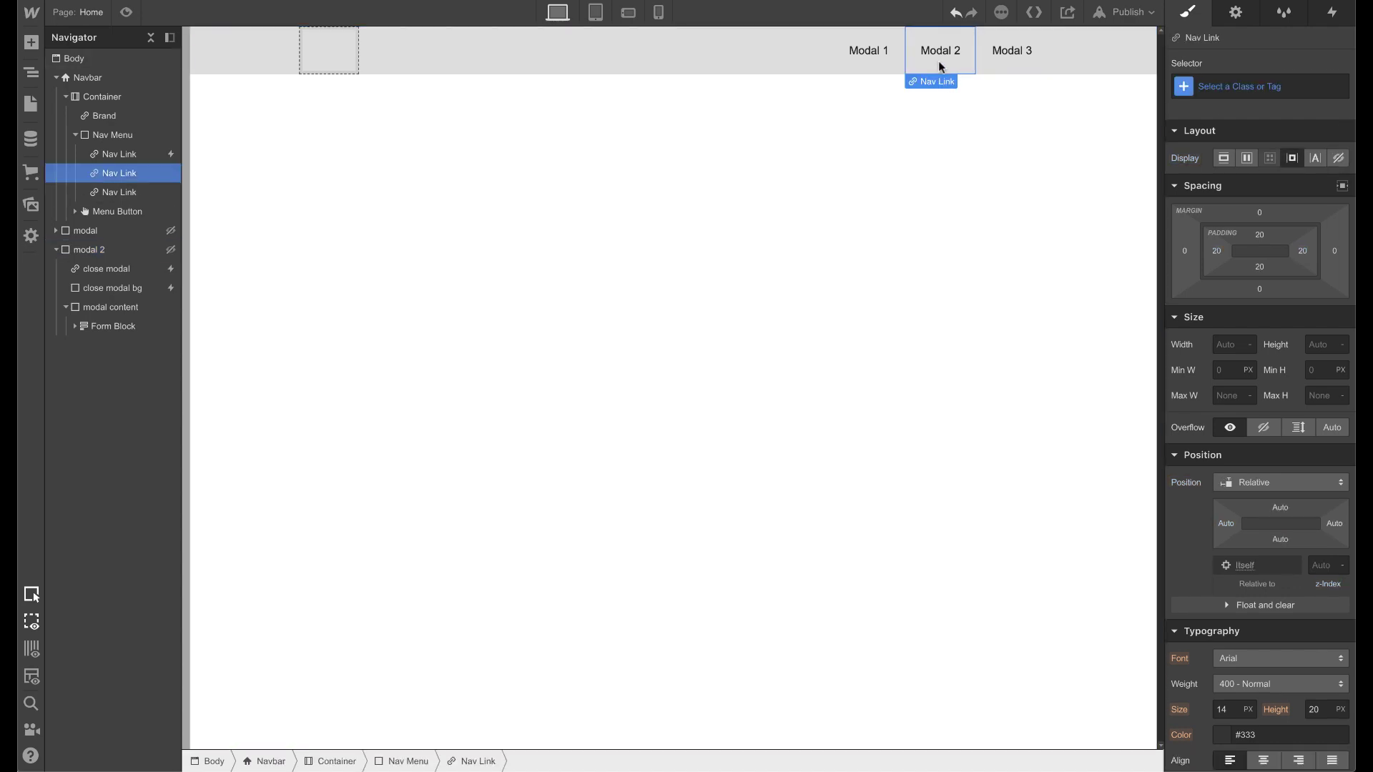
{"action": "left_click", "coordinate": [1332, 12]}
{"action": "left_click", "coordinate": [1345, 70]}
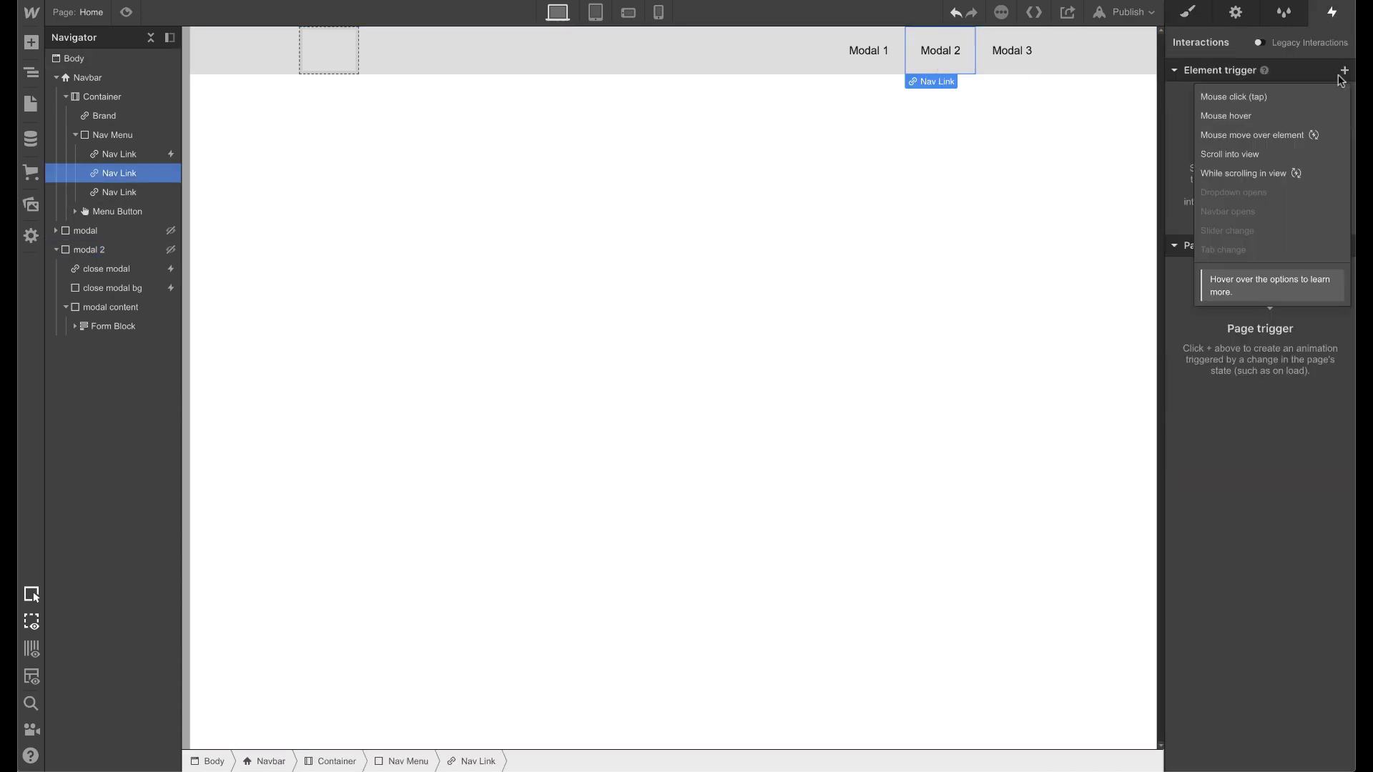
{"action": "left_click", "coordinate": [1262, 98]}
{"action": "left_click", "coordinate": [1247, 156]}
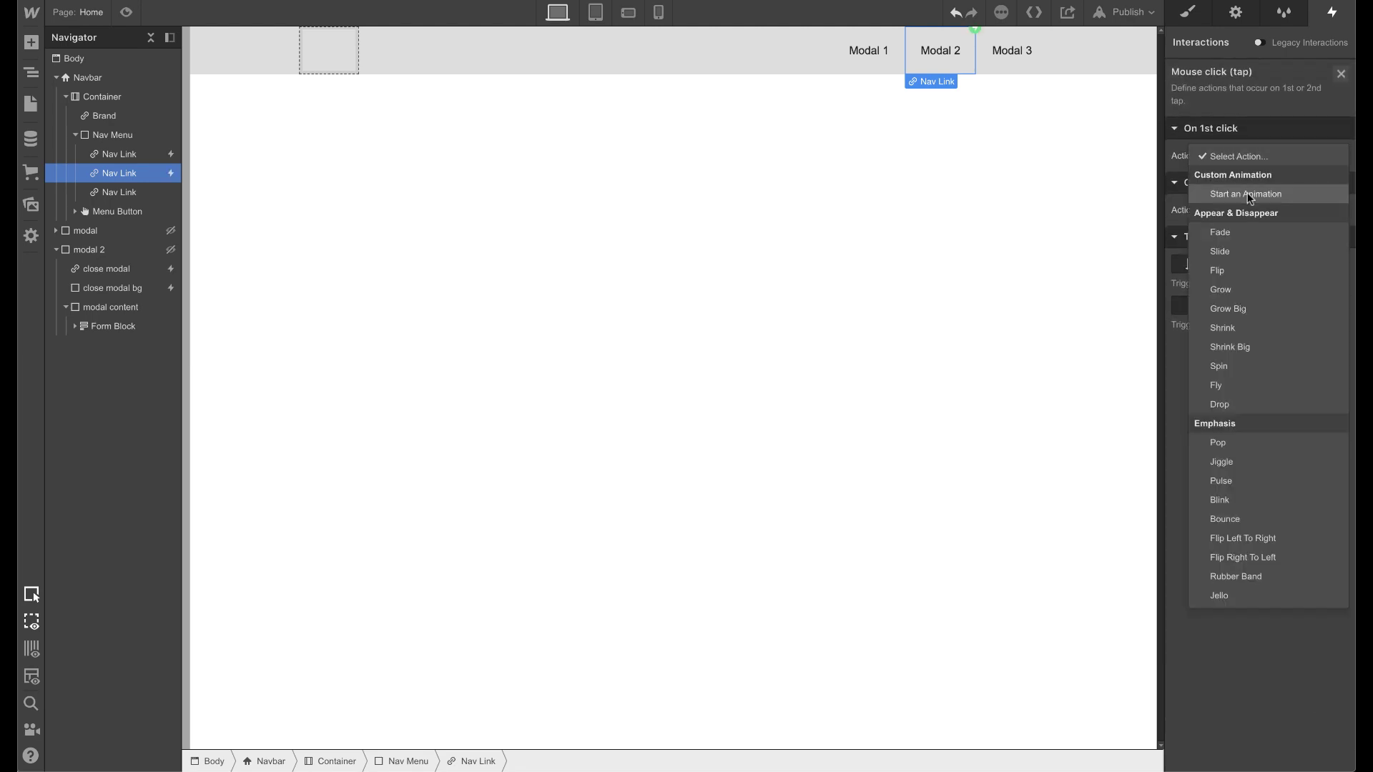
{"action": "left_click", "coordinate": [1247, 193]}
{"action": "left_click", "coordinate": [1258, 249]}
Duplicate it as open modal 2, retarget its three actions to modal 2, then preview
{"action": "left_click", "coordinate": [1336, 248]}
{"action": "left_click", "coordinate": [1295, 310]}
{"action": "left_click", "coordinate": [1228, 271]}
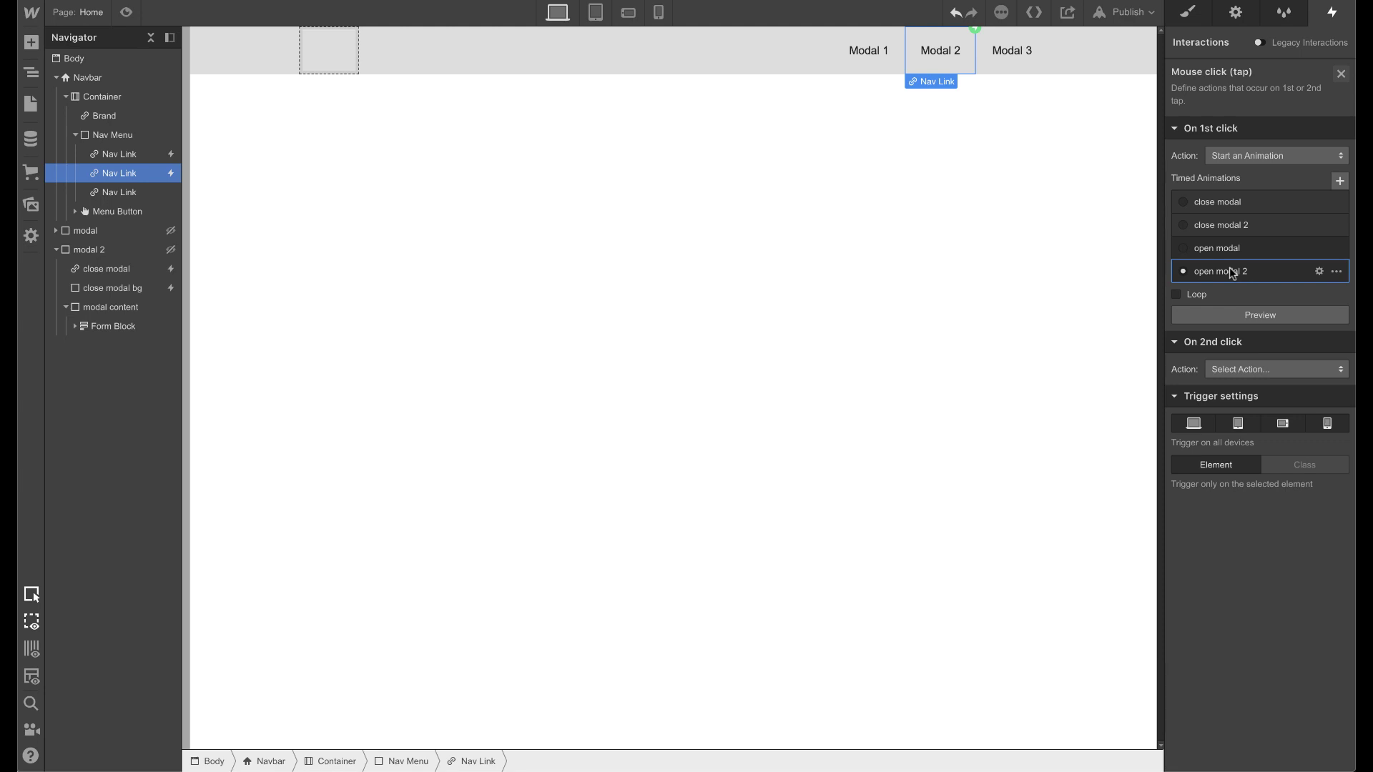
{"action": "left_click", "coordinate": [1232, 271]}
{"action": "left_click", "coordinate": [1242, 153]}
{"action": "left_click", "coordinate": [1242, 176]}
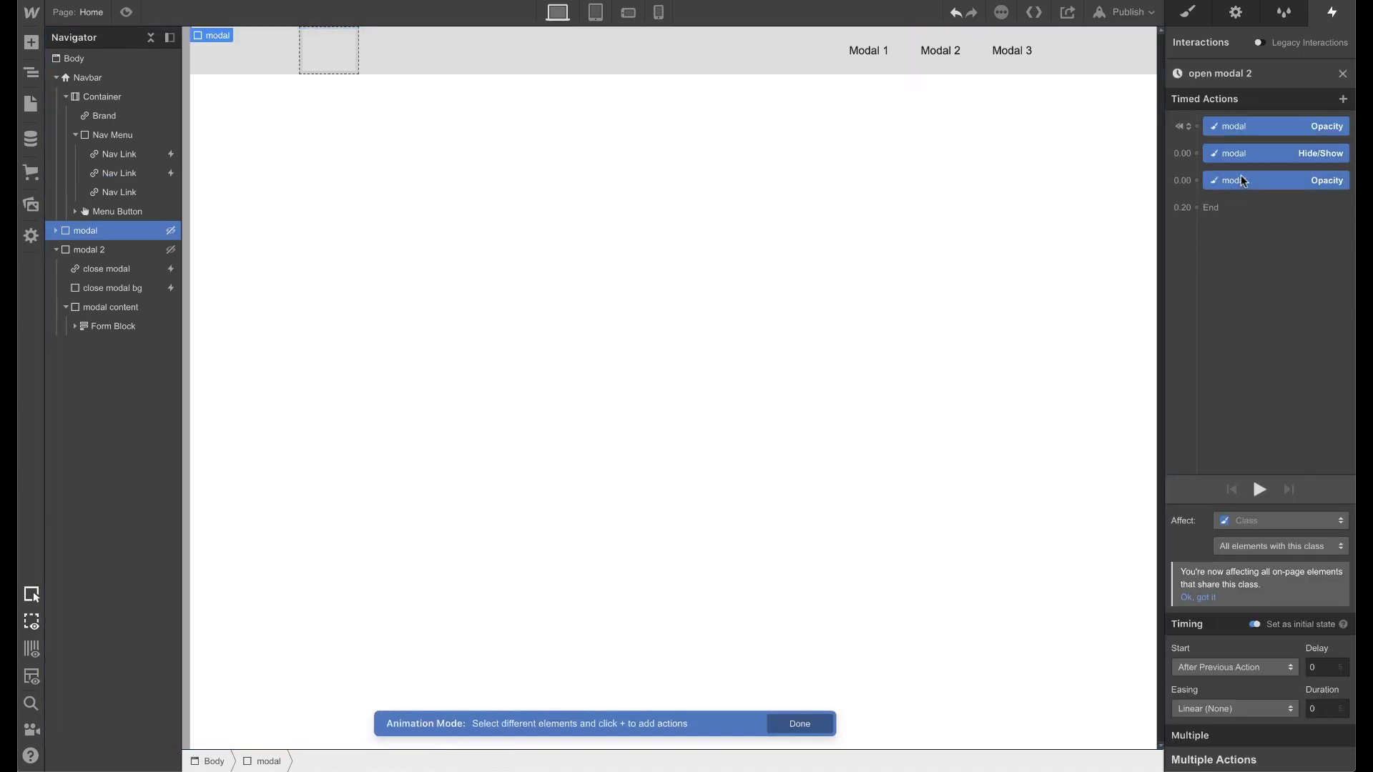
{"action": "left_click", "coordinate": [1241, 180]}
{"action": "left_click", "coordinate": [1234, 215]}
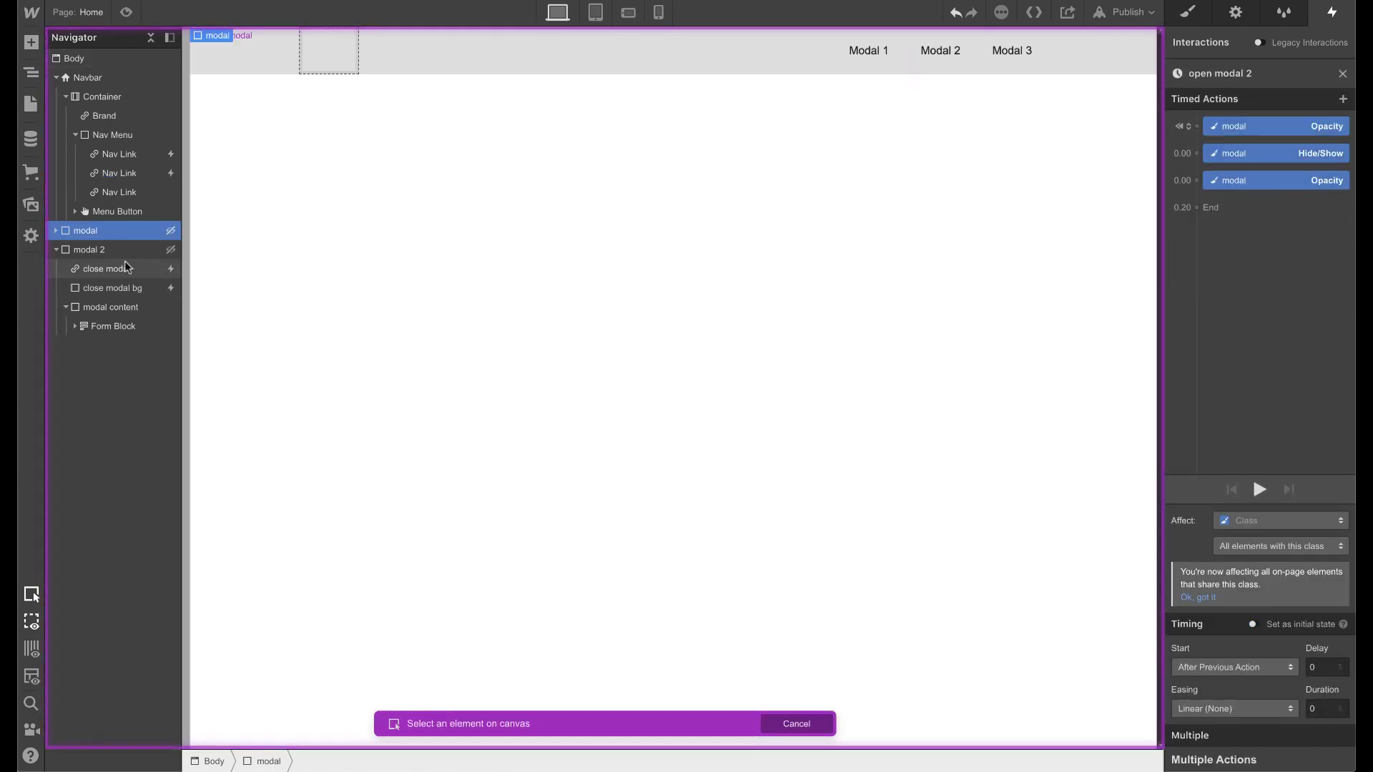
{"action": "left_click", "coordinate": [89, 249]}
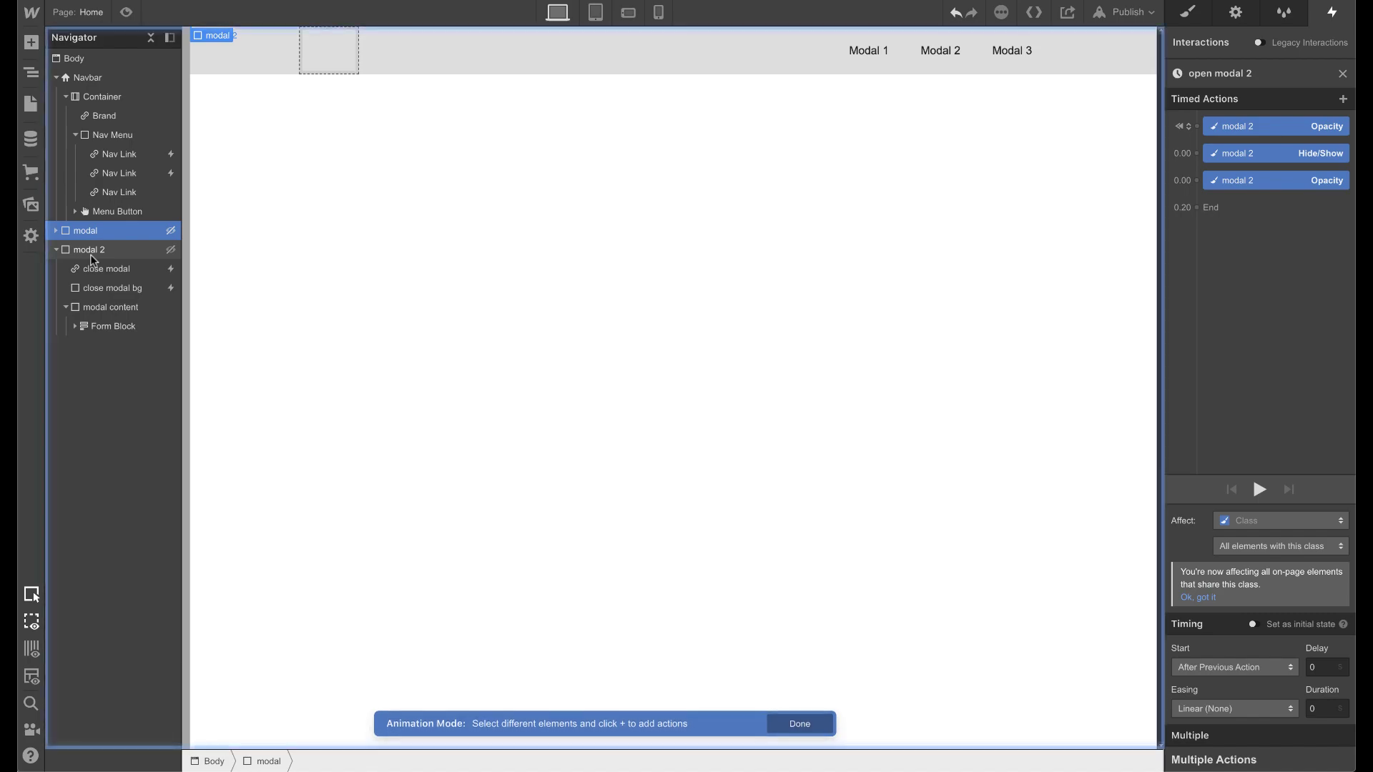
{"action": "left_click", "coordinate": [128, 10]}
In preview, open Modal 1 and close it via its dark background
{"action": "left_click", "coordinate": [900, 60]}
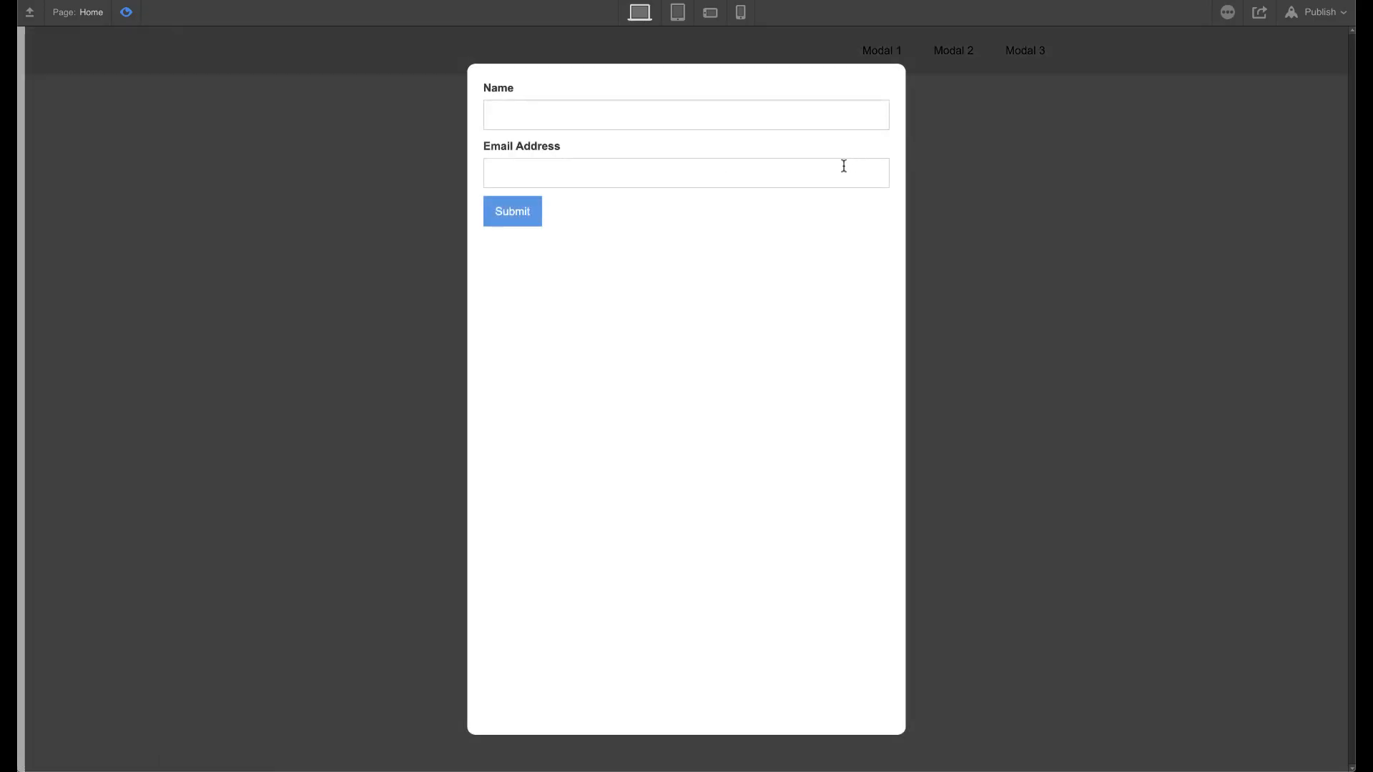
{"action": "left_click", "coordinate": [1115, 257]}
{"action": "left_click", "coordinate": [126, 13]}
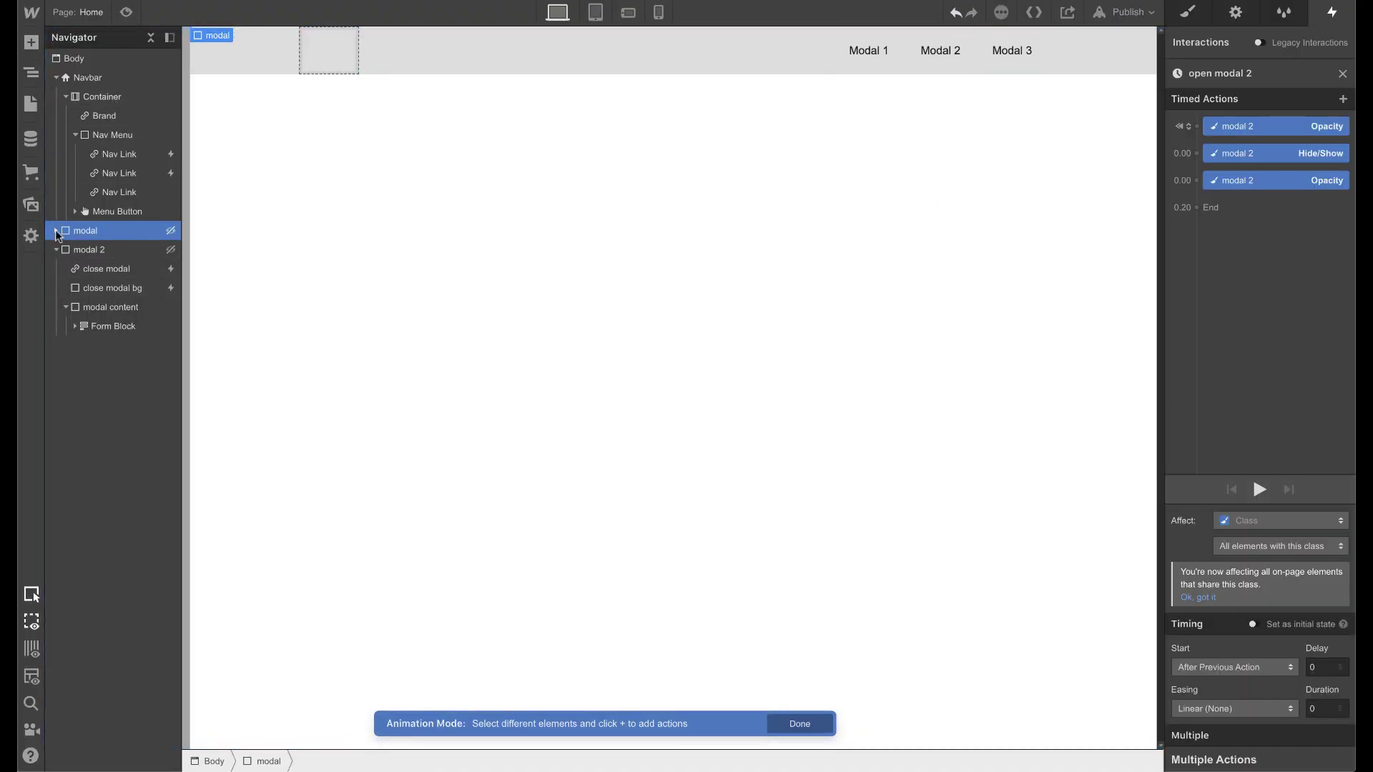
Show the first modal and give its modal content combo class 1 with auto height
{"action": "left_click", "coordinate": [57, 231]}
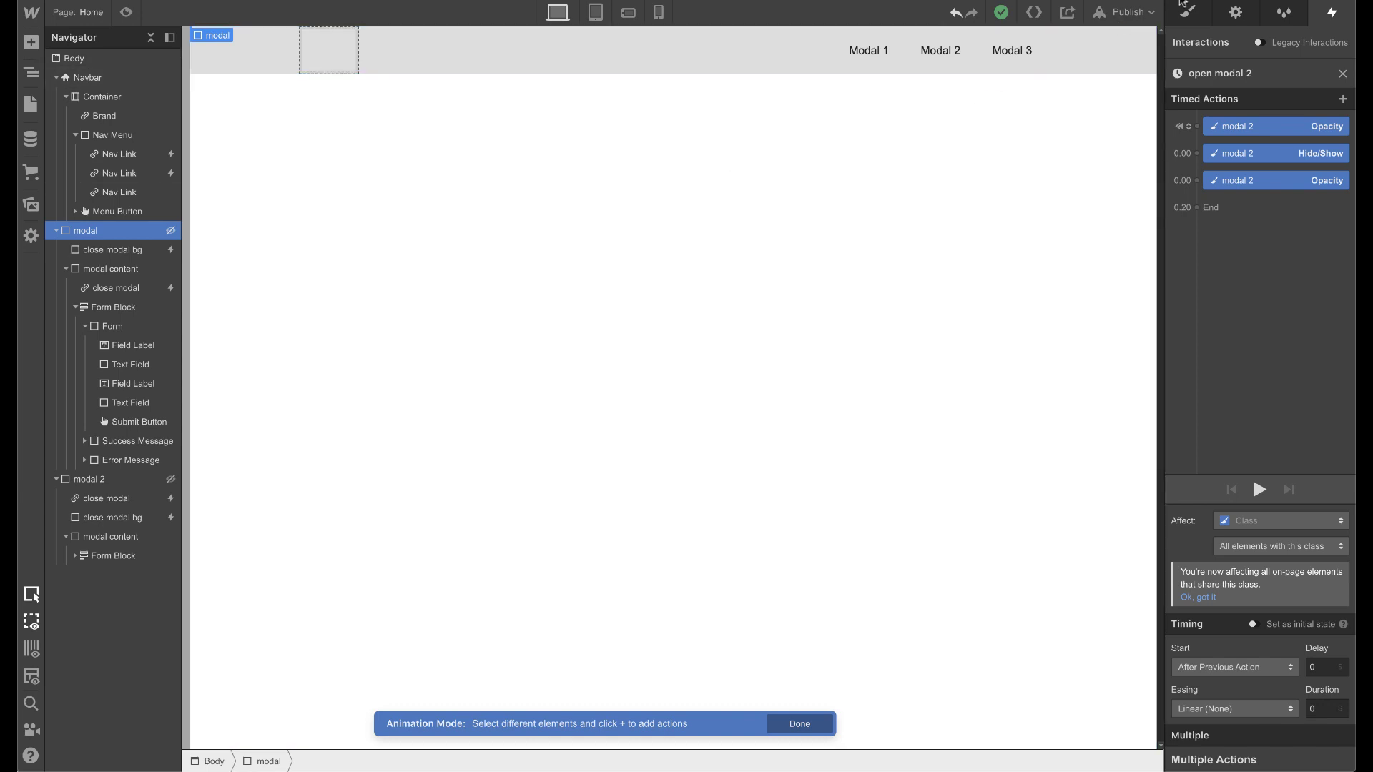
{"action": "left_click", "coordinate": [1187, 12]}
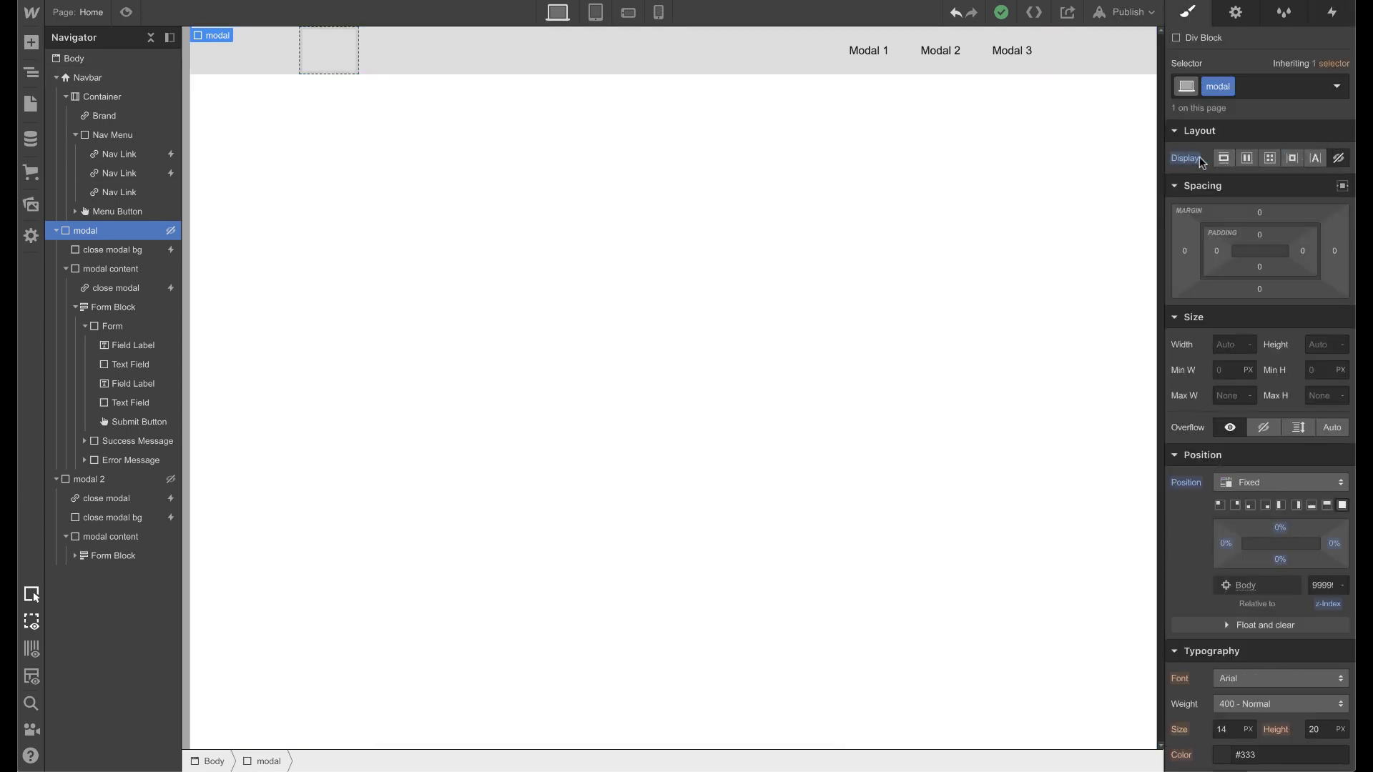
{"action": "left_click", "coordinate": [1247, 158]}
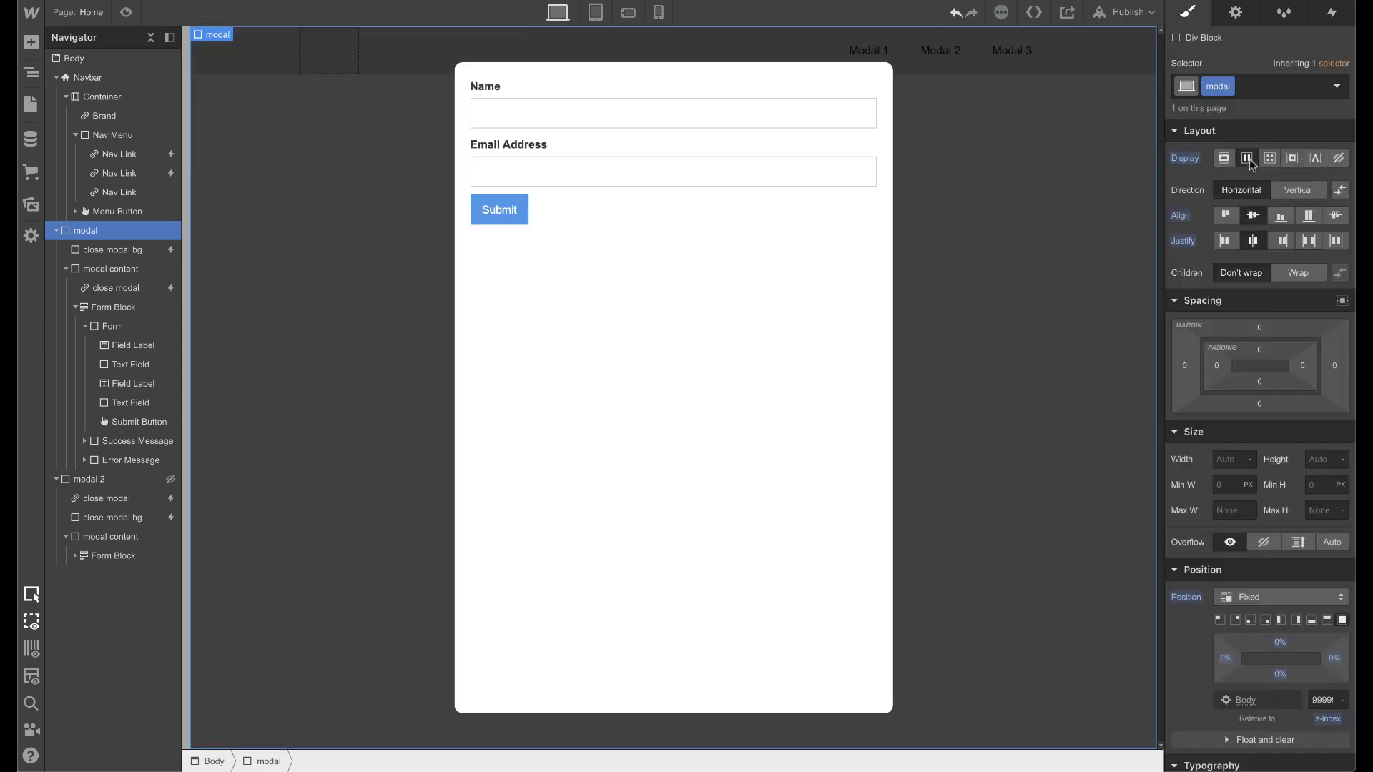
{"action": "left_click", "coordinate": [476, 68]}
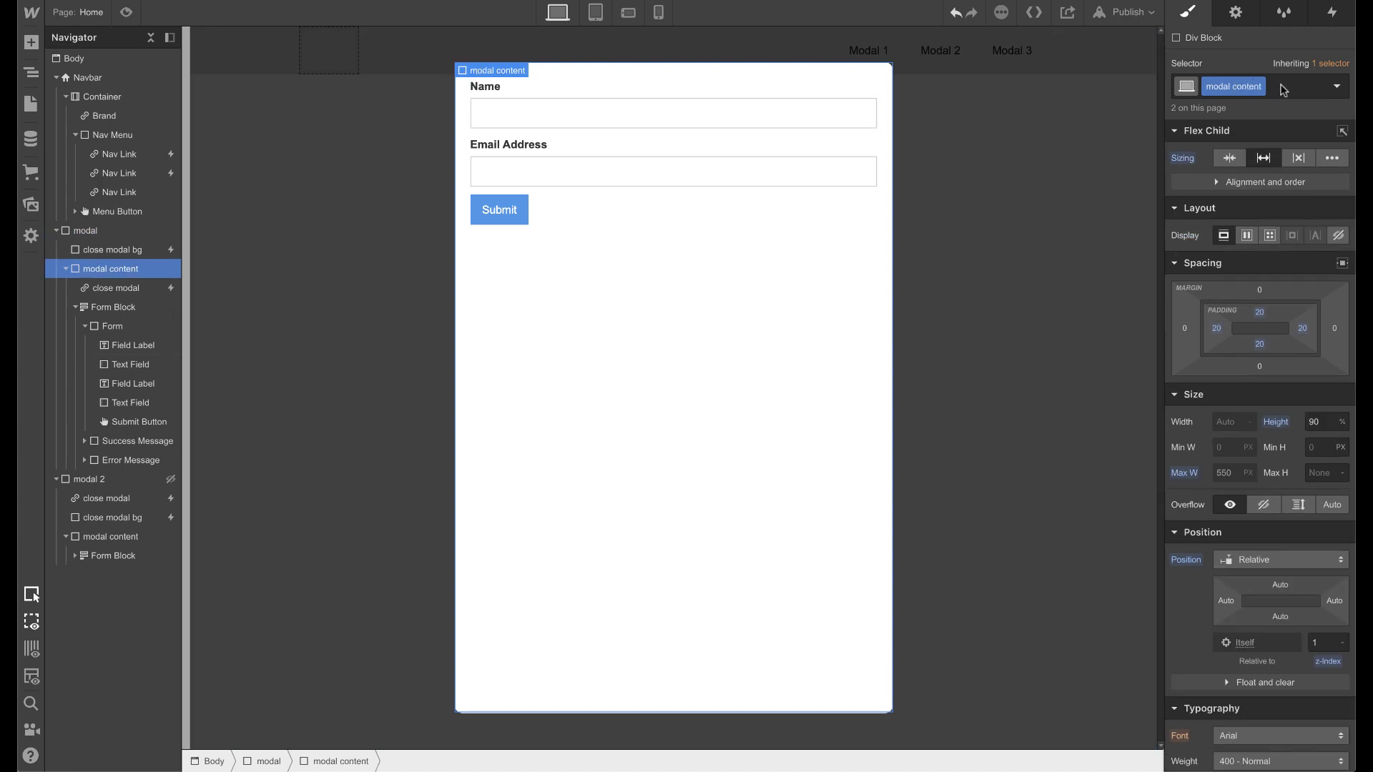
{"action": "left_click", "coordinate": [1281, 85]}
{"action": "type", "text": "1"}
{"action": "key", "text": "Return"}
{"action": "left_click", "coordinate": [1326, 423]}
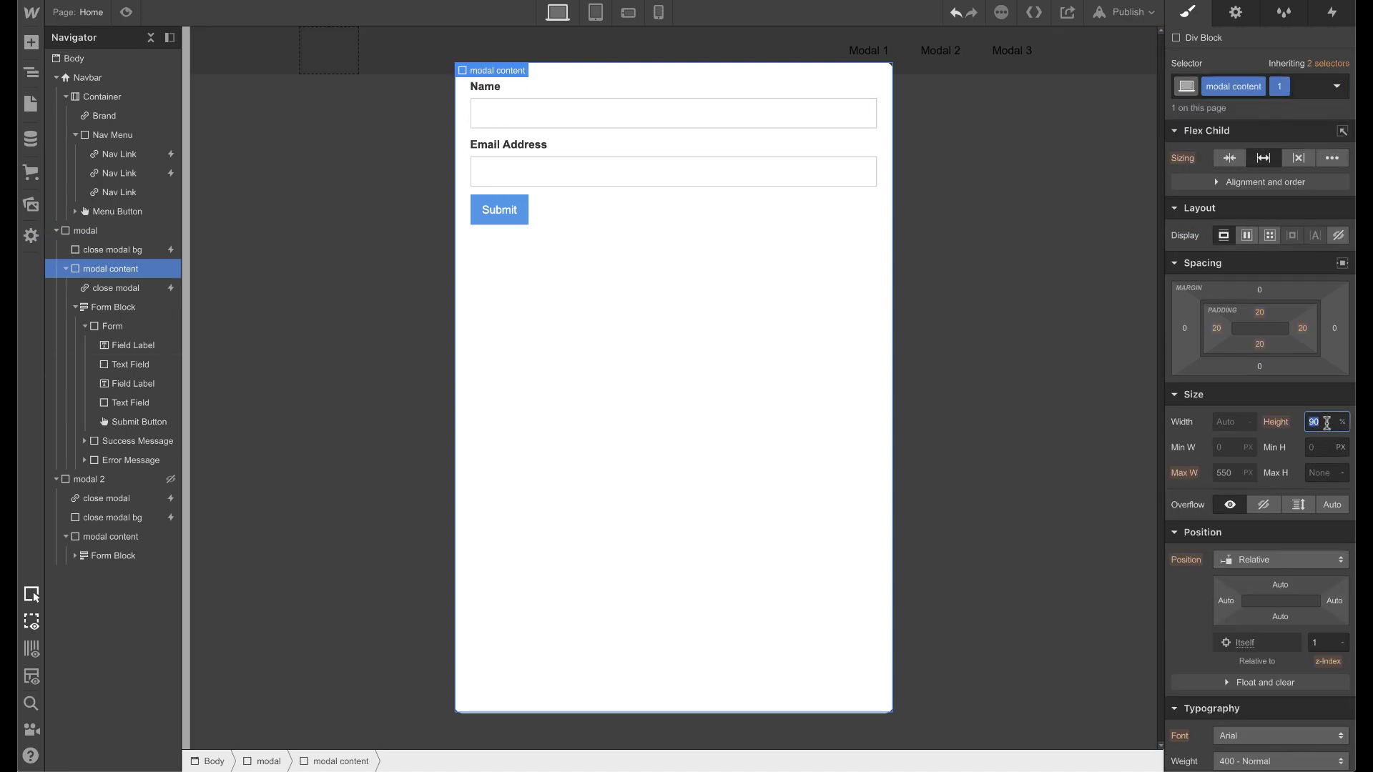
{"action": "type", "text": "auto"}
{"action": "key", "text": "Return"}
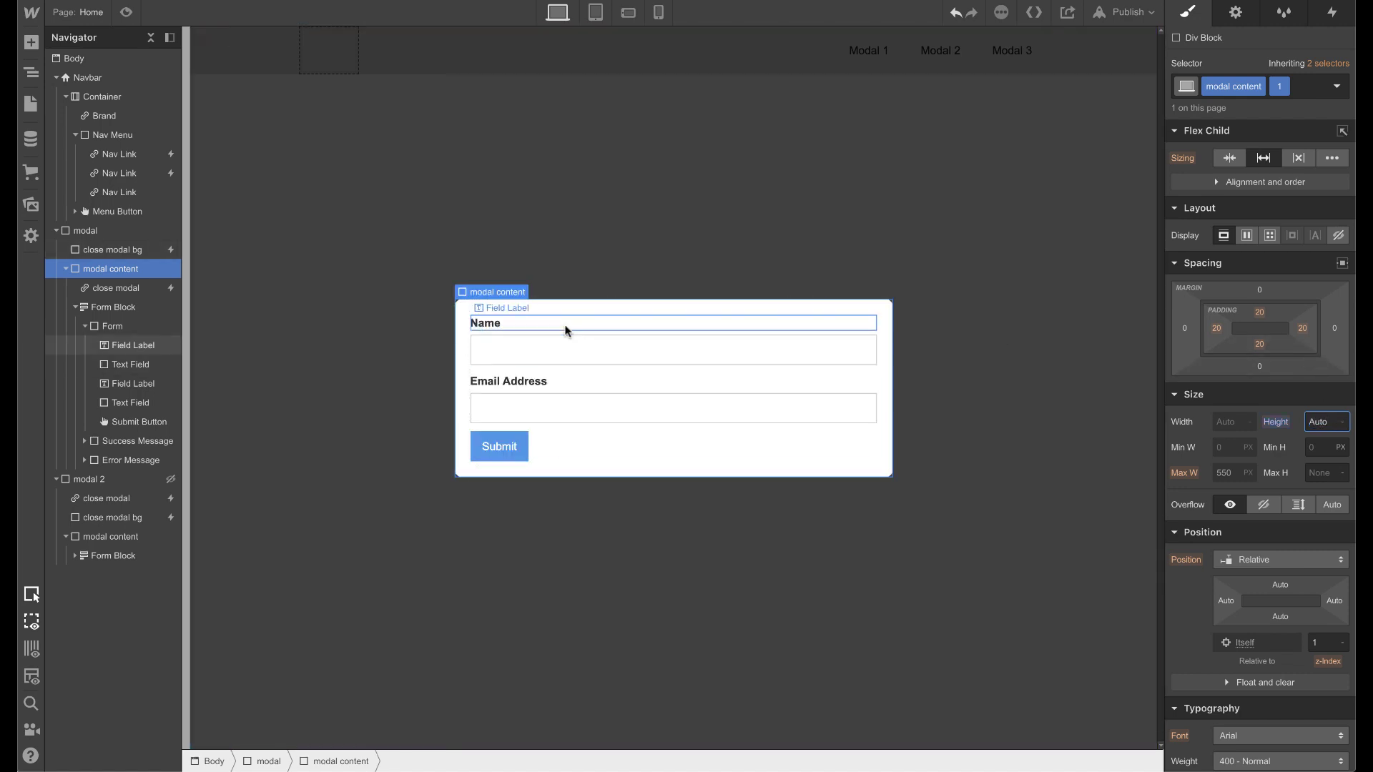
Hide the first modal again
{"action": "left_click", "coordinate": [408, 131]}
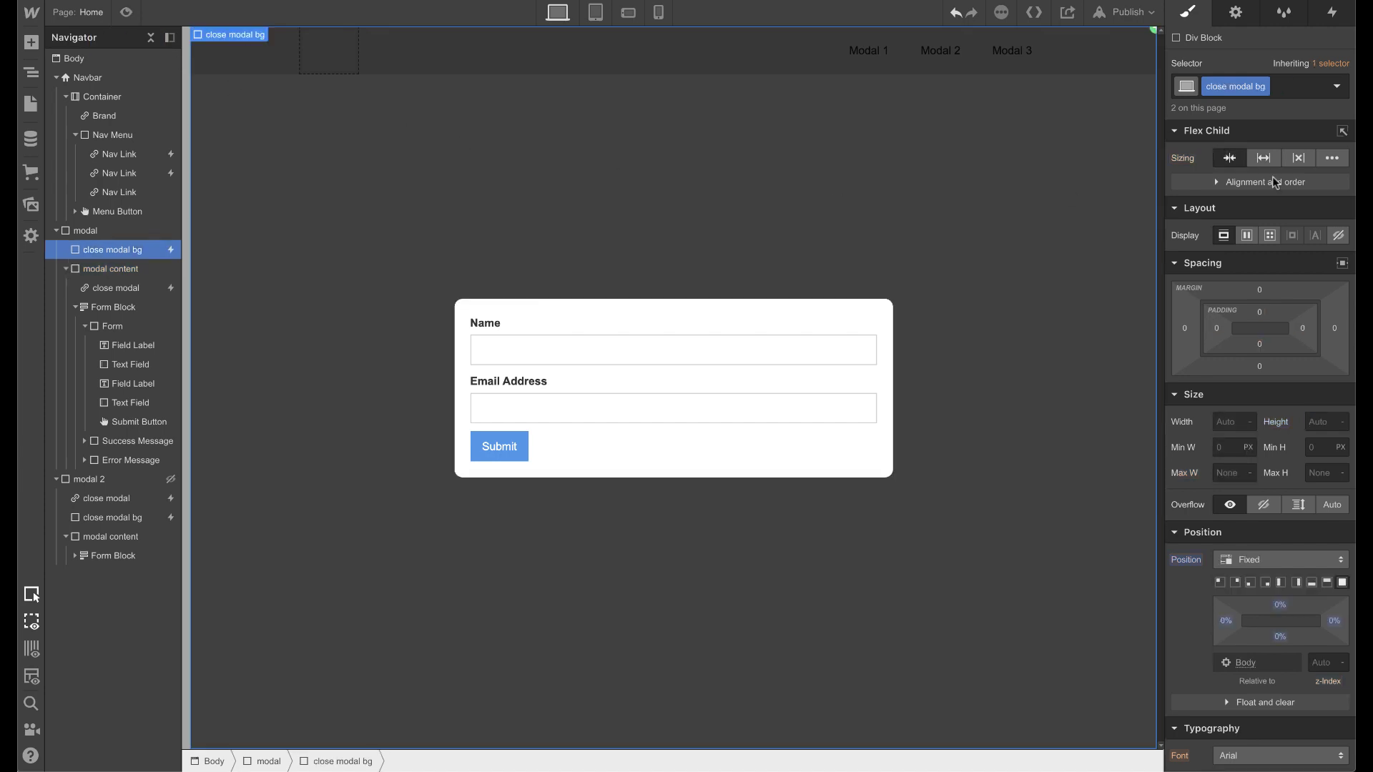
{"action": "left_click", "coordinate": [86, 230]}
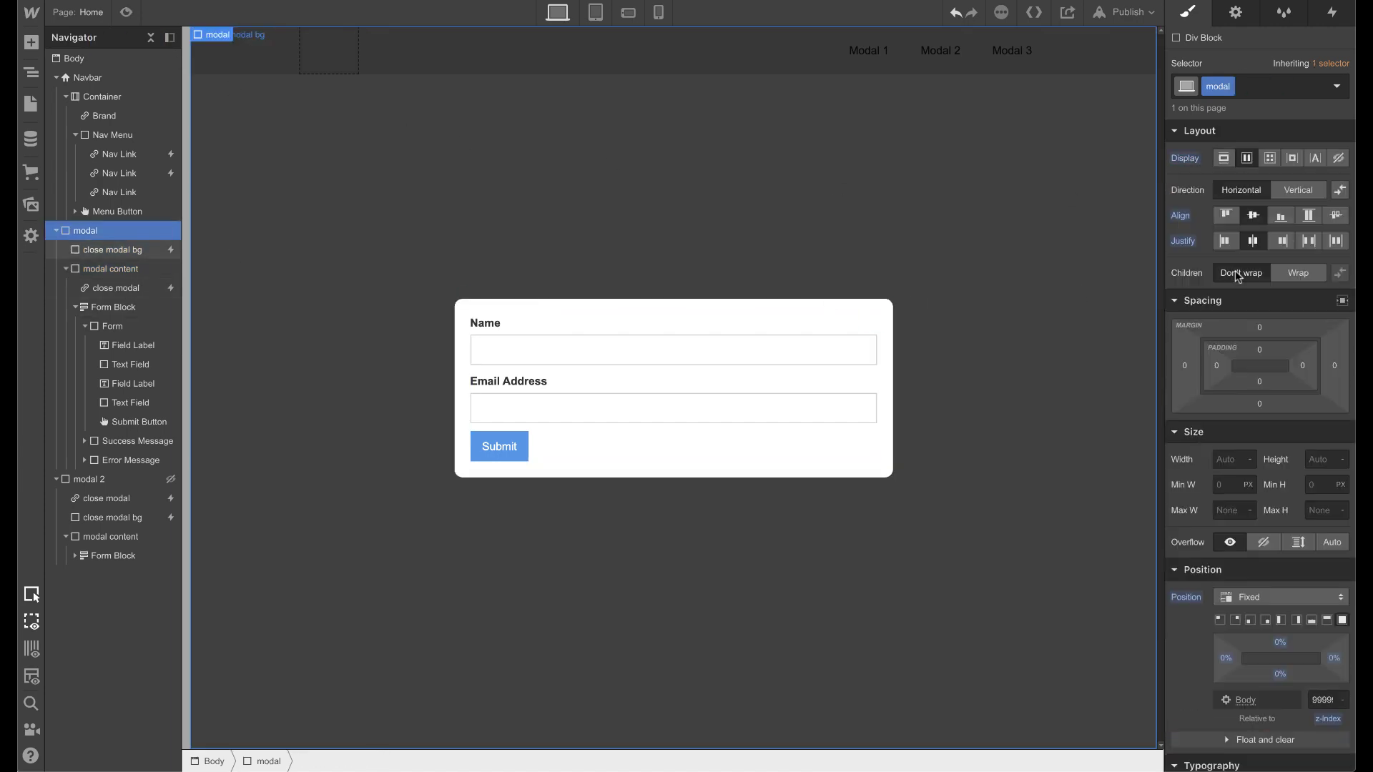
{"action": "left_click", "coordinate": [1339, 158]}
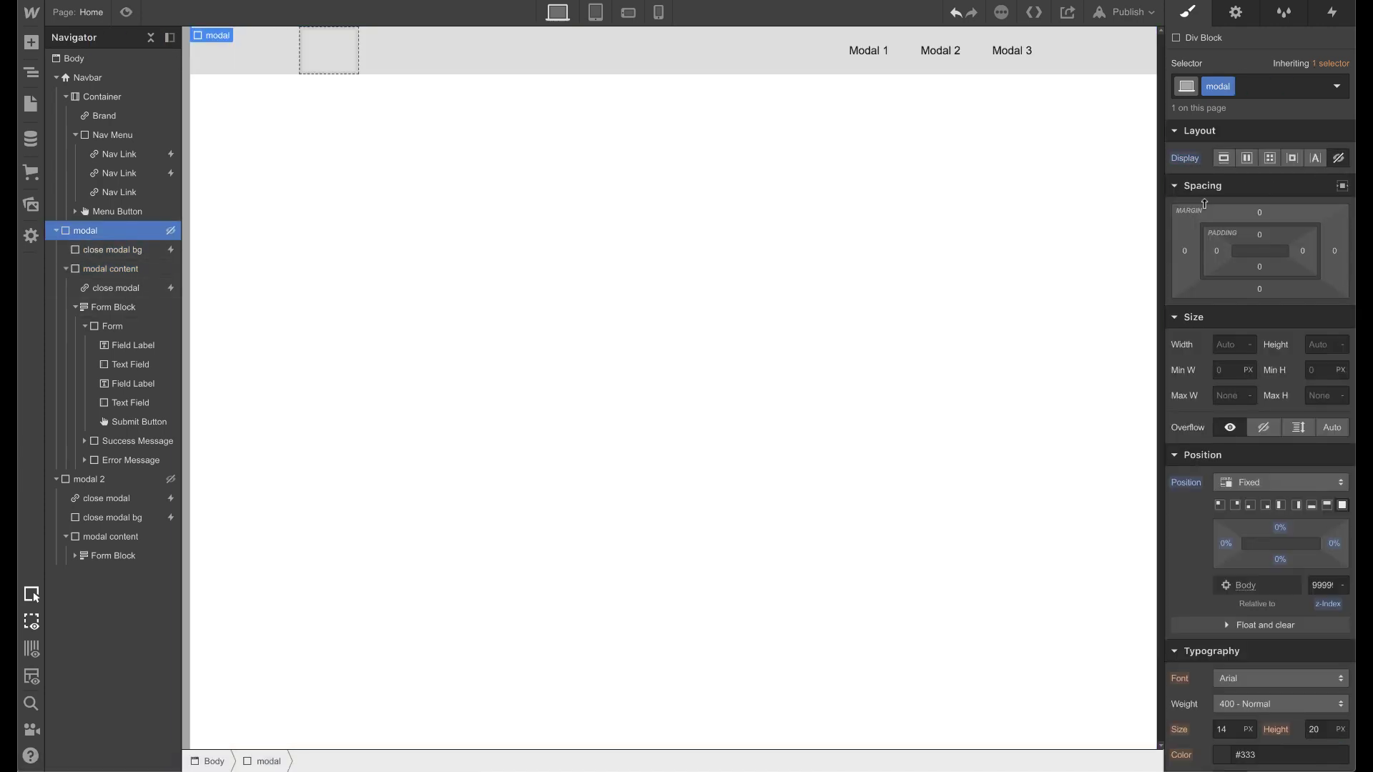
Preview the page and open Modal 2 to check its side panel
{"action": "left_click", "coordinate": [126, 12]}
{"action": "left_click", "coordinate": [951, 52]}
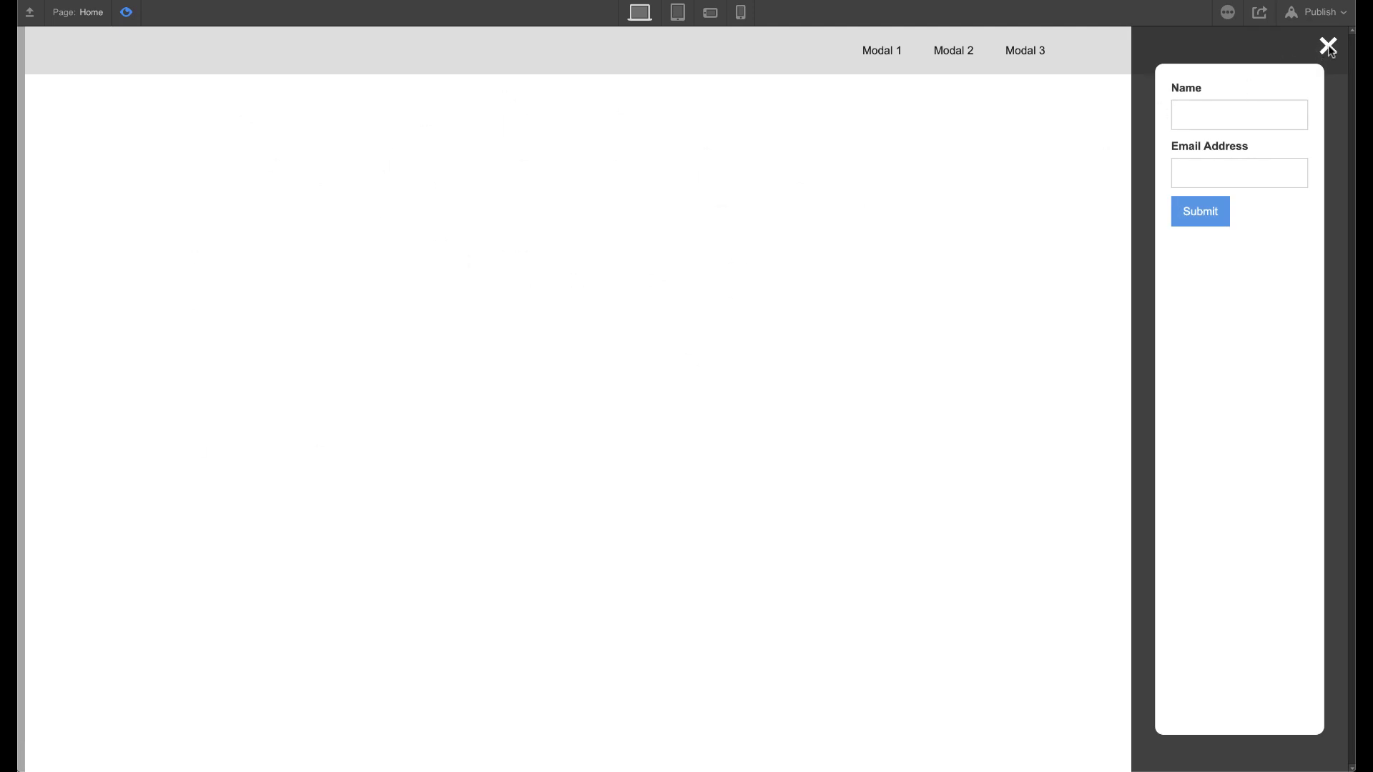
{"action": "left_click", "coordinate": [129, 13]}
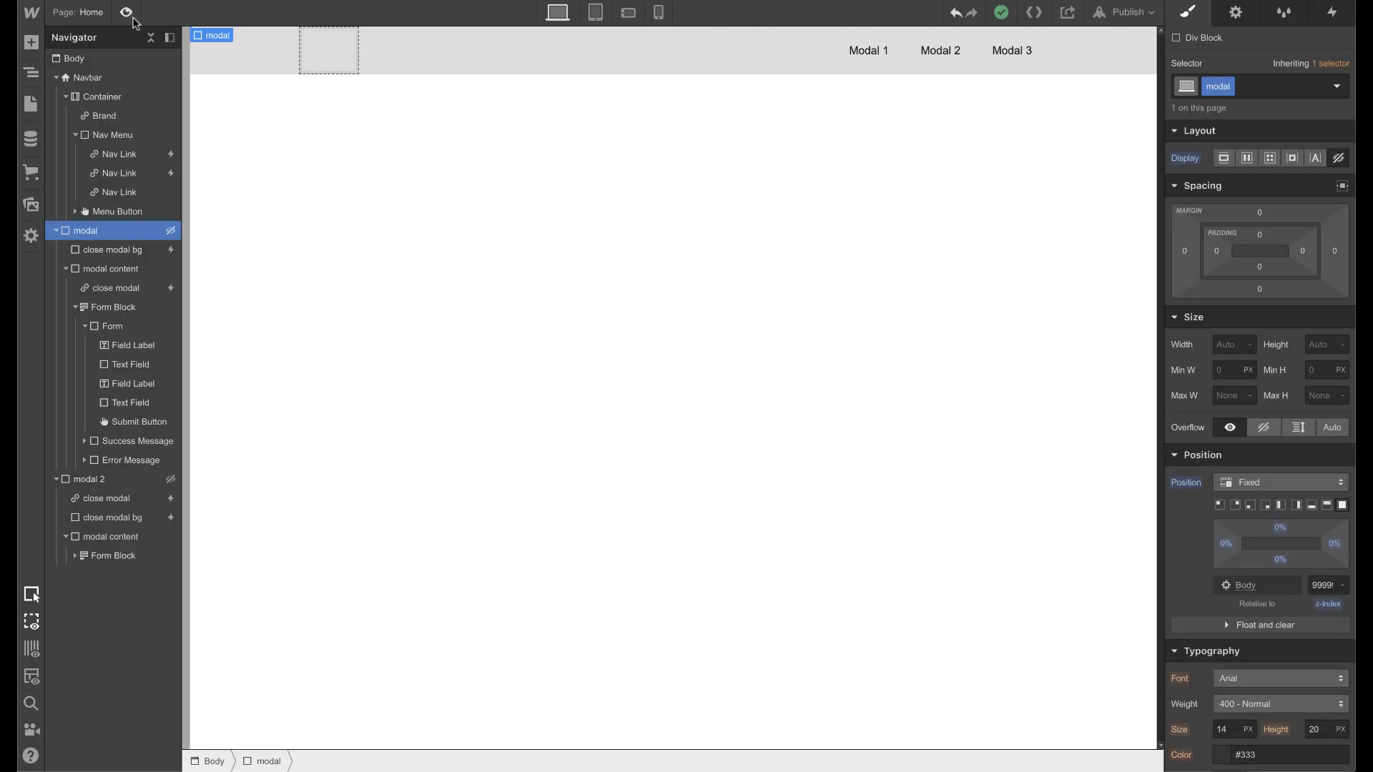
Make a mouse click on modal 2's close modal bg play close modal 2
{"action": "left_click", "coordinate": [110, 293]}
{"action": "left_click", "coordinate": [57, 230]}
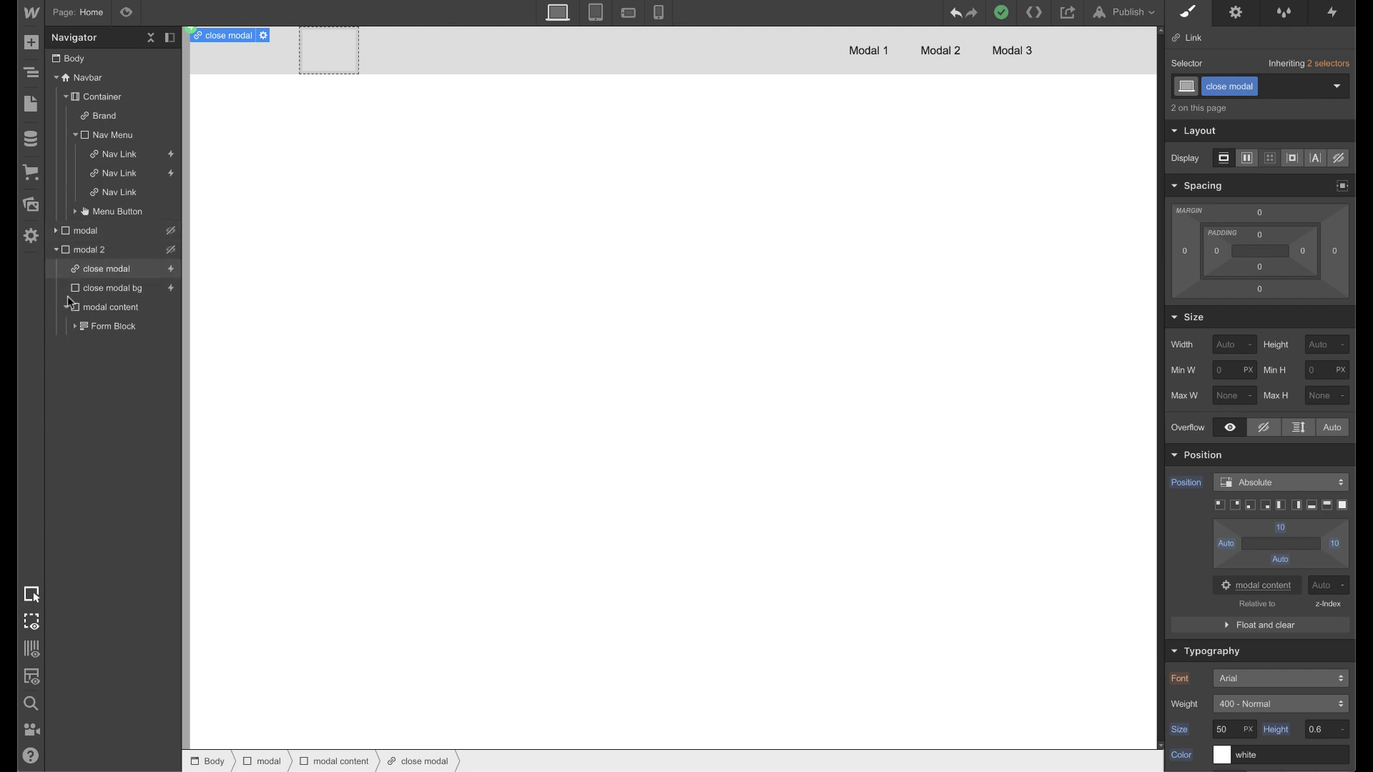
{"action": "left_click", "coordinate": [112, 288]}
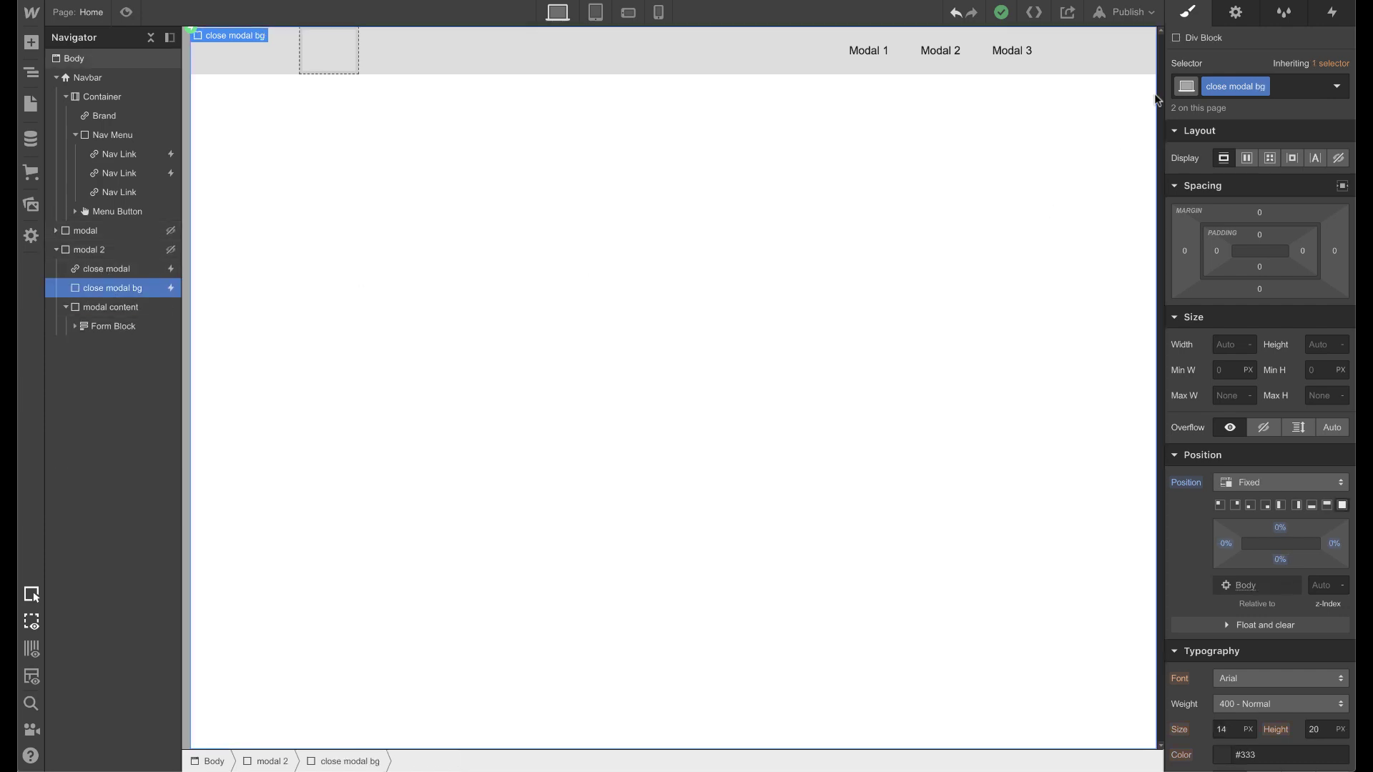
{"action": "left_click", "coordinate": [1333, 13]}
{"action": "left_click", "coordinate": [1250, 102]}
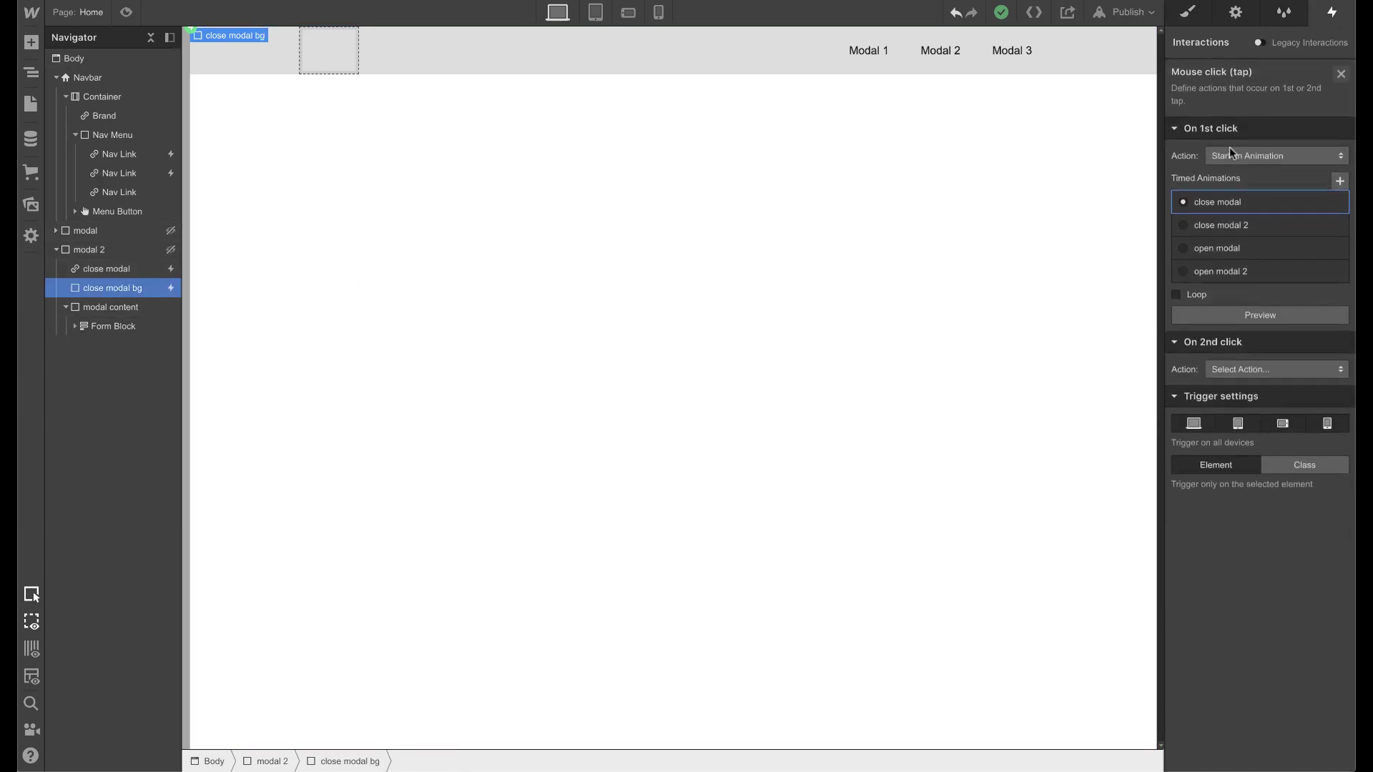
{"action": "left_click", "coordinate": [1224, 225]}
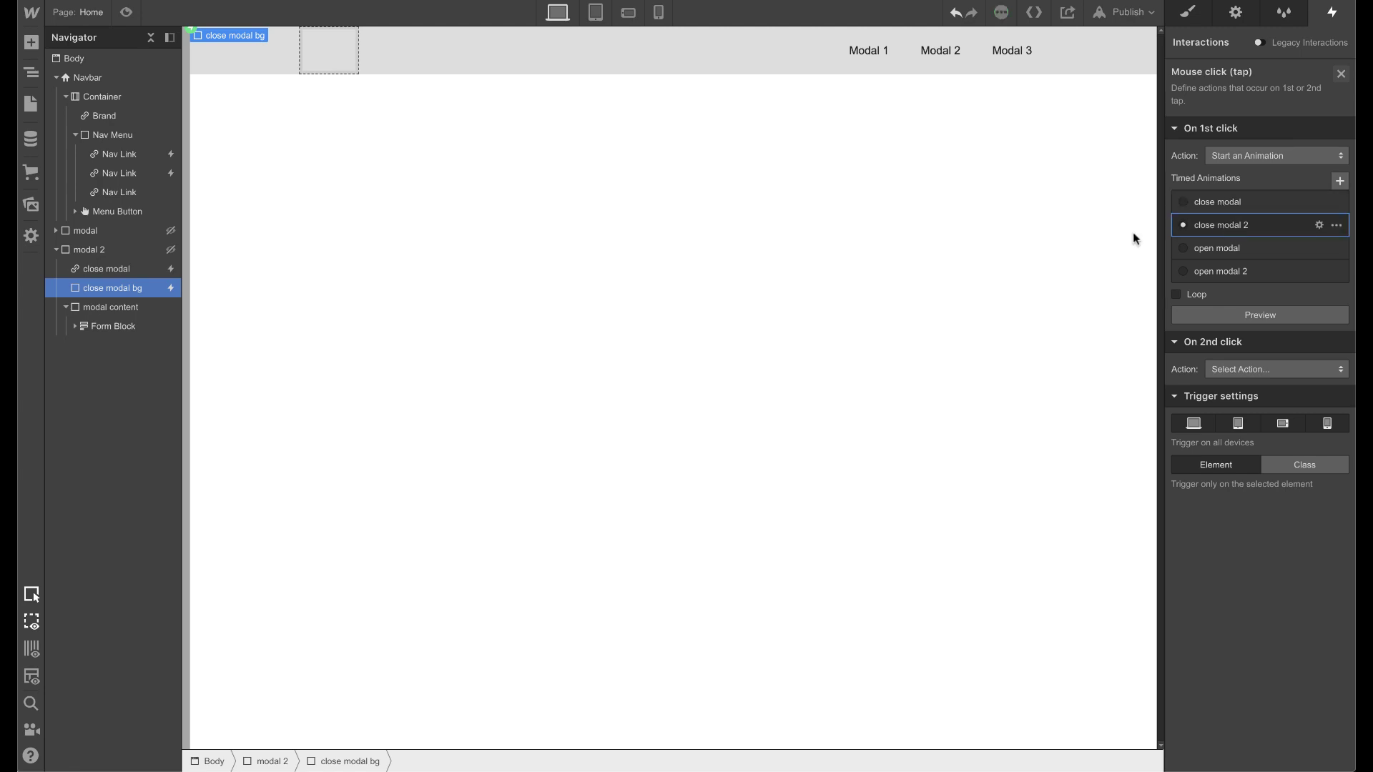
Check the close link and Modal 2 link triggers, then open Modal 2 in preview
{"action": "left_click", "coordinate": [124, 274]}
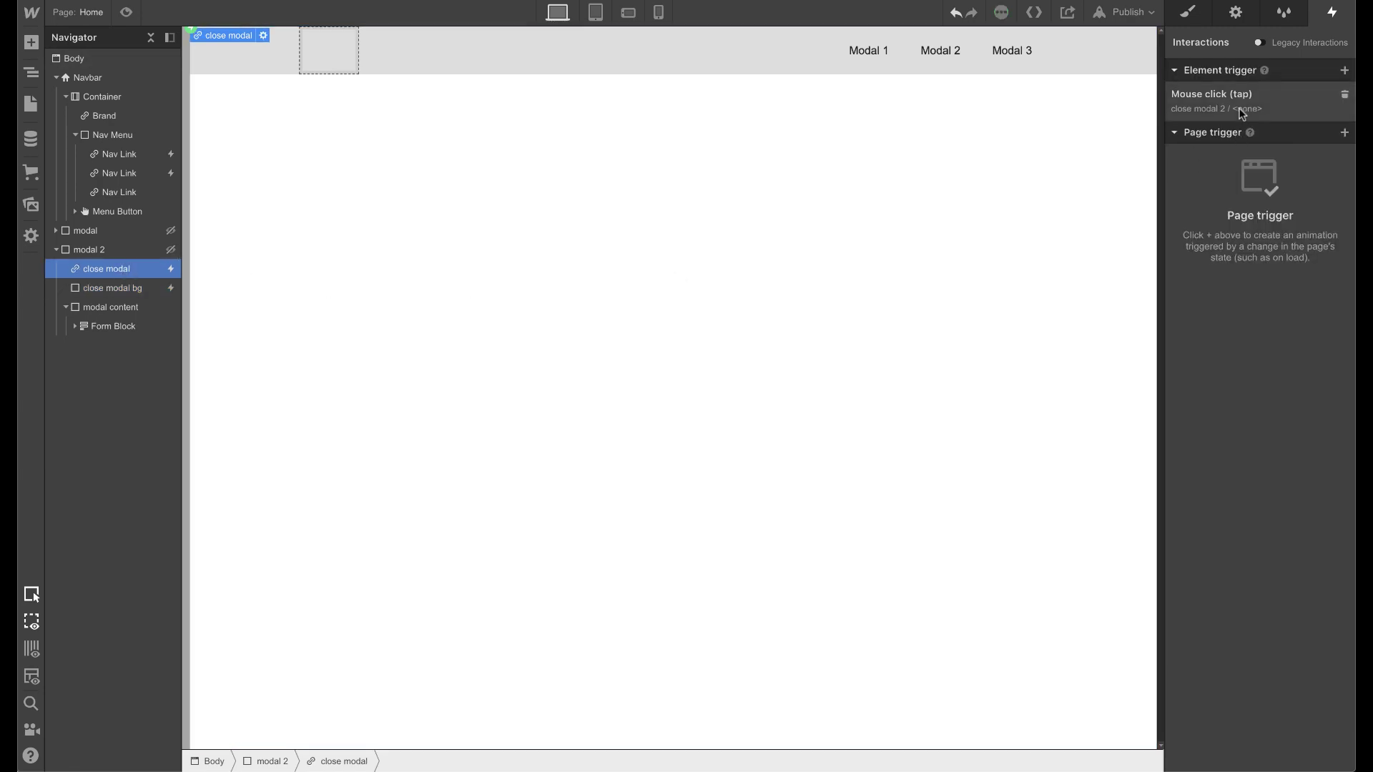
{"action": "left_click", "coordinate": [928, 49]}
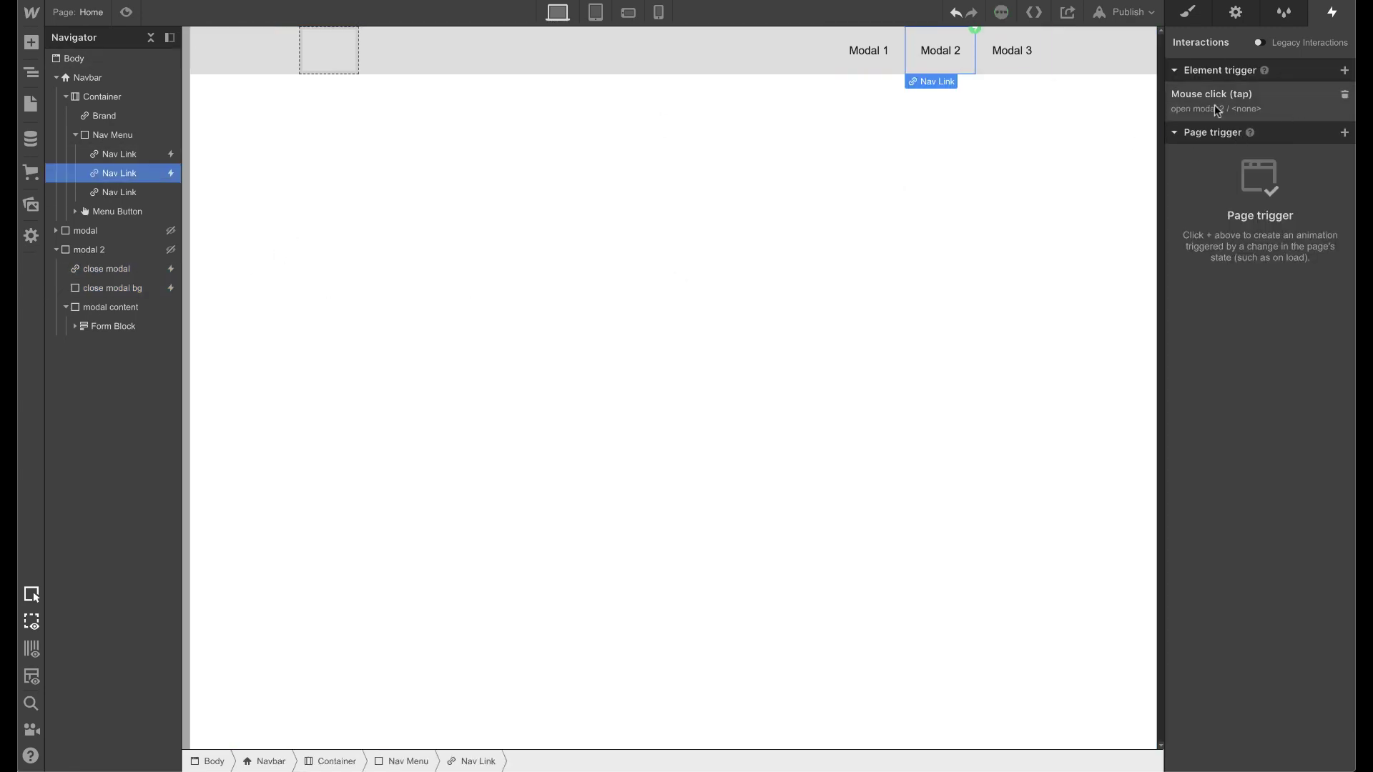
{"action": "left_click", "coordinate": [126, 14]}
{"action": "left_click", "coordinate": [952, 52]}
Open and close Modal 2 and Modal 1 in preview by clicking outside each
{"action": "left_click", "coordinate": [1218, 48]}
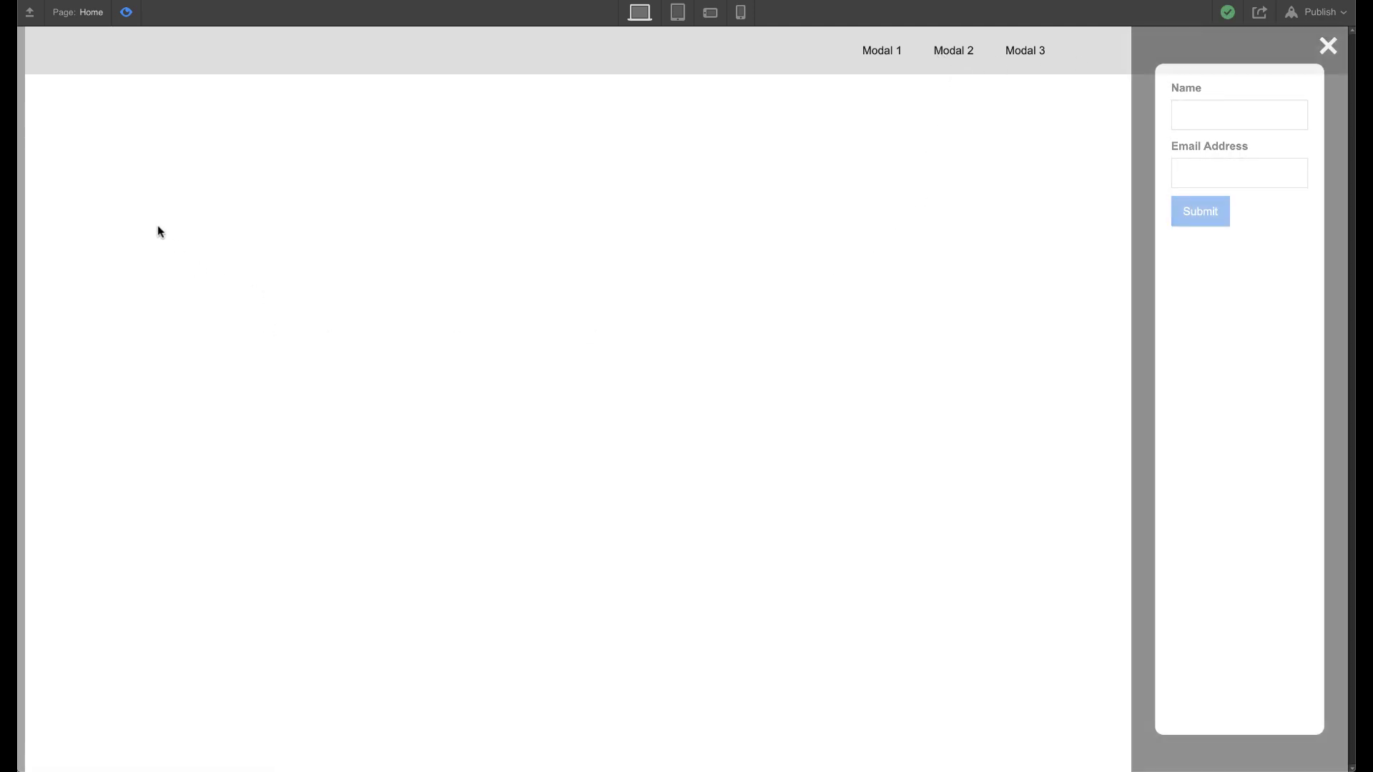
{"action": "left_click", "coordinate": [885, 53]}
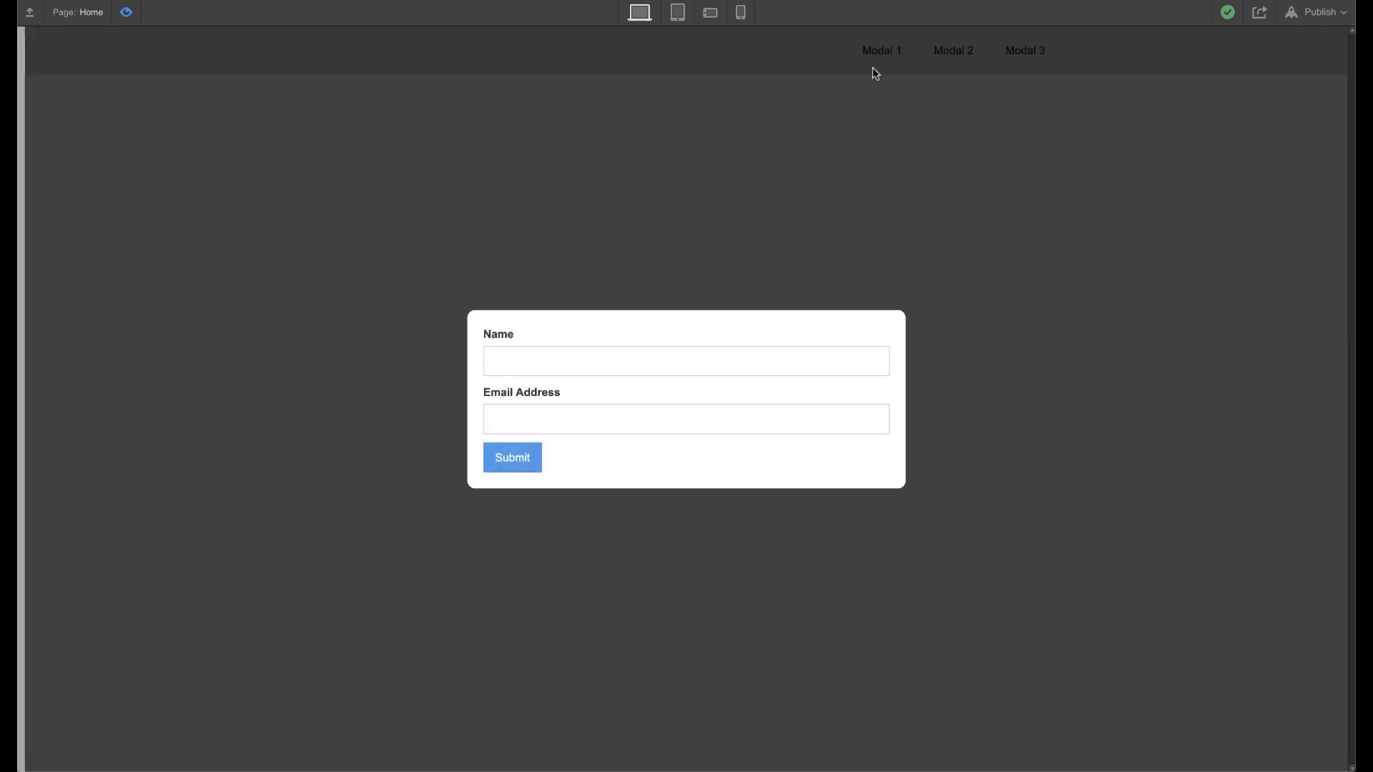
{"action": "left_click", "coordinate": [849, 136]}
{"action": "left_click", "coordinate": [942, 50]}
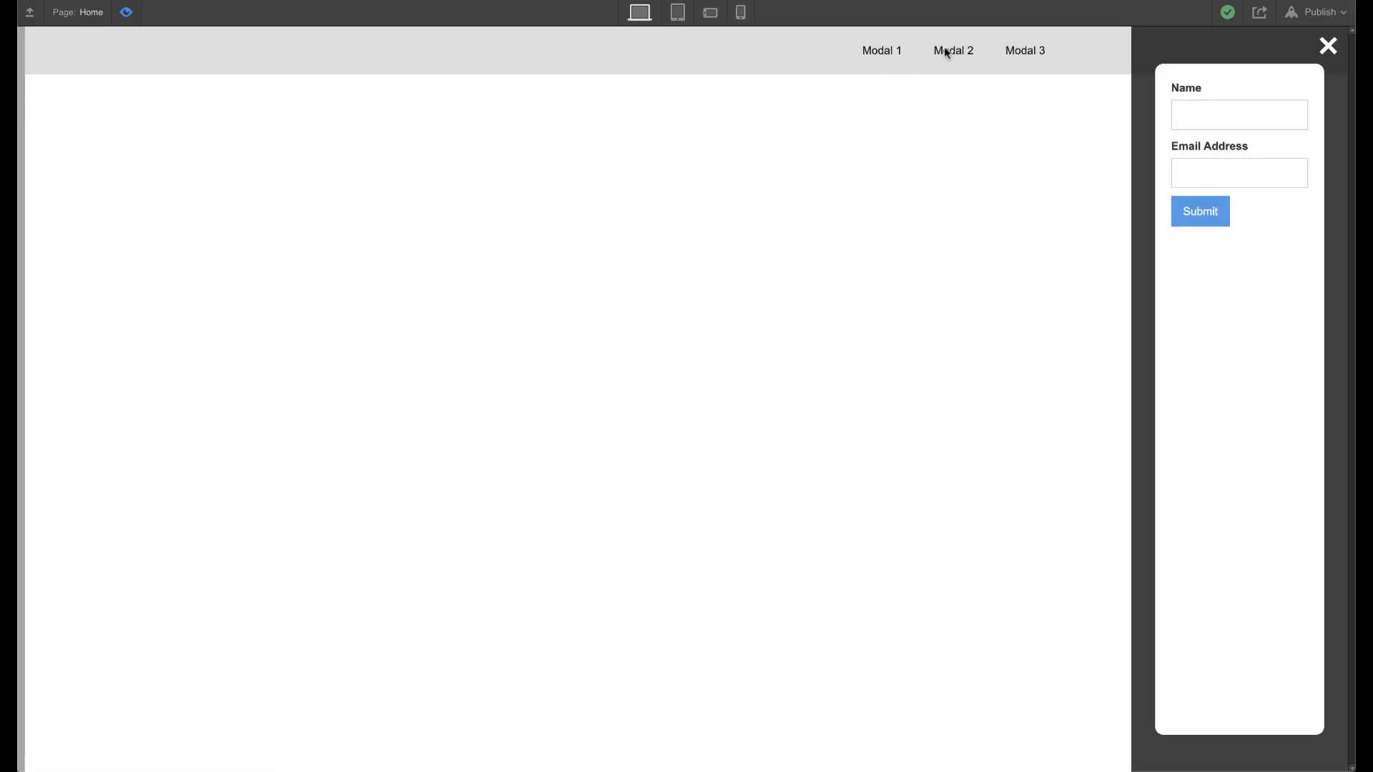
{"action": "left_click", "coordinate": [534, 365]}
Exit preview and expand the first modal in the Navigator
{"action": "left_click", "coordinate": [125, 12]}
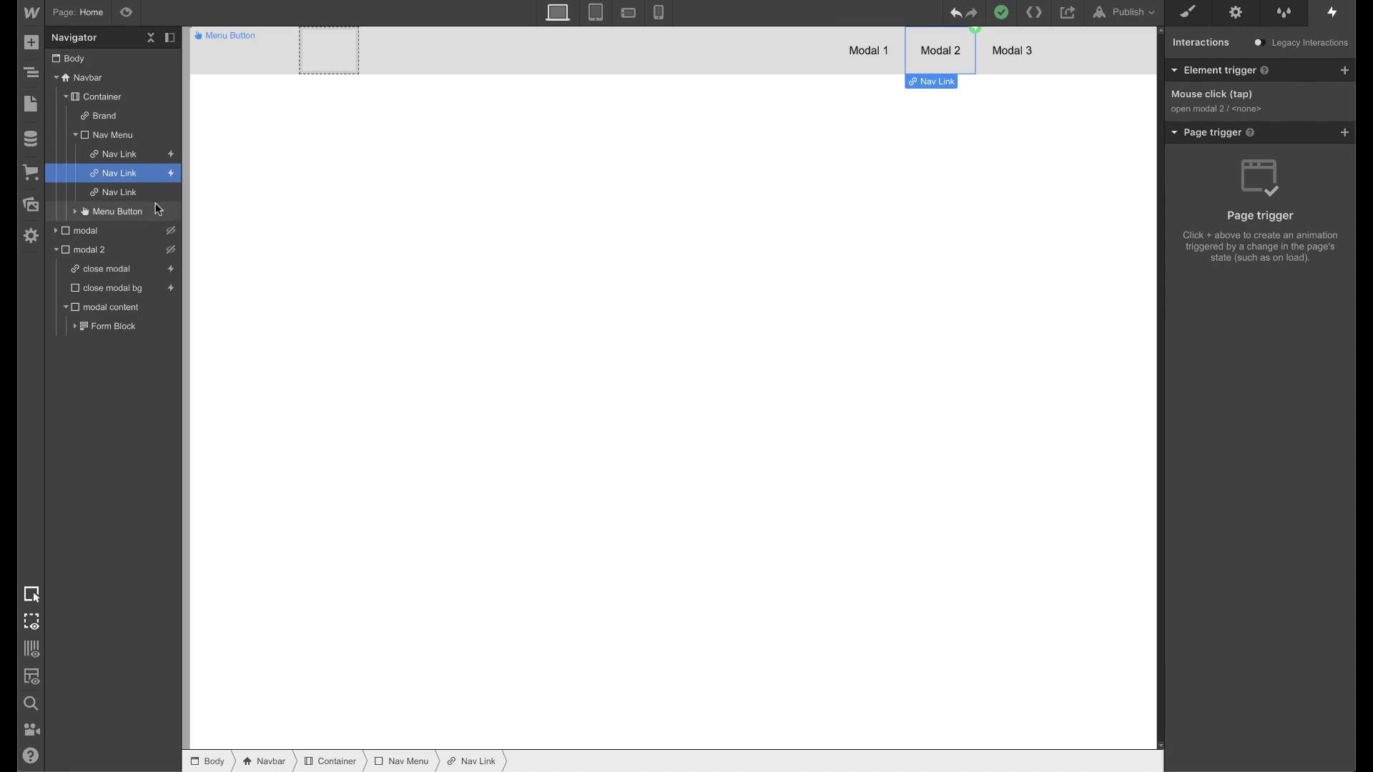
{"action": "left_click", "coordinate": [57, 230]}
{"action": "left_click", "coordinate": [56, 230]}
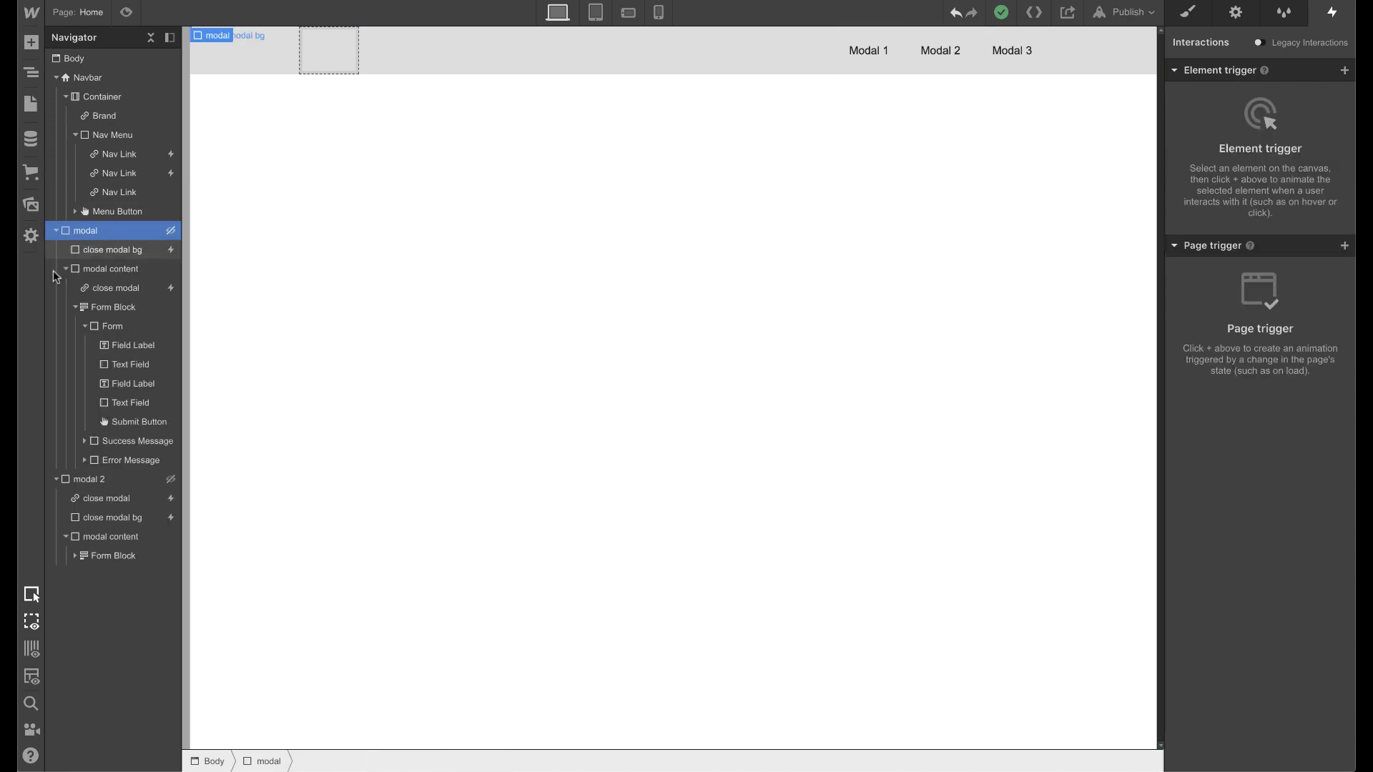
Duplicate modal 2 by copying and pasting it, then select the copy
{"action": "left_click", "coordinate": [56, 230]}
{"action": "left_click", "coordinate": [55, 249]}
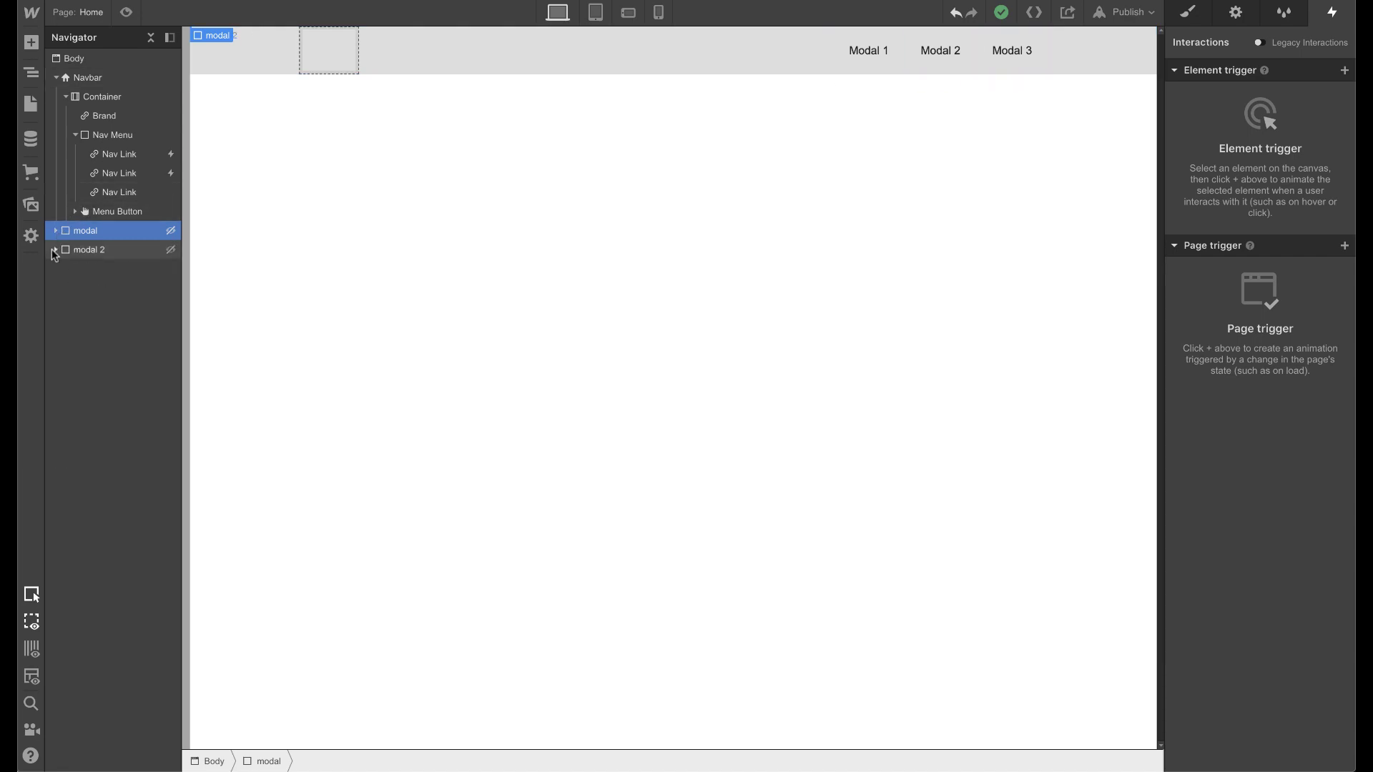
{"action": "left_click", "coordinate": [89, 252]}
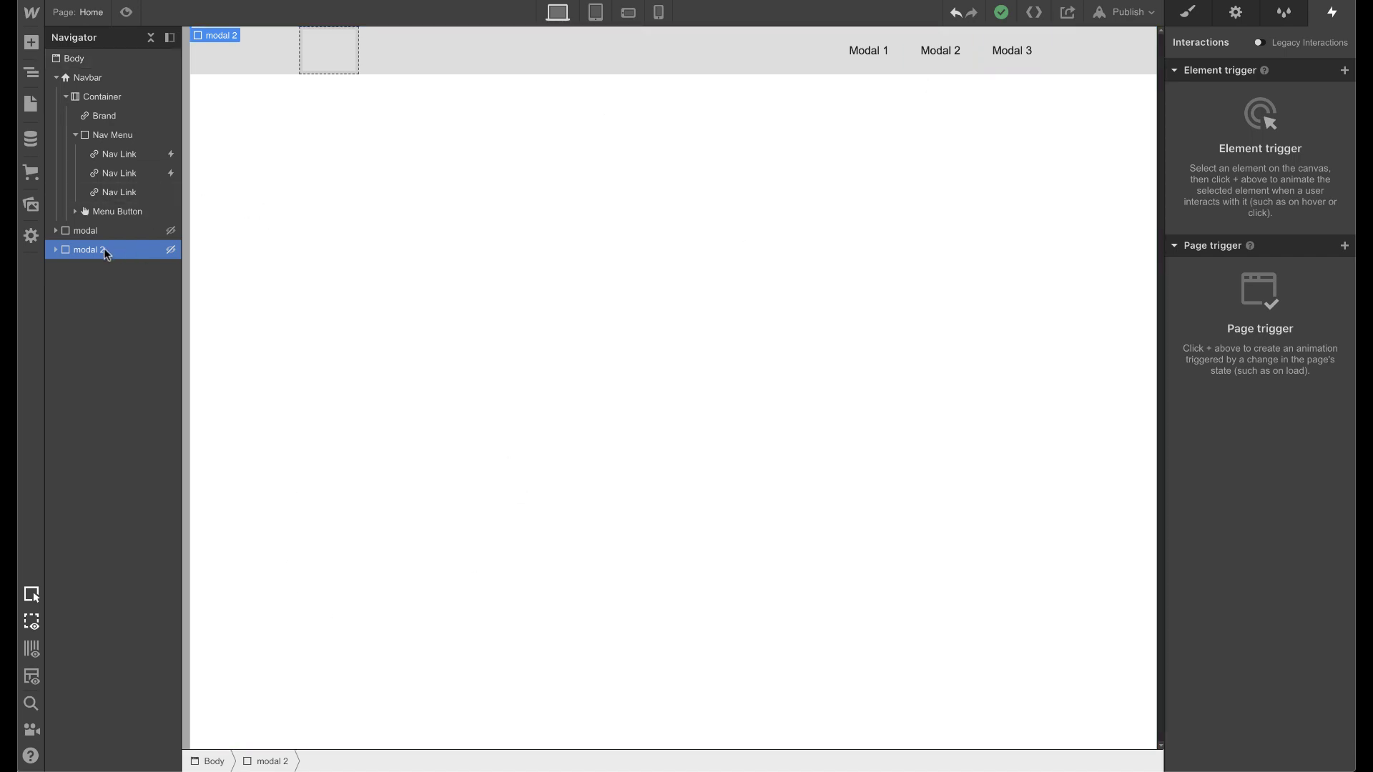
{"action": "key", "text": "ctrl+c"}
{"action": "key", "text": "ctrl+v"}
{"action": "left_click", "coordinate": [101, 269]}
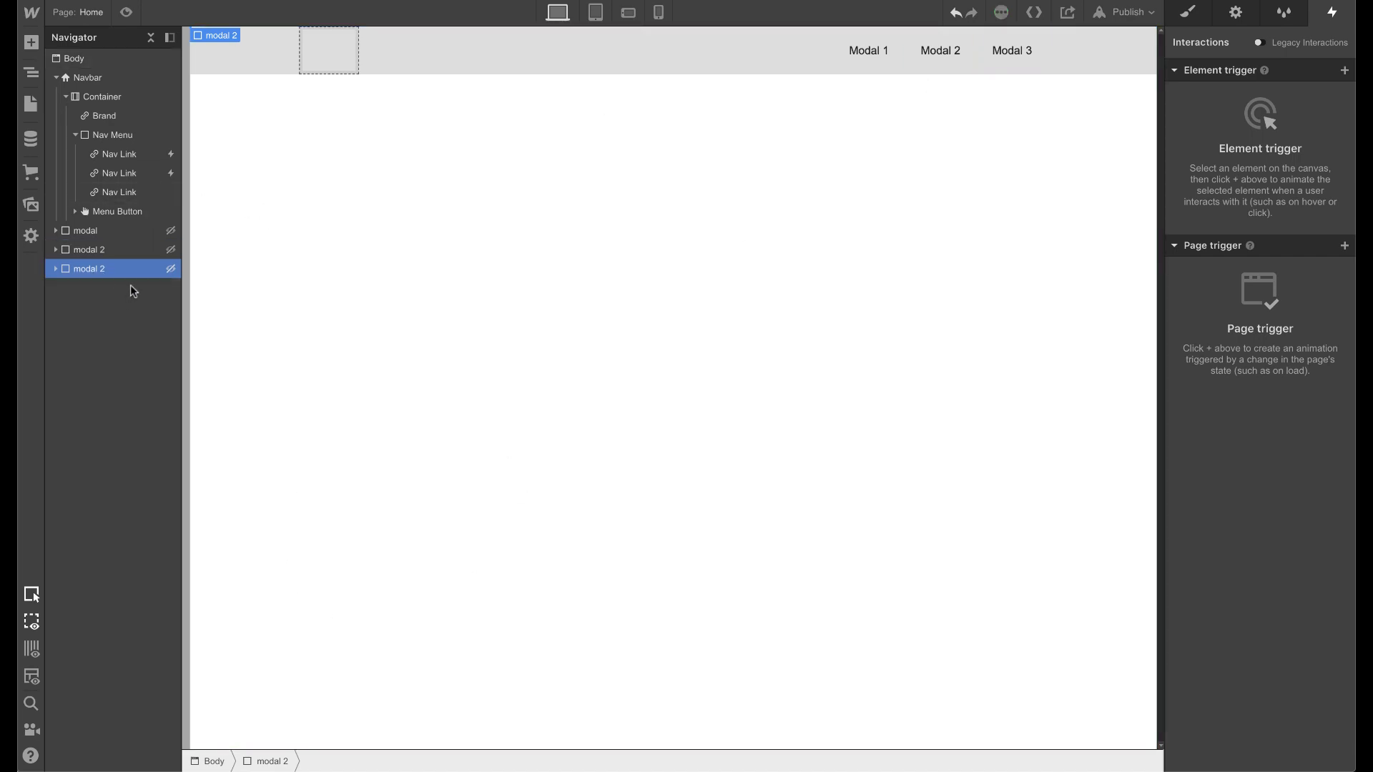
Rename the copied modal's class to modal 3
{"action": "left_click", "coordinate": [1206, 13]}
{"action": "left_click", "coordinate": [1237, 87]}
{"action": "left_click", "coordinate": [1216, 118]}
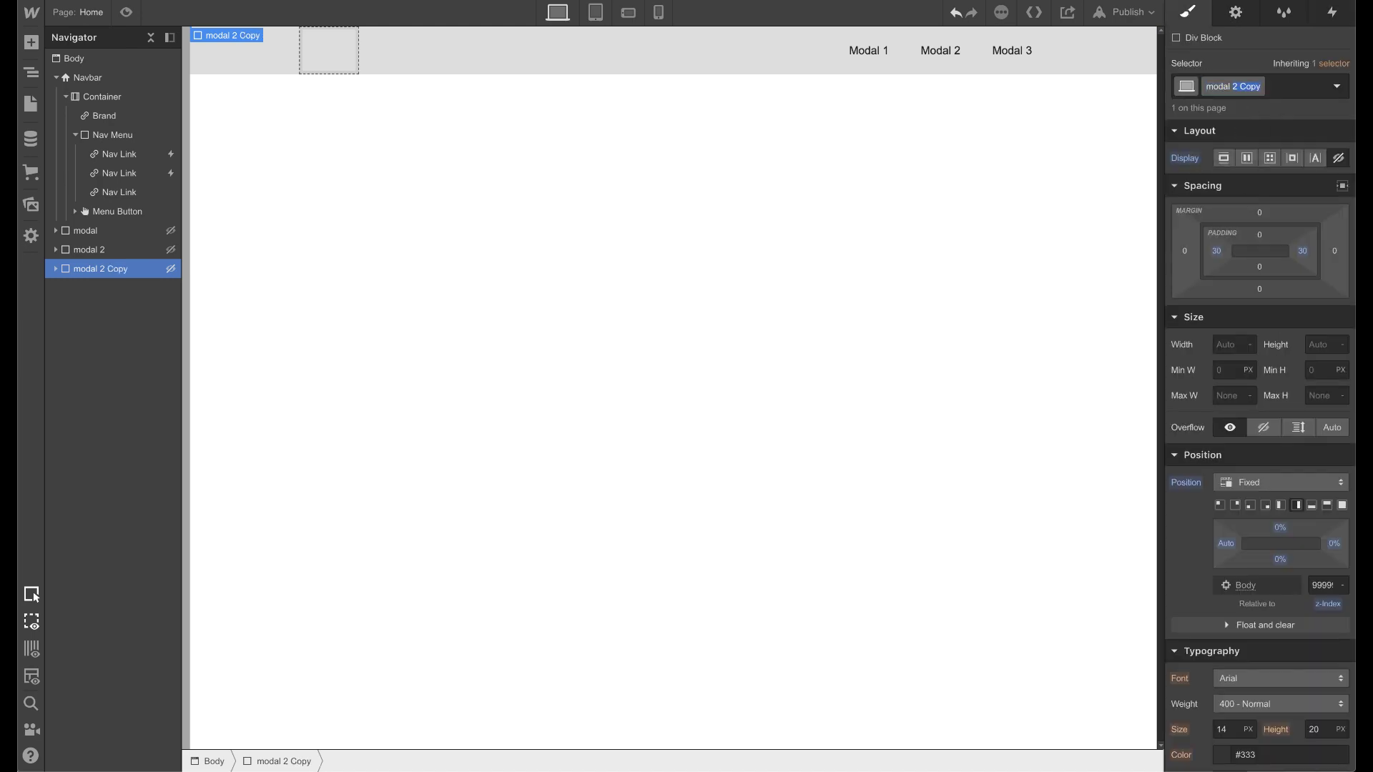
{"action": "type", "text": "3"}
{"action": "key", "text": "Return"}
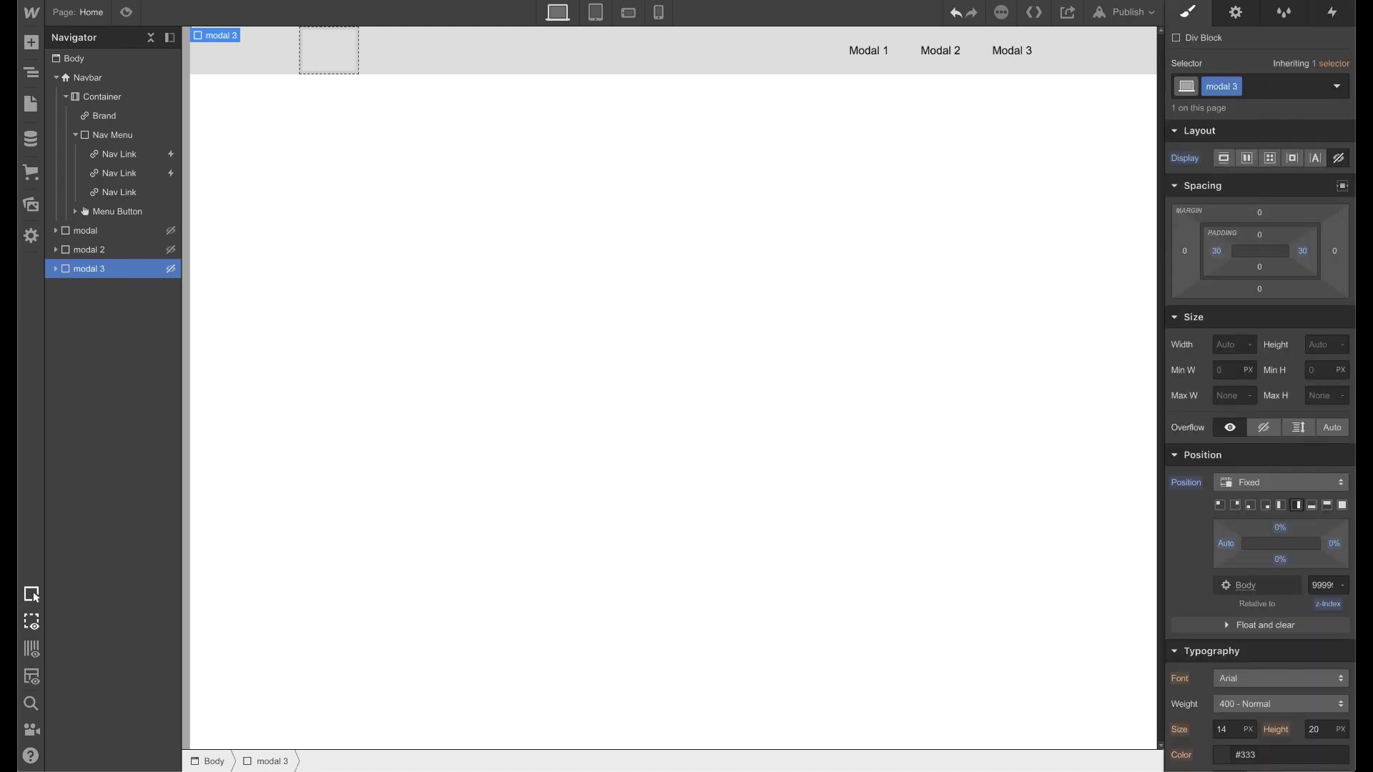
Make modal 3 flex, fixed bottom-left, with 25px vertical and 80px side padding
{"action": "left_click", "coordinate": [1248, 160]}
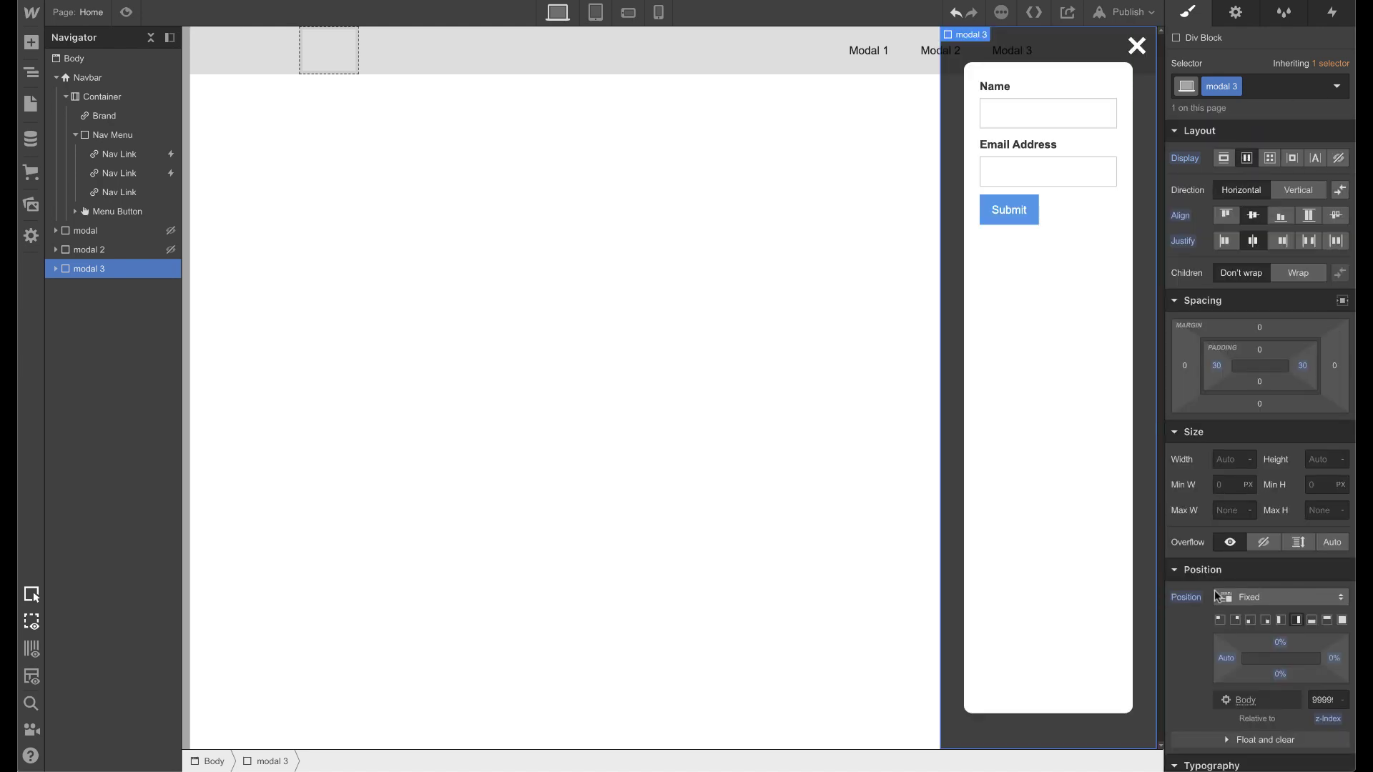
{"action": "scroll", "coordinate": [1259, 357], "scroll_direction": "down", "scroll_amount": 4}
{"action": "left_click", "coordinate": [1250, 352]}
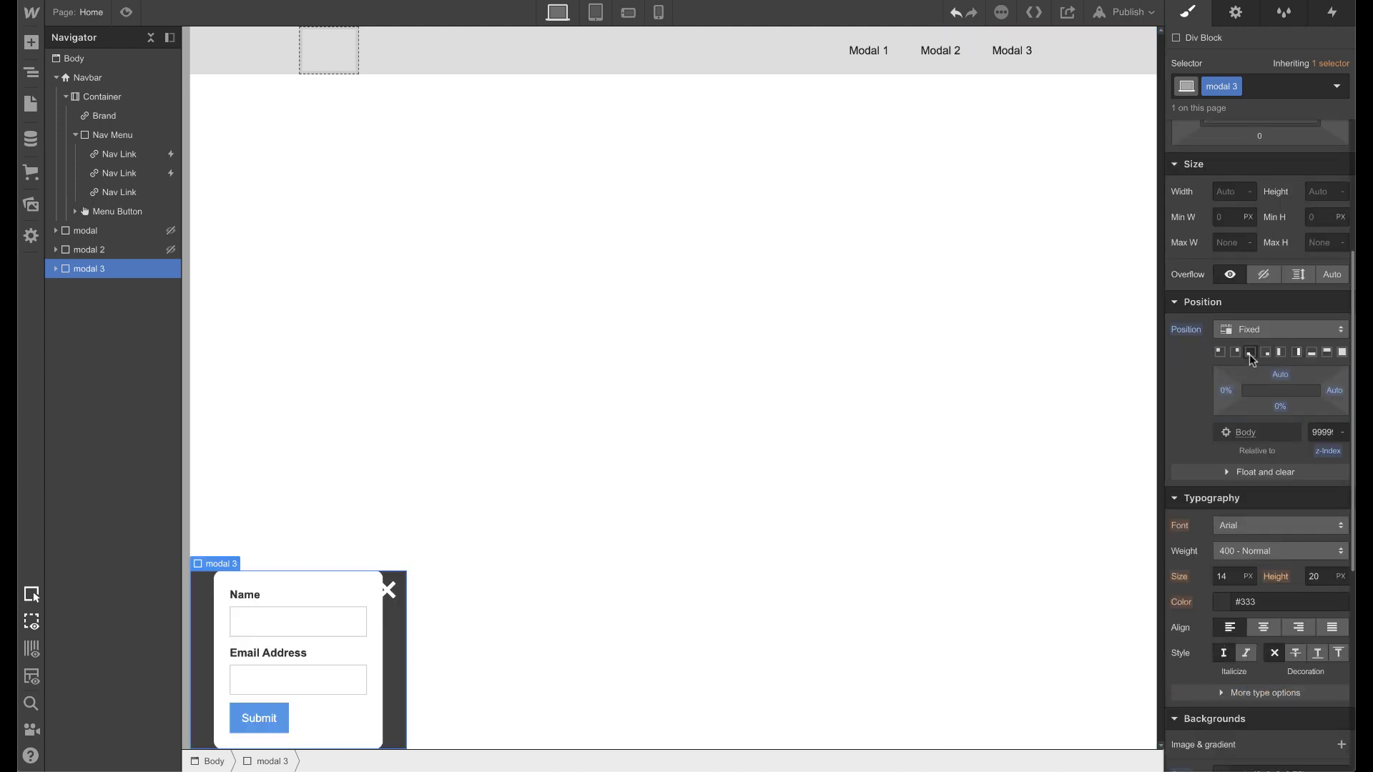
{"action": "scroll", "coordinate": [1250, 354], "scroll_direction": "up", "scroll_amount": 1}
{"action": "scroll", "coordinate": [1253, 352], "scroll_direction": "up", "scroll_amount": 4}
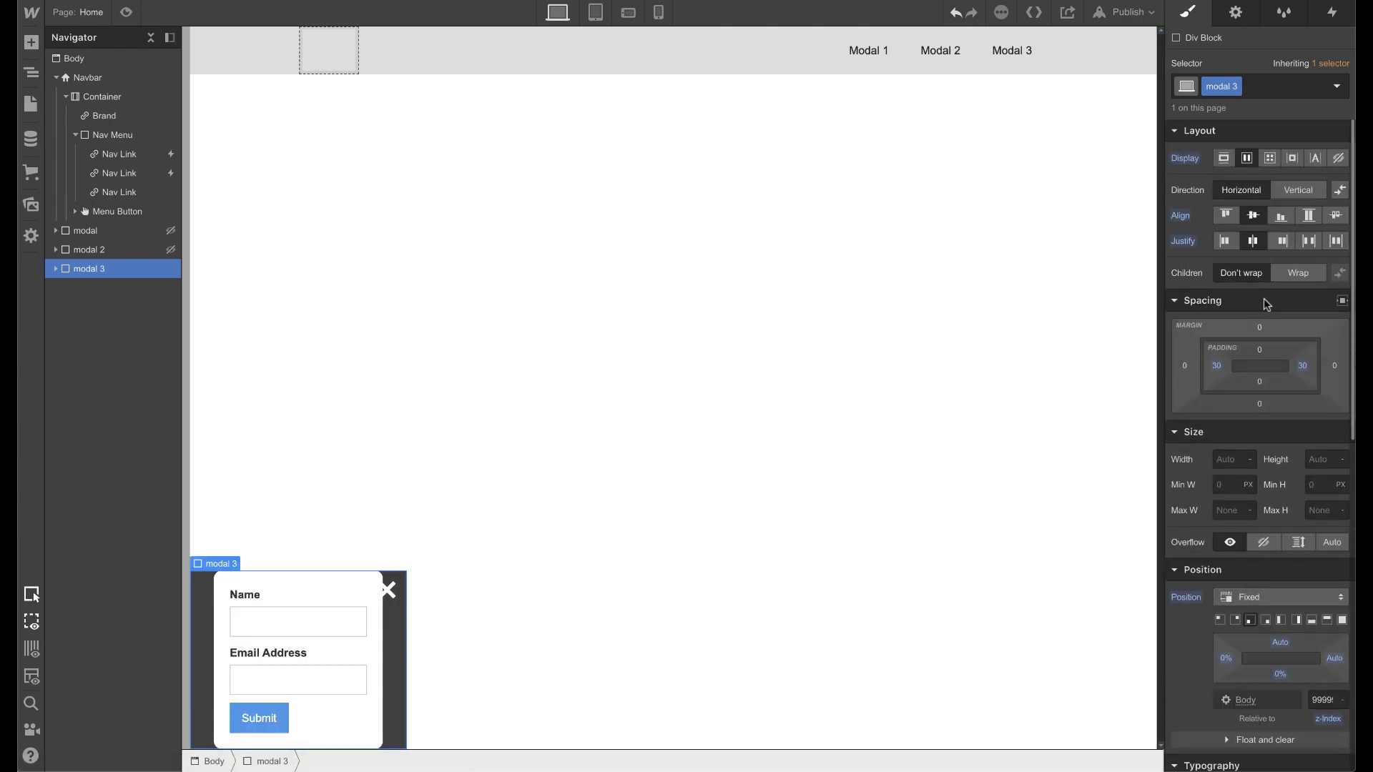
{"action": "left_click_drag", "start_coordinate": [1259, 349], "coordinate": [1259, 406]}
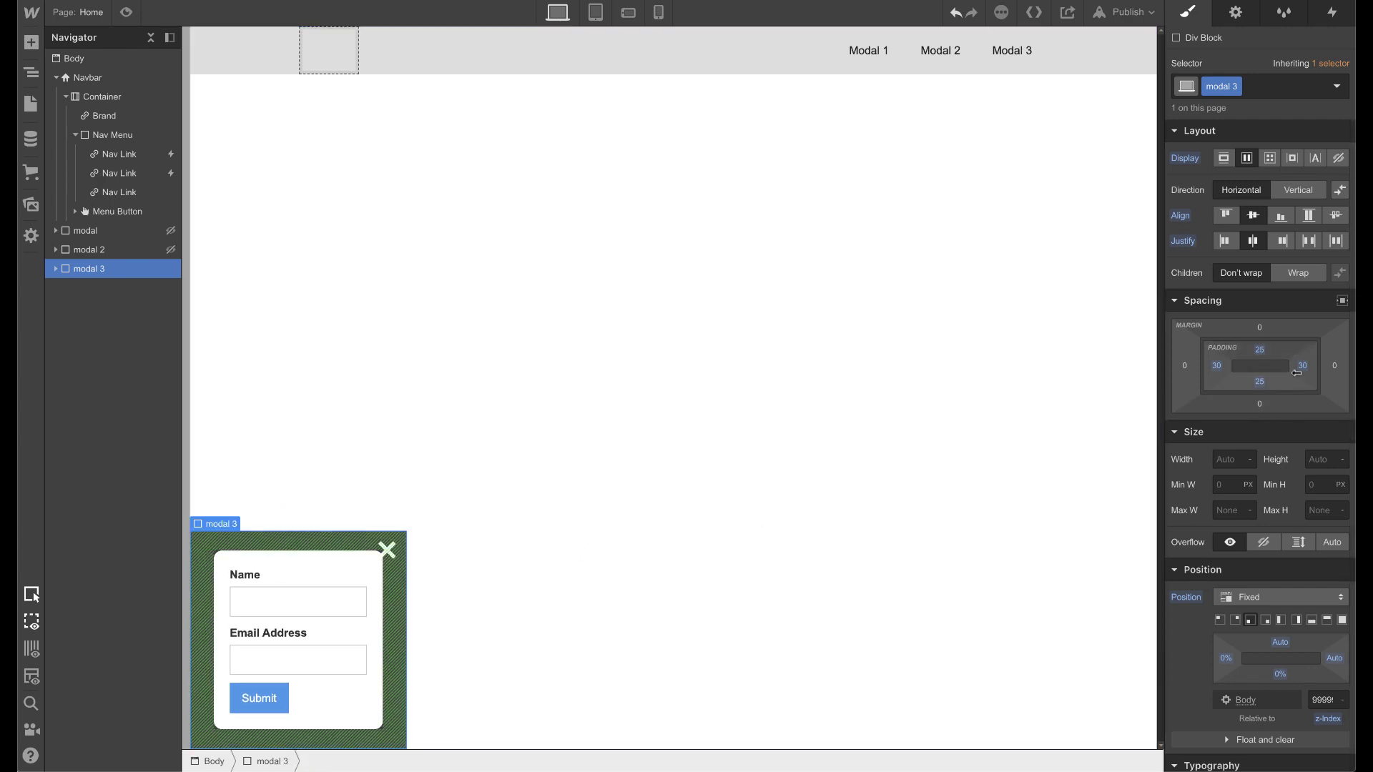
{"action": "mouse_move", "coordinate": [1219, 366]}
{"action": "left_mouse_down"}
{"action": "mouse_move", "coordinate": [1253, 371]}
{"action": "mouse_move", "coordinate": [1227, 375]}
{"action": "left_mouse_up"}
On modal 3's close link click trigger, duplicate close modal 2 as close modal 3
{"action": "left_click", "coordinate": [533, 381]}
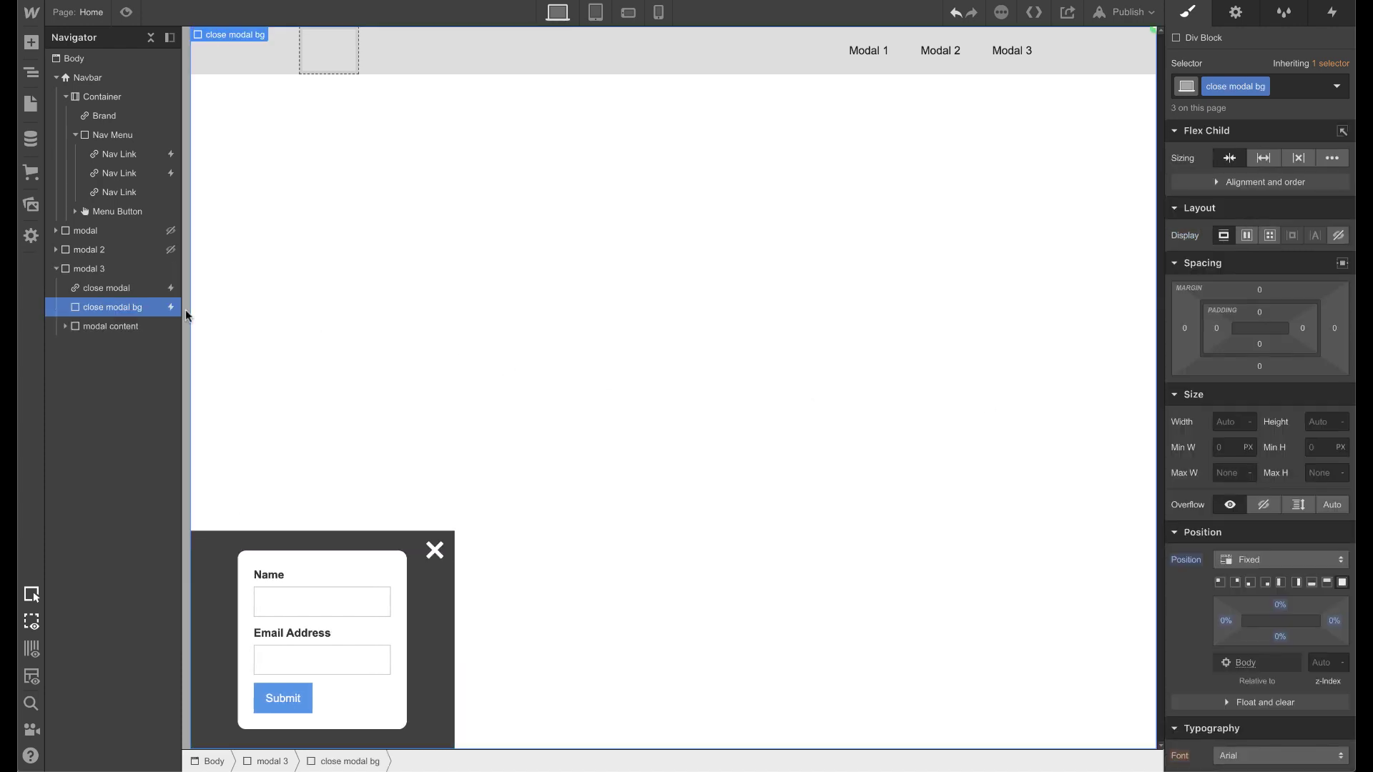
{"action": "left_click", "coordinate": [65, 327]}
{"action": "left_click", "coordinate": [65, 326]}
{"action": "left_click", "coordinate": [114, 288]}
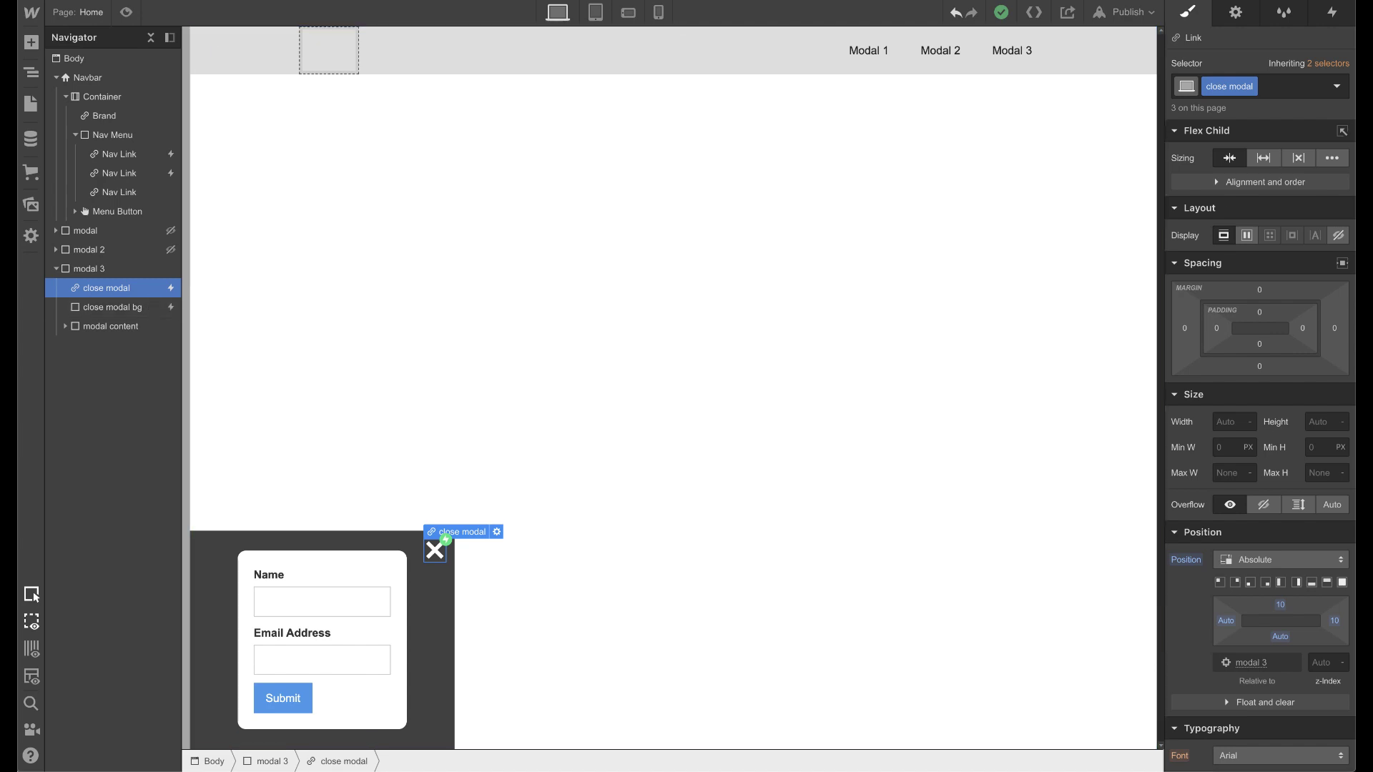
{"action": "left_click", "coordinate": [1334, 14]}
{"action": "left_click", "coordinate": [1235, 98]}
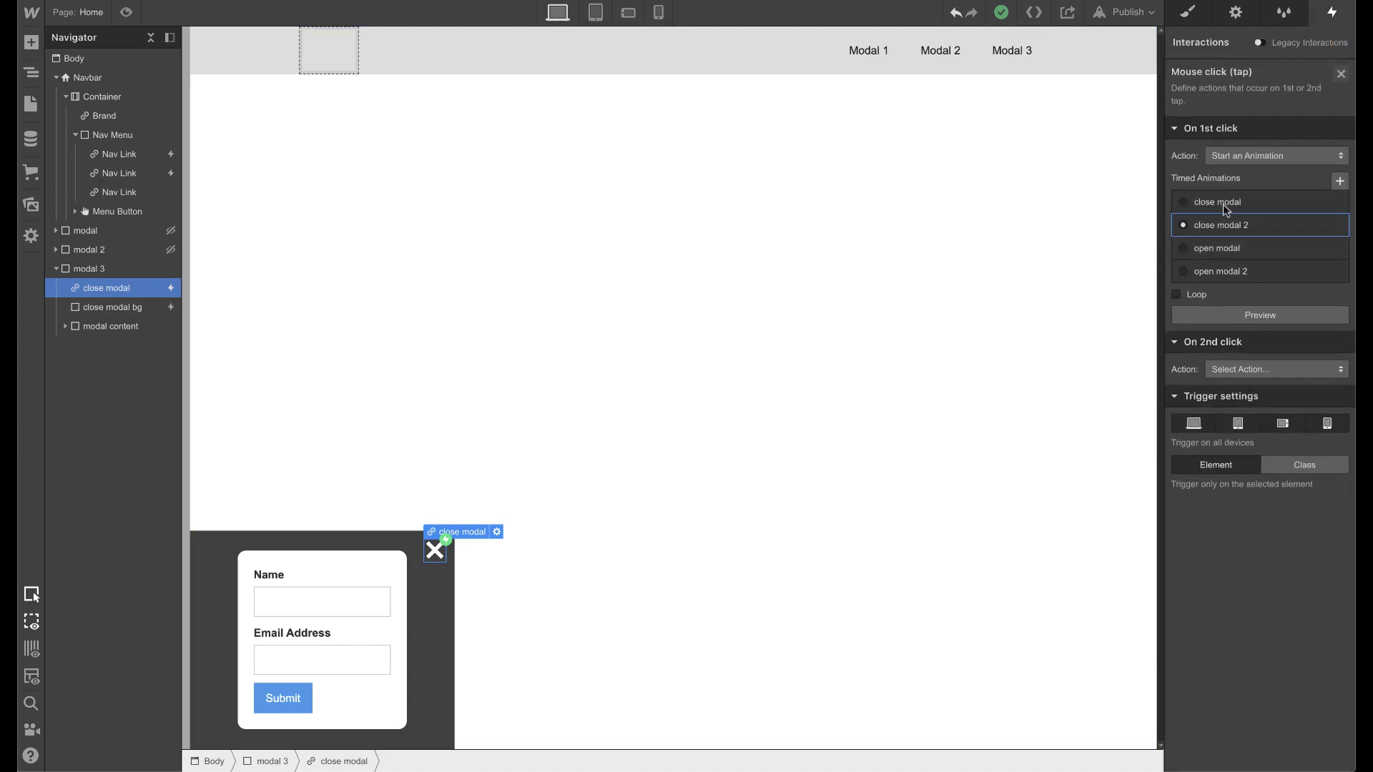
{"action": "left_click", "coordinate": [1337, 225]}
{"action": "left_click", "coordinate": [1323, 285]}
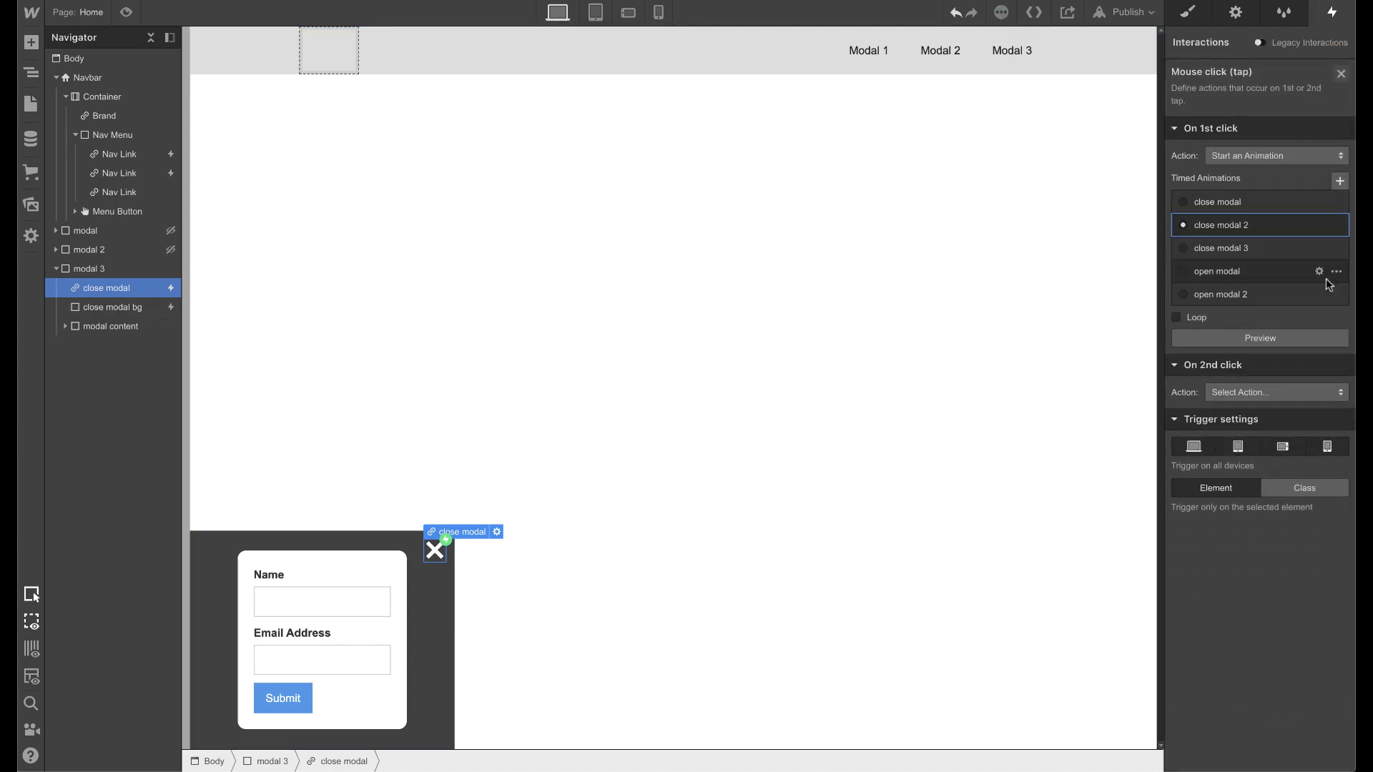
{"action": "left_click", "coordinate": [1270, 256]}
Retarget both close modal 3 actions to modal 3
{"action": "left_click", "coordinate": [1223, 252]}
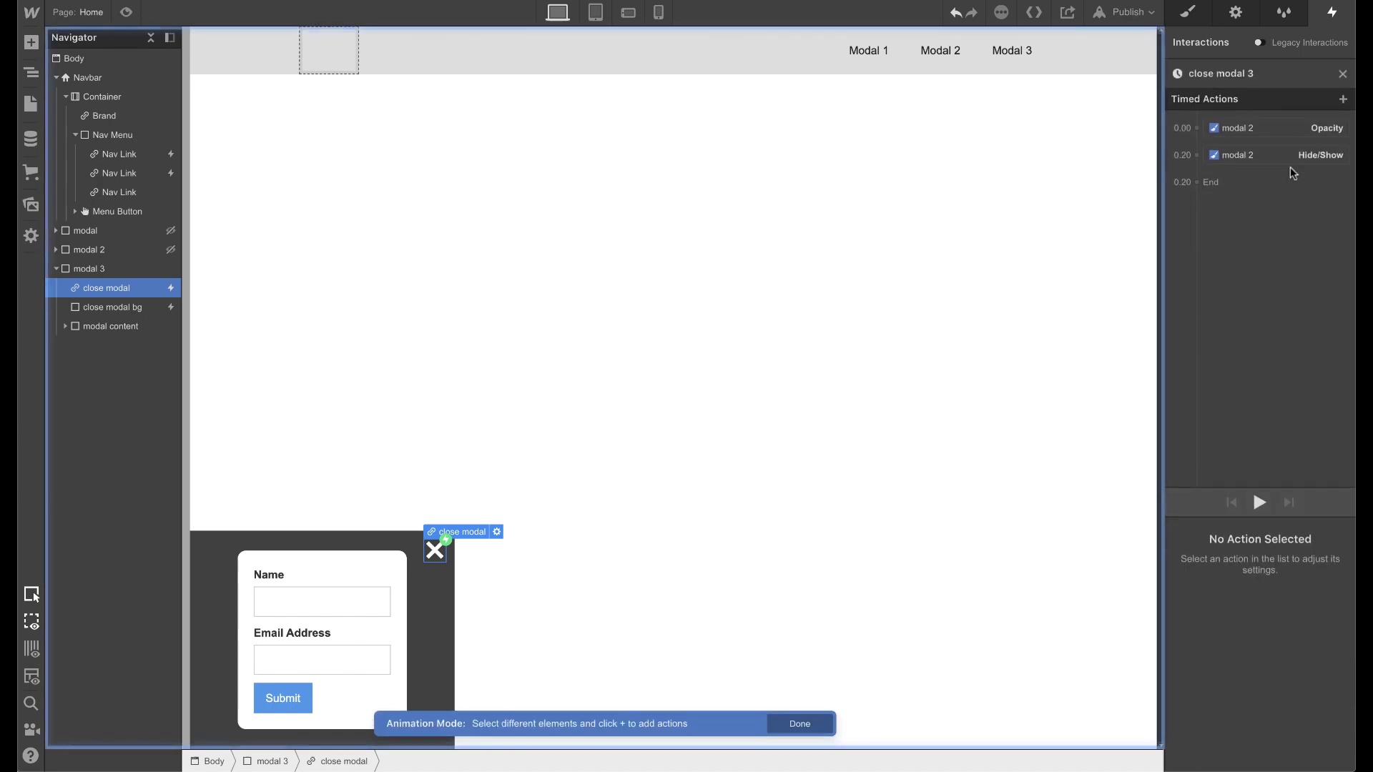
{"action": "left_click", "coordinate": [1248, 156]}
{"action": "right_click", "coordinate": [1249, 158]}
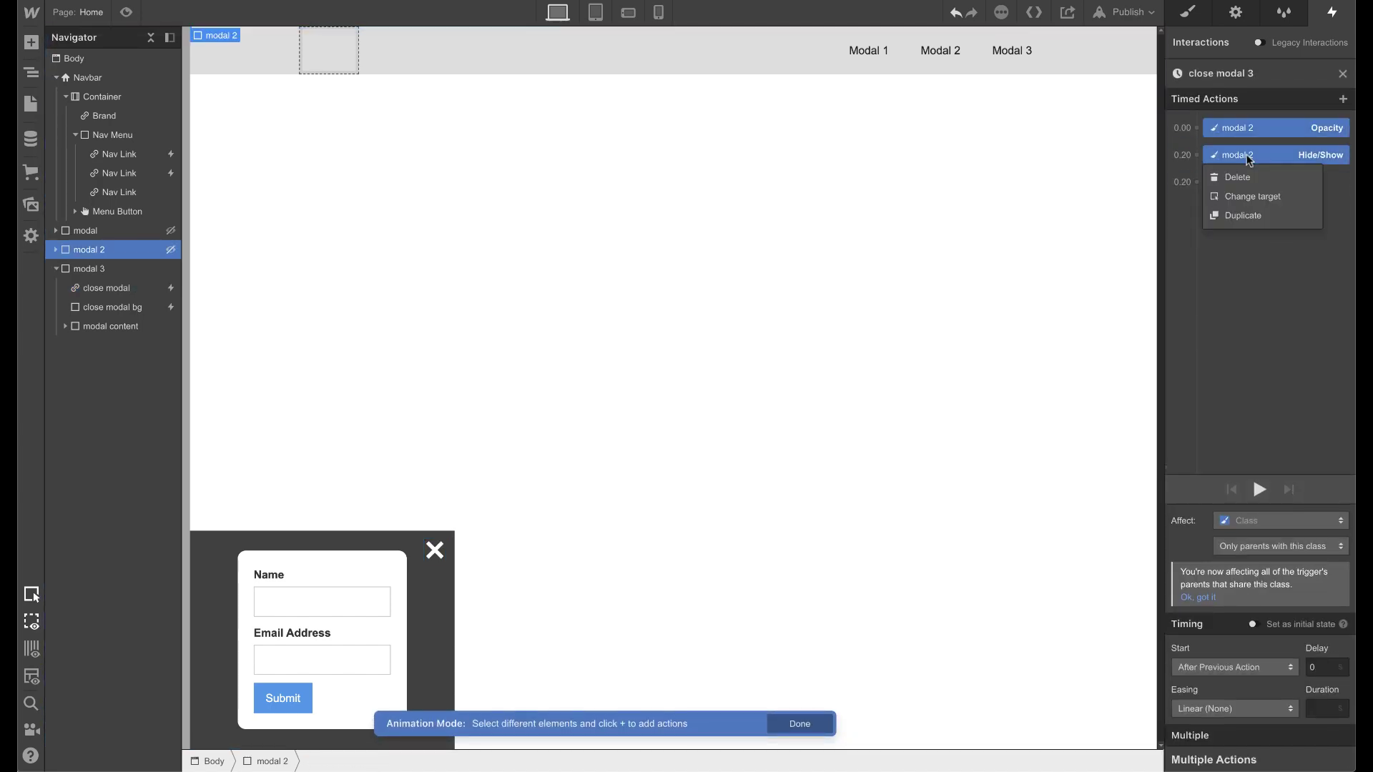
{"action": "left_click", "coordinate": [1249, 197]}
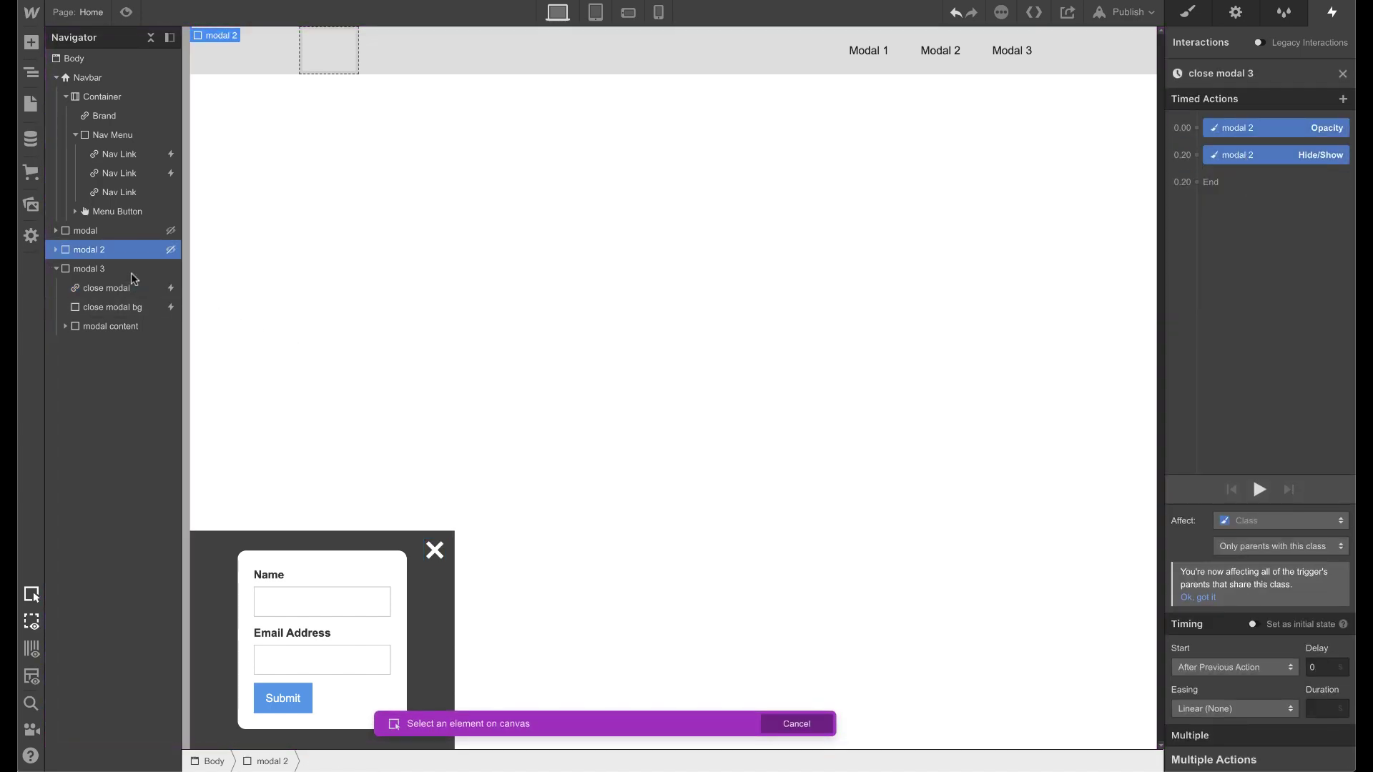
{"action": "left_click", "coordinate": [103, 270]}
{"action": "left_click", "coordinate": [105, 294]}
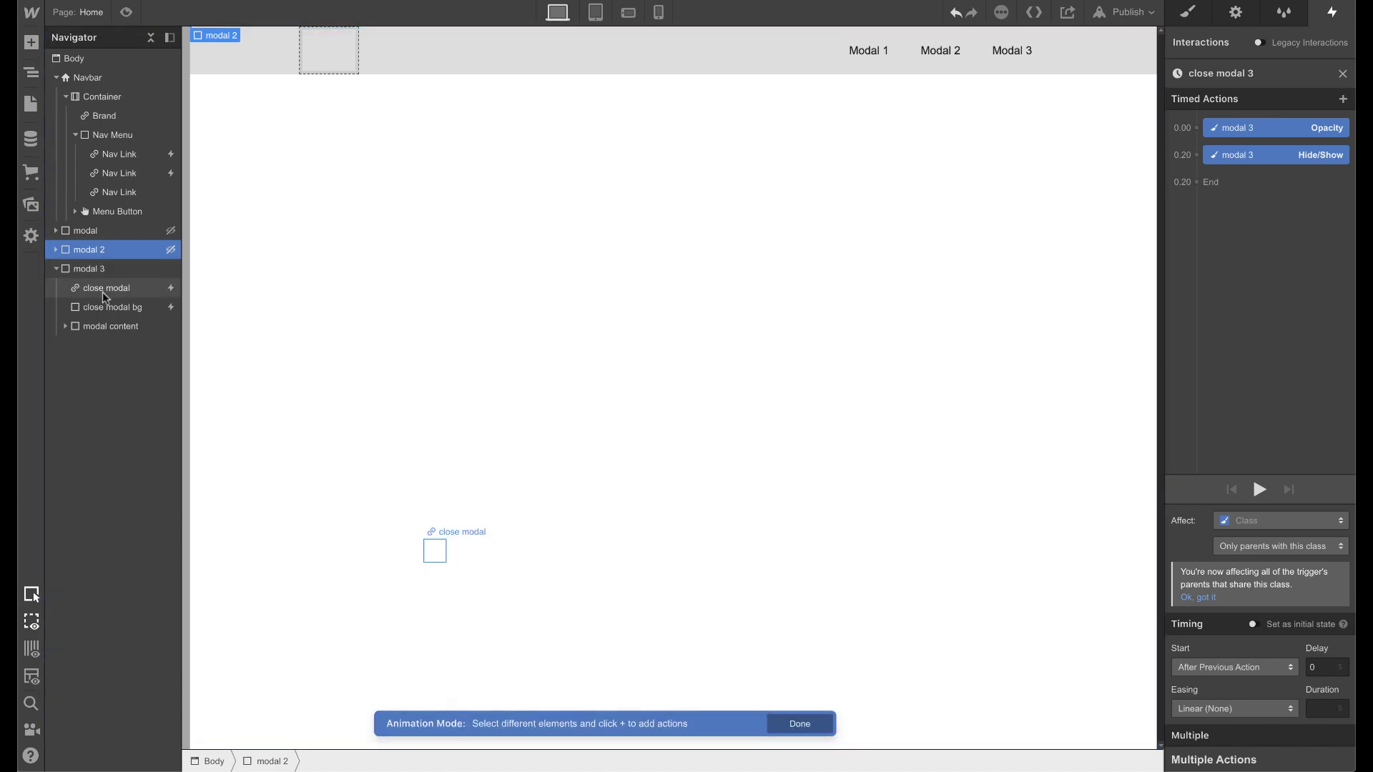
{"action": "left_click", "coordinate": [1343, 73]}
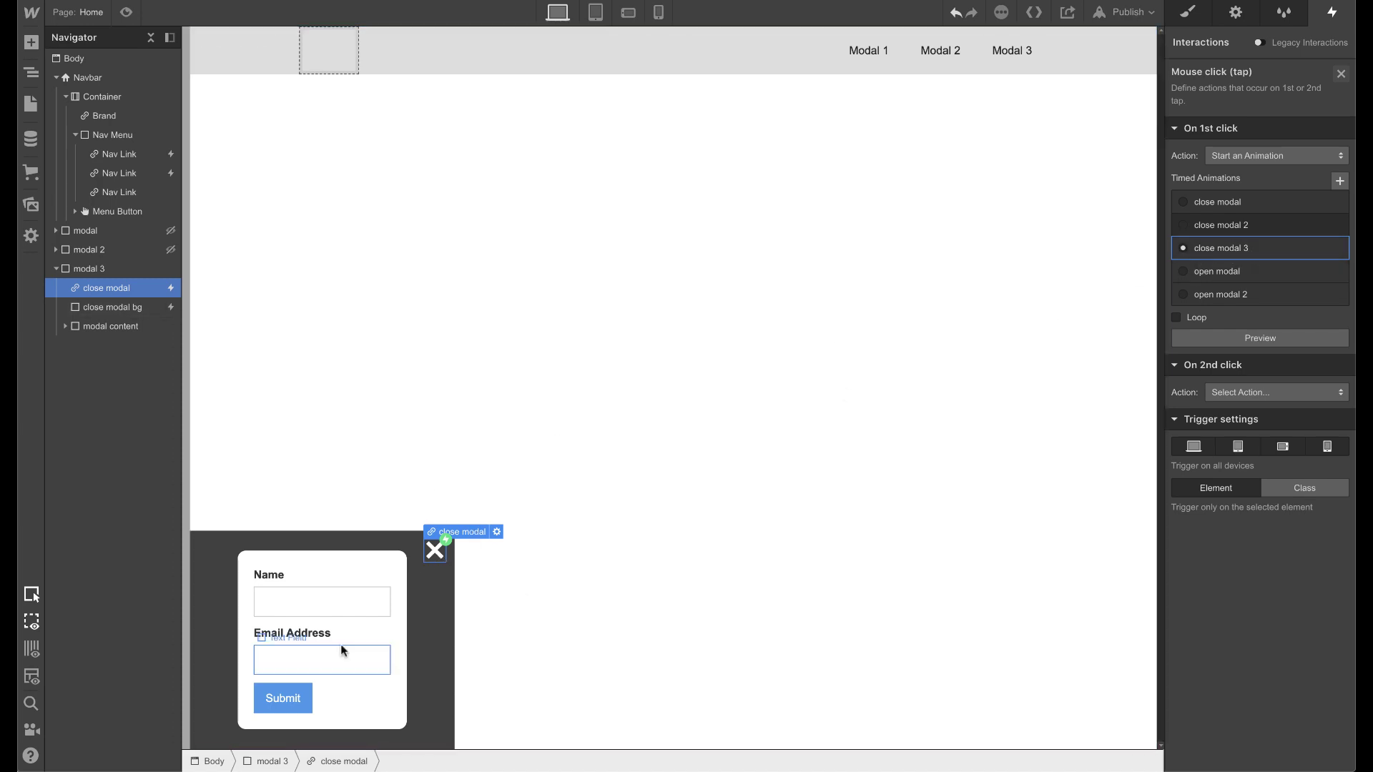
Make clicking modal 3's close modal bg play close modal 3
{"action": "left_click", "coordinate": [135, 309]}
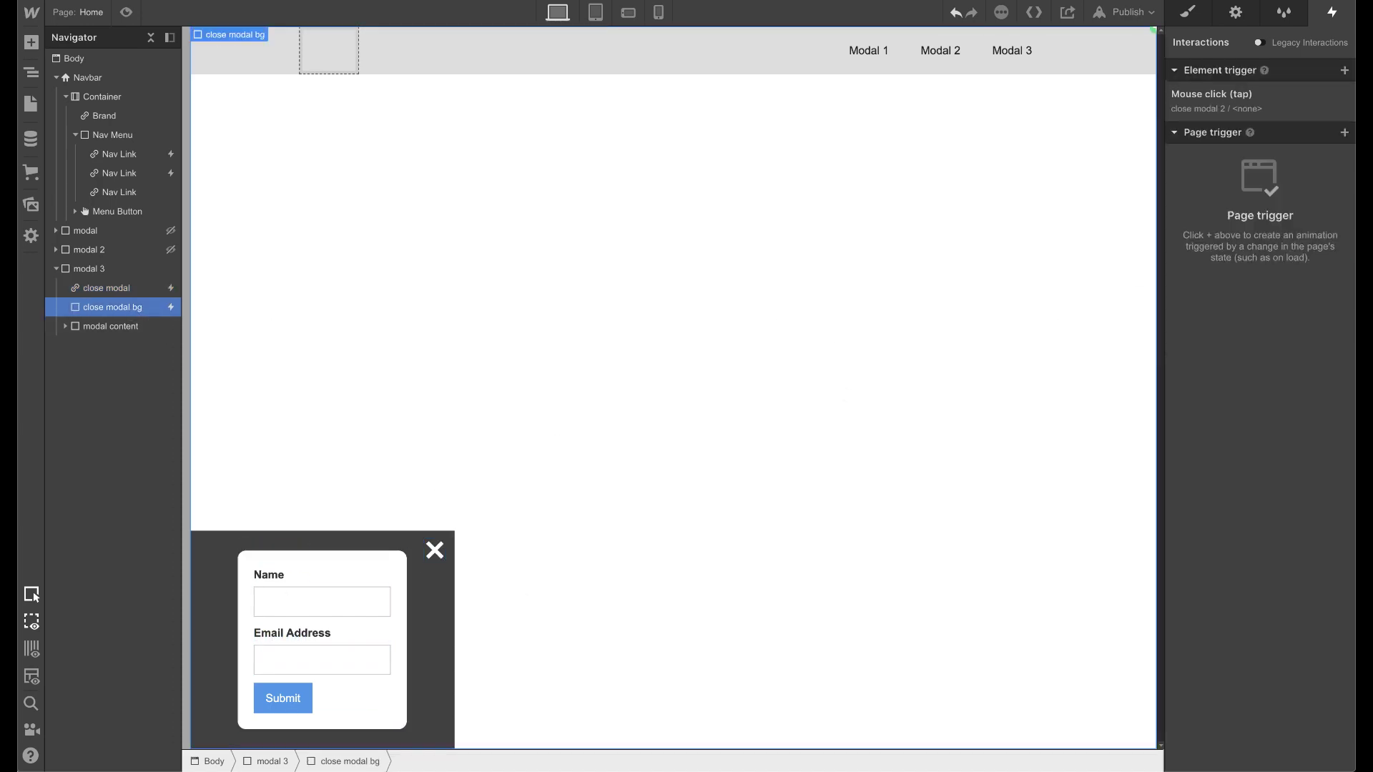
{"action": "left_click", "coordinate": [1242, 105]}
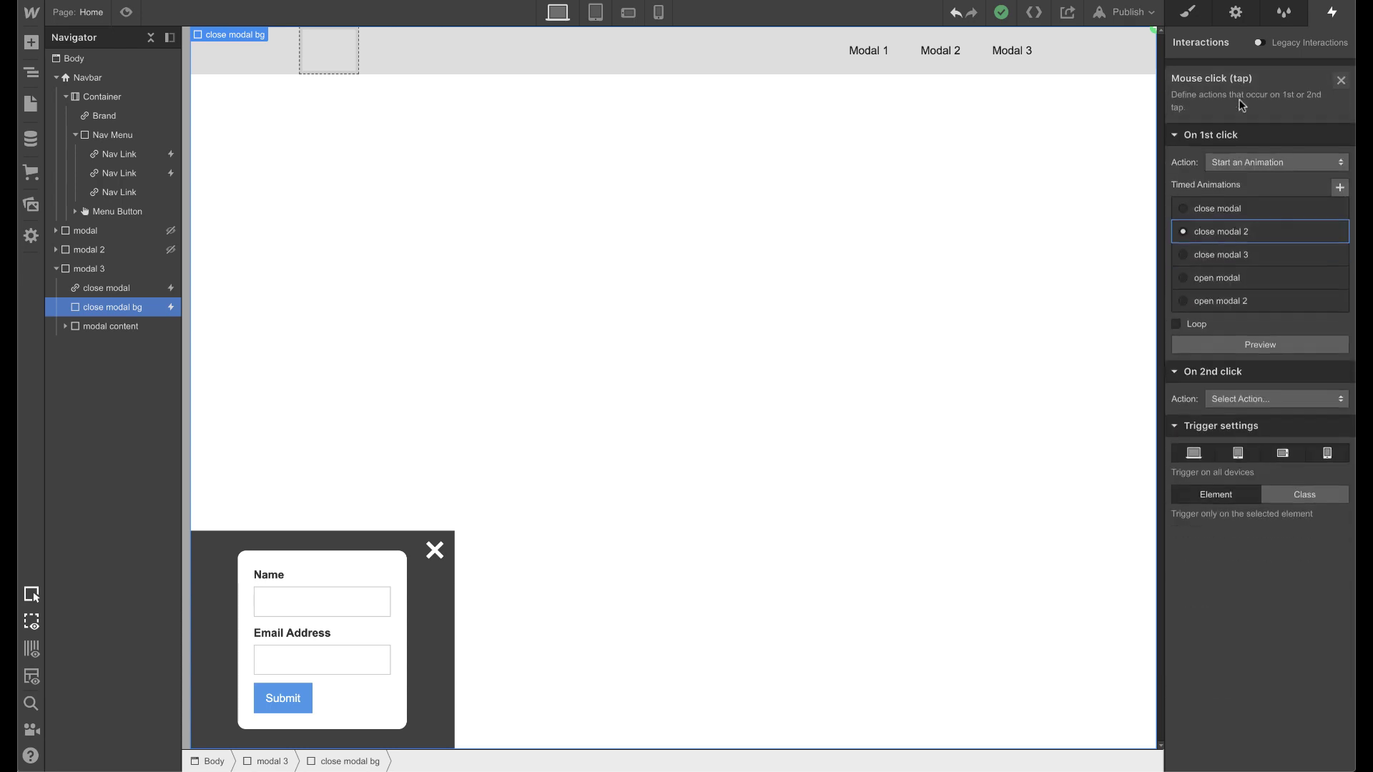
{"action": "left_click", "coordinate": [1240, 251]}
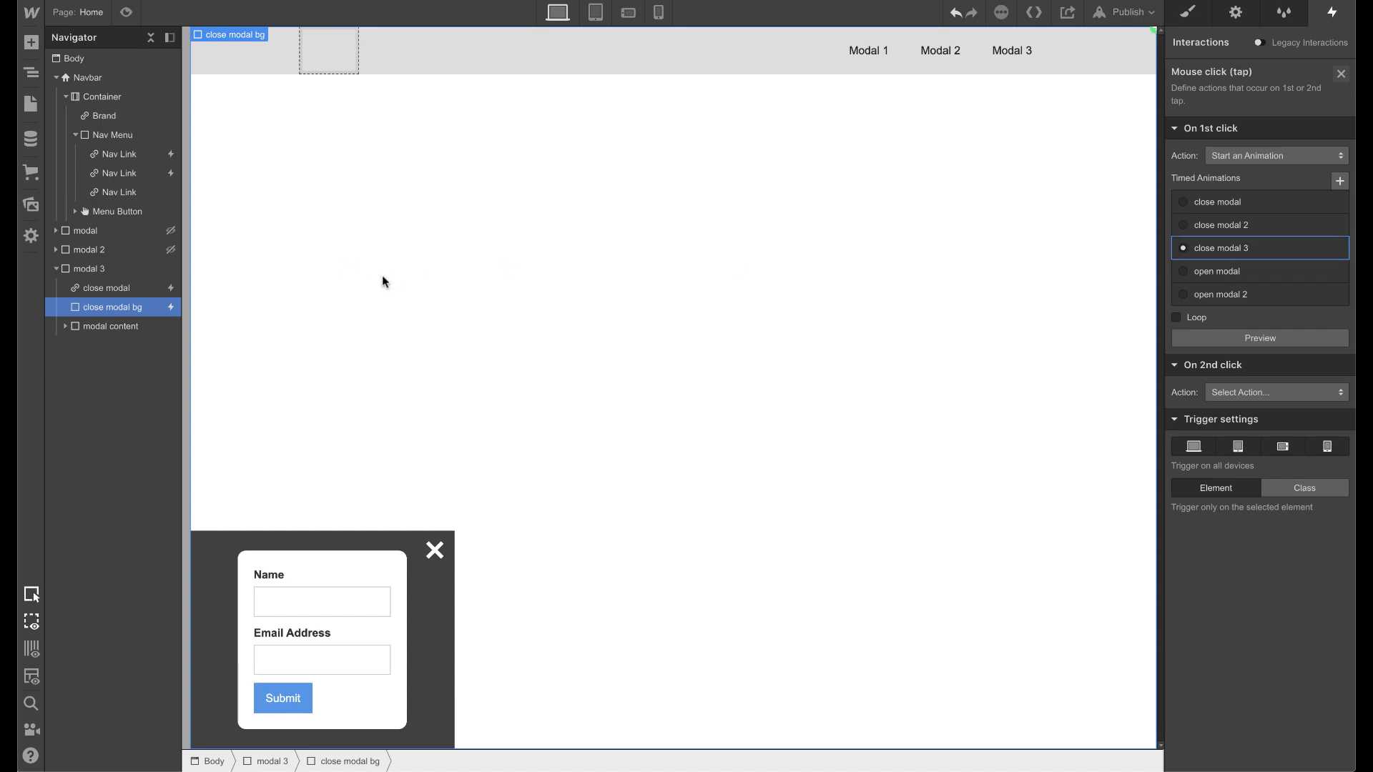
{"action": "left_click", "coordinate": [1043, 79]}
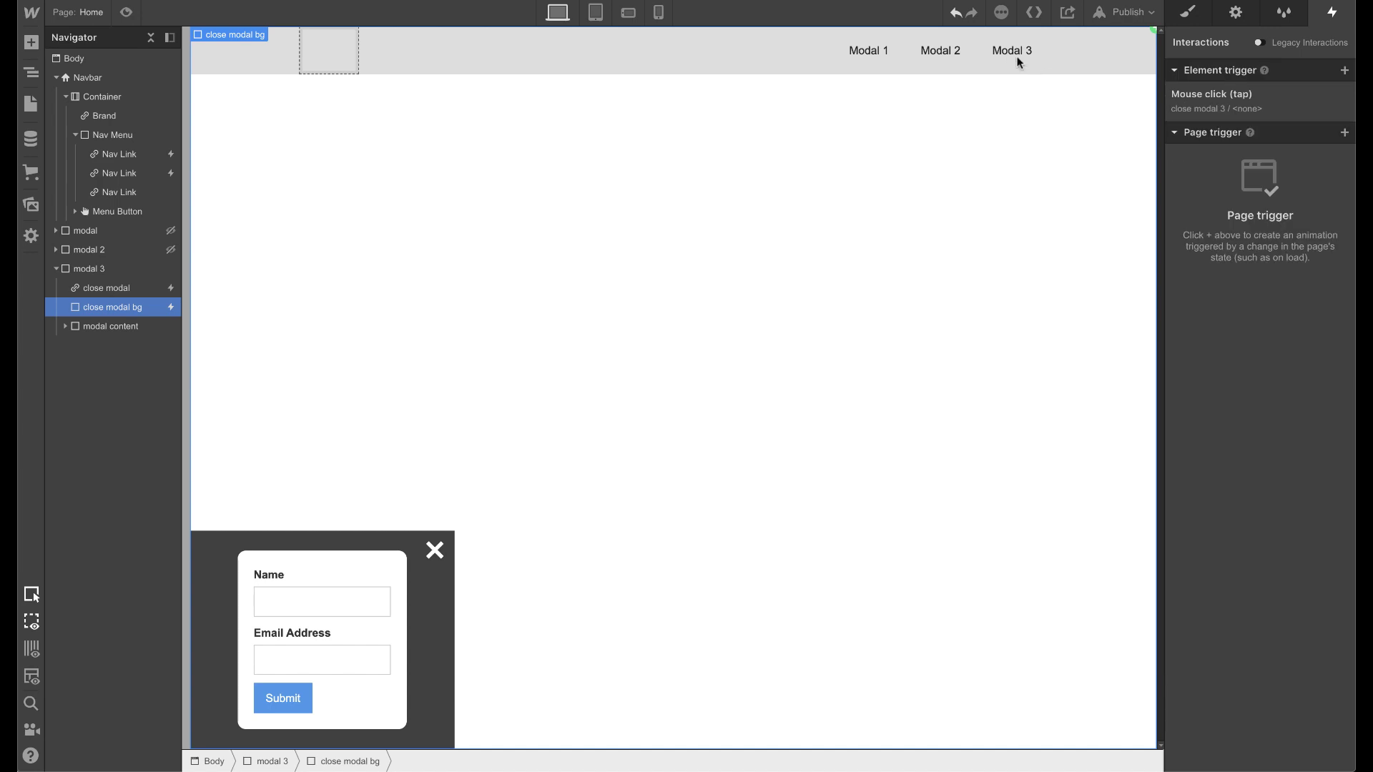
{"action": "left_click", "coordinate": [91, 269]}
Set modal 3's Display to none and give the Modal 3 link a mouse-click animation trigger
{"action": "left_click", "coordinate": [1192, 14]}
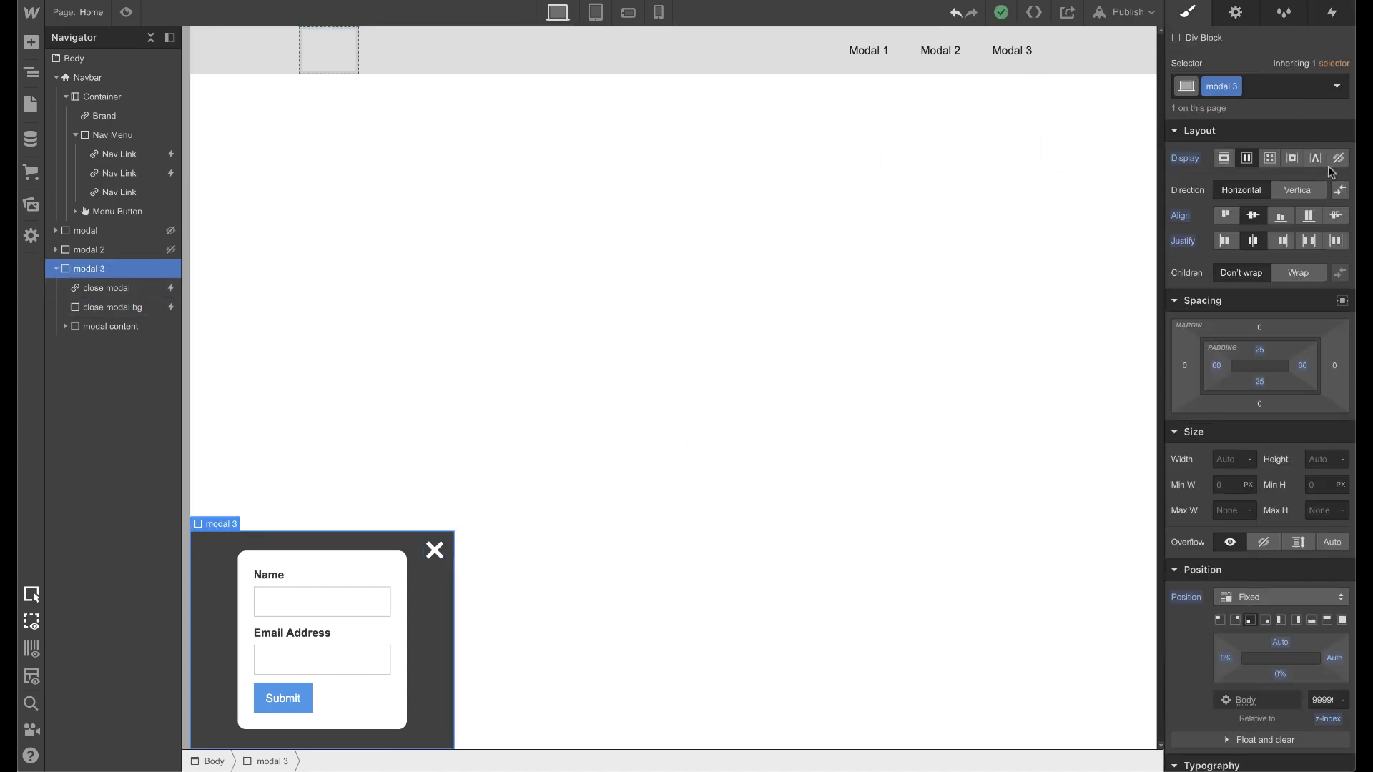
{"action": "left_click", "coordinate": [1340, 162]}
{"action": "left_click", "coordinate": [1009, 50]}
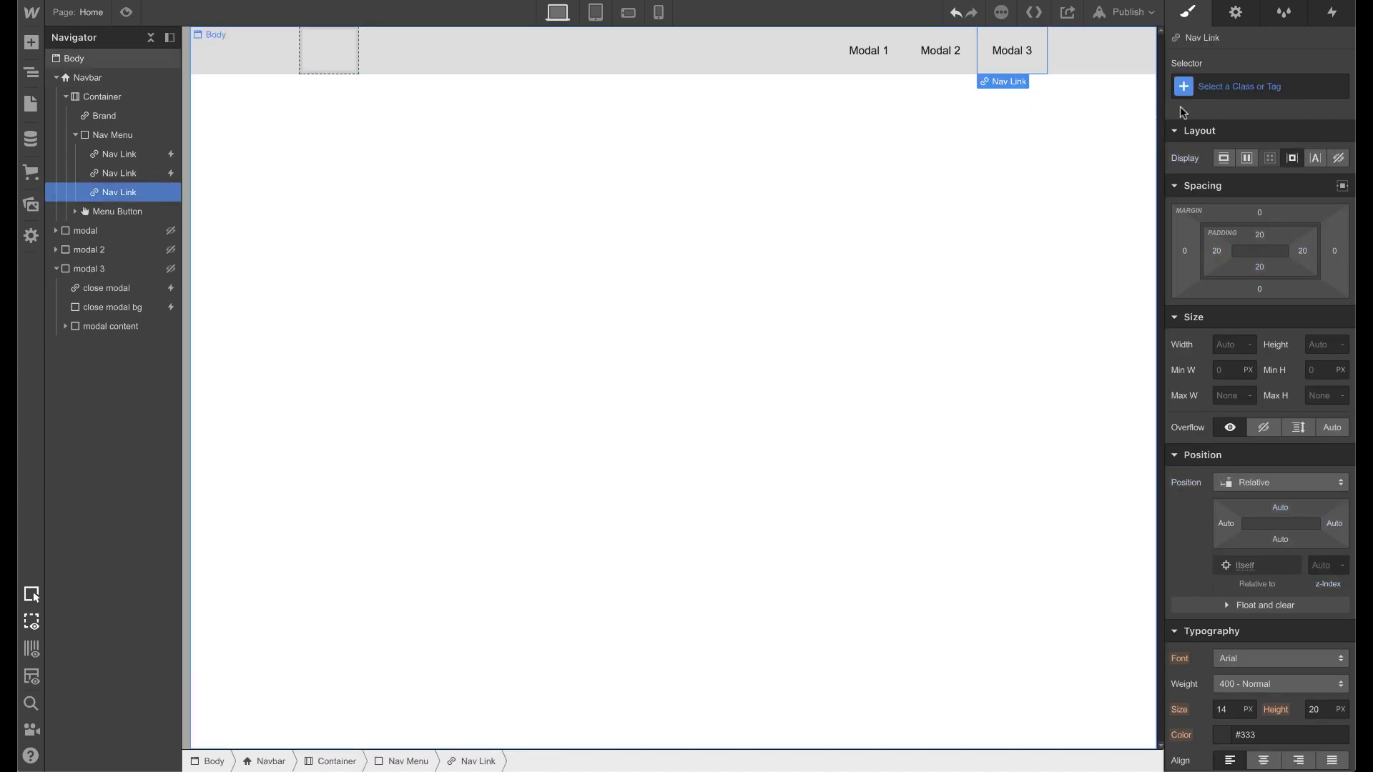
{"action": "left_click", "coordinate": [1338, 12]}
{"action": "left_click", "coordinate": [1345, 70]}
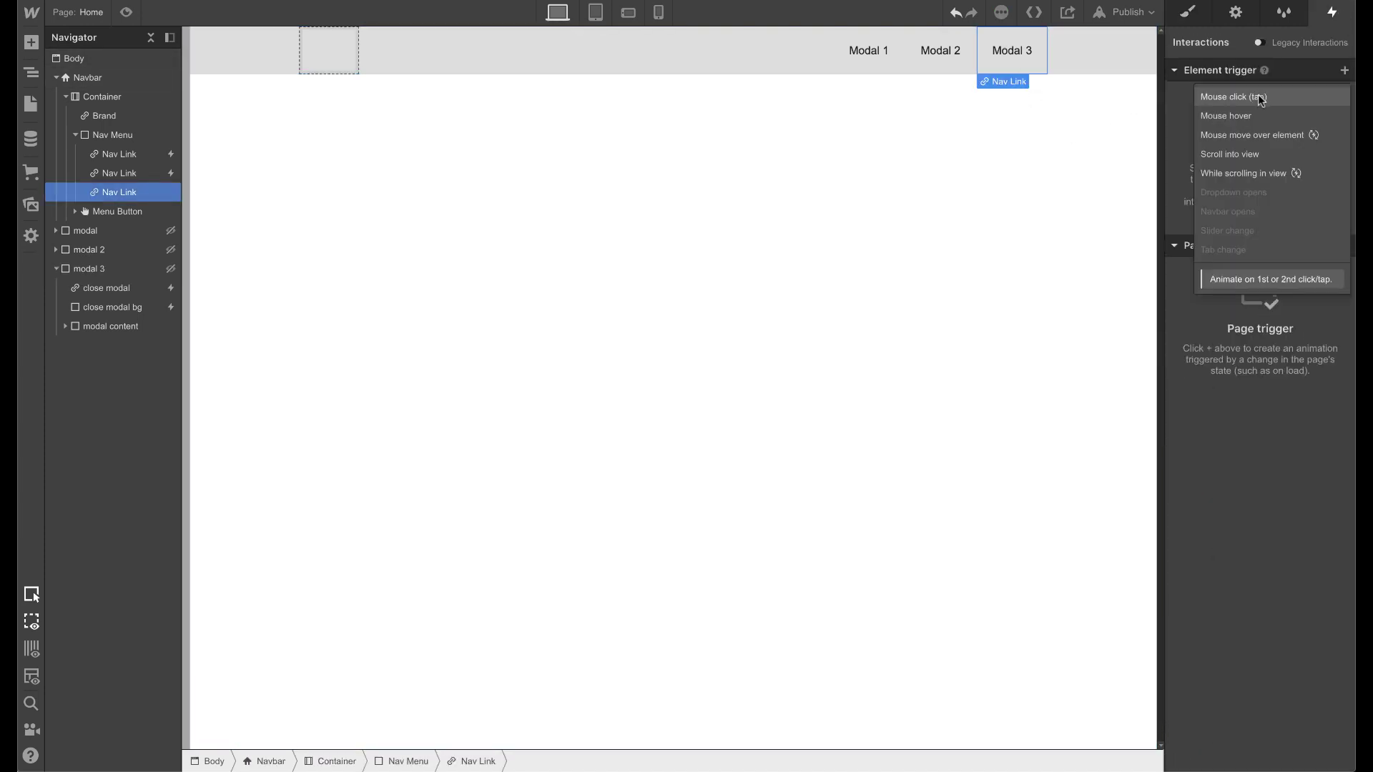
{"action": "left_click", "coordinate": [1256, 94]}
{"action": "left_click", "coordinate": [1242, 156]}
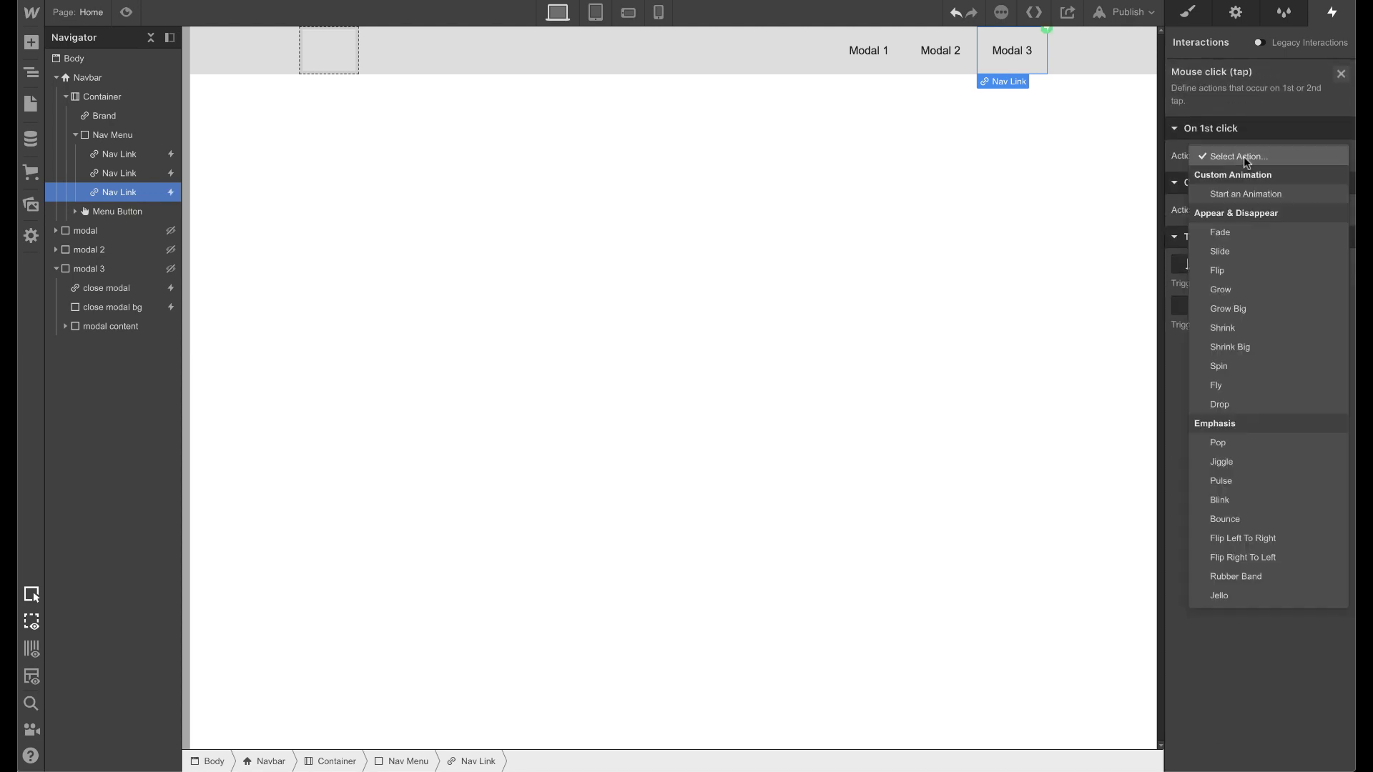
{"action": "left_click", "coordinate": [1246, 193]}
Duplicate open modal 2 as open modal 3 and retarget its three timed actions to modal 3
{"action": "left_click", "coordinate": [1337, 296]}
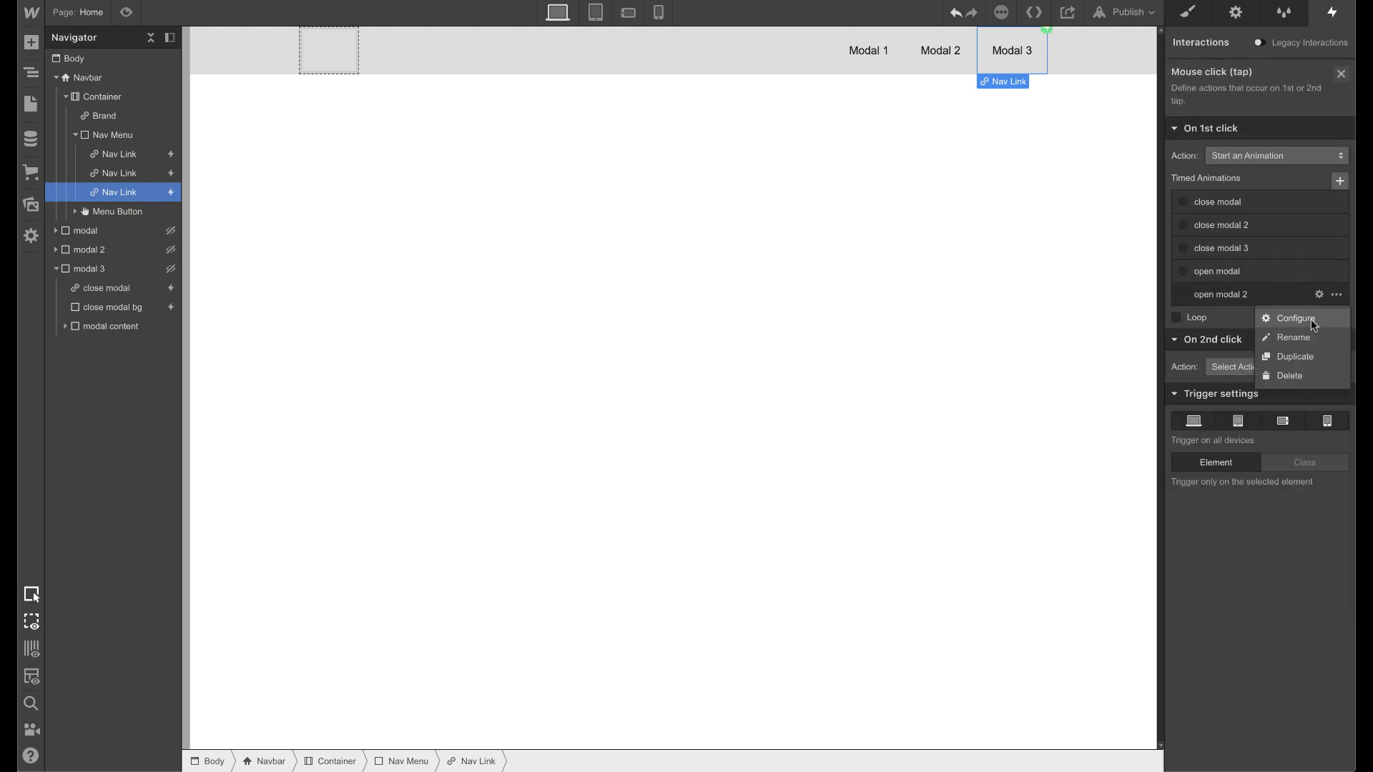
{"action": "left_click", "coordinate": [1307, 349]}
{"action": "left_click", "coordinate": [1237, 323]}
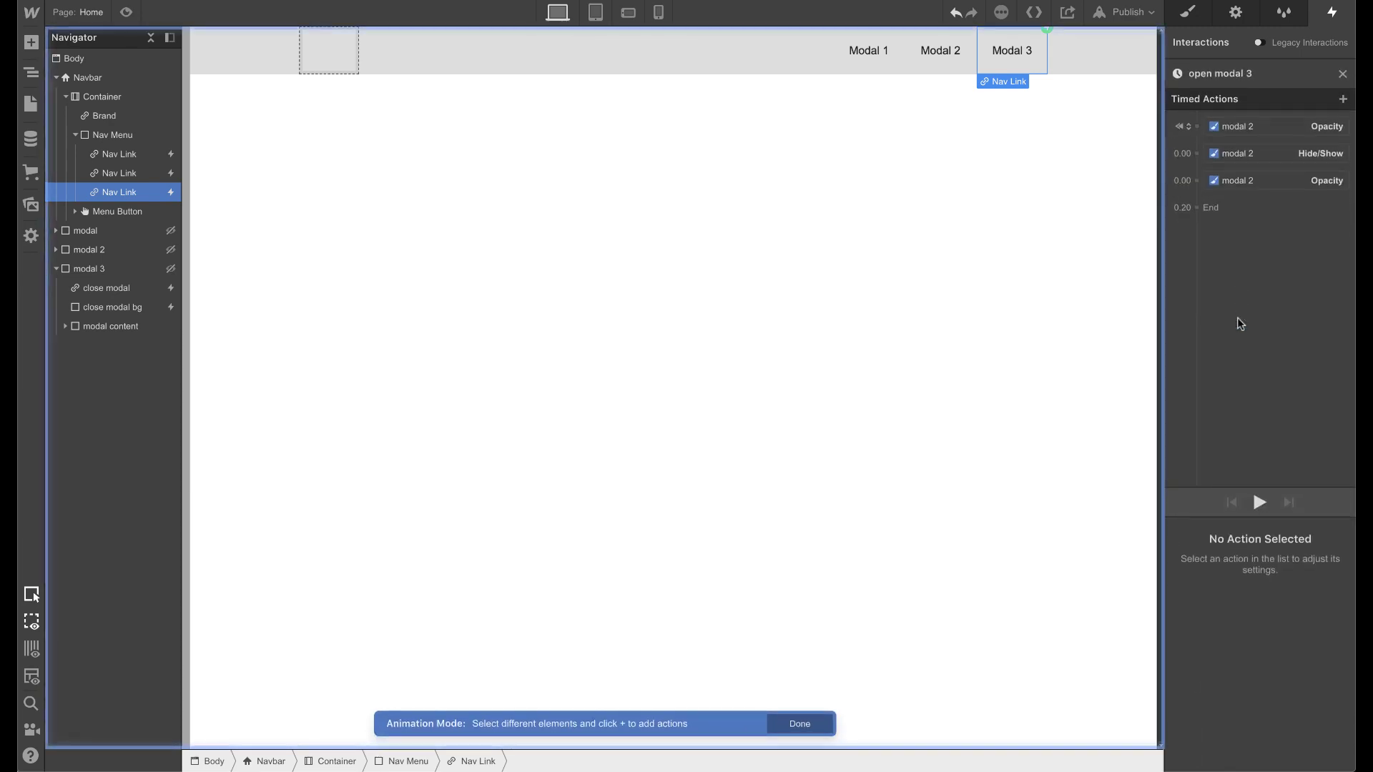
{"action": "left_click", "coordinate": [1237, 126]}
{"action": "left_click", "coordinate": [1241, 183], "text": "shift"}
{"action": "left_click", "coordinate": [1241, 184]}
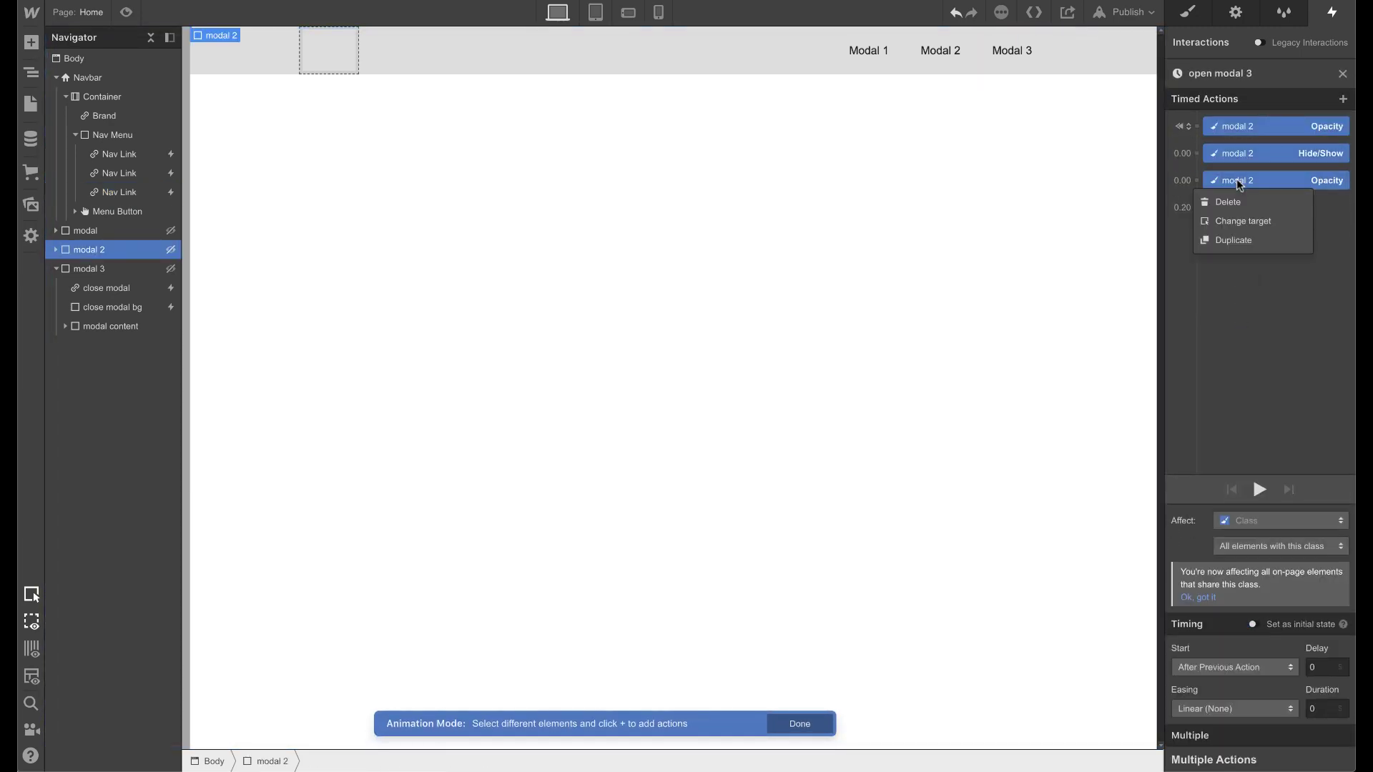
{"action": "left_click", "coordinate": [1230, 223]}
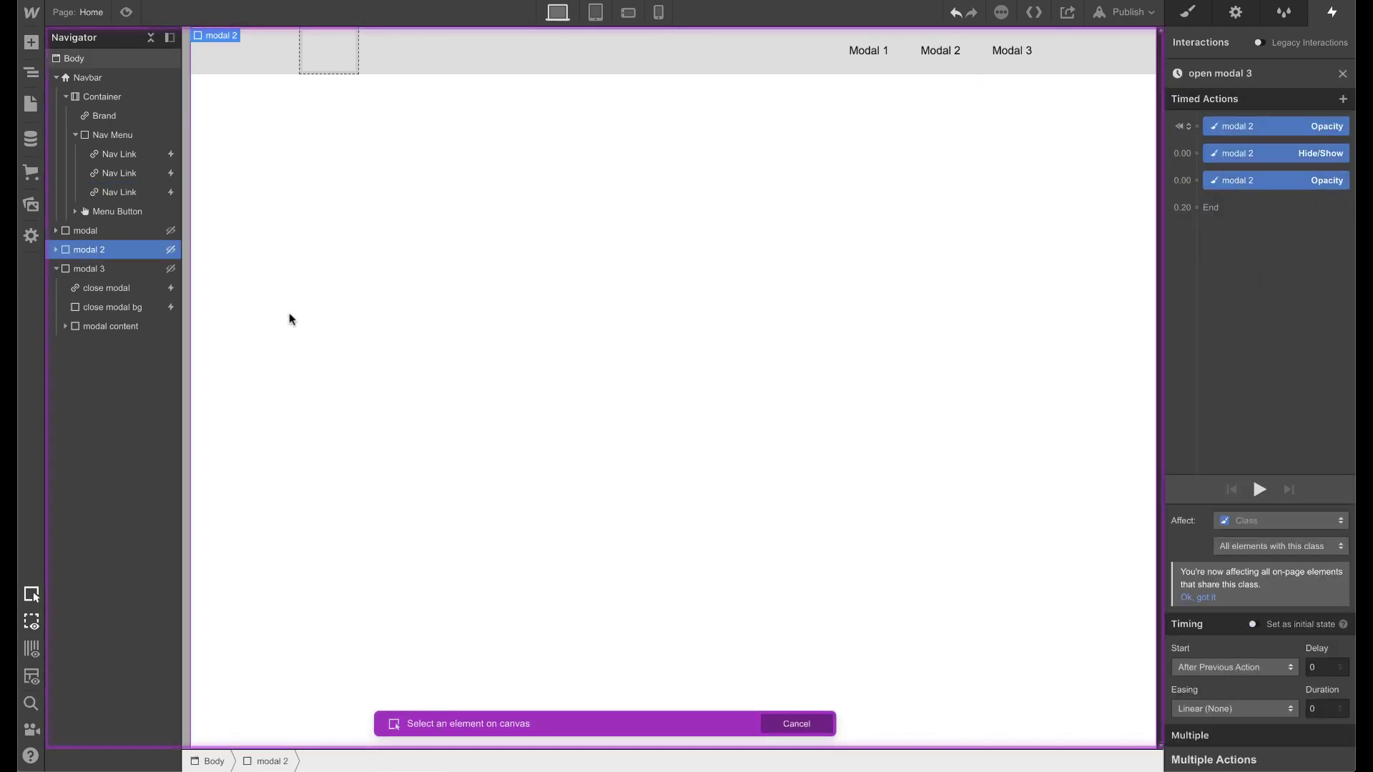
{"action": "left_click", "coordinate": [102, 270]}
{"action": "left_click", "coordinate": [438, 131]}
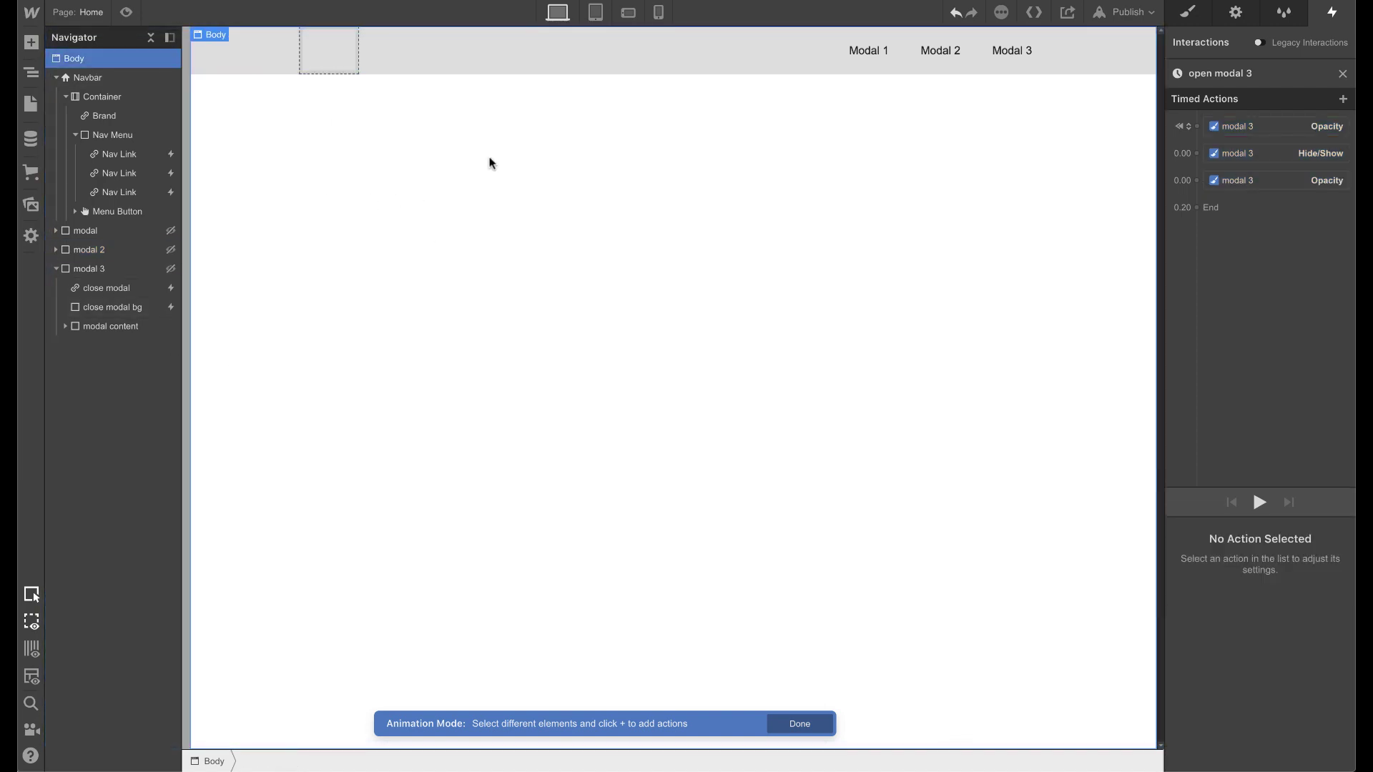
{"action": "left_click", "coordinate": [79, 13]}
In Preview, open and close the Modal 1 popup, then open the Modal 2 panel
{"action": "left_click", "coordinate": [125, 13]}
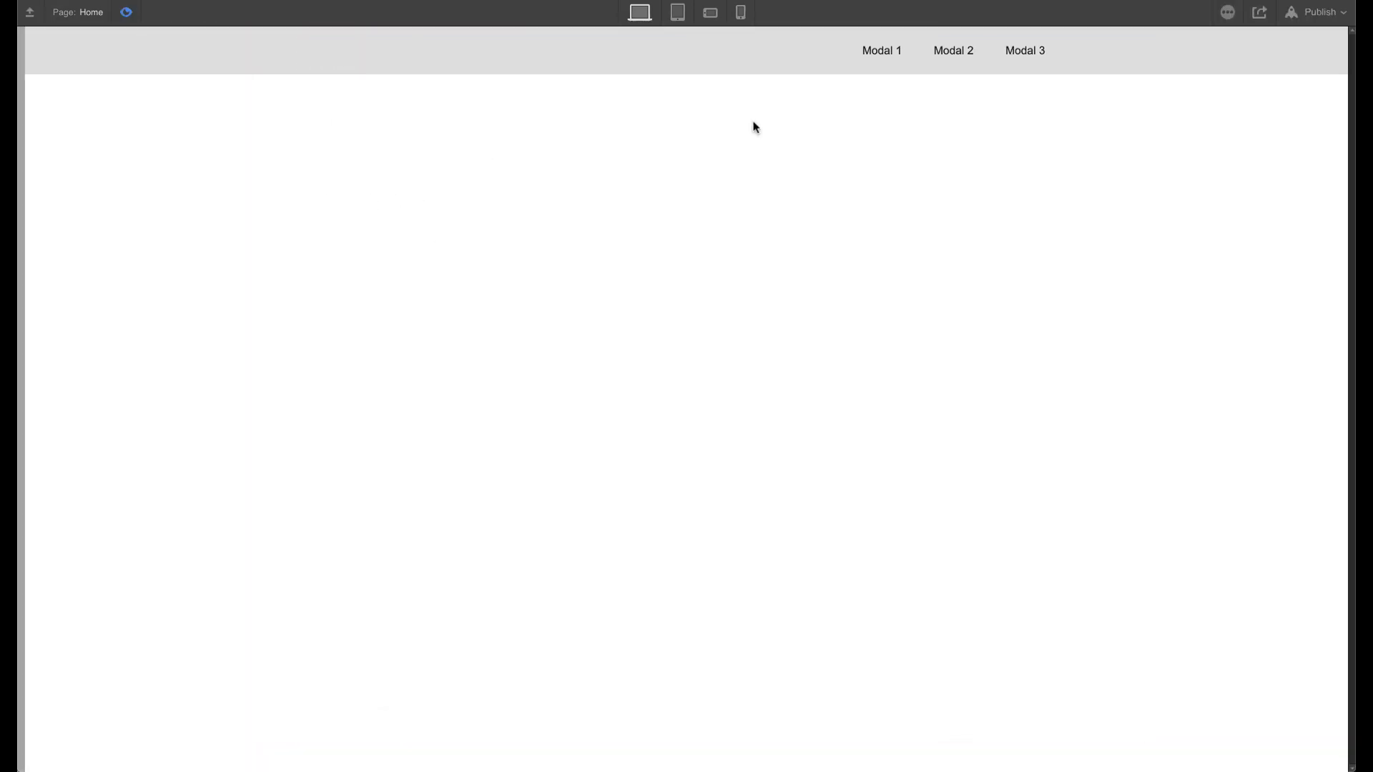
{"action": "left_click", "coordinate": [890, 48]}
{"action": "left_click", "coordinate": [1052, 169]}
{"action": "left_click", "coordinate": [957, 61]}
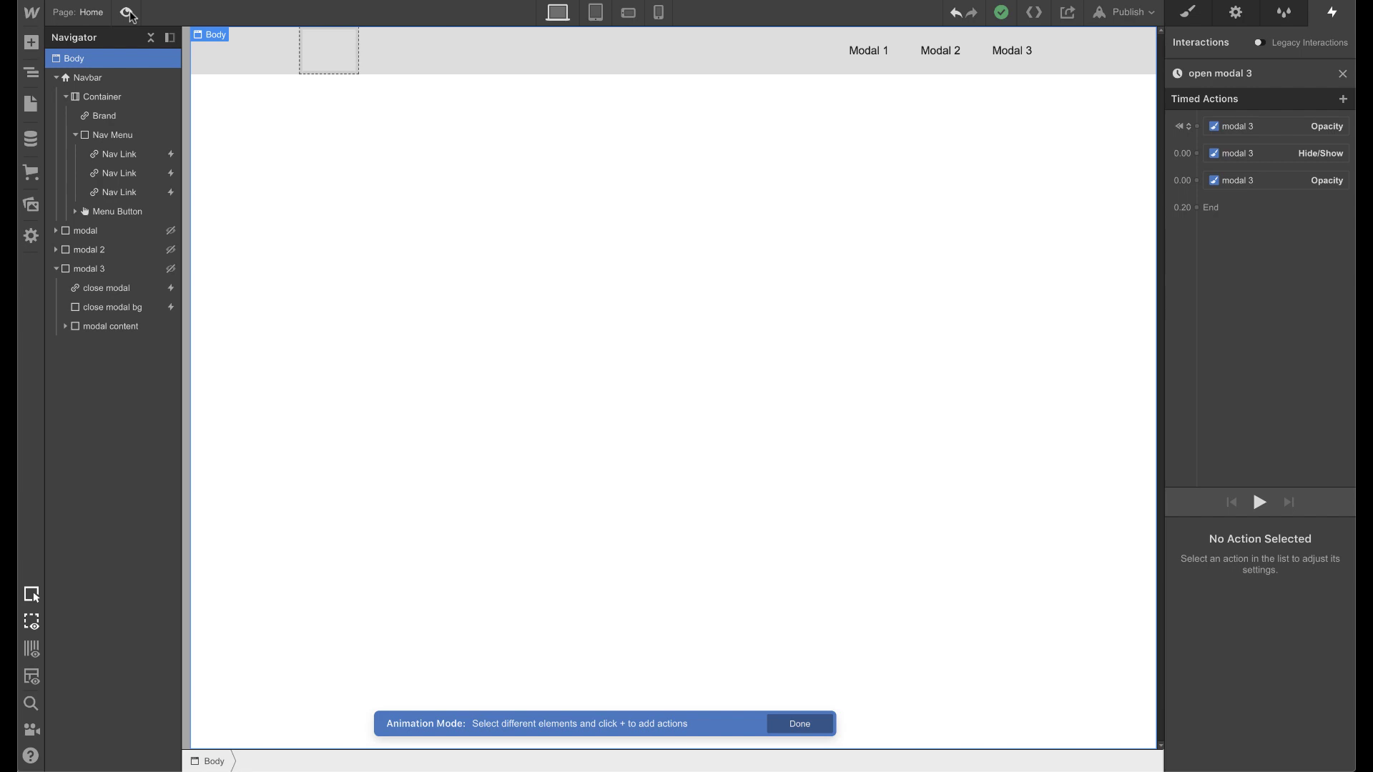
Close the open modal 3 editor and review the three modals and nav links
{"action": "left_click", "coordinate": [1343, 74]}
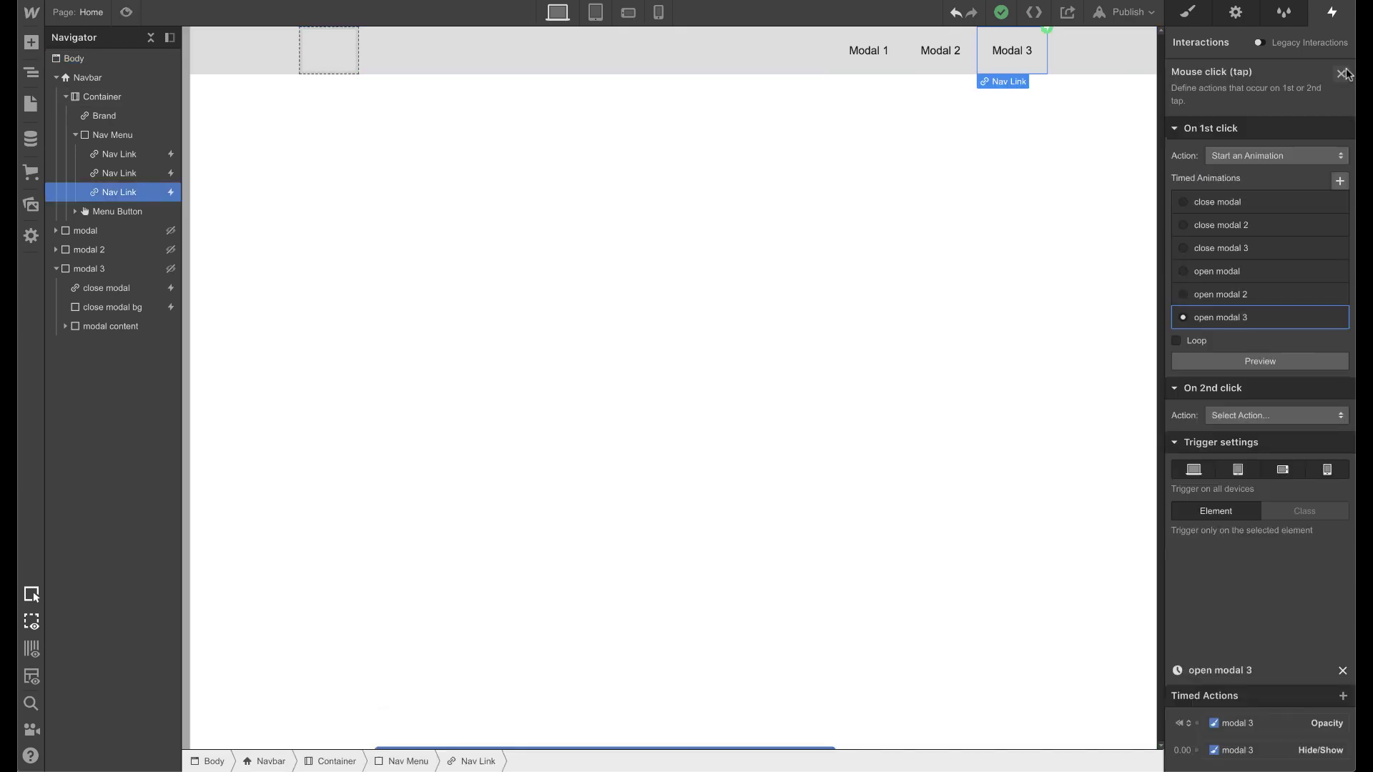
{"action": "left_click", "coordinate": [55, 78]}
{"action": "left_click", "coordinate": [57, 135]}
{"action": "left_click", "coordinate": [89, 97]}
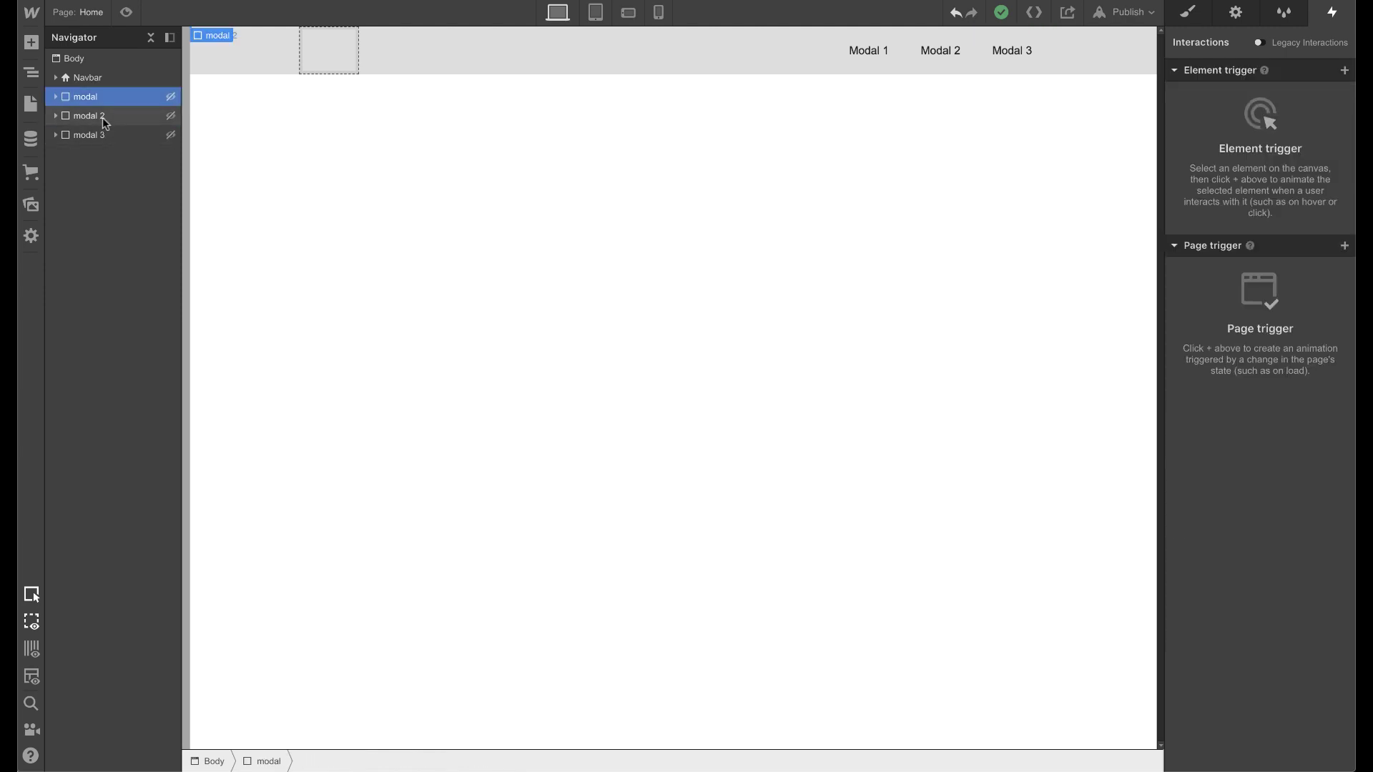
{"action": "left_click", "coordinate": [102, 116]}
{"action": "left_click", "coordinate": [104, 137]}
{"action": "left_click", "coordinate": [100, 98]}
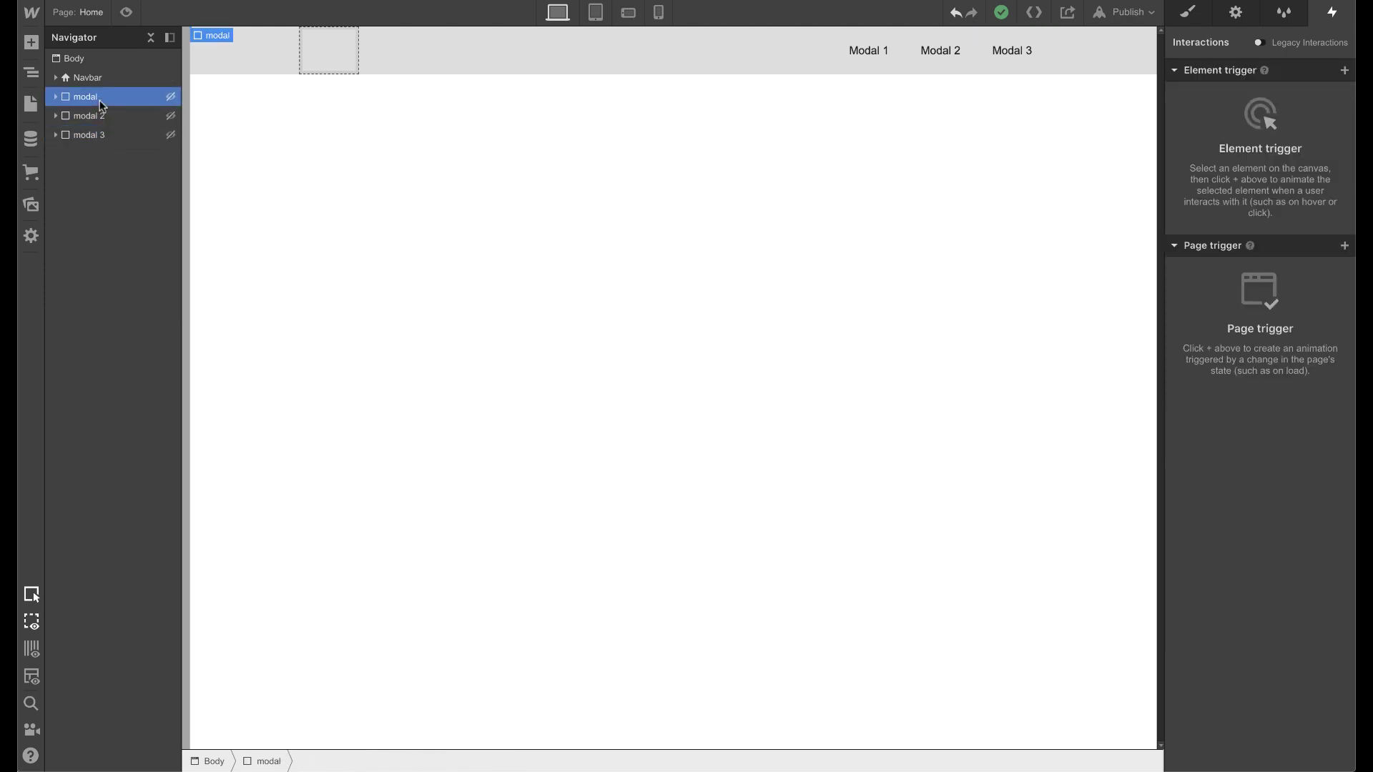
{"action": "left_click", "coordinate": [866, 60]}
{"action": "left_click", "coordinate": [945, 58]}
{"action": "left_click", "coordinate": [1025, 57]}
{"action": "left_click", "coordinate": [899, 65]}
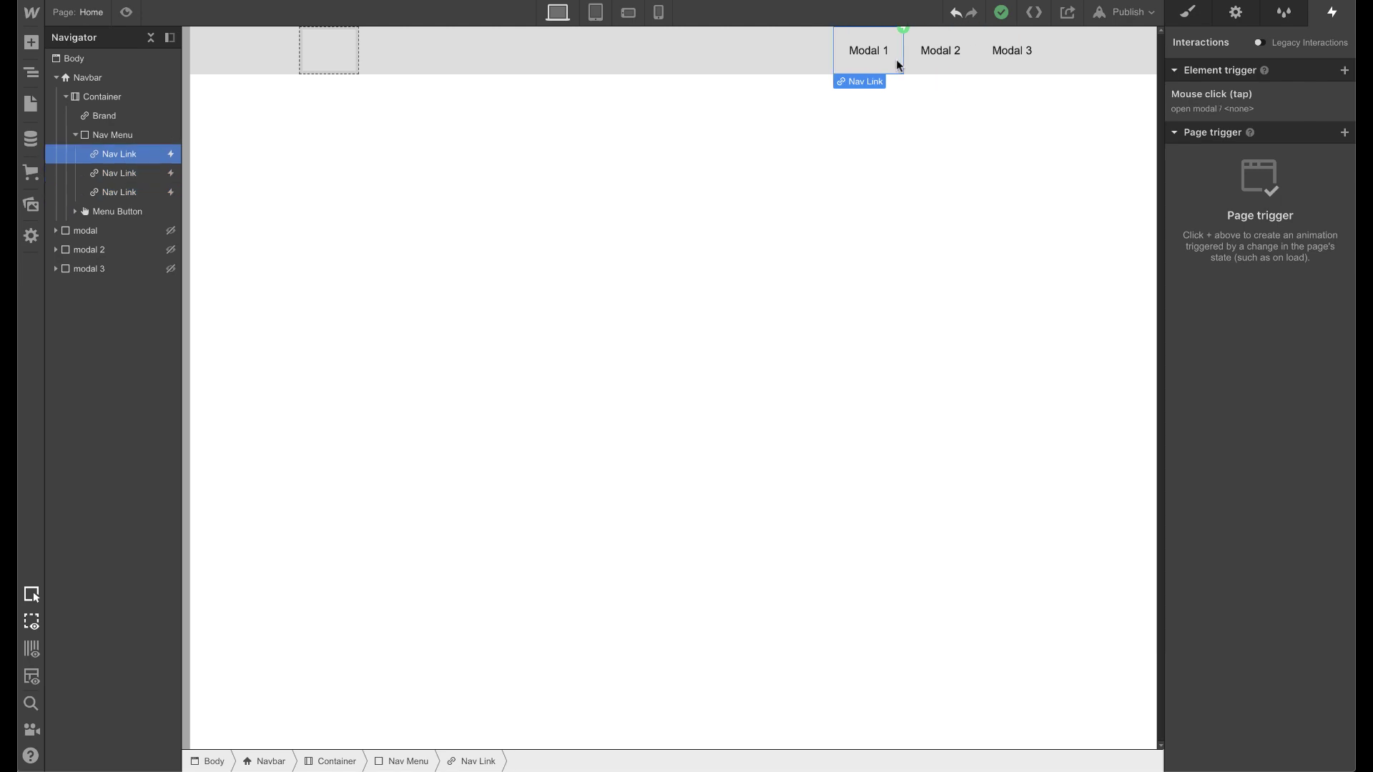
Create a symbol named nav from the Navbar
{"action": "left_click", "coordinate": [136, 79]}
{"action": "right_click", "coordinate": [240, 63]}
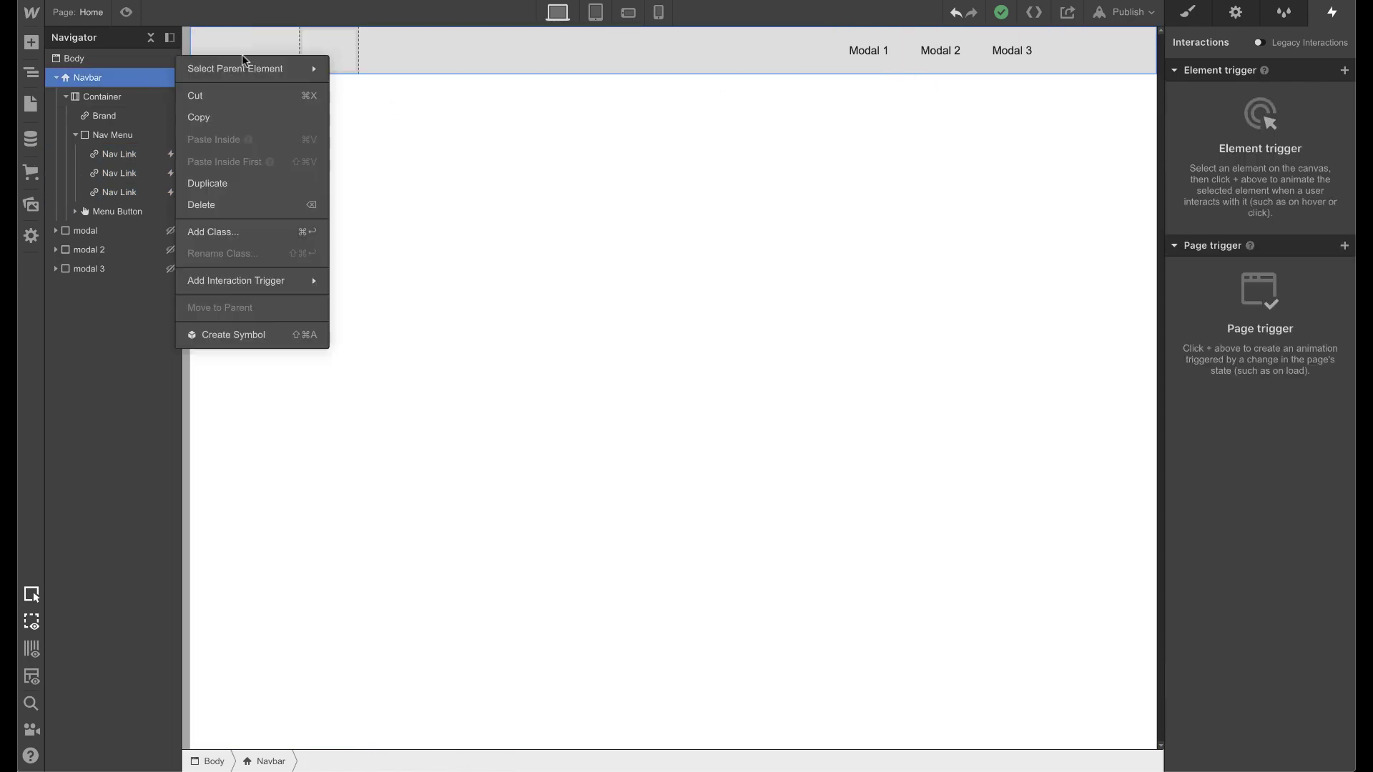
{"action": "left_click", "coordinate": [243, 336]}
{"action": "type", "text": "nav"}
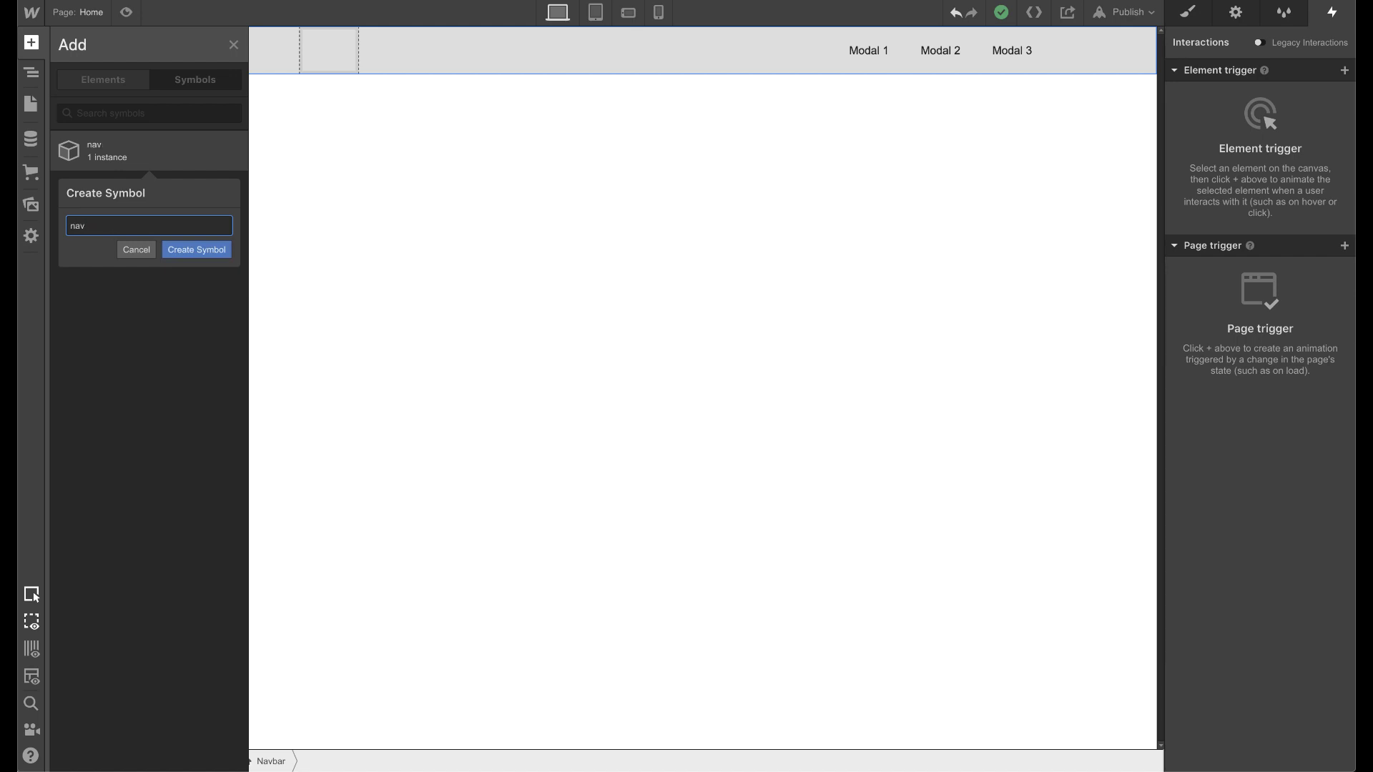
{"action": "key", "text": "Return"}
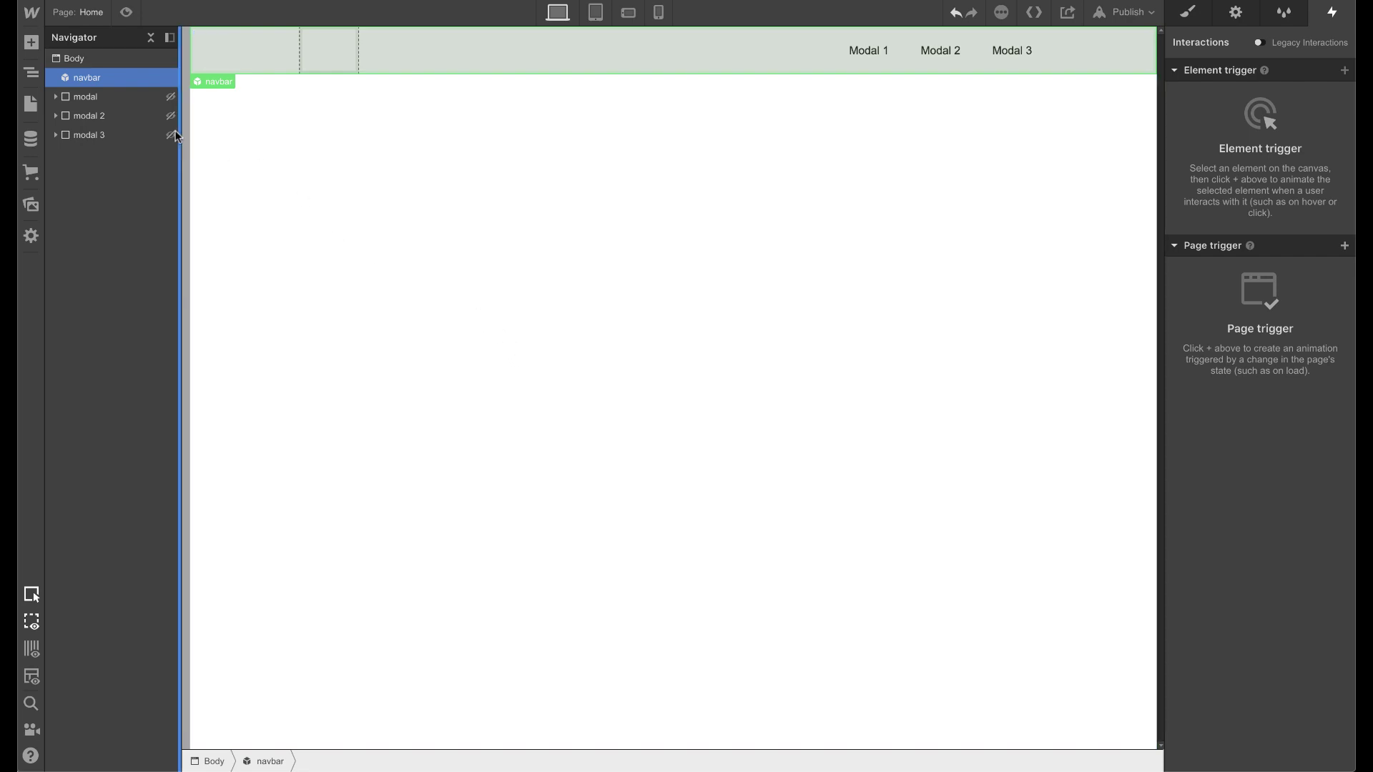
Create a symbol named modal 1 from the first modal
{"action": "left_click", "coordinate": [115, 99]}
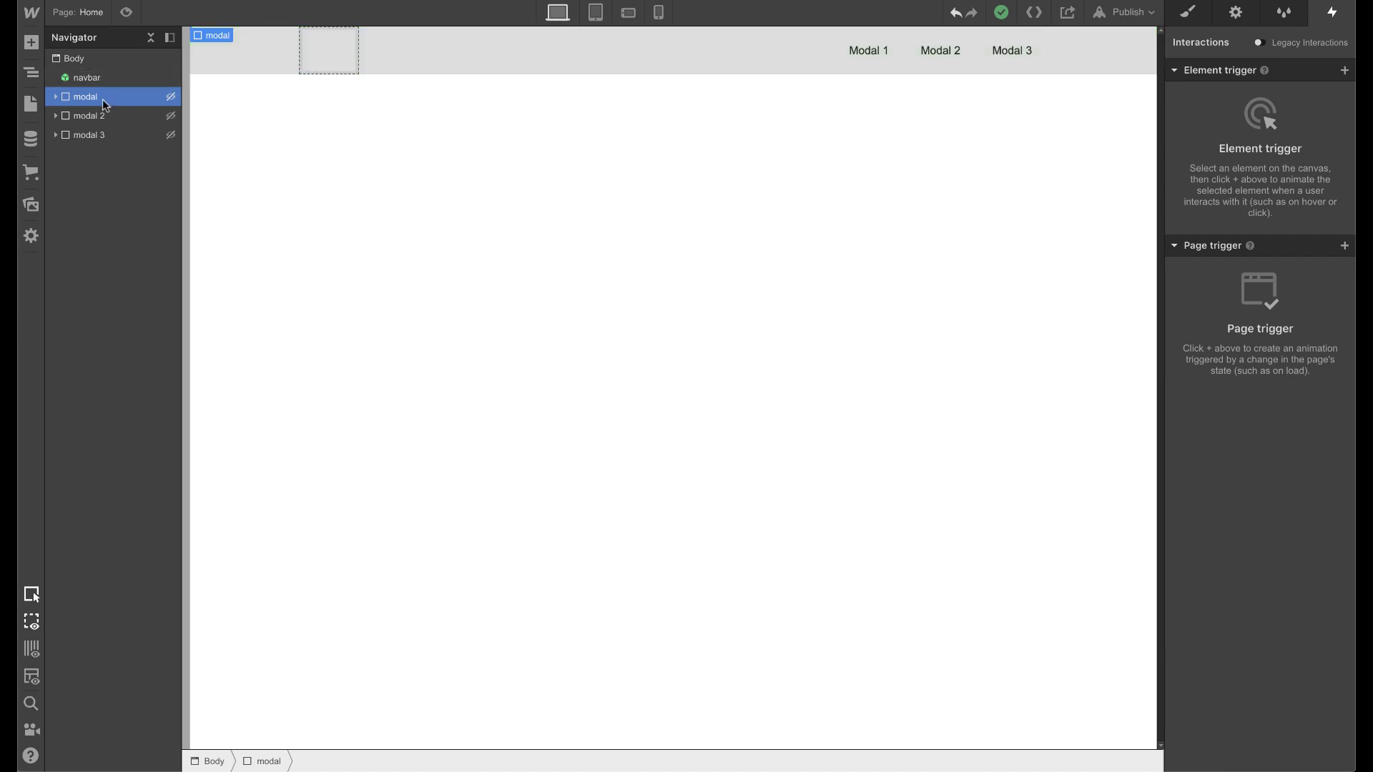
{"action": "right_click", "coordinate": [104, 101]}
{"action": "left_click", "coordinate": [423, 100]}
{"action": "right_click", "coordinate": [217, 37]}
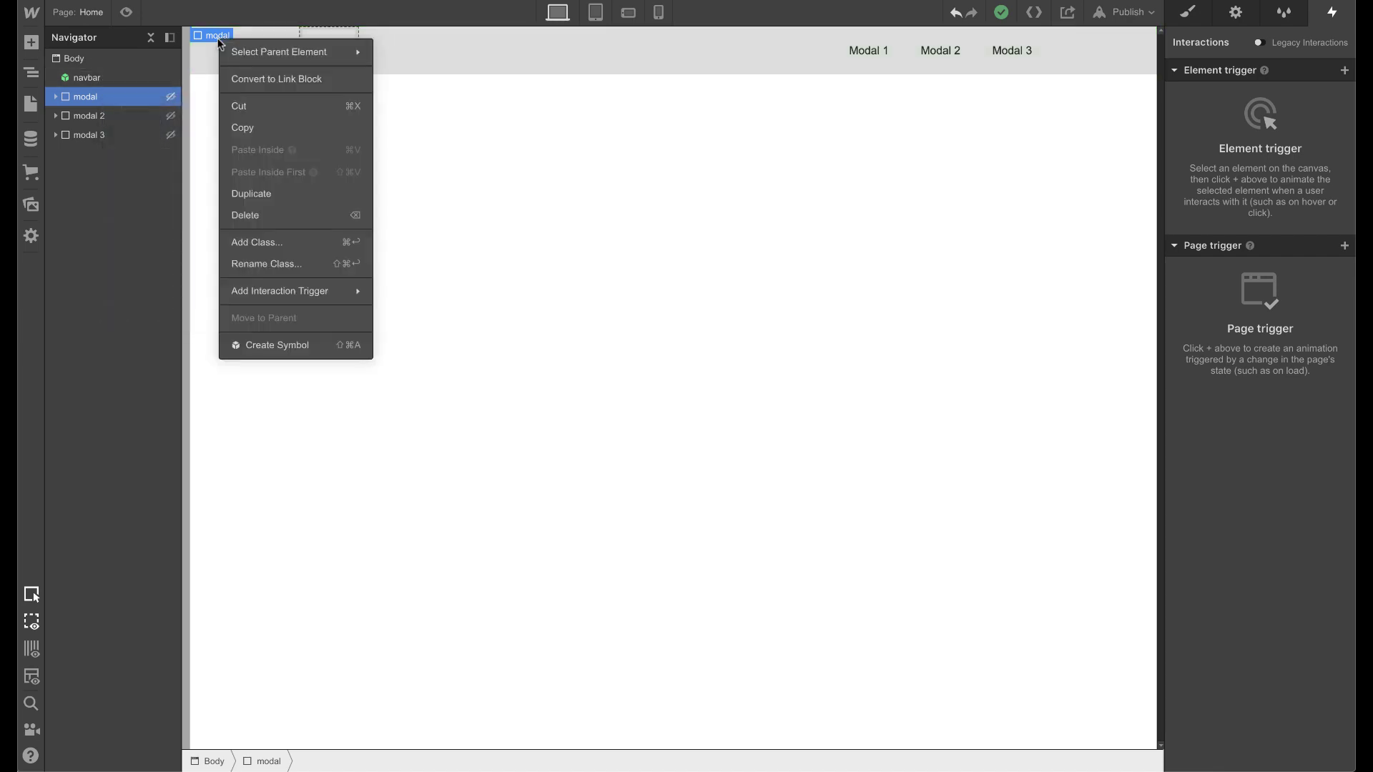
{"action": "left_click", "coordinate": [278, 341]}
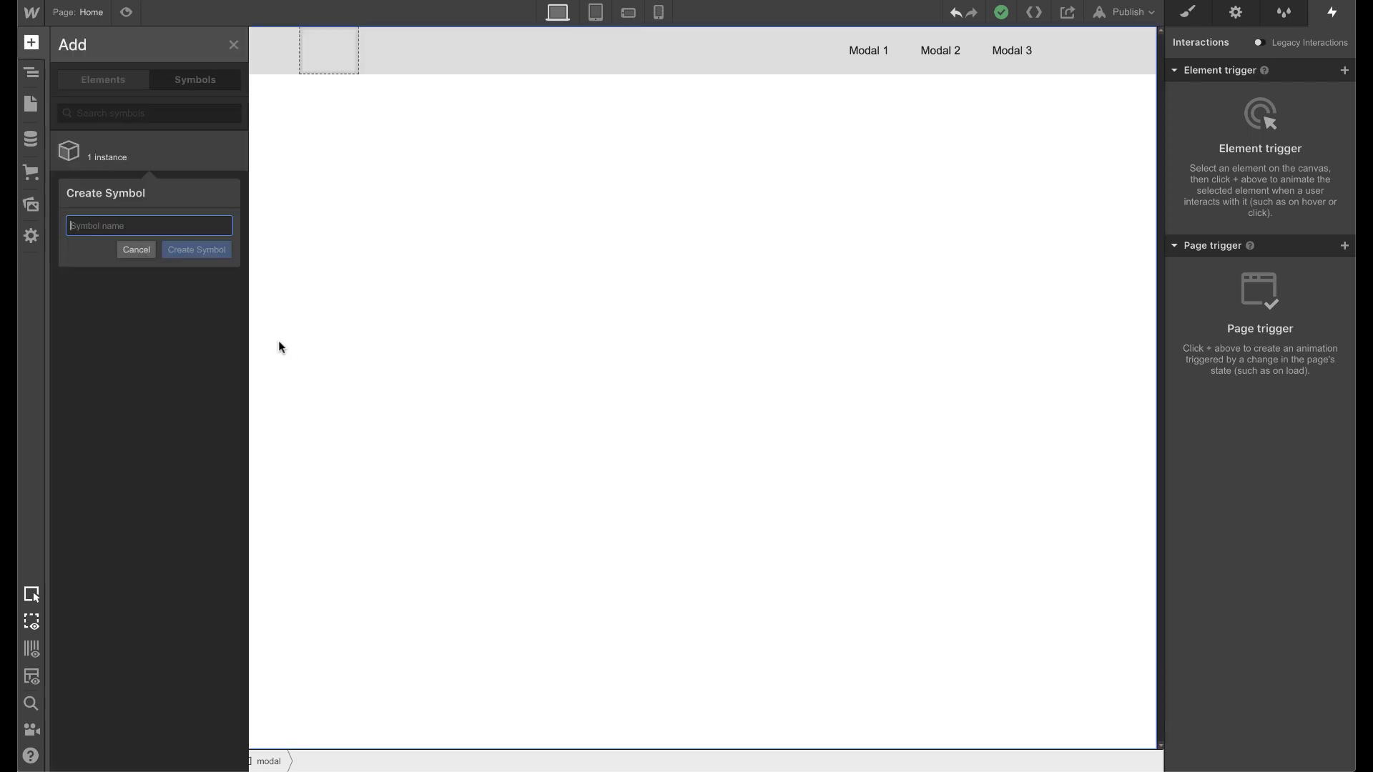
{"action": "type", "text": "modal 1"}
{"action": "key", "text": "Return"}
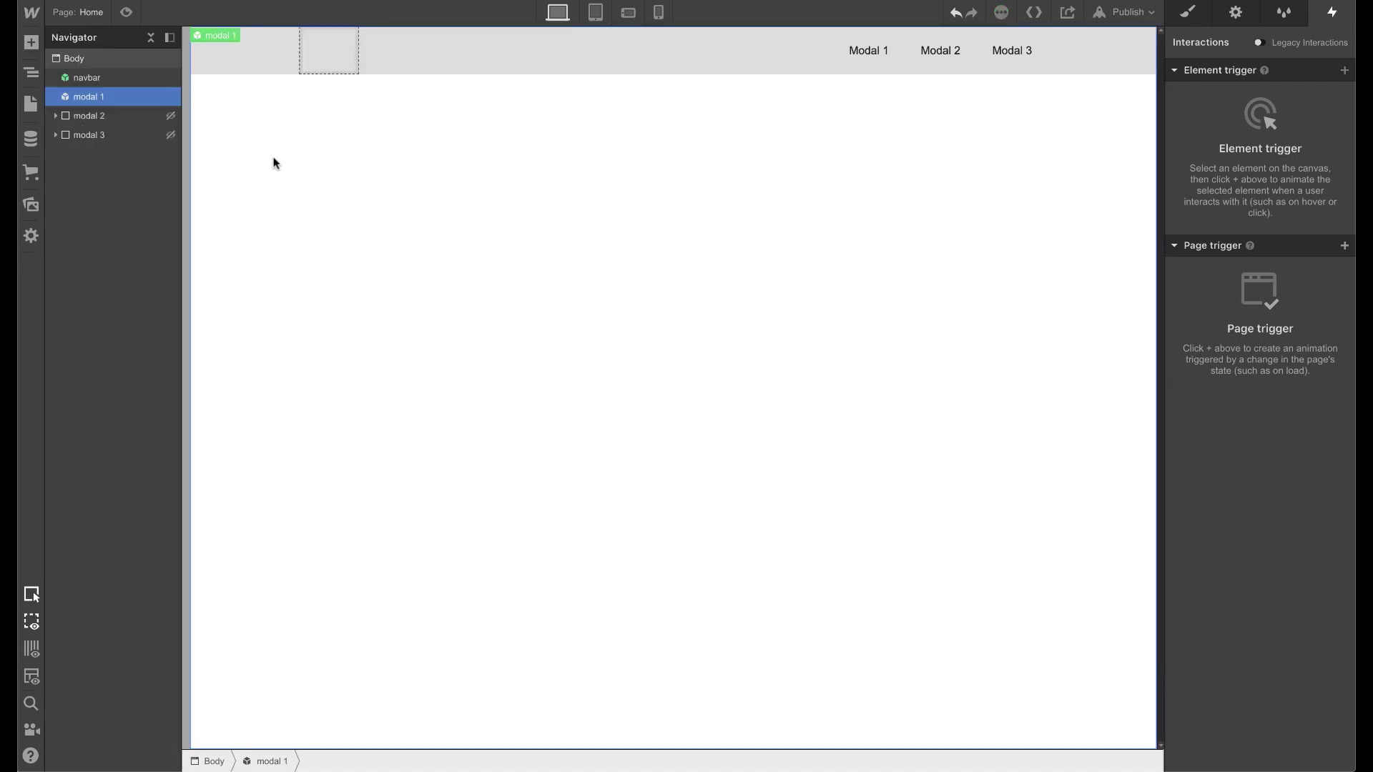